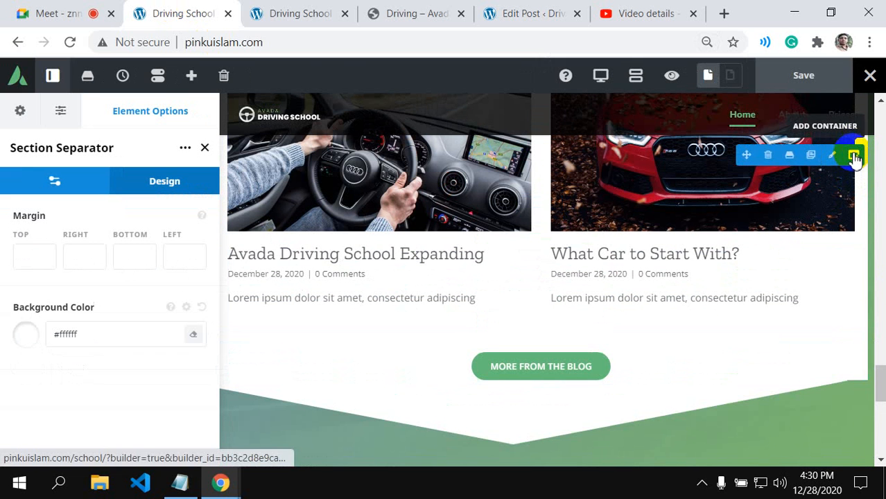
# - Compare the Latest News section on the Avada demo site with the same section on the own live page
pyautogui.moveTo(878, 386); pyautogui.dragTo(878, 352)
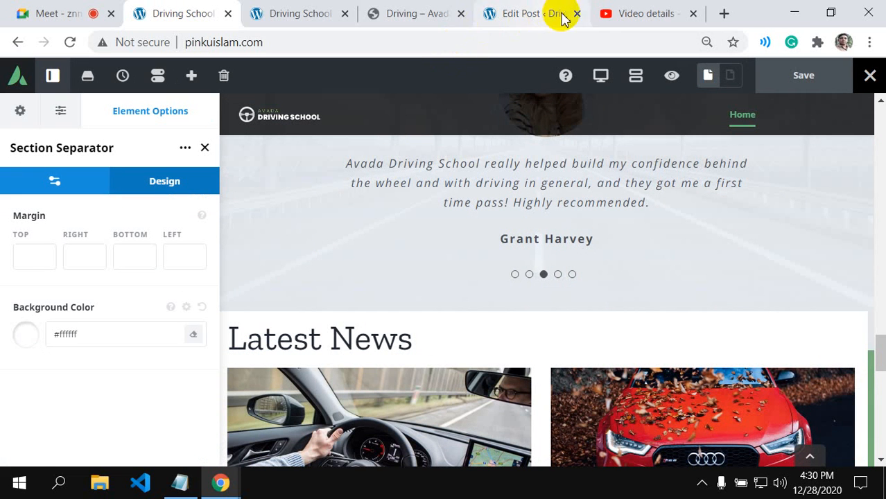
pyautogui.click(413, 13)
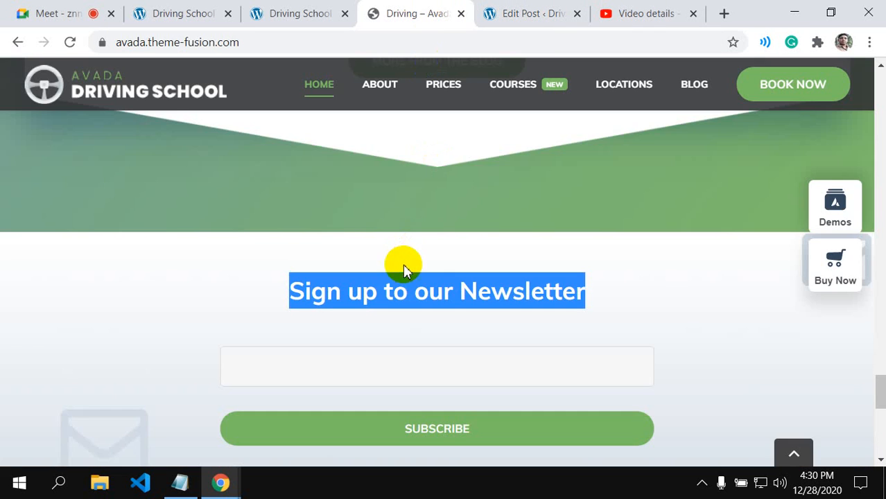
pyautogui.scroll(4, 402, 273)
pyautogui.scroll(4, 402, 274)
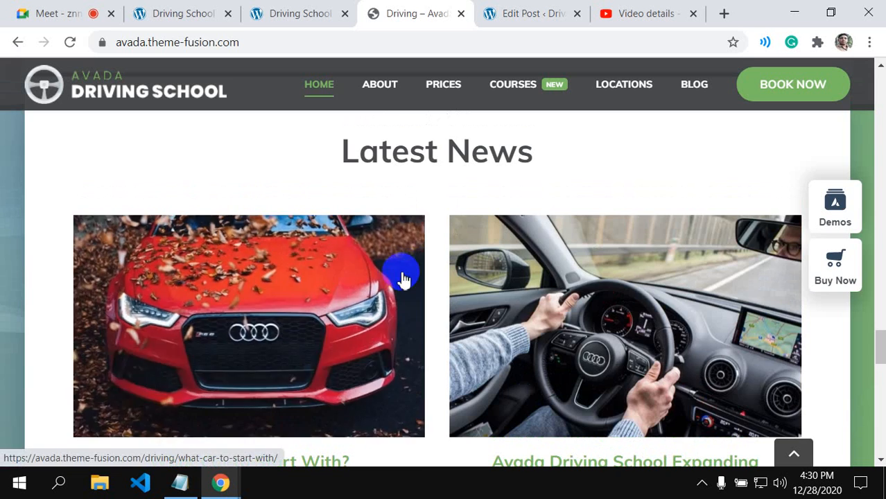
pyautogui.scroll(2, 401, 271)
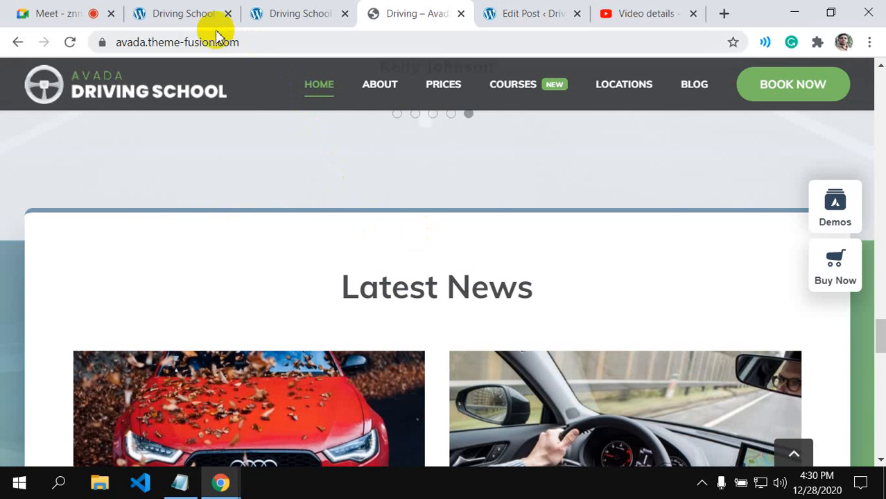
pyautogui.click(189, 14)
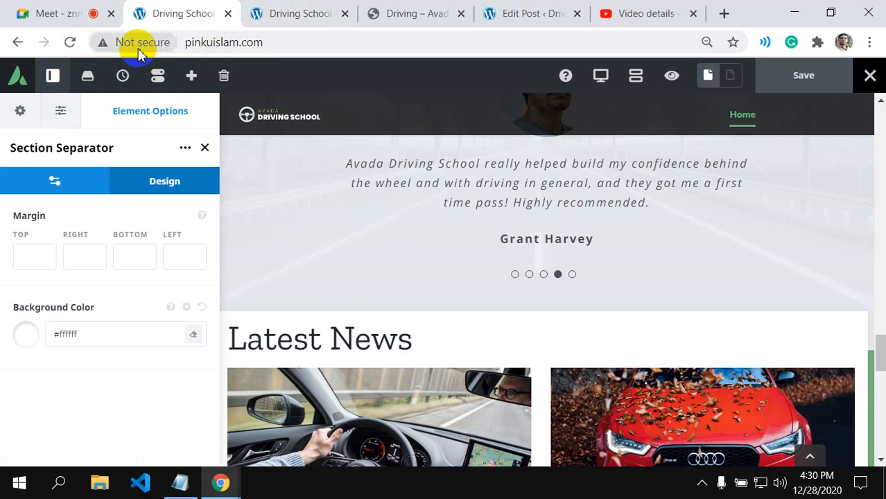
pyautogui.click(283, 15)
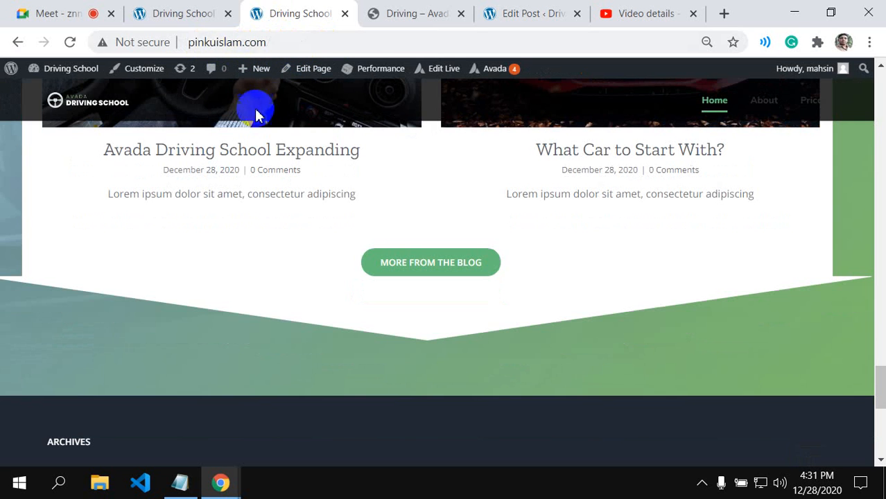
pyautogui.scroll(4, 256, 167)
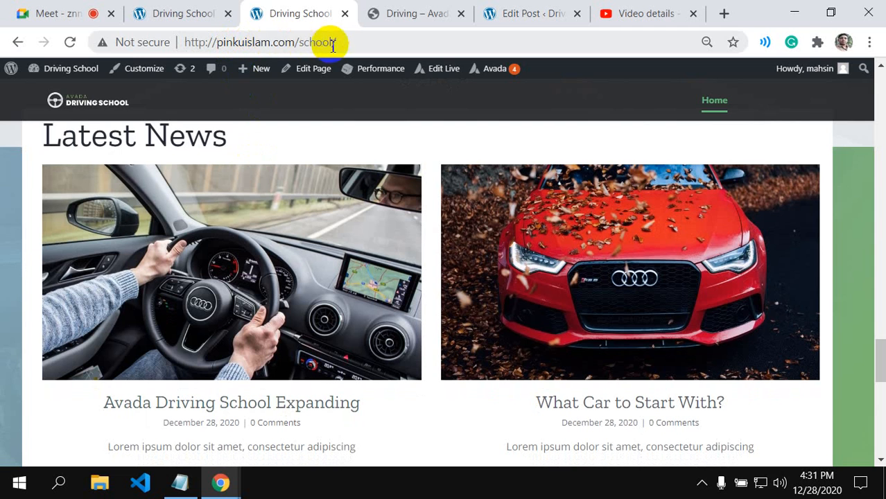
pyautogui.moveTo(342, 43); pyautogui.dragTo(188, 45)
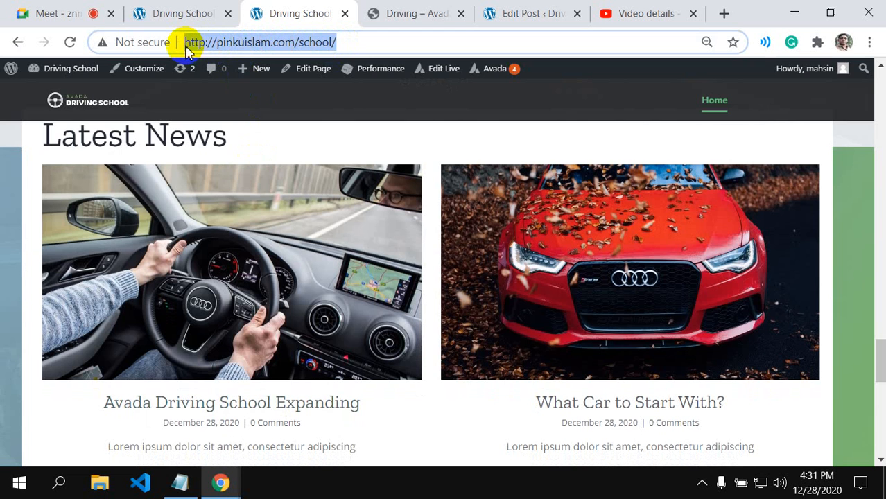
# - Preview the page in the live builder and check its Latest News section against the Avada demo
pyautogui.click(181, 12)
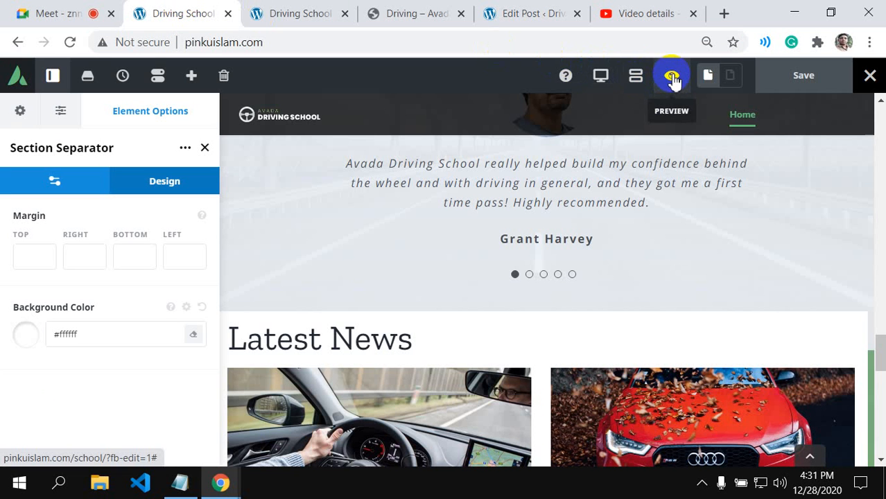
pyautogui.click(672, 77)
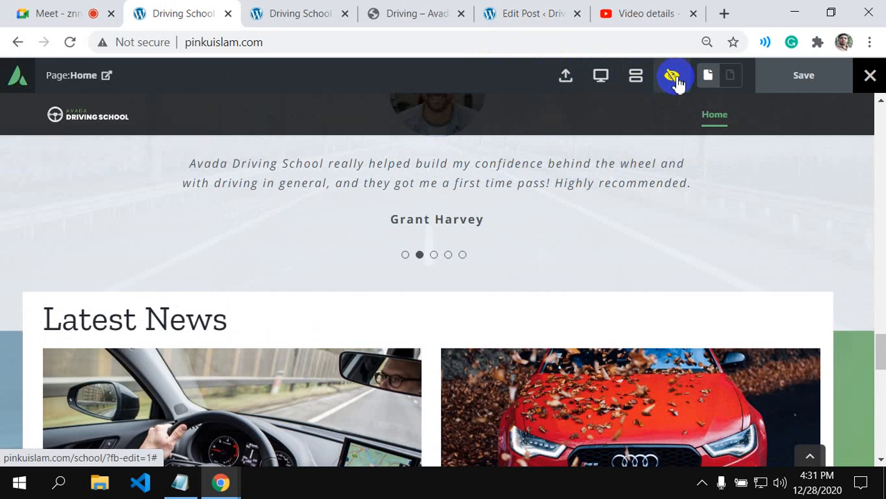
pyautogui.click(672, 78)
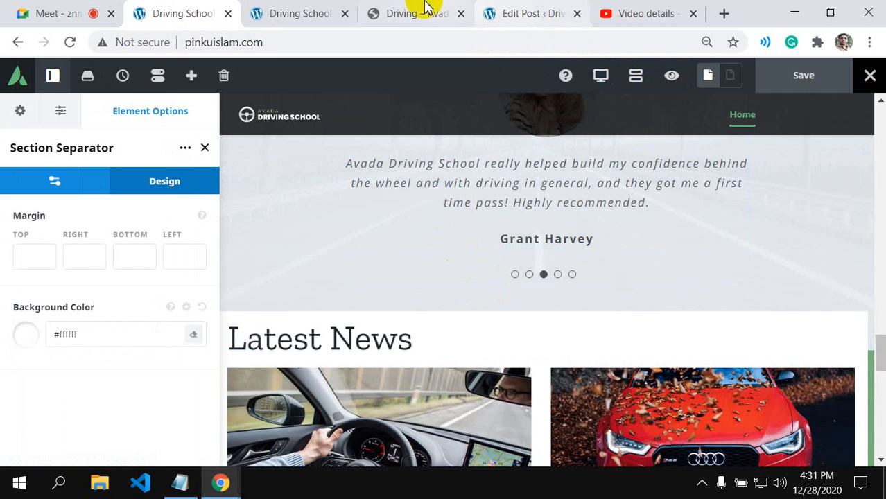
pyautogui.click(442, 7)
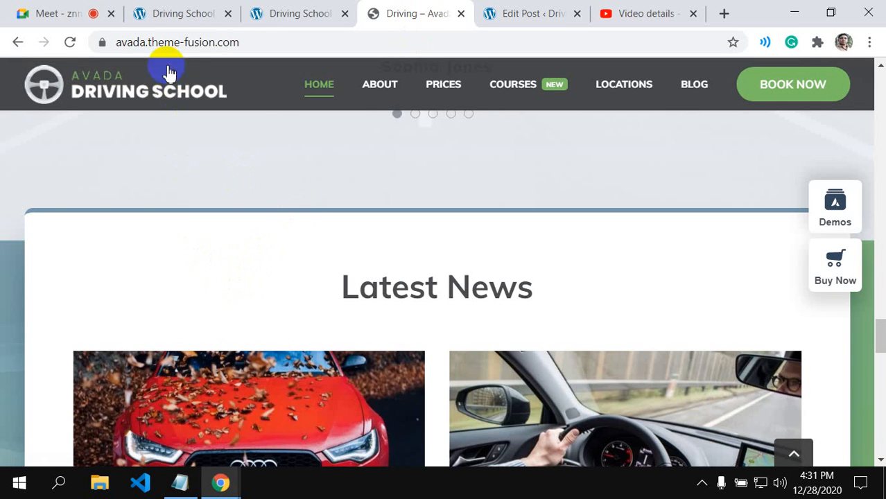
pyautogui.click(175, 13)
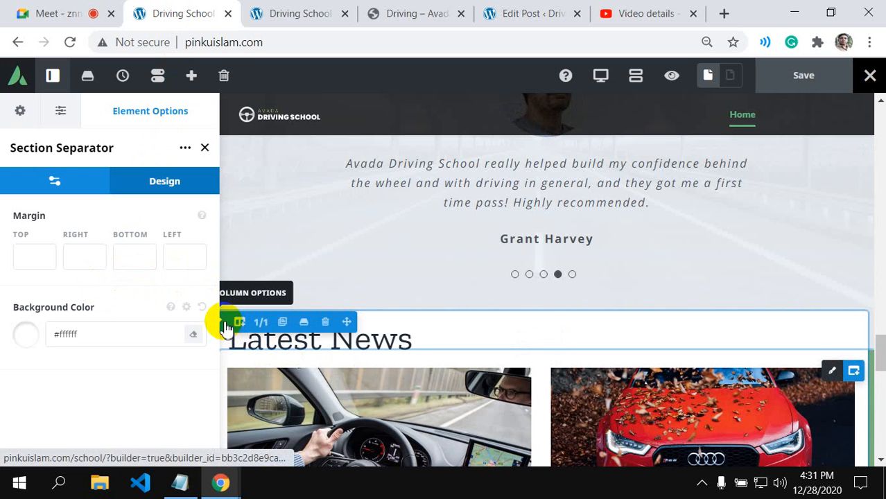
# - Set the top margin of the Latest News column to -70px in its design options
pyautogui.click(226, 324)
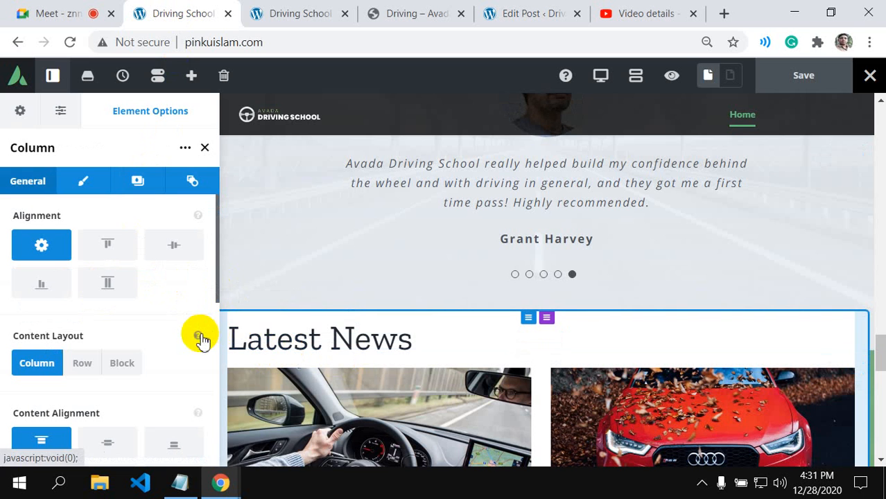
pyautogui.click(84, 181)
pyautogui.click(63, 402)
pyautogui.scroll(-2, 62, 401)
pyautogui.click(56, 367)
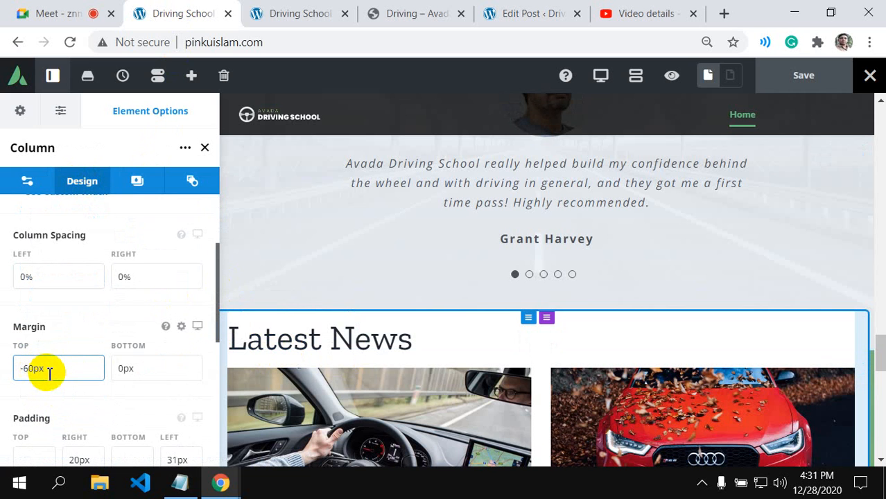
pyautogui.moveTo(48, 372); pyautogui.dragTo(27, 368)
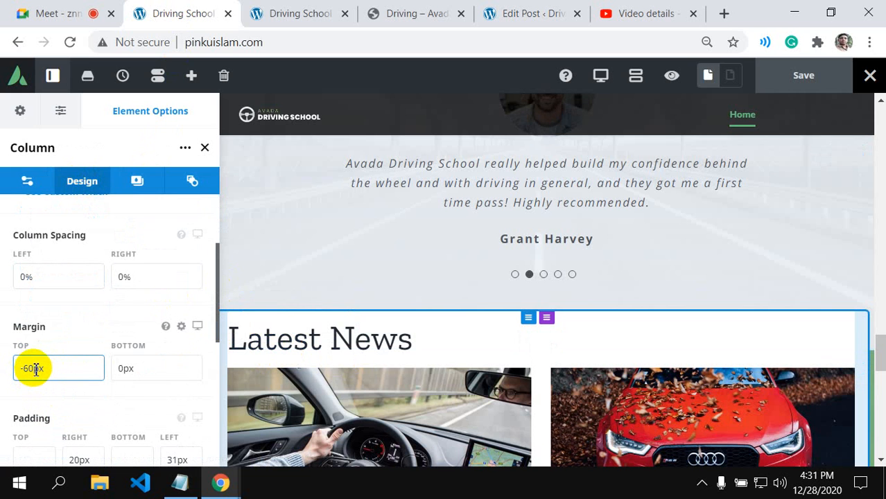
pyautogui.write('-7')
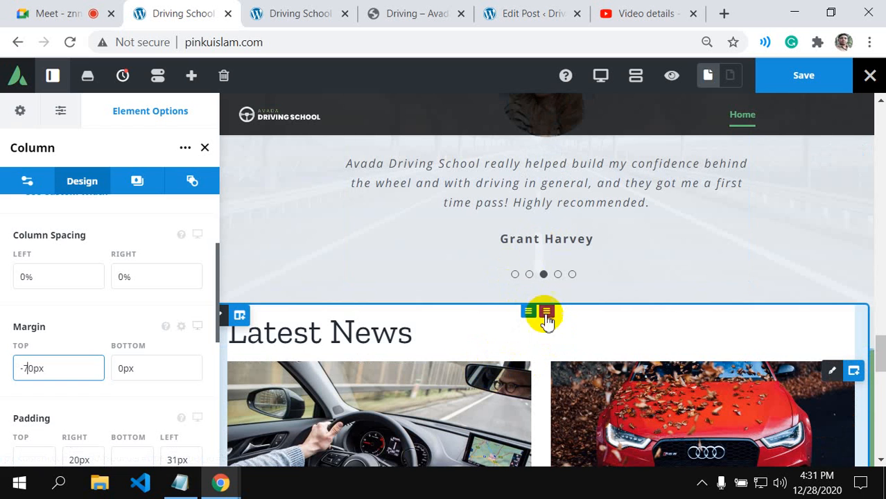
# - Enlarge the top padding above the Latest News heading to about 107px
pyautogui.moveTo(531, 366); pyautogui.dragTo(524, 377)
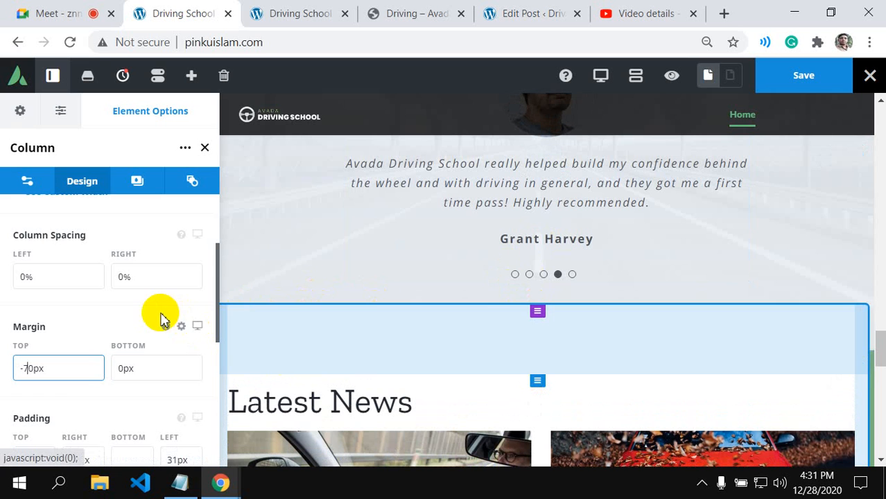
pyautogui.scroll(3, 99, 319)
pyautogui.scroll(1, 99, 319)
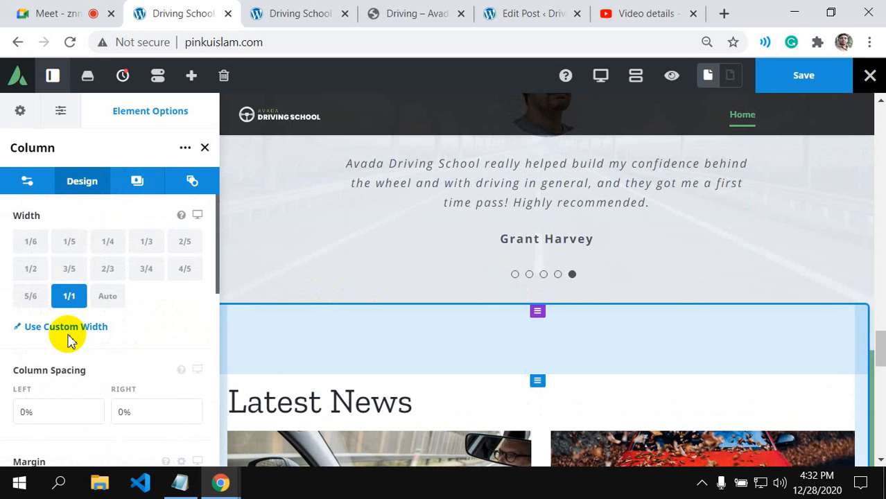
pyautogui.scroll(-2, 69, 337)
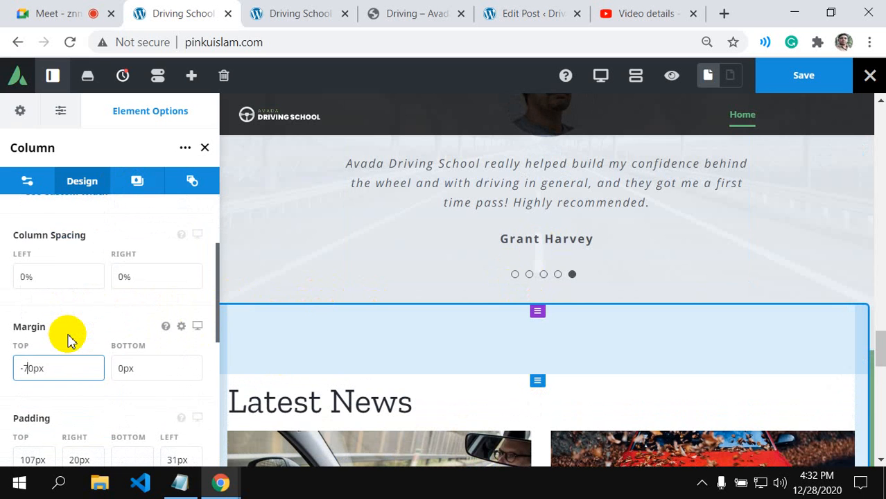
# - Check the demo's border above Latest News and set the column's top border size to 12px
pyautogui.scroll(-5, 69, 340)
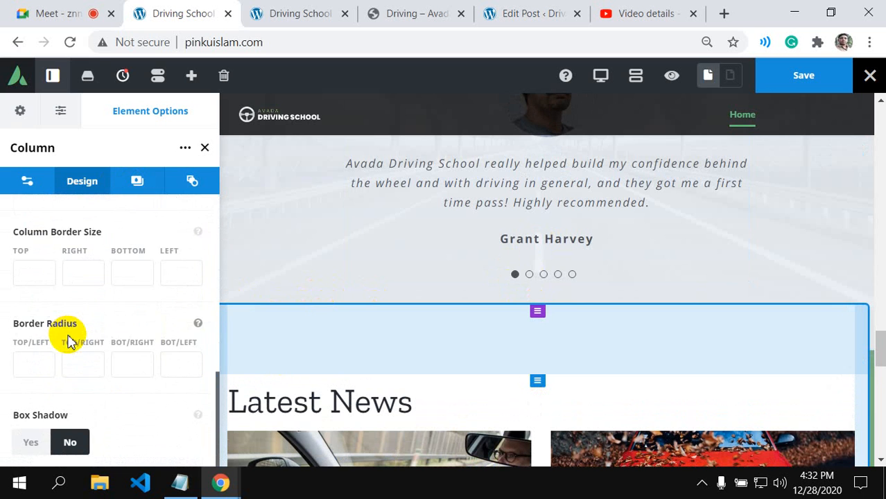
pyautogui.click(72, 359)
pyautogui.click(44, 272)
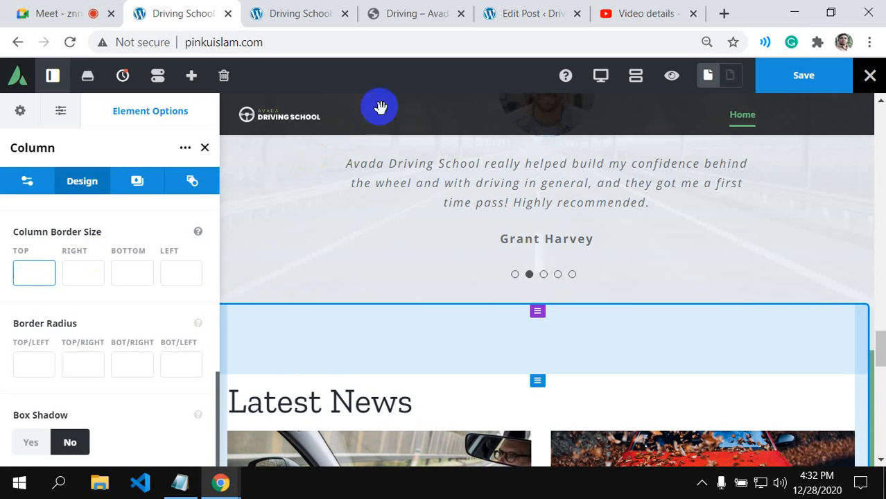
pyautogui.click(411, 15)
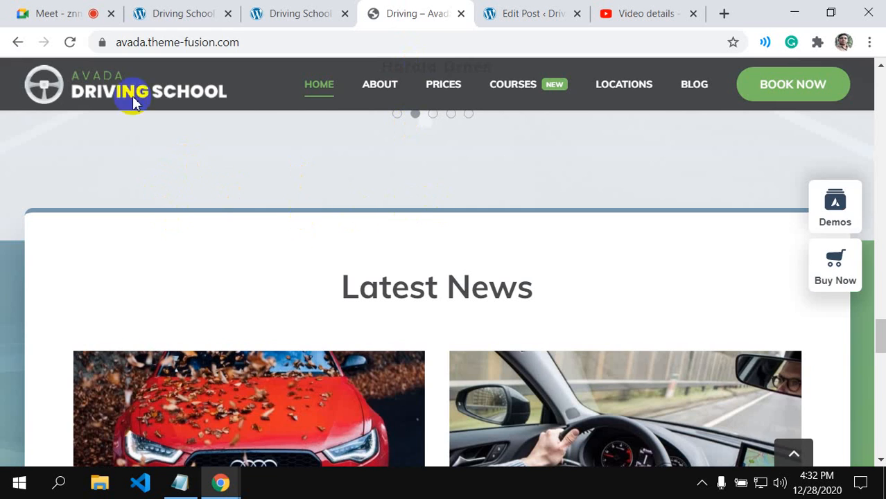
pyautogui.click(161, 11)
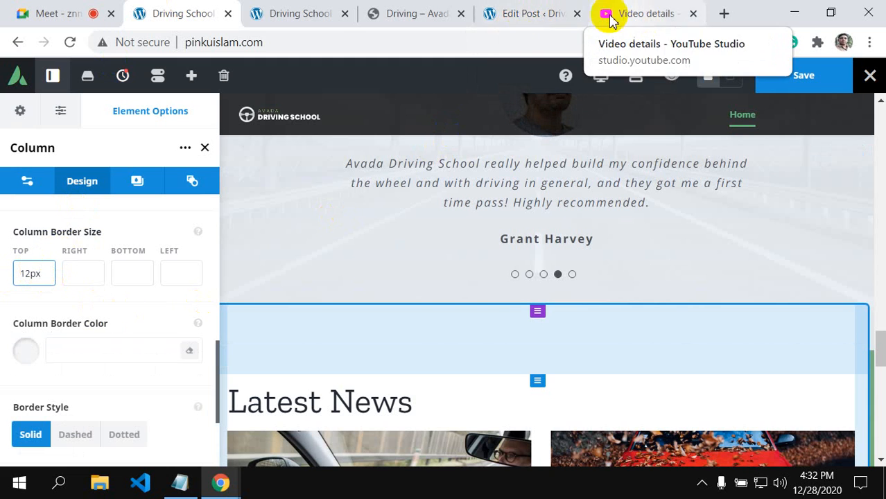
# - Sample the blue border above the demo's Latest News section with the ColorPick Eyedropper and copy its hex code 7799AD
pyautogui.click(401, 9)
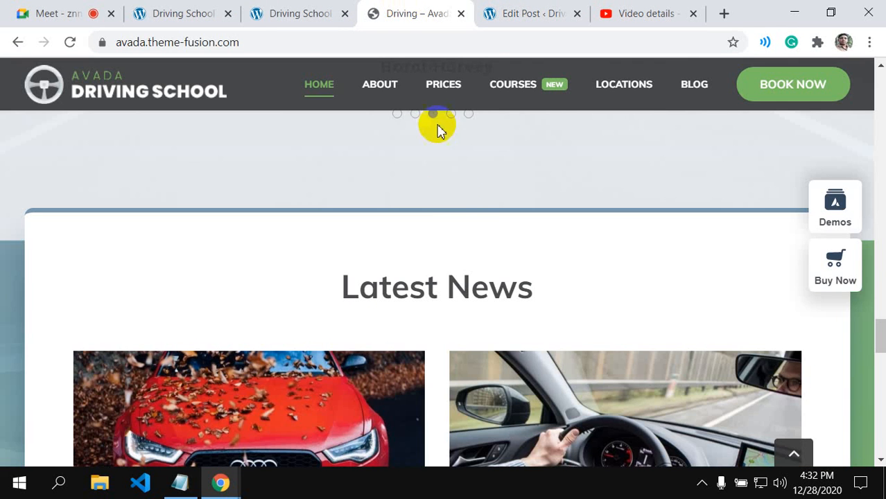
pyautogui.click(817, 45)
pyautogui.click(653, 164)
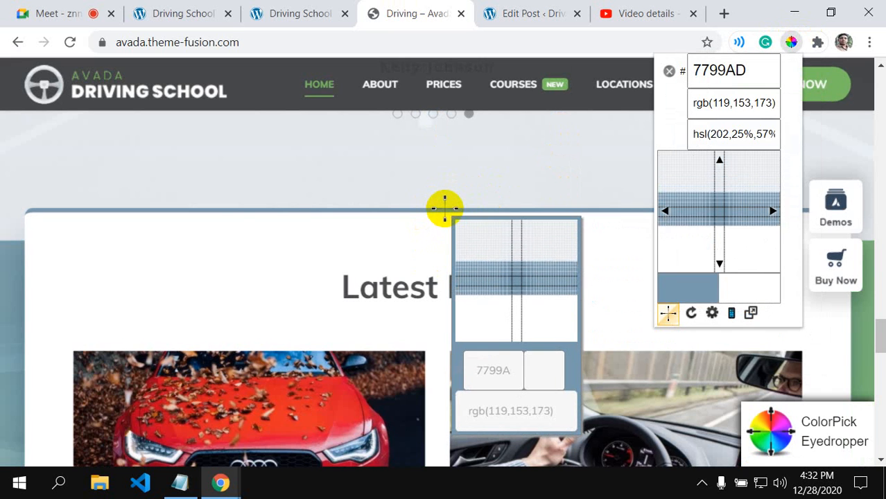
pyautogui.click(444, 207)
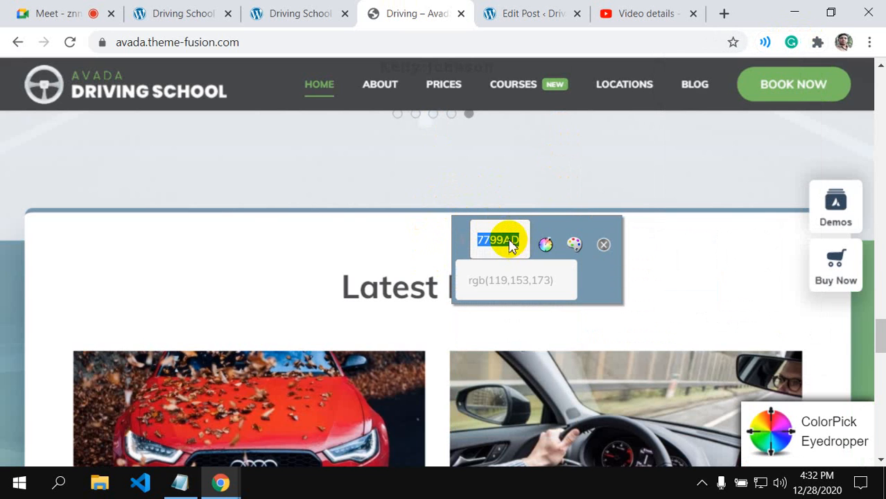
pyautogui.rightClick(514, 239)
pyautogui.click(534, 251)
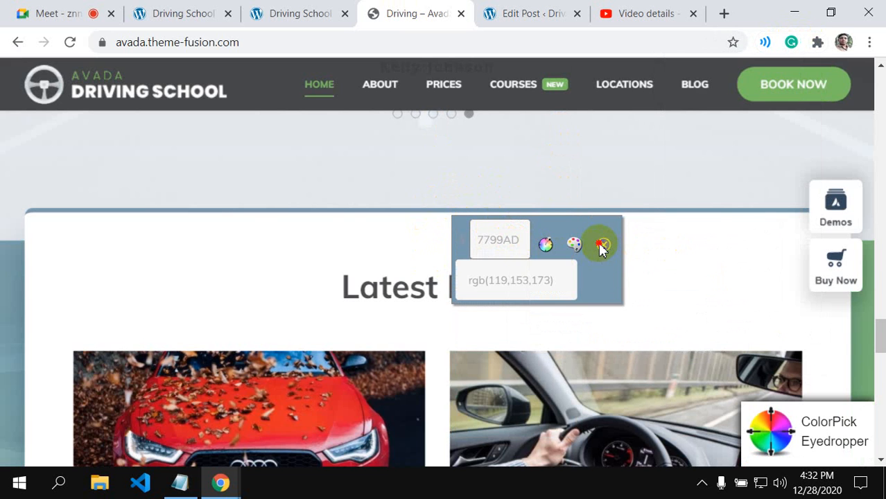
pyautogui.click(601, 246)
# - Set the Latest News column's border color to #7799AD in the live builder
pyautogui.click(172, 14)
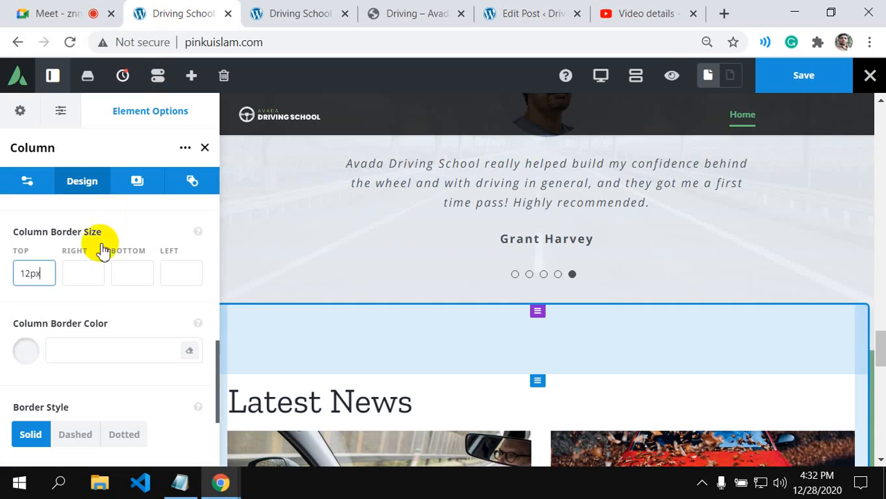
pyautogui.click(56, 350)
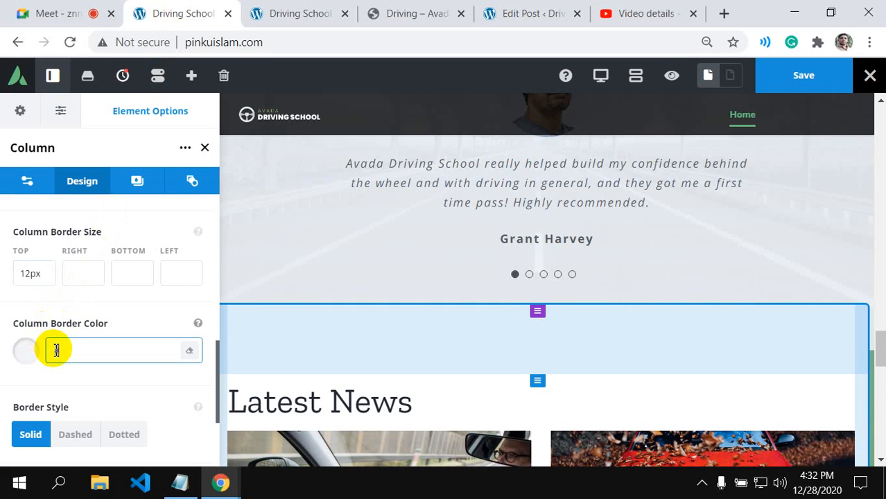
pyautogui.write('#7799AD')
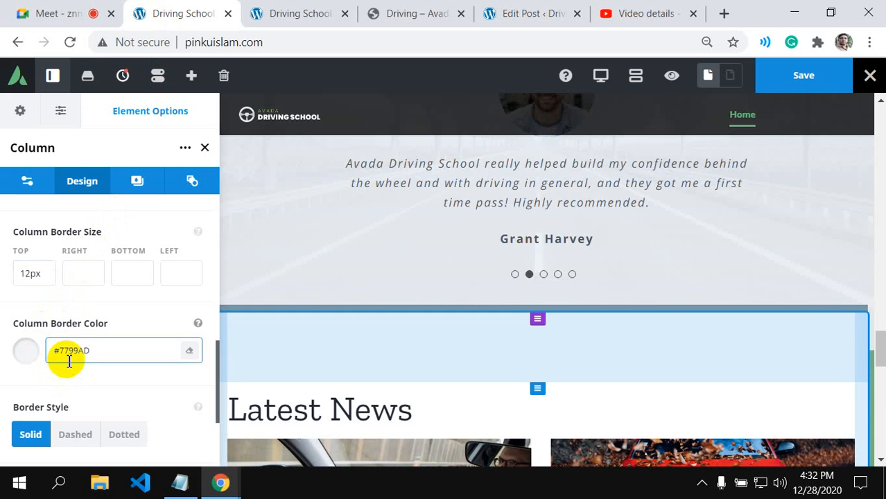
# - Set the column's top-left border radius to 12px and check the section down to the footer
pyautogui.scroll(-2, 84, 352)
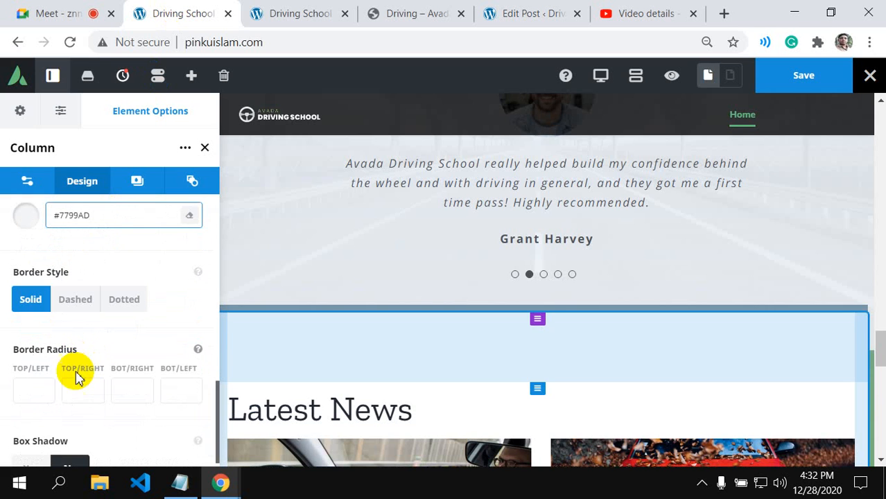
pyautogui.click(33, 394)
pyautogui.write('12')
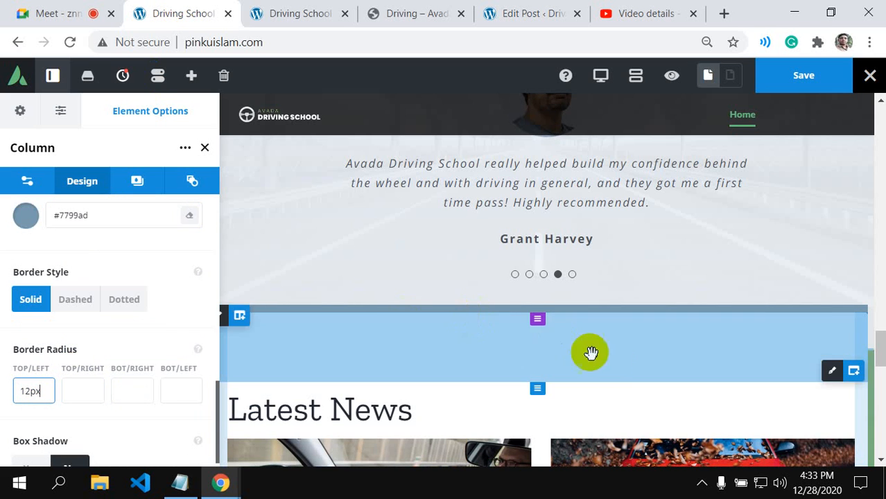
pyautogui.scroll(-6, 610, 383)
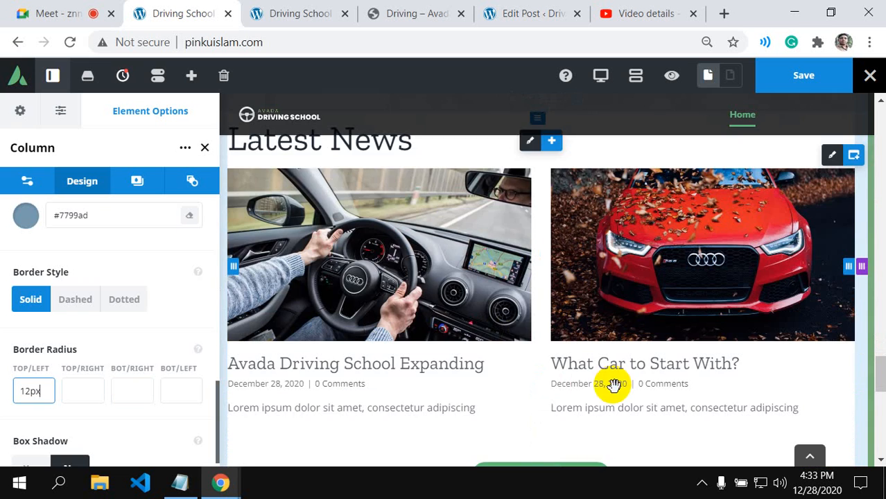
pyautogui.scroll(-2, 521, 410)
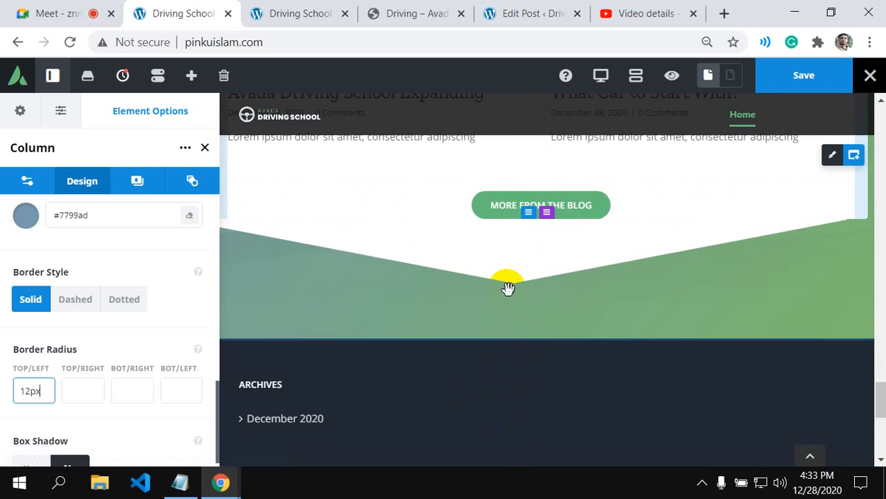
# - Set the Latest News column's top-right border radius to 12px and save the page
pyautogui.scroll(2, 416, 298)
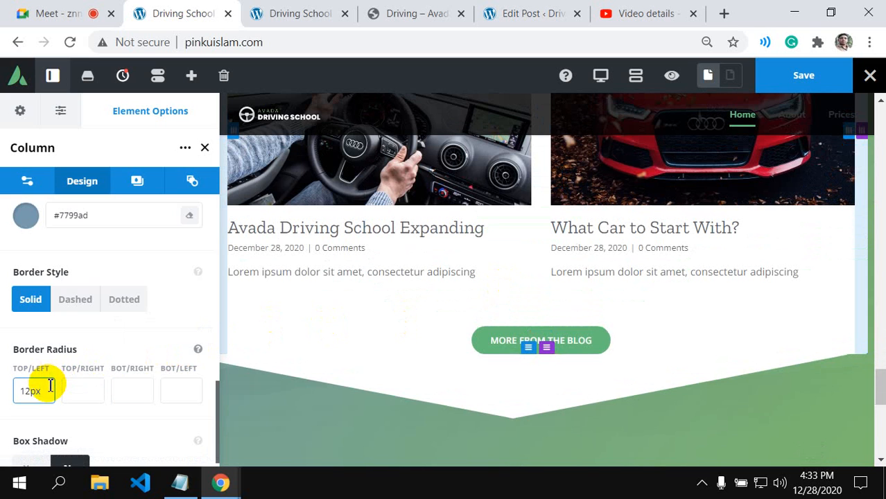
pyautogui.click(87, 392)
pyautogui.moveTo(49, 392); pyautogui.dragTo(12, 391)
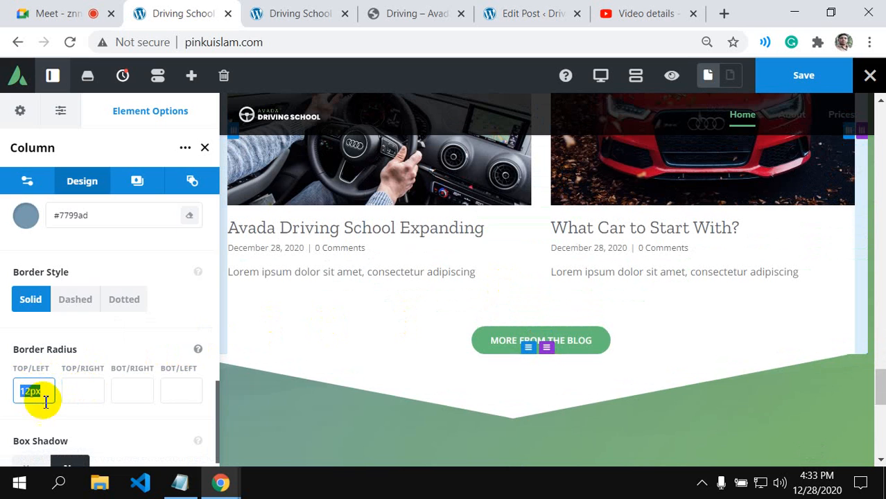
pyautogui.click(76, 395)
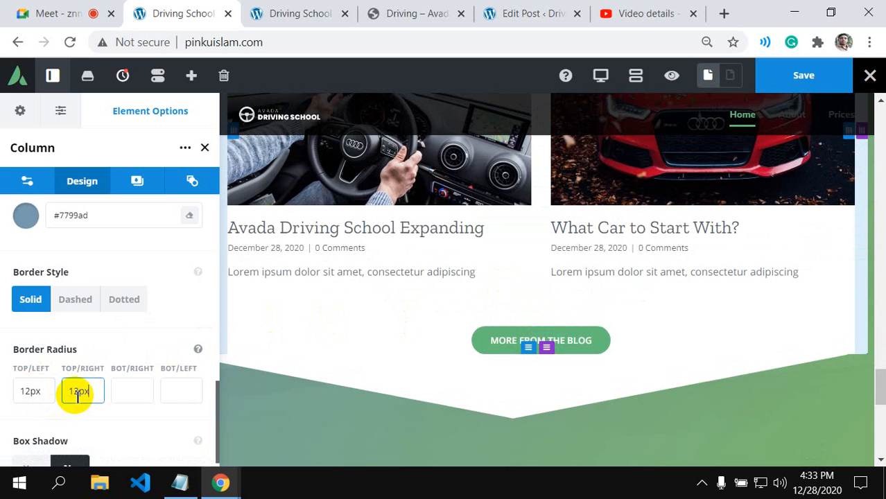
pyautogui.click(149, 391)
pyautogui.scroll(5, 420, 399)
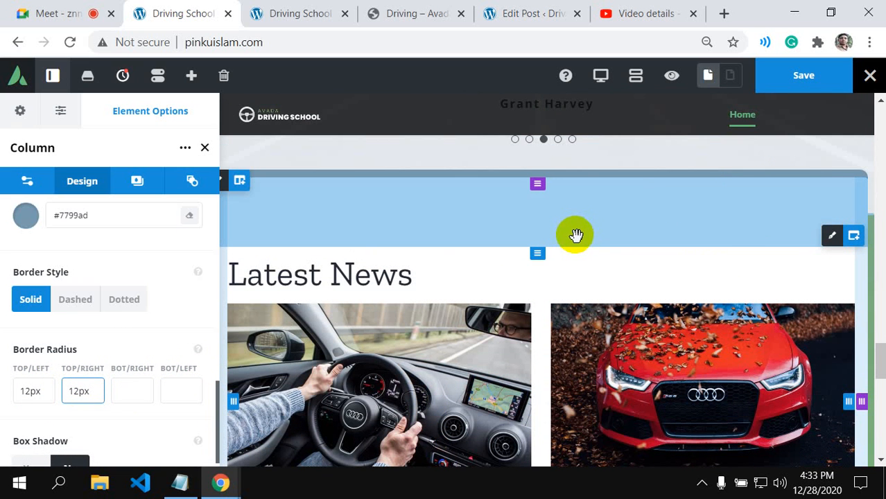
pyautogui.click(796, 82)
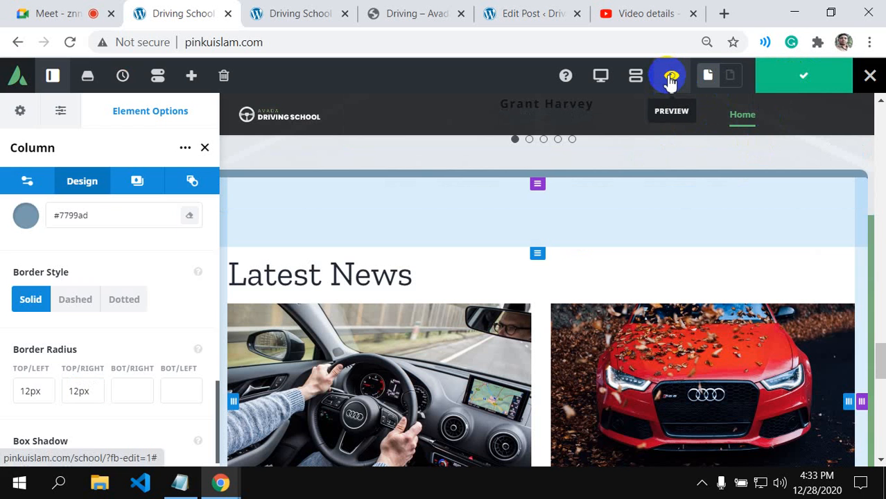
# - Preview the page and compare it, from the testimonials down to the footer, with the demo's Latest News and newsletter sections
pyautogui.click(671, 78)
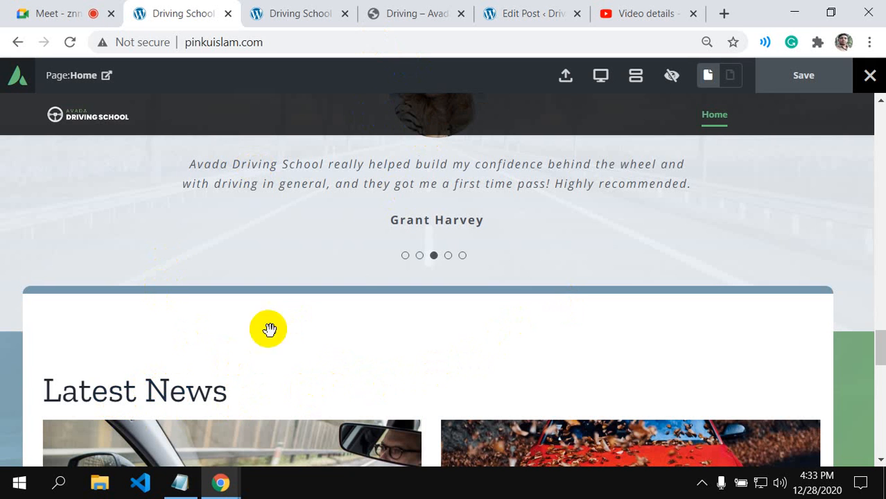
pyautogui.click(416, 13)
pyautogui.scroll(-8, 395, 167)
pyautogui.scroll(-4, 391, 183)
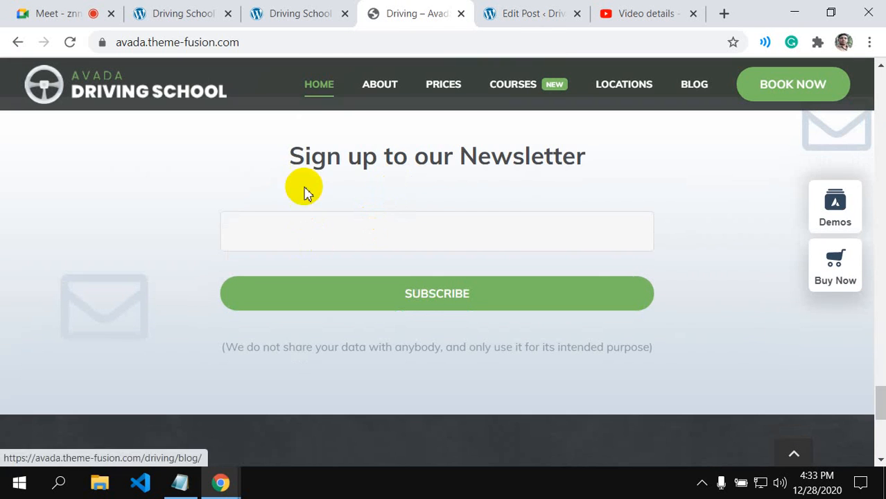
pyautogui.moveTo(287, 154); pyautogui.dragTo(619, 156)
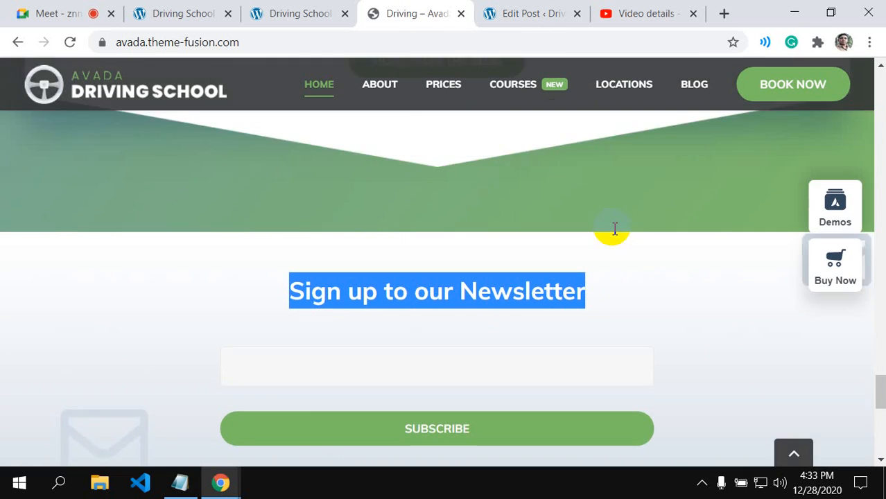
pyautogui.scroll(2, 597, 222)
pyautogui.click(178, 14)
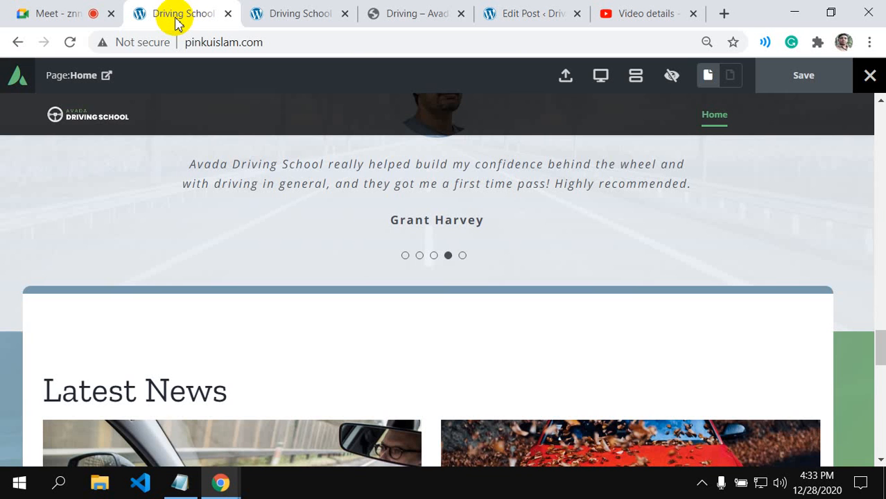
pyautogui.scroll(-11, 160, 411)
pyautogui.scroll(5, 327, 409)
pyautogui.scroll(5, 526, 409)
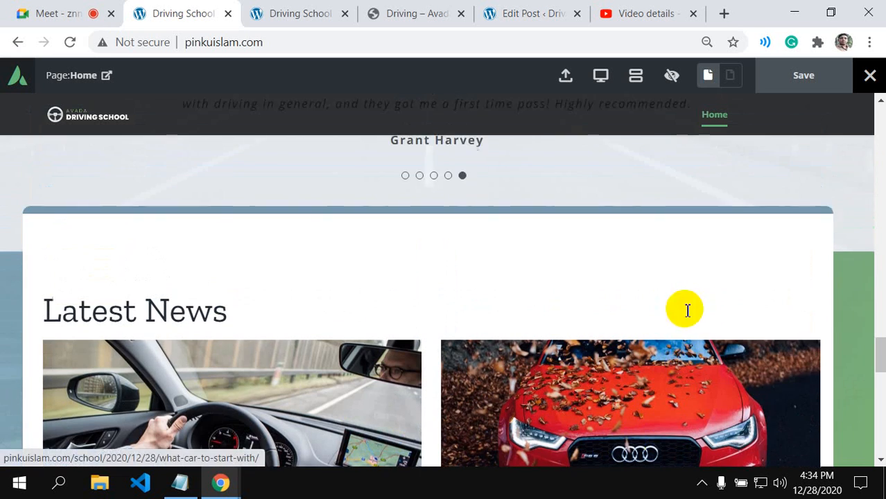
pyautogui.scroll(6, 842, 312)
pyautogui.scroll(-4, 845, 316)
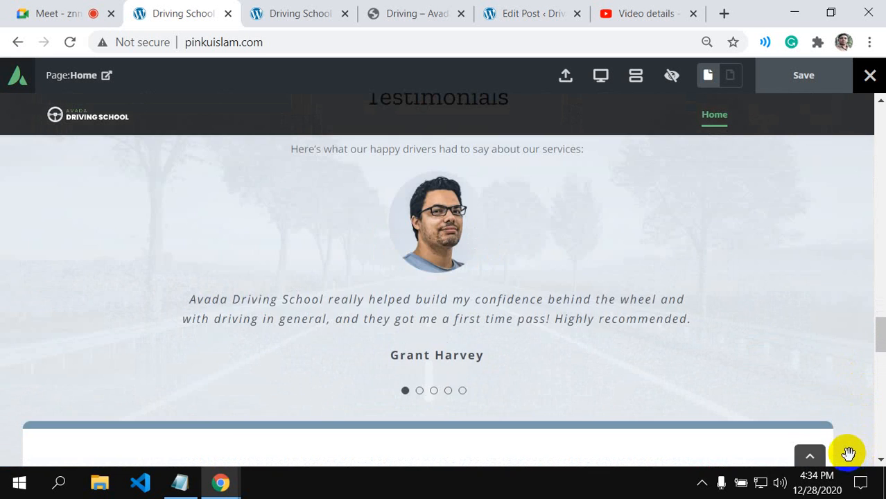
pyautogui.scroll(-2, 848, 454)
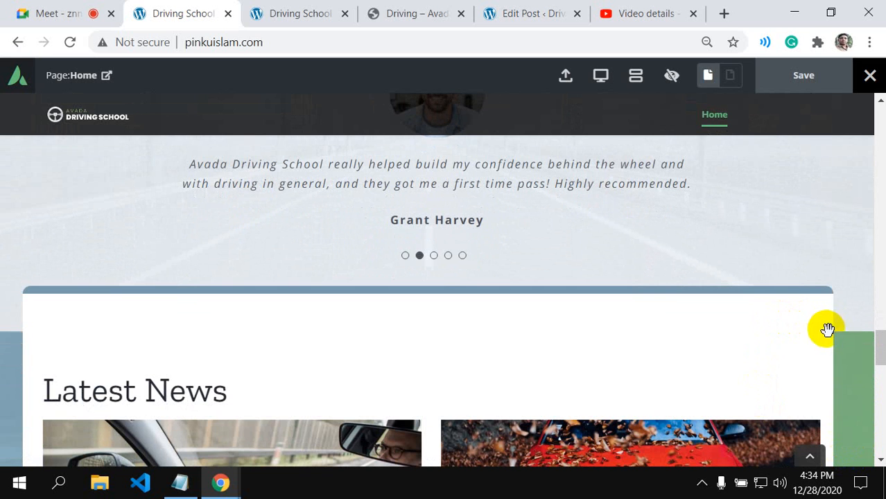
pyautogui.click(670, 76)
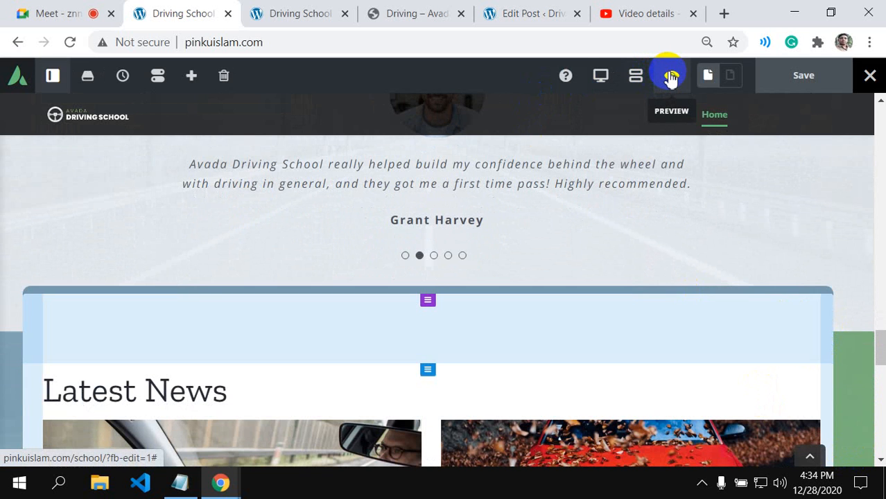
# - Add a container with the 1/6 - 2/3 - 1/6 column layout below the Latest News section
pyautogui.click(842, 336)
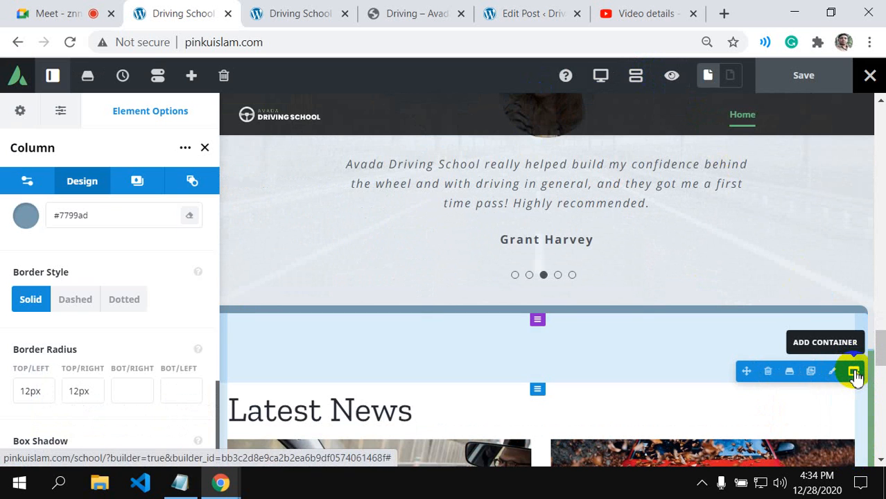
pyautogui.click(855, 372)
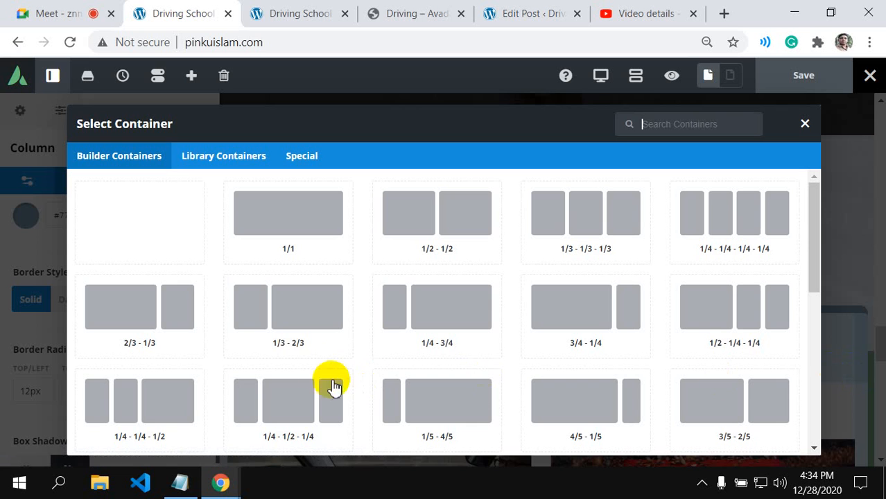
pyautogui.click(303, 317)
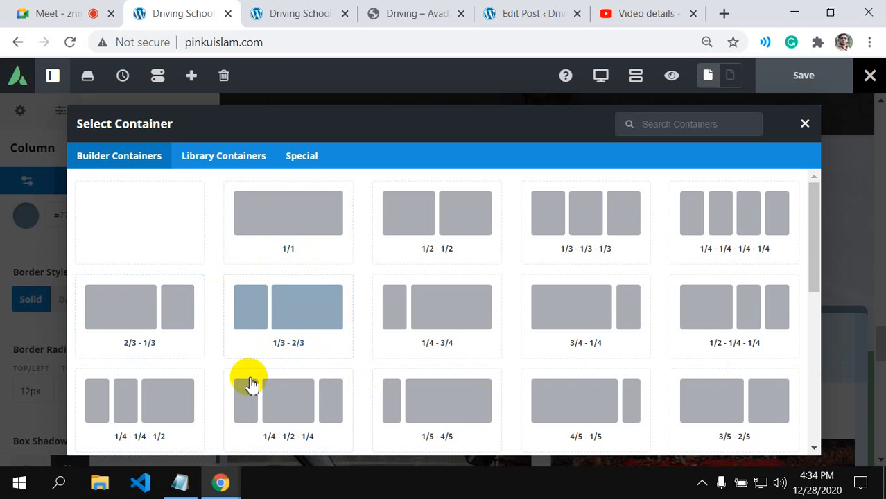
pyautogui.scroll(-2, 247, 387)
pyautogui.scroll(-2, 249, 388)
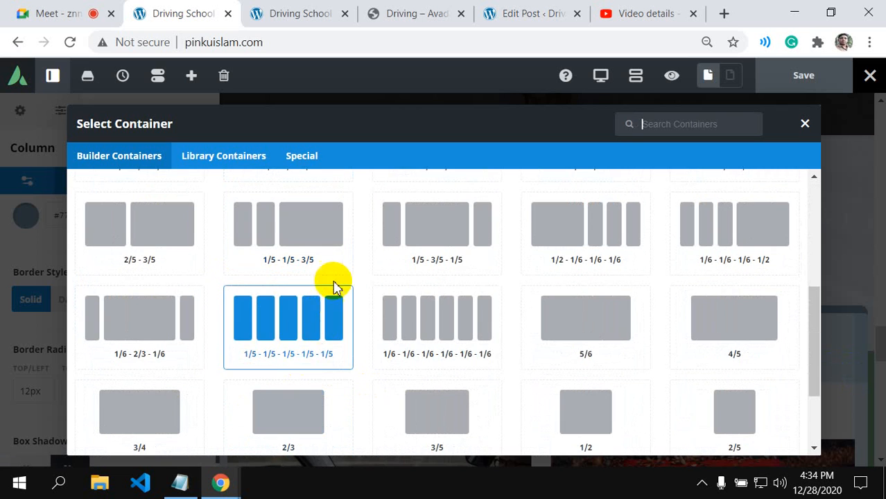
pyautogui.scroll(-2, 261, 354)
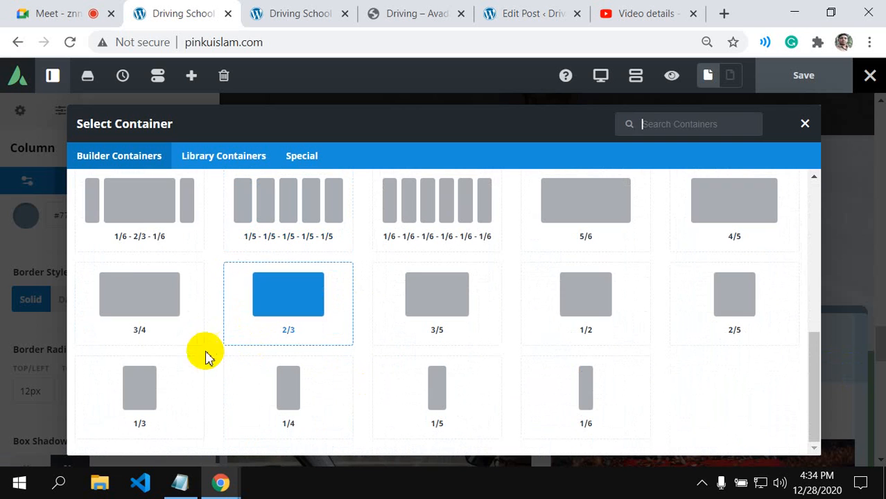
pyautogui.click(141, 220)
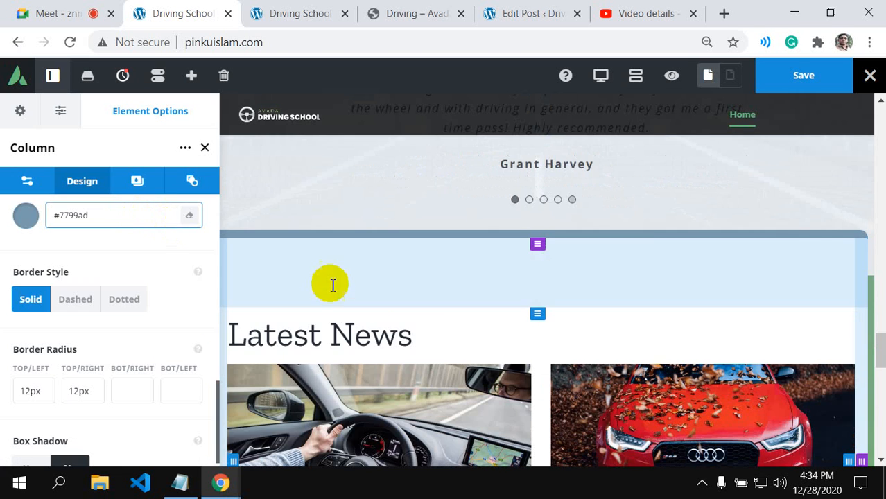
pyautogui.scroll(-5, 430, 340)
pyautogui.scroll(2, 431, 341)
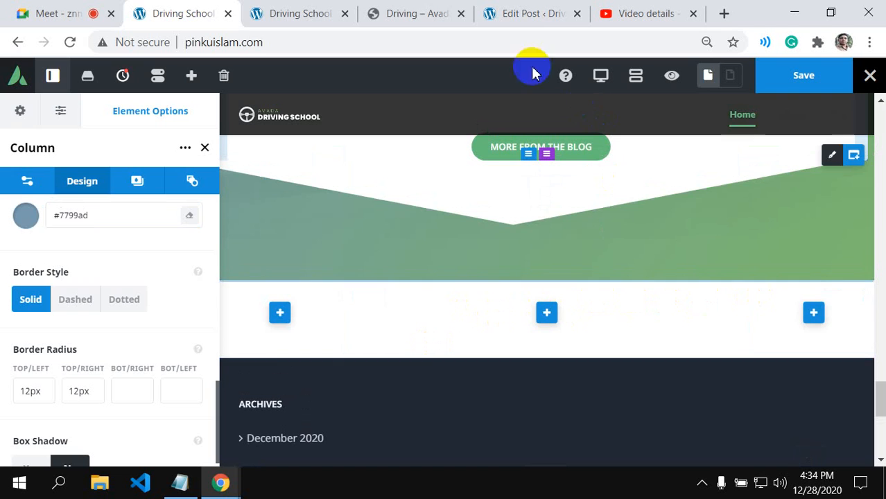
# - Add top and bottom padding to the new three-column container, using the demo's newsletter section as reference
pyautogui.click(398, 20)
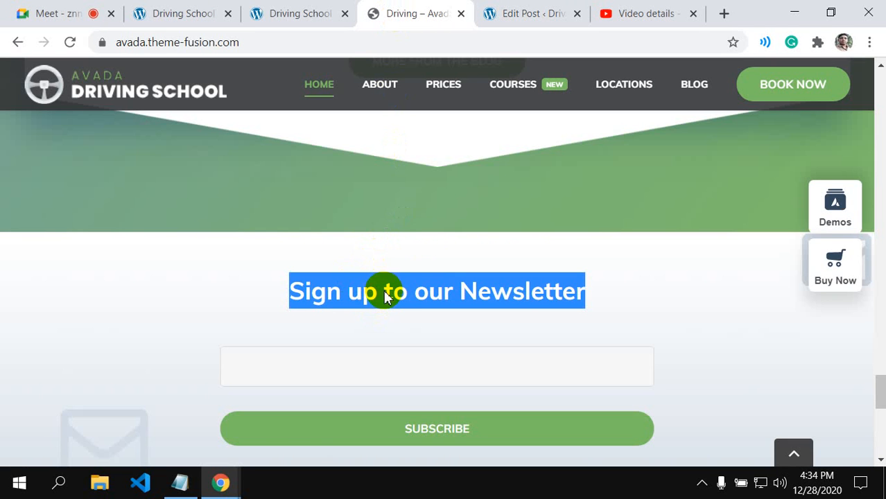
pyautogui.click(148, 17)
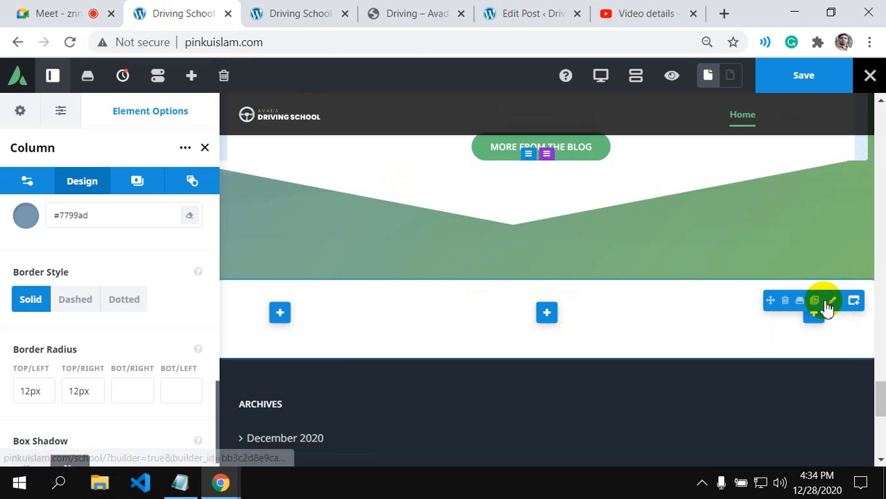
pyautogui.click(833, 302)
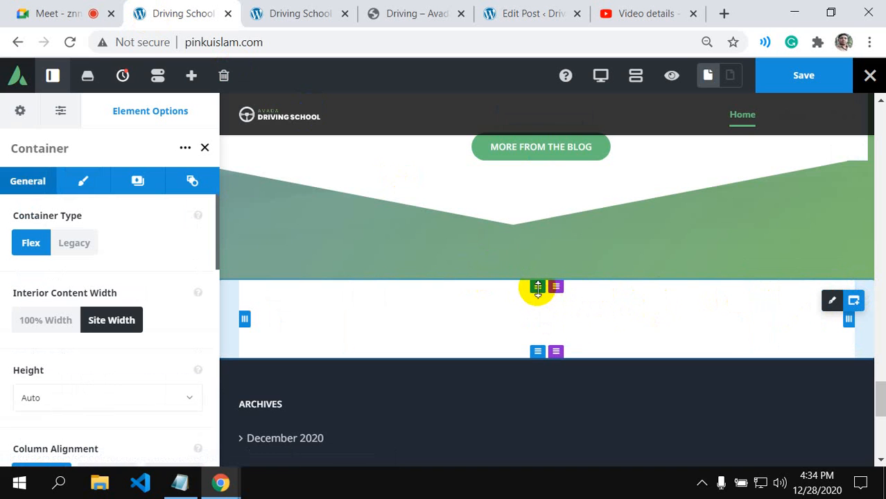
pyautogui.moveTo(538, 303); pyautogui.dragTo(537, 321)
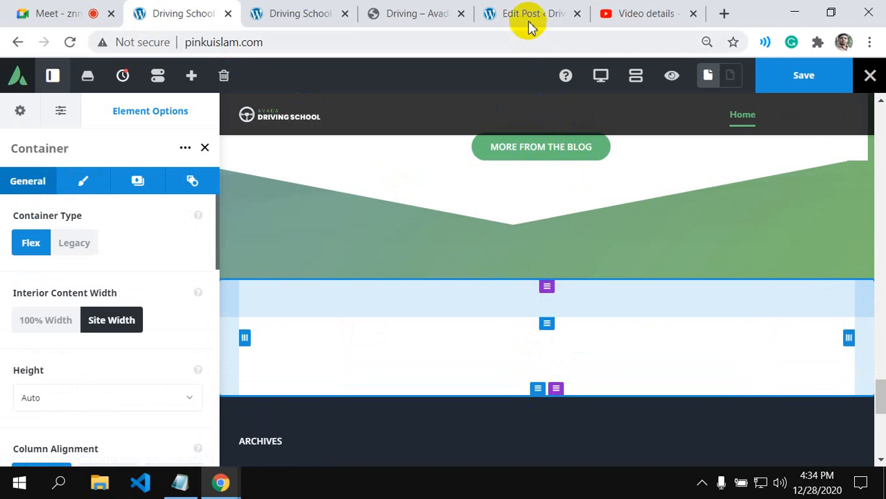
pyautogui.click(413, 13)
pyautogui.scroll(-2, 389, 278)
pyautogui.scroll(-4, 389, 279)
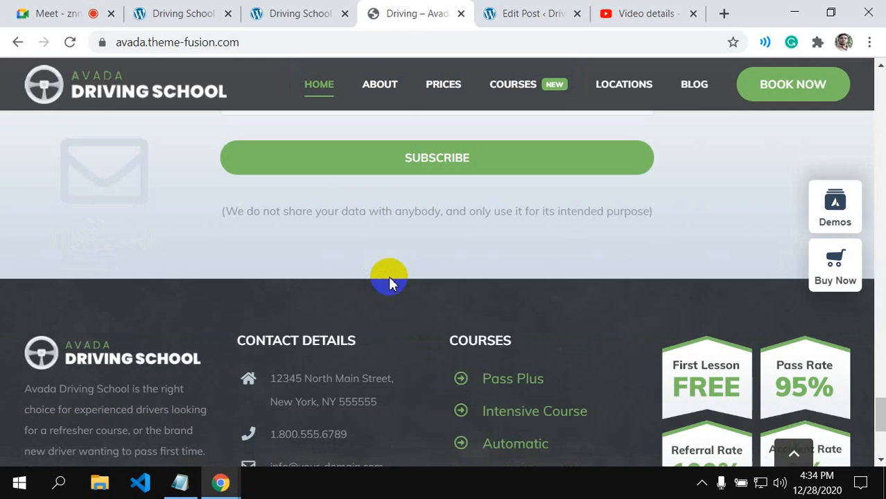
pyautogui.click(168, 8)
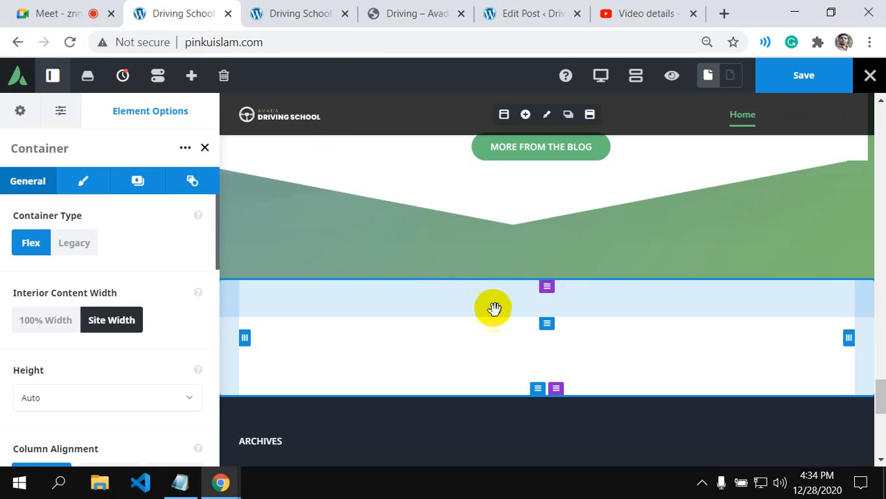
pyautogui.moveTo(539, 397); pyautogui.dragTo(538, 428)
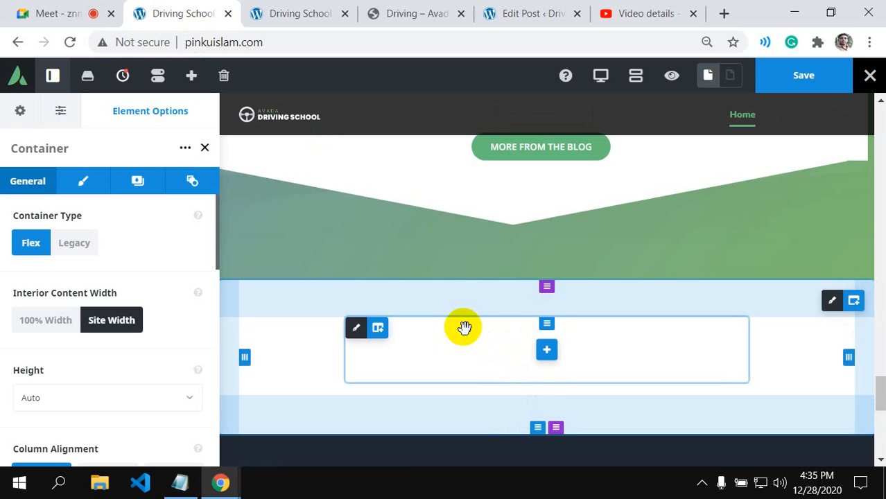
# - Set newsletter_background-scaled.jpg from the media library as the new container's background image
pyautogui.click(137, 183)
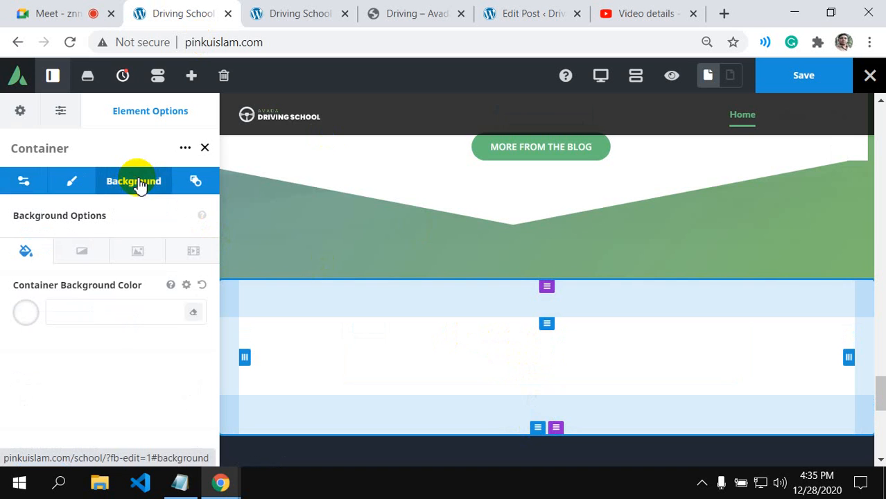
pyautogui.click(138, 251)
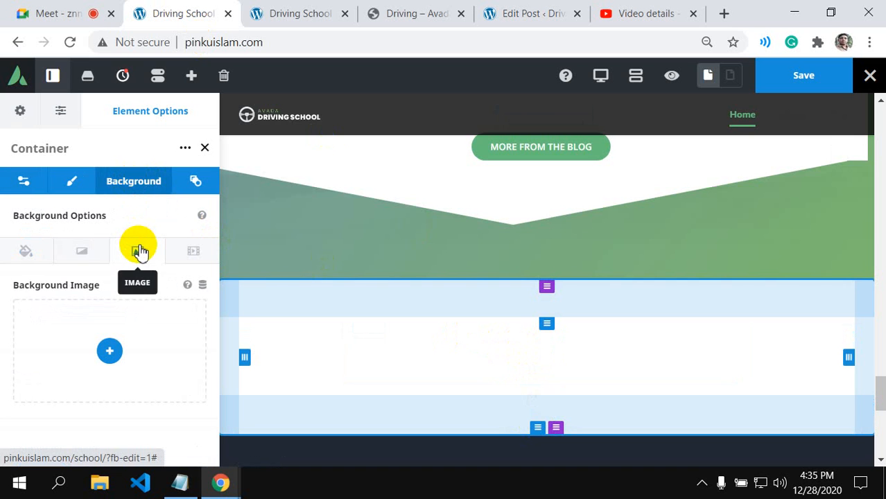
pyautogui.click(111, 351)
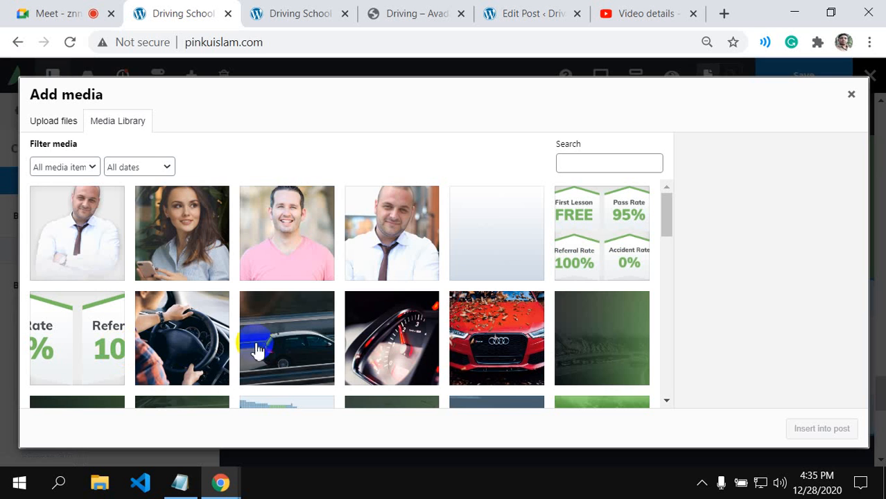
pyautogui.click(498, 244)
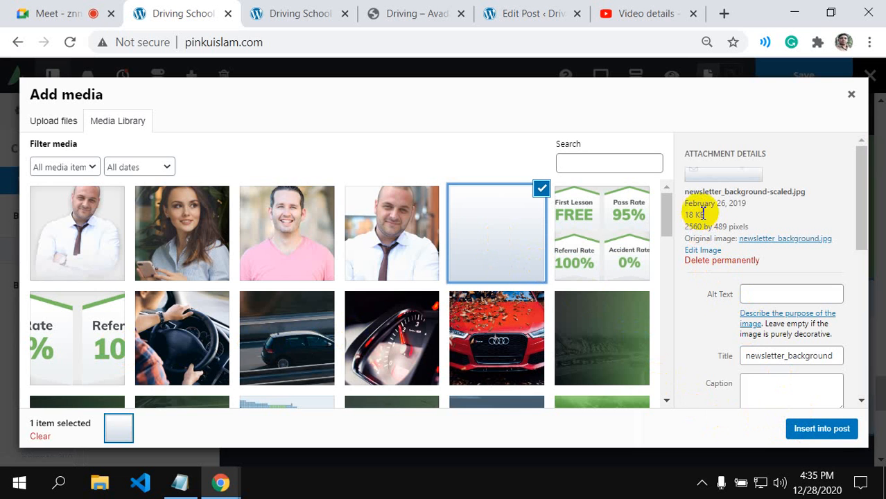
pyautogui.click(824, 429)
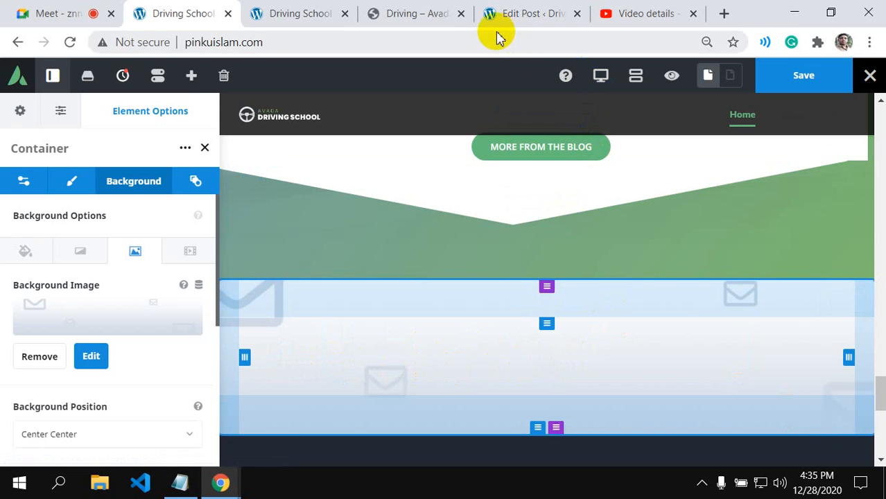
# - Copy the demo's "Sign up to our Newsletter" heading and add a Title element to the new container's 2/3 column
pyautogui.click(407, 17)
pyautogui.scroll(2, 435, 291)
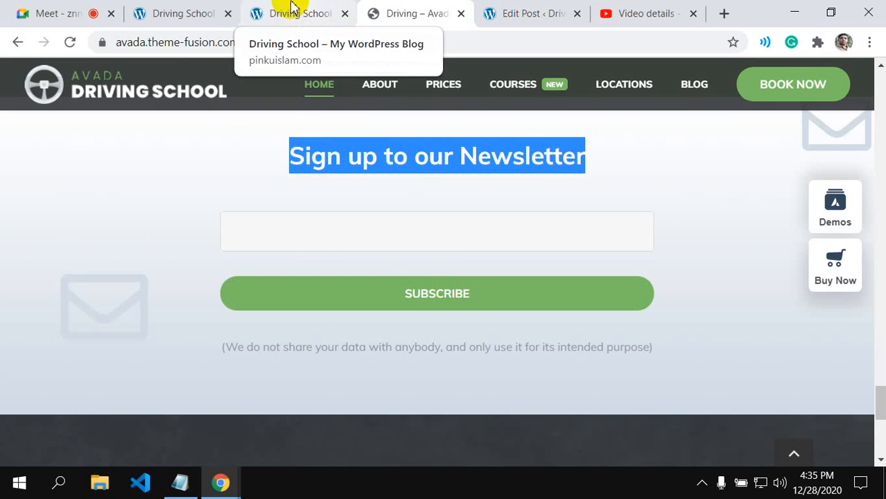
pyautogui.click(180, 15)
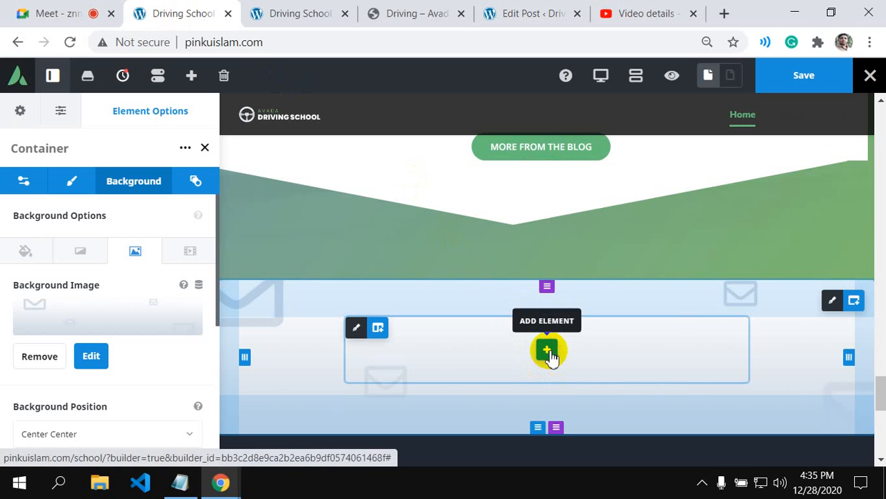
pyautogui.click(547, 351)
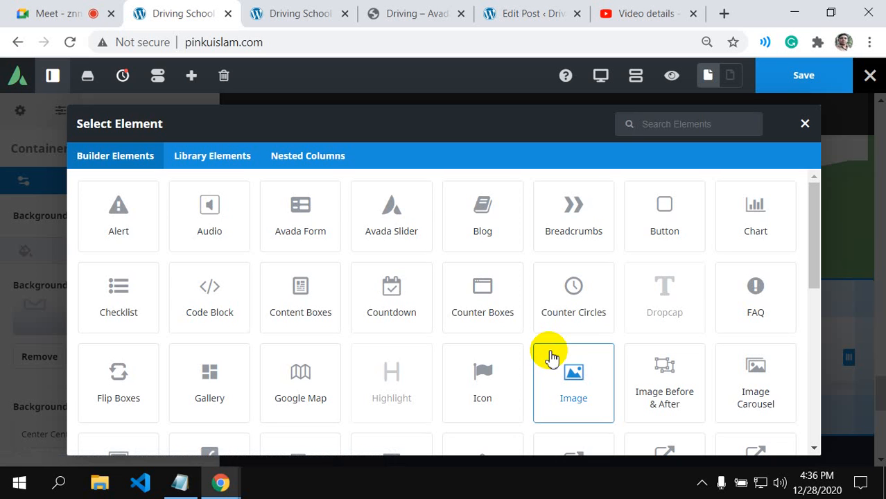
pyautogui.click(652, 123)
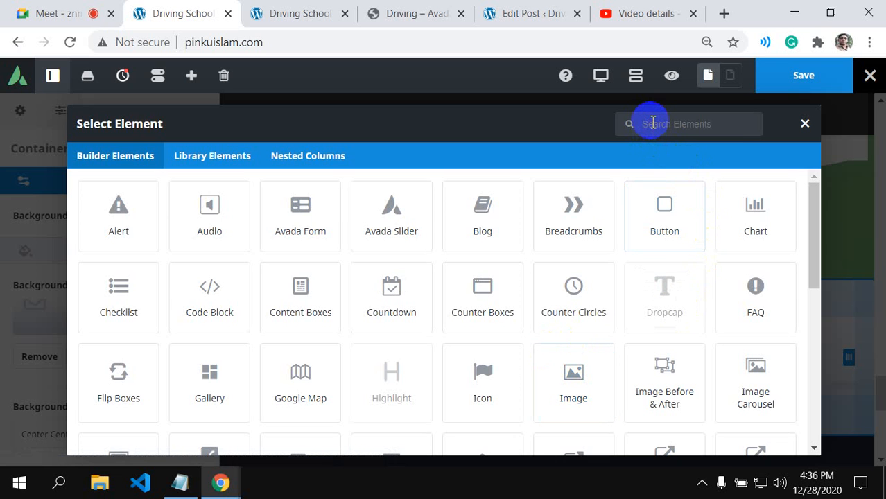
pyautogui.write('ti')
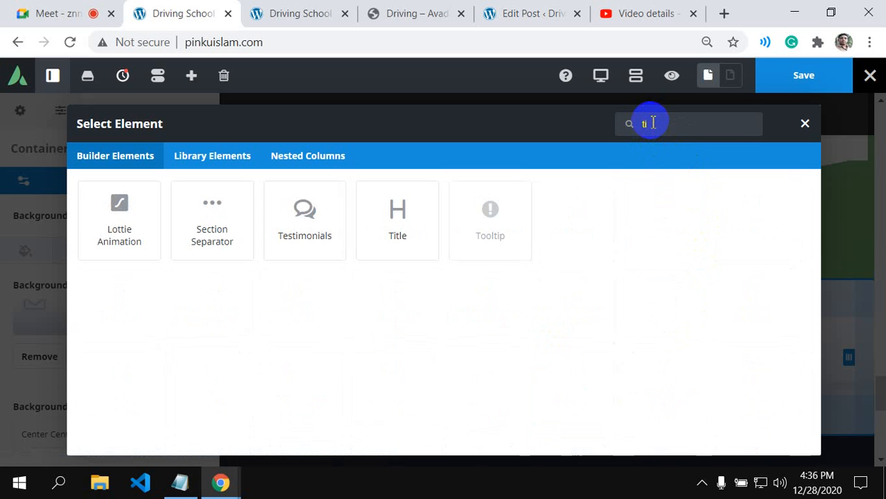
pyautogui.click(395, 229)
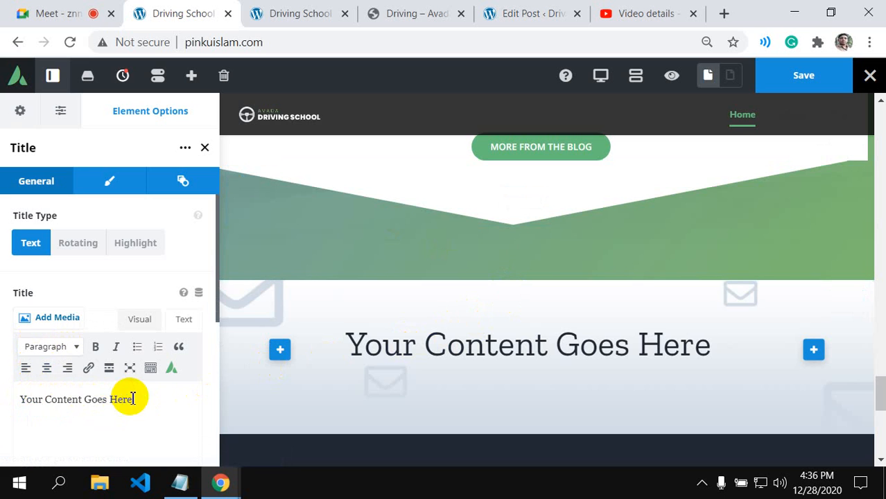
# - Replace the title's placeholder text with "Sign up to our Newsletter", pasted as plain text
pyautogui.moveTo(134, 399); pyautogui.dragTo(7, 397)
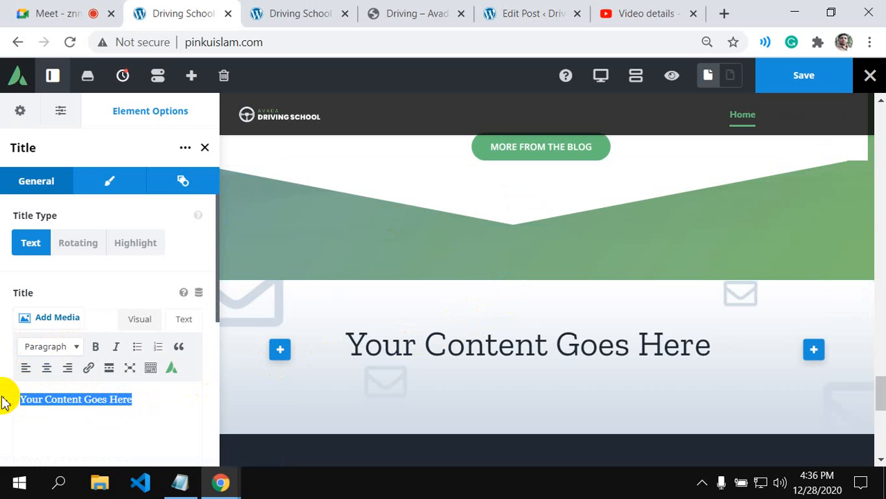
pyautogui.hotkey('ctrl', 'x')
pyautogui.rightClick(5, 399)
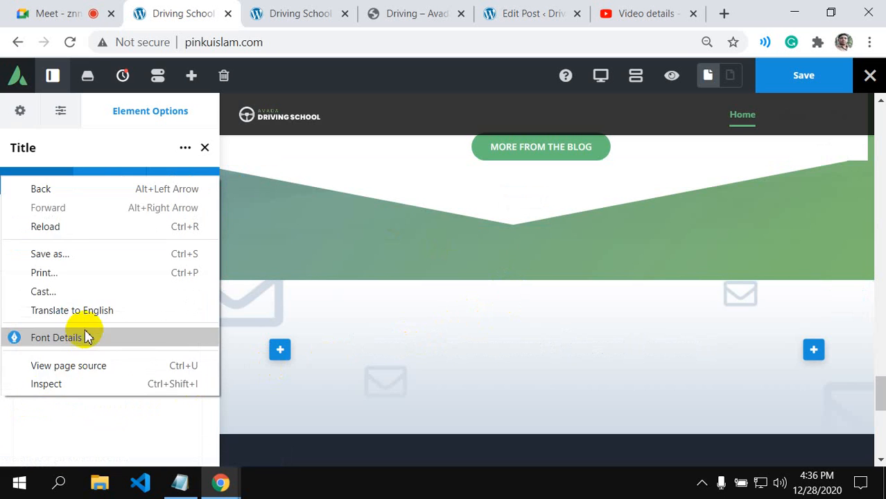
pyautogui.click(59, 426)
pyautogui.rightClick(33, 406)
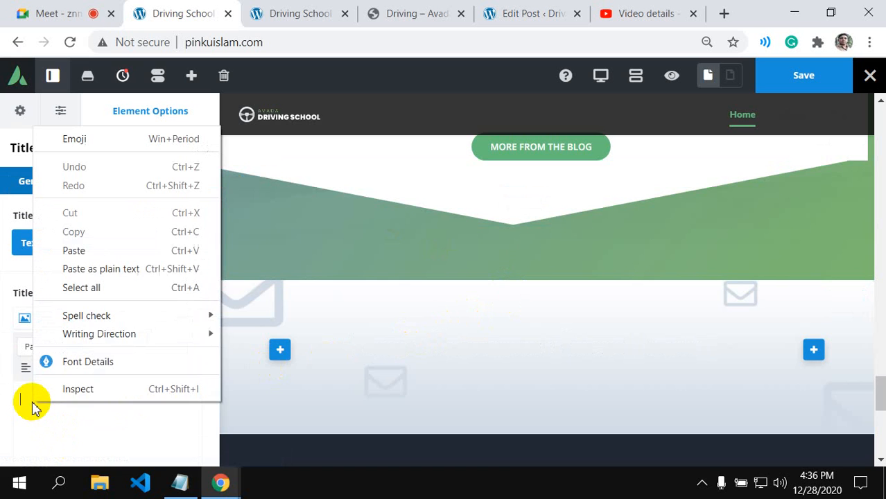
pyautogui.click(122, 269)
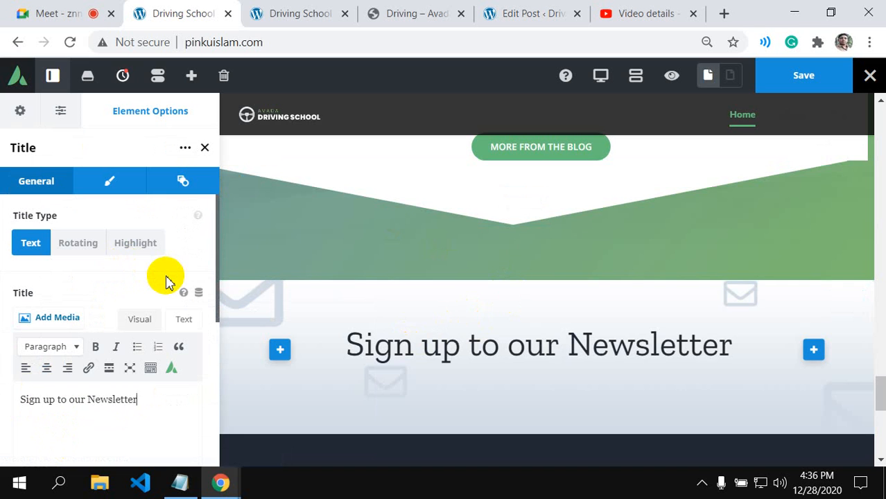
# - Set the newsletter title's alignment to Center, using the demo's heading as reference
pyautogui.click(406, 19)
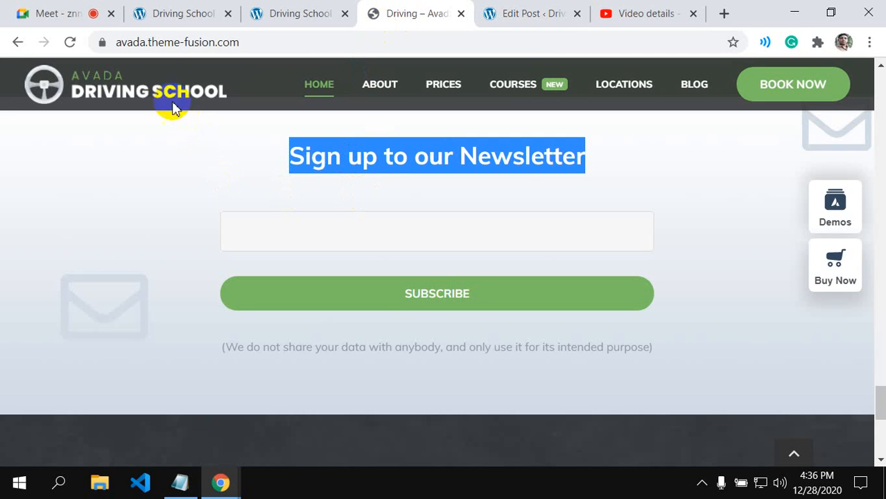
pyautogui.click(164, 11)
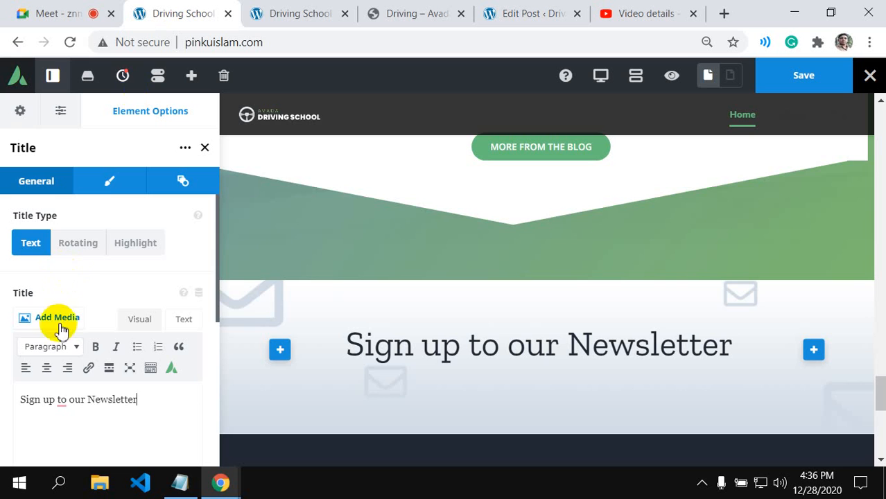
pyautogui.click(105, 188)
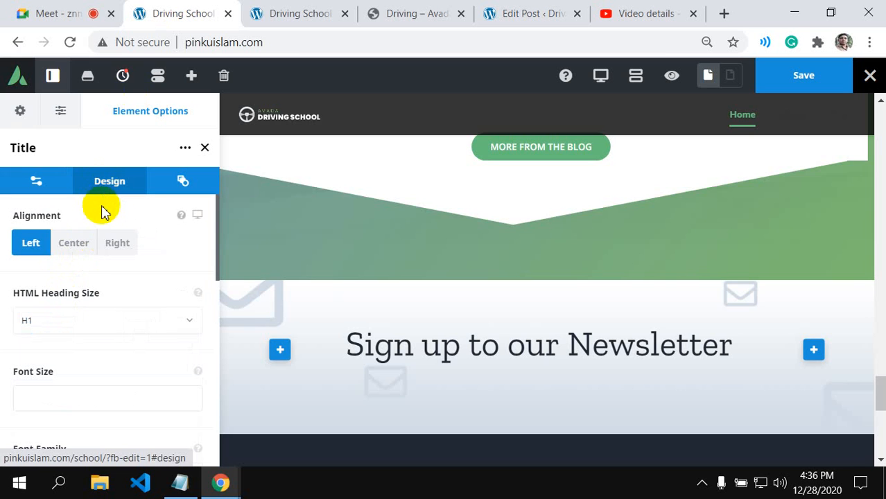
pyautogui.click(82, 250)
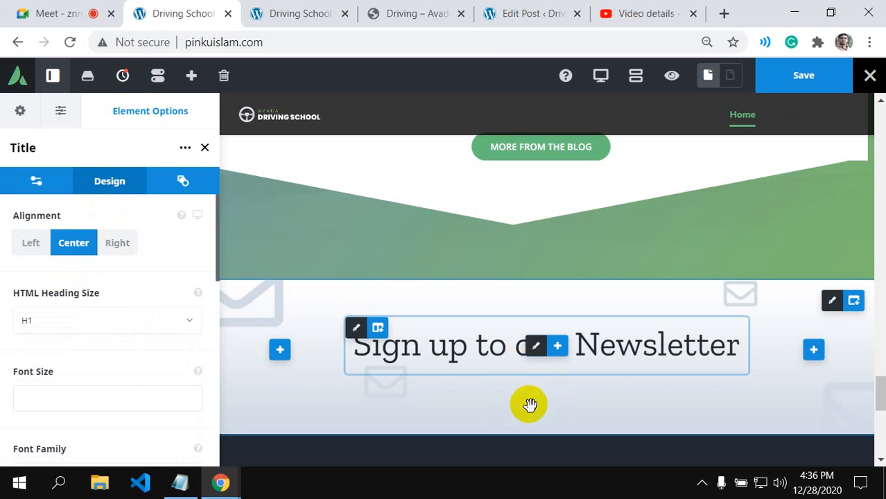
pyautogui.moveTo(541, 355)
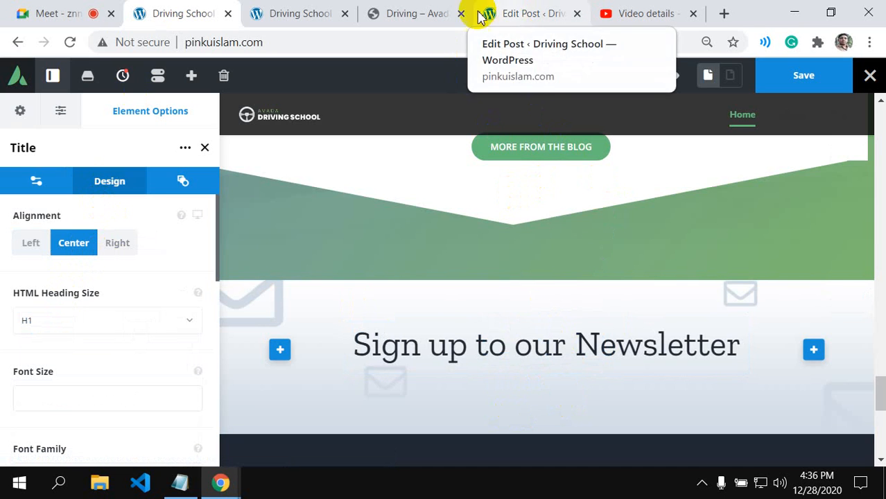
# - Check the demo's newsletter form and create a new Avada form named "newsletter" in the WordPress admin
pyautogui.click(428, 10)
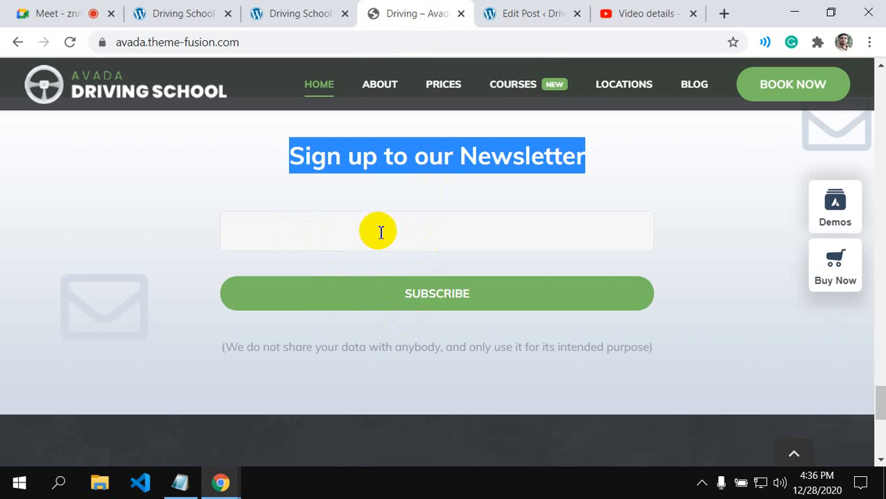
pyautogui.click(549, 227)
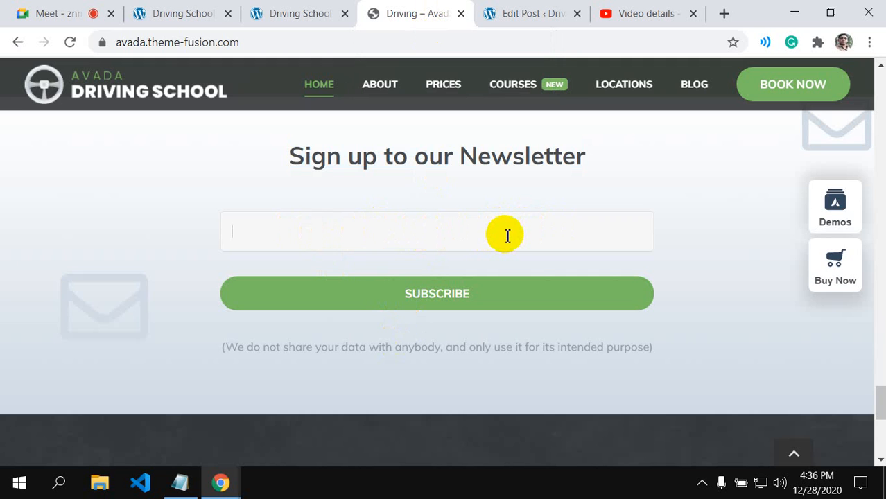
pyautogui.click(433, 235)
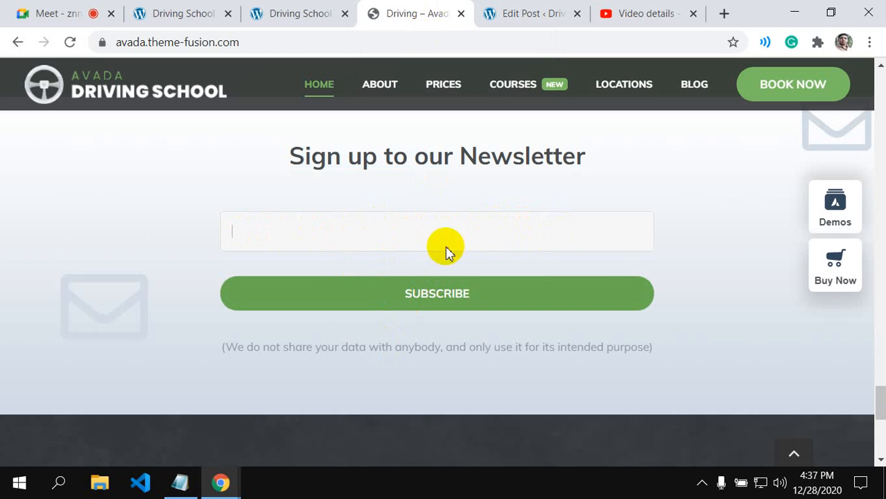
pyautogui.click(519, 16)
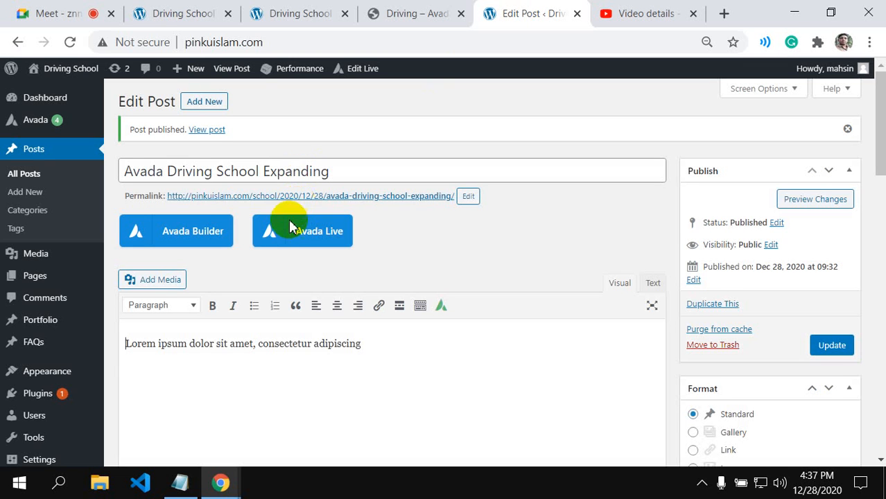
pyautogui.click(186, 15)
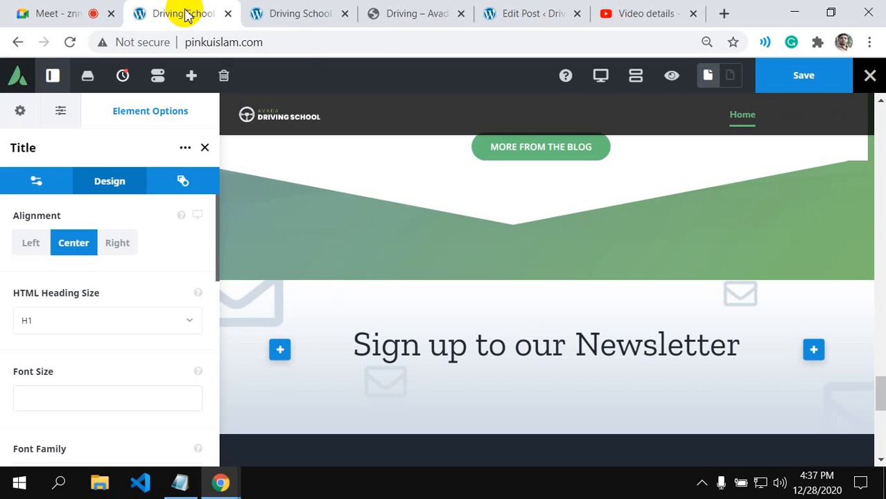
pyautogui.click(539, 7)
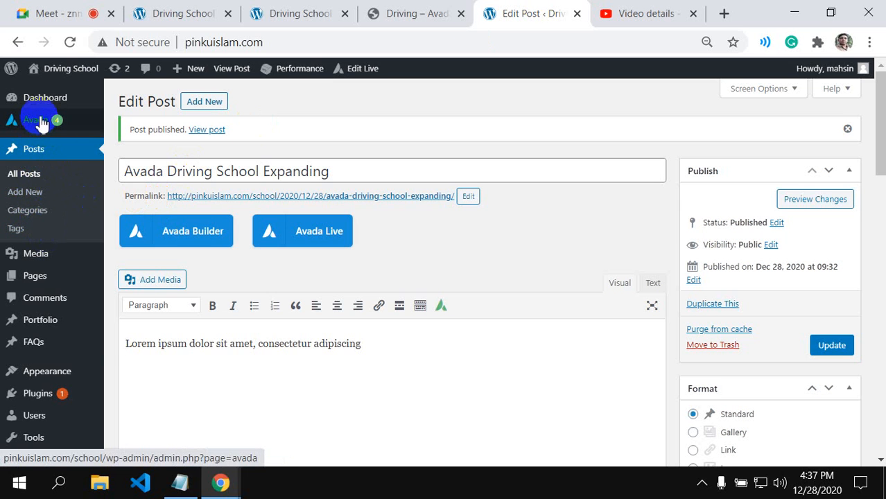
pyautogui.moveTo(41, 123)
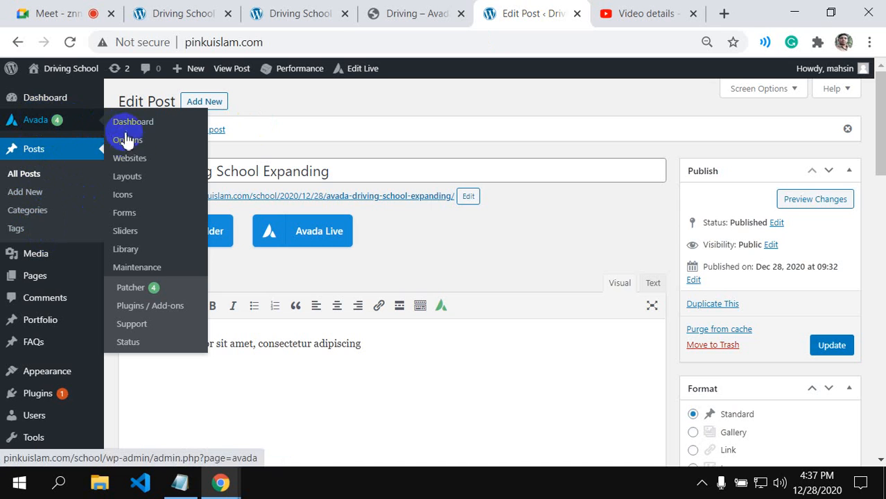
pyautogui.click(135, 221)
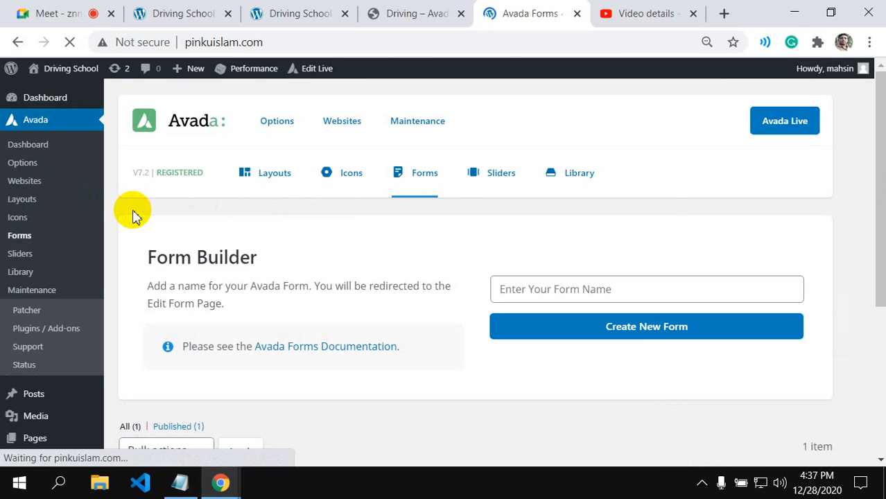
pyautogui.click(531, 291)
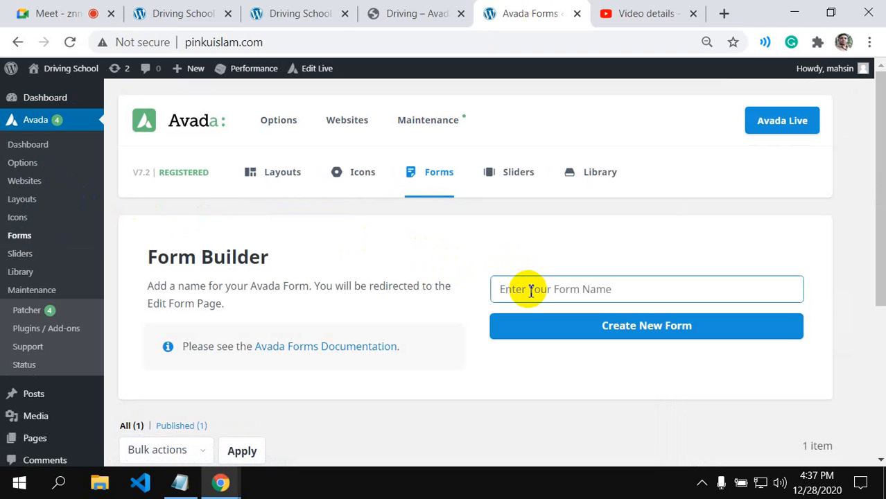
pyautogui.write('newsletter')
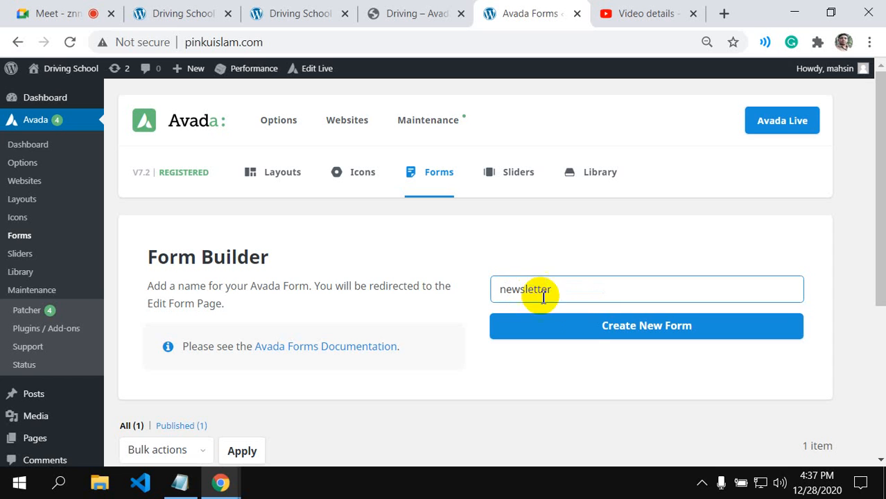
pyautogui.click(606, 330)
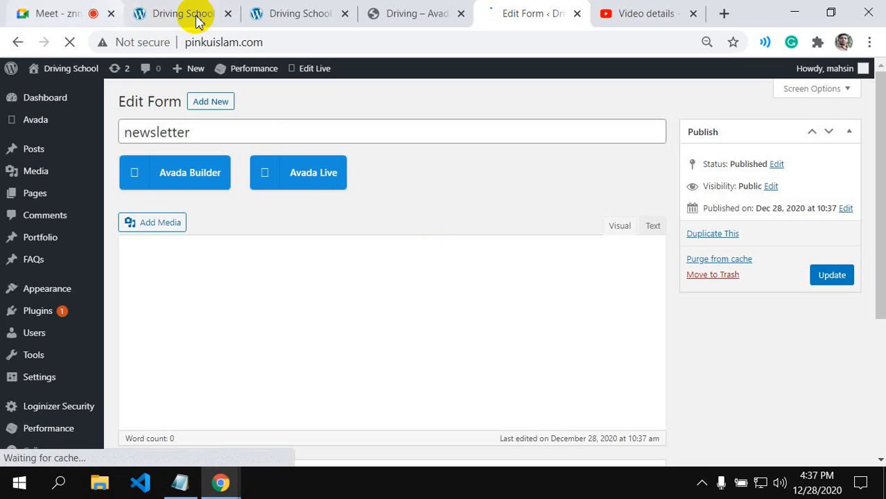
# - Save the homepage with its new newsletter section in the live builder
pyautogui.click(196, 15)
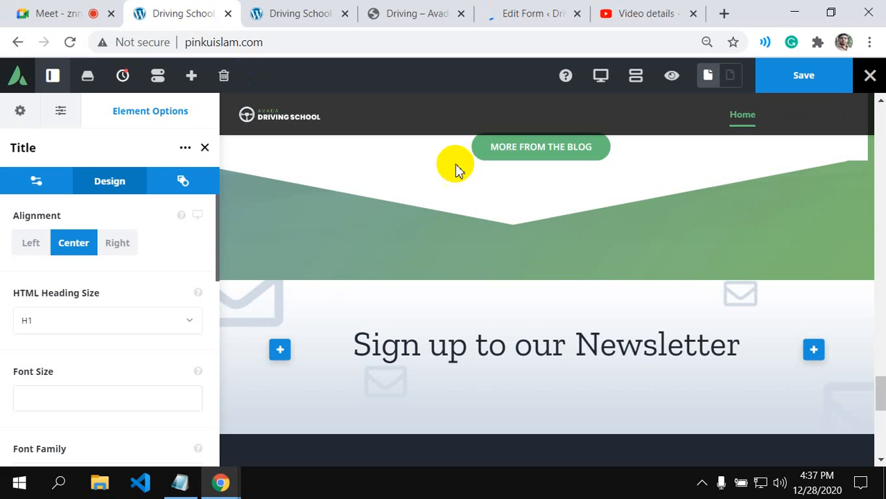
pyautogui.click(801, 83)
# - Open the newsletter form in the live builder and add a 1/1 container to it
pyautogui.click(509, 8)
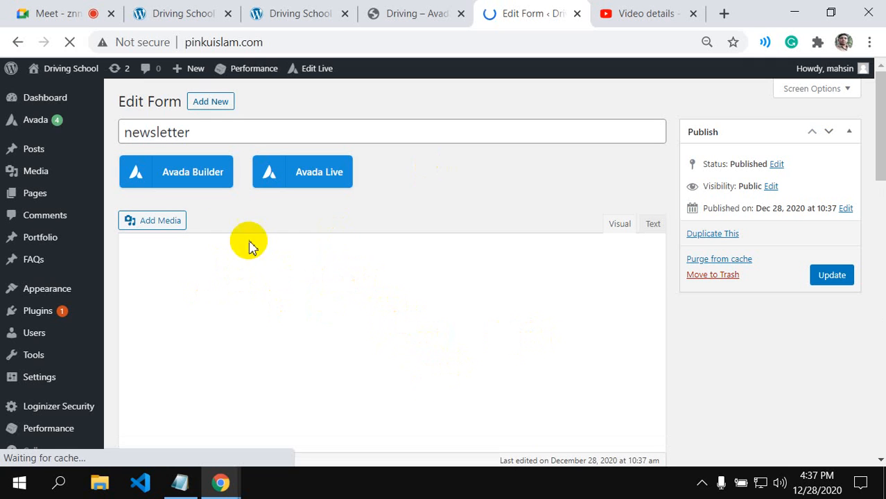
pyautogui.click(307, 177)
pyautogui.click(524, 150)
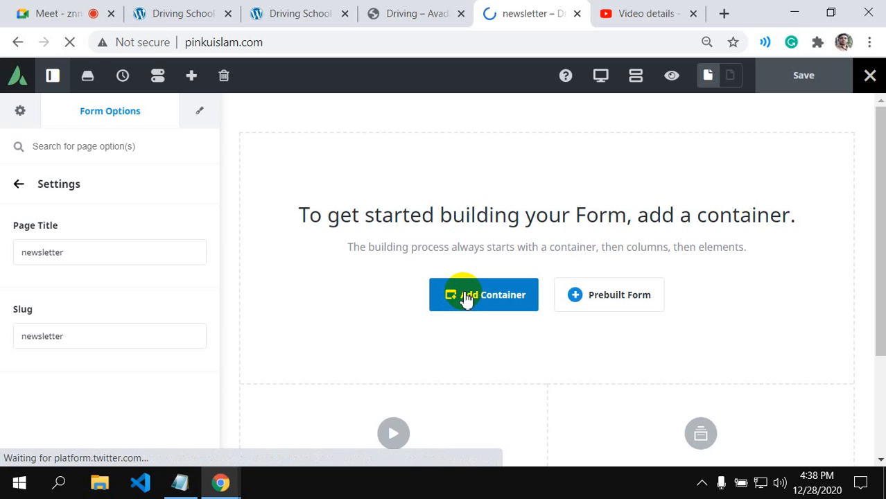
pyautogui.click(466, 297)
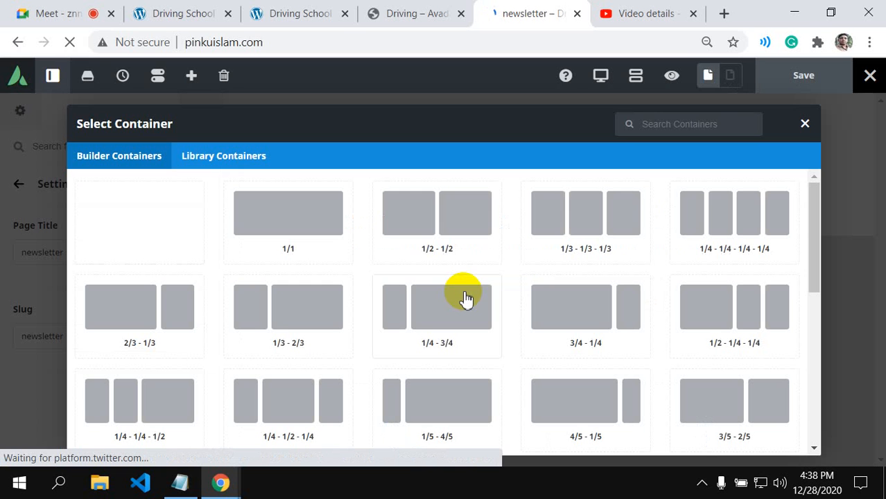
pyautogui.click(310, 224)
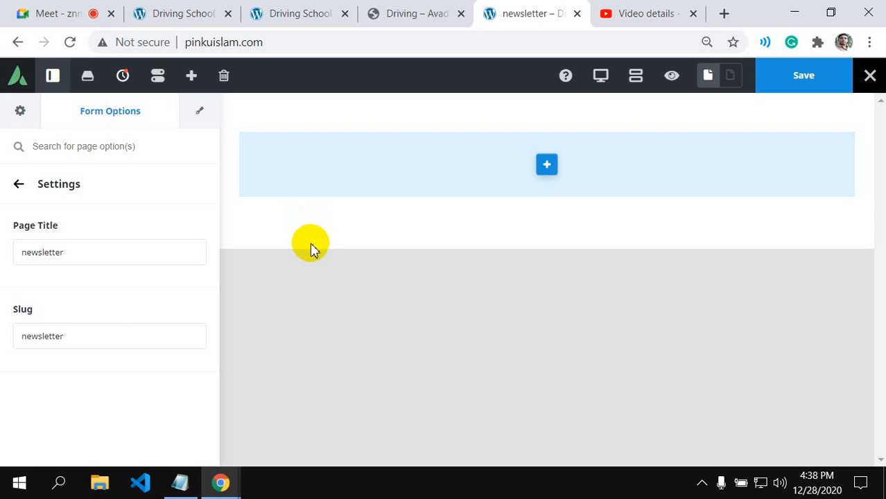
pyautogui.click(549, 170)
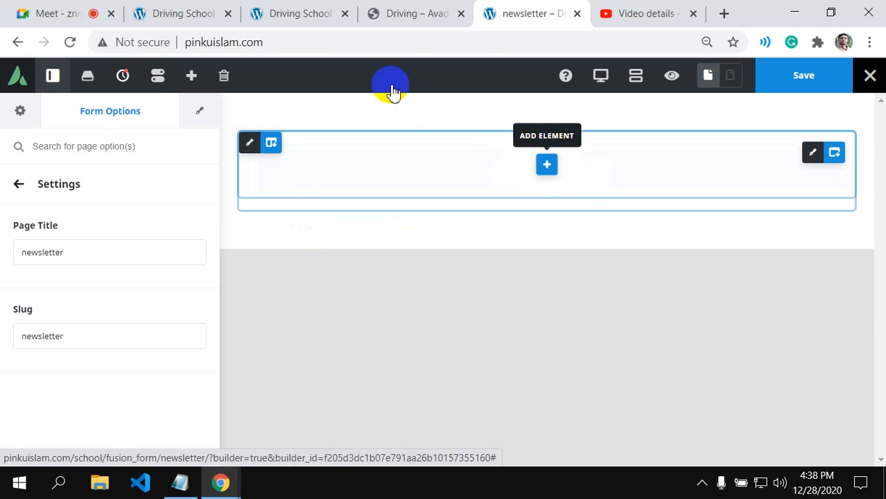
pyautogui.click(376, 11)
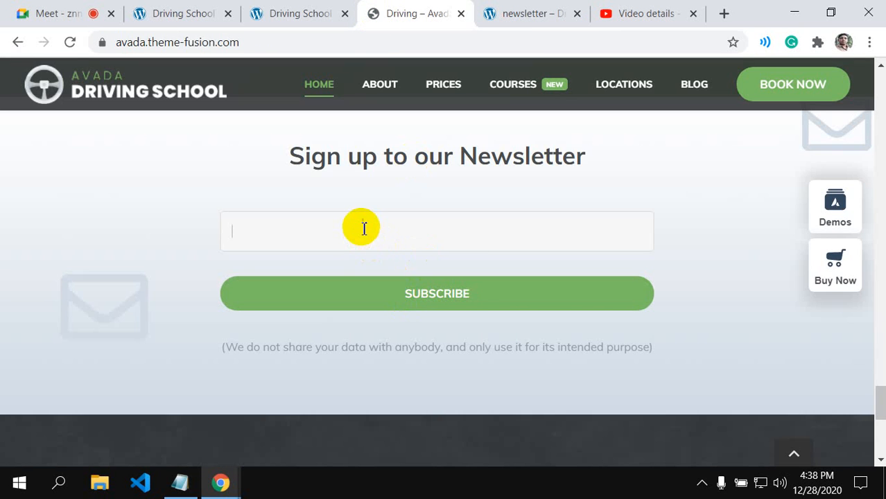
pyautogui.click(492, 14)
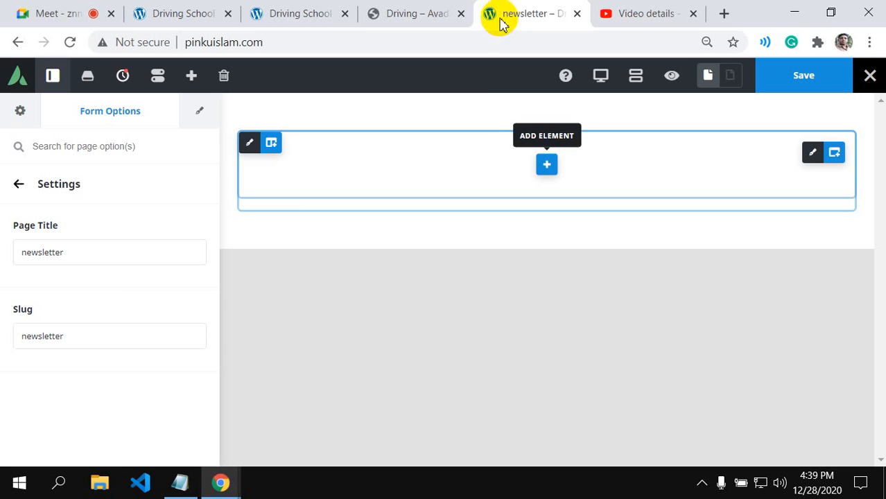
pyautogui.click(547, 166)
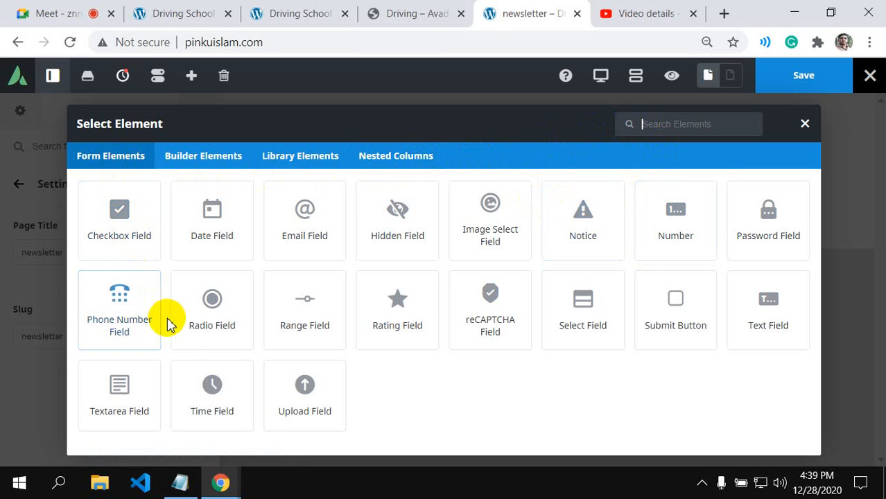
pyautogui.click(209, 403)
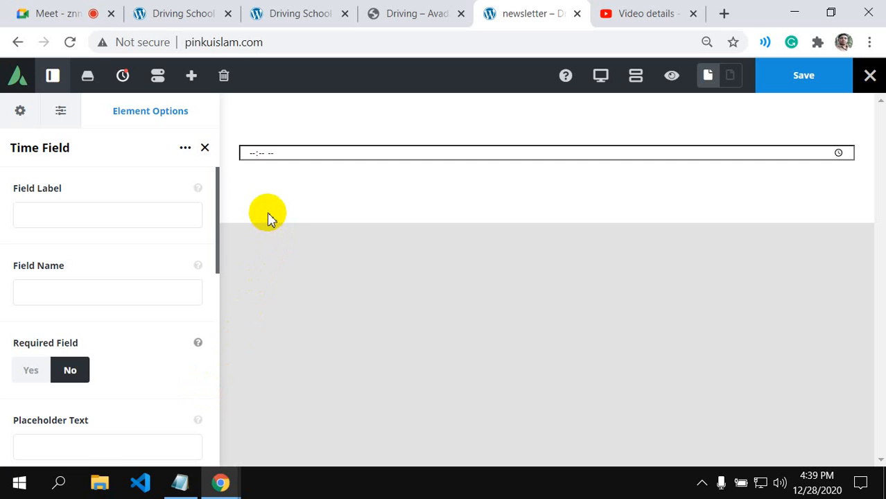
pyautogui.click(127, 219)
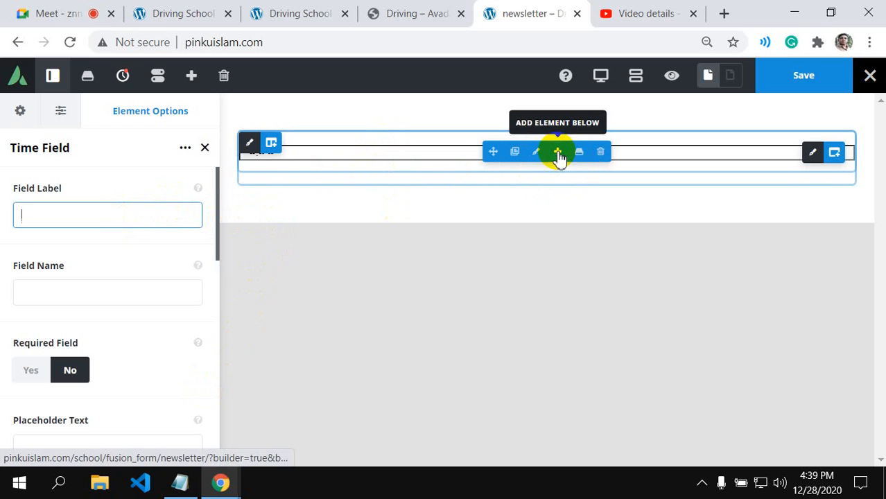
pyautogui.click(600, 152)
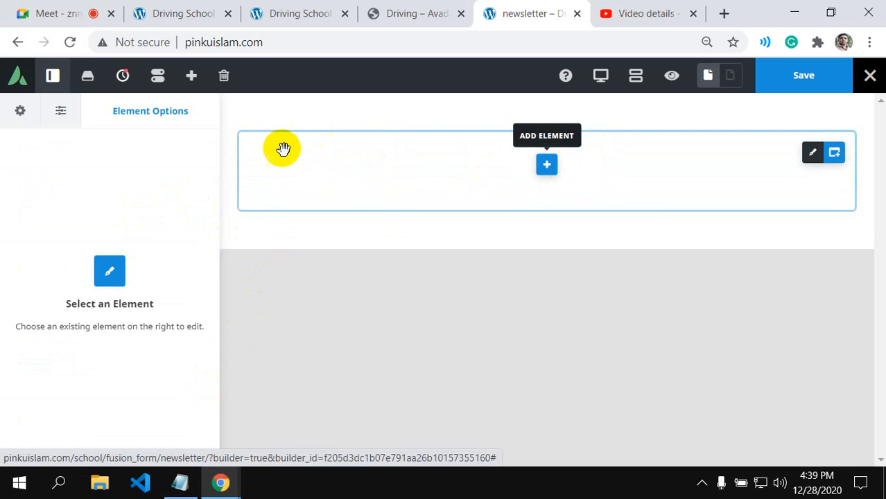
# - Add a Text Field form element to the empty column of the newsletter form
pyautogui.click(549, 172)
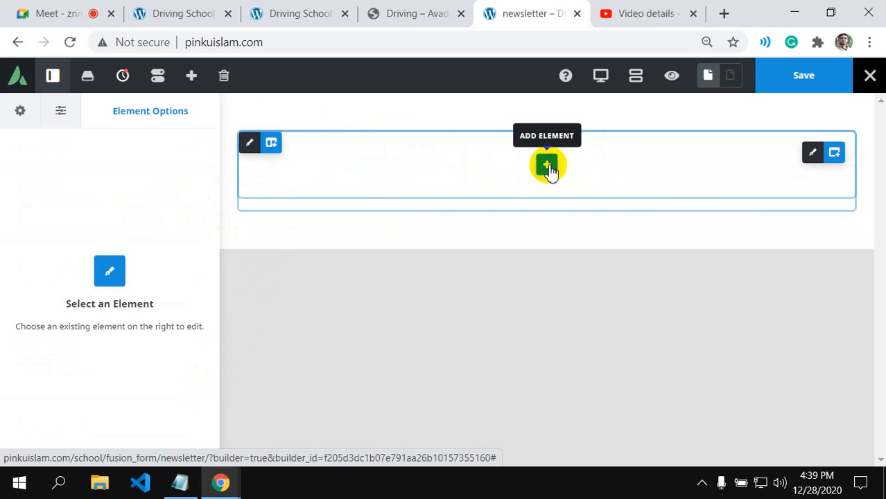
pyautogui.click(549, 168)
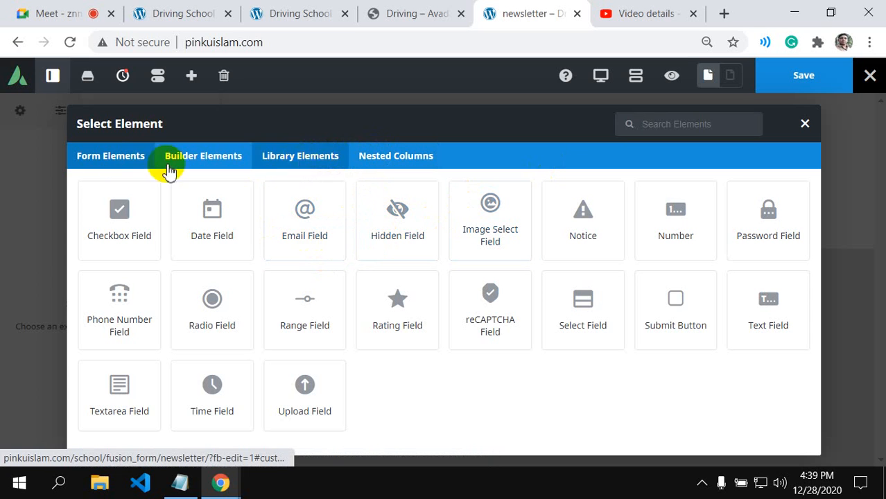
pyautogui.click(113, 158)
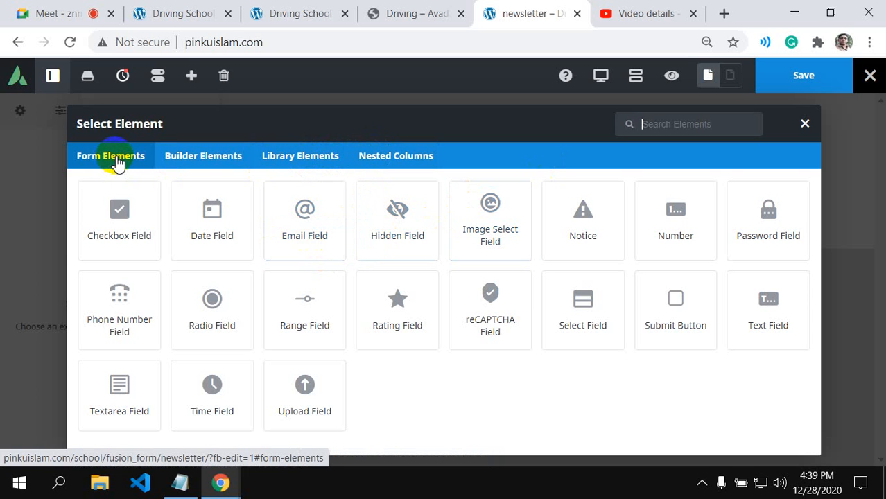
pyautogui.click(770, 305)
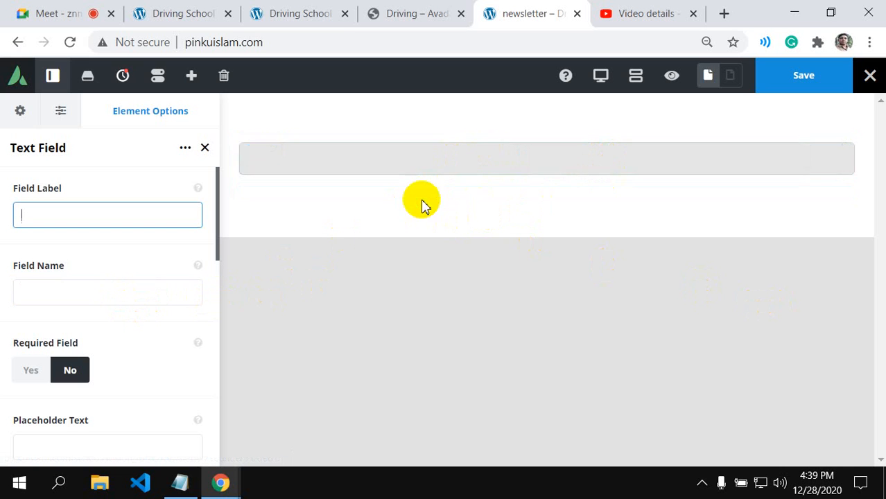
# - Check the demo's newsletter form and add a Submit Button element below the text field
pyautogui.click(409, 15)
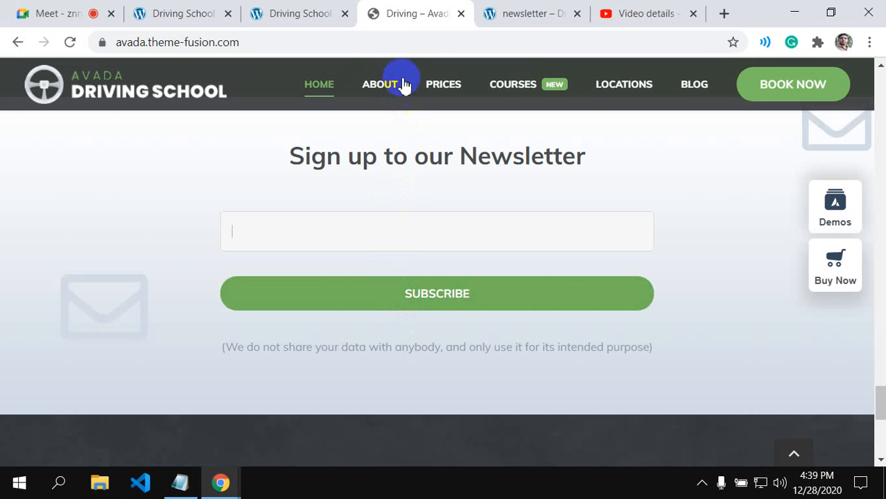
pyautogui.click(495, 17)
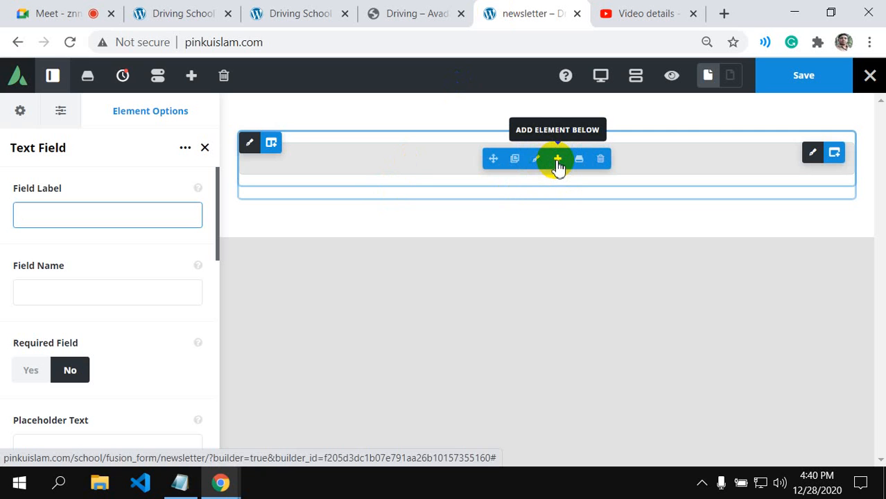
pyautogui.click(557, 160)
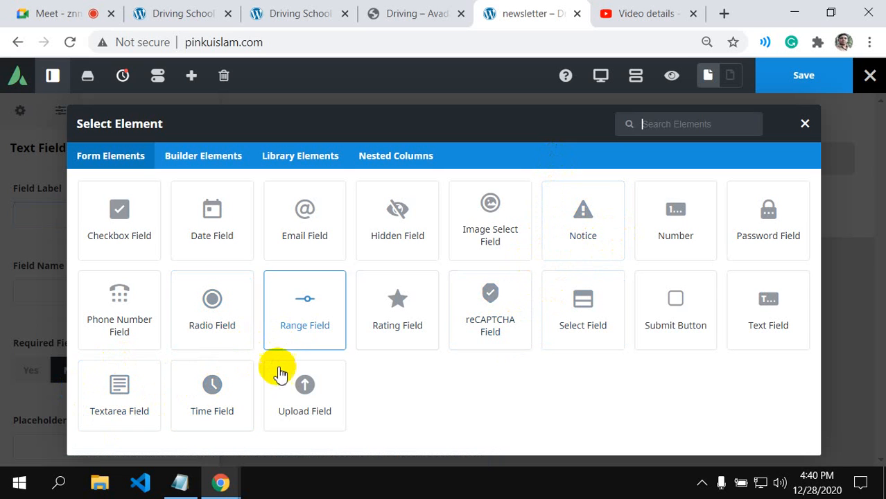
pyautogui.click(684, 317)
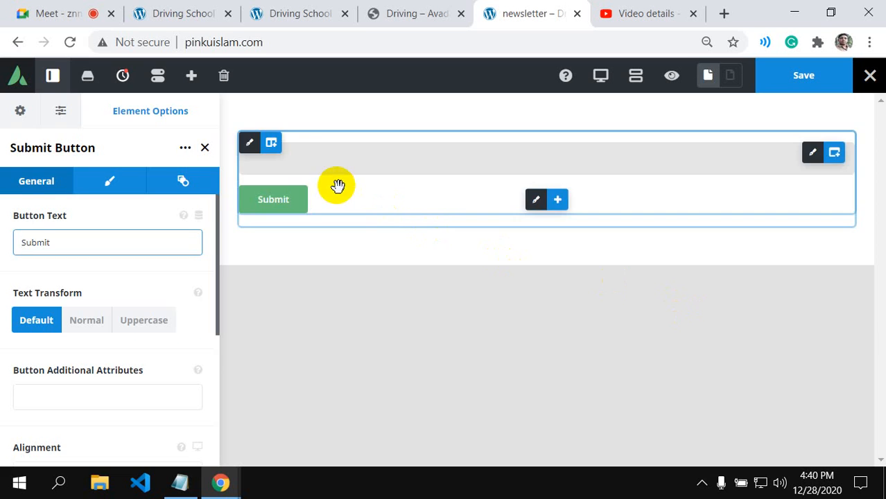
# - Examine the demo's newsletter section and the homepage newsletter title's design options for comparison
pyautogui.click(401, 18)
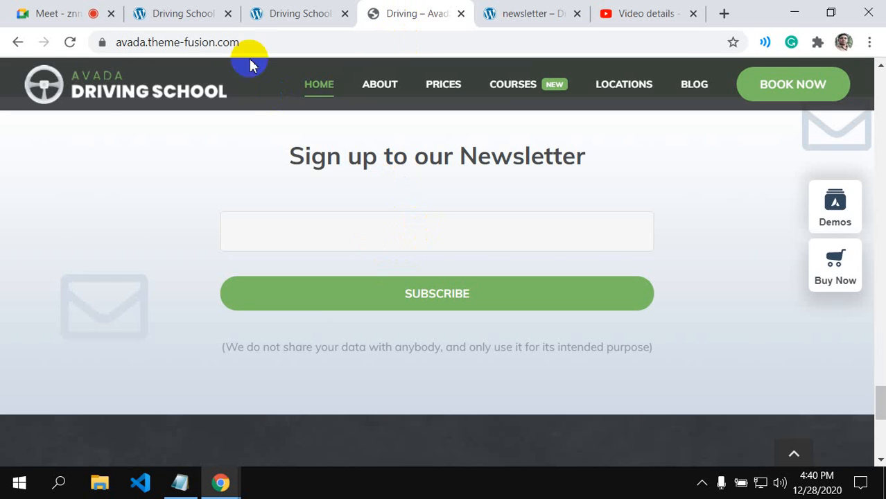
pyautogui.click(214, 8)
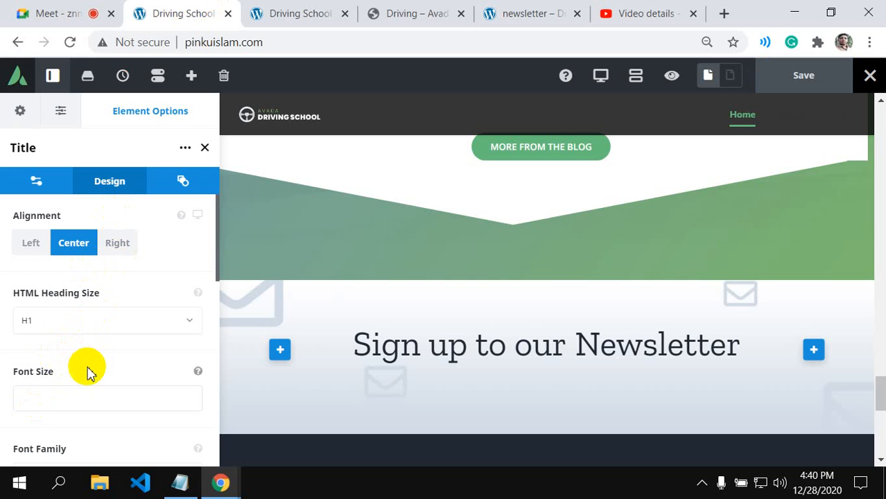
pyautogui.scroll(-2, 74, 361)
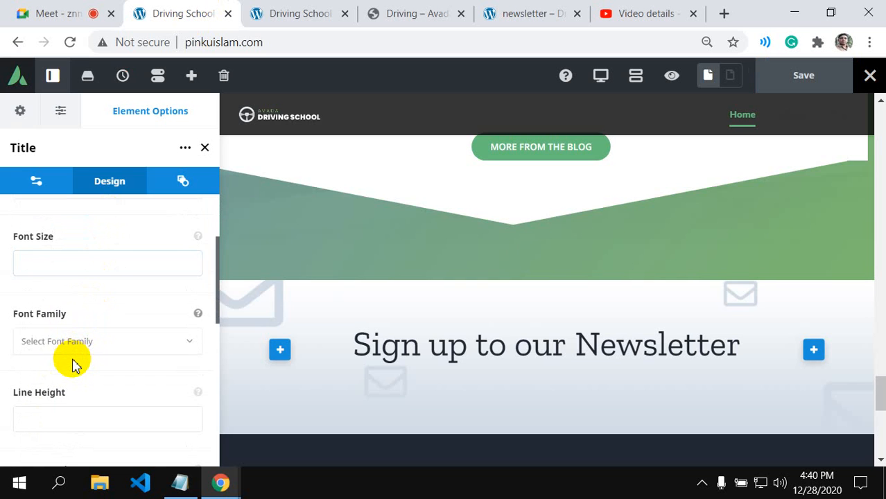
pyautogui.scroll(2, 74, 367)
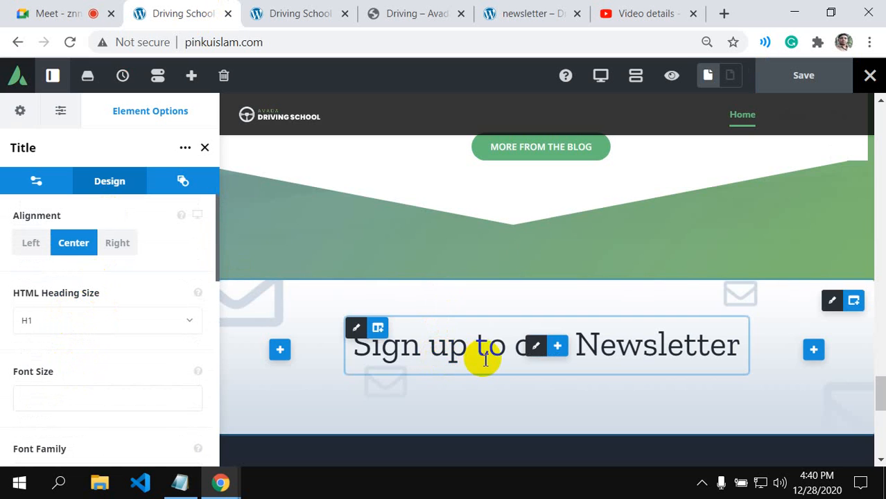
pyautogui.scroll(-1, 483, 359)
pyautogui.scroll(1, 515, 241)
pyautogui.click(526, 13)
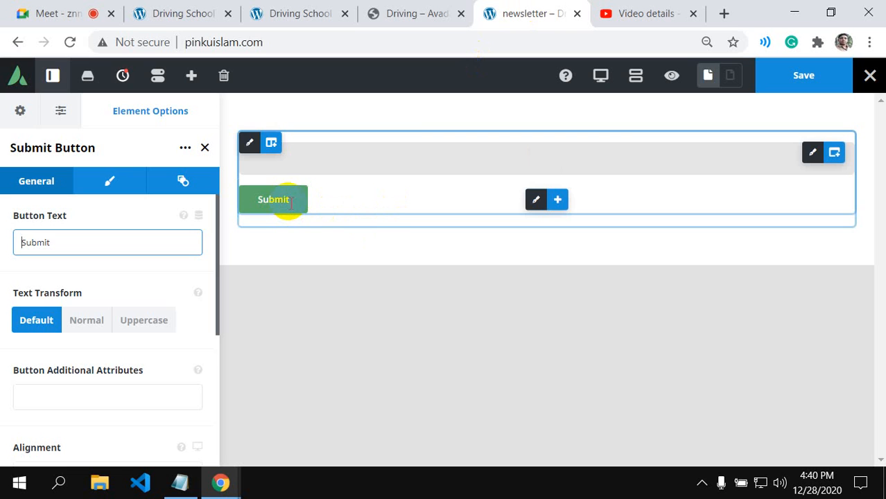
# - Set the submit button's text to "sbscribe" with Uppercase text transform, using the demo's button as reference
pyautogui.click(416, 12)
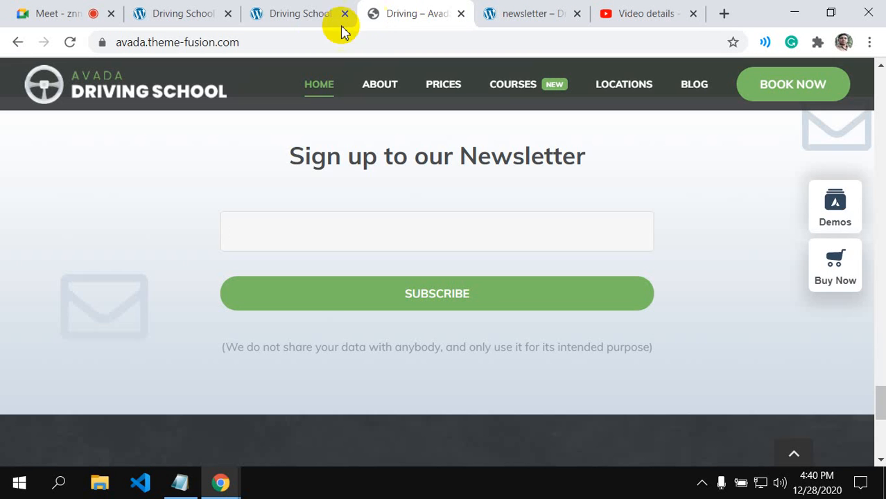
pyautogui.click(512, 14)
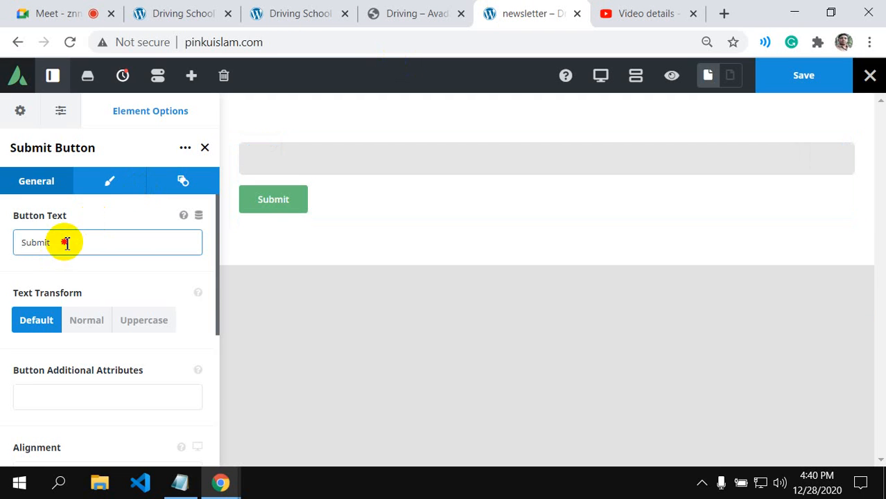
pyautogui.moveTo(64, 242); pyautogui.dragTo(14, 248)
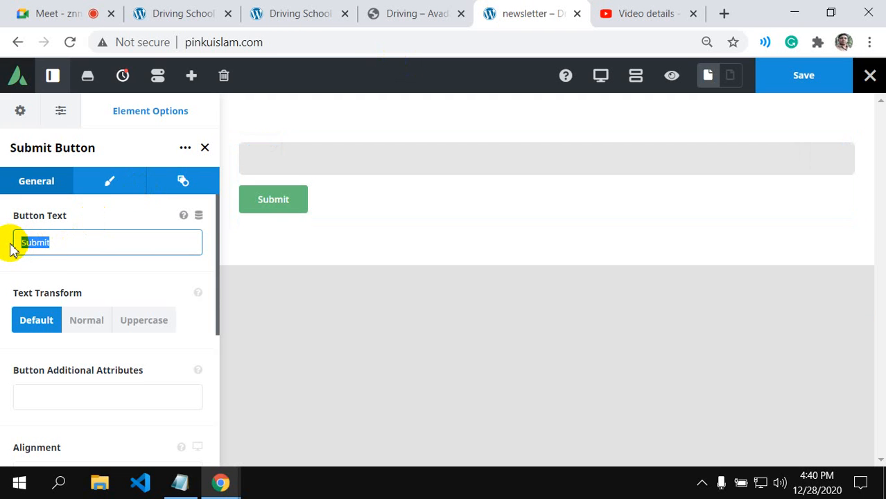
pyautogui.write('sbscribe')
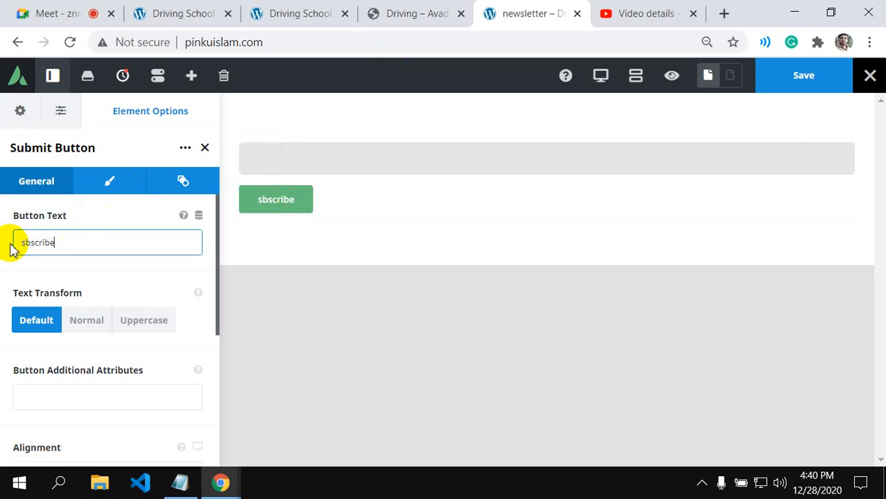
pyautogui.click(154, 323)
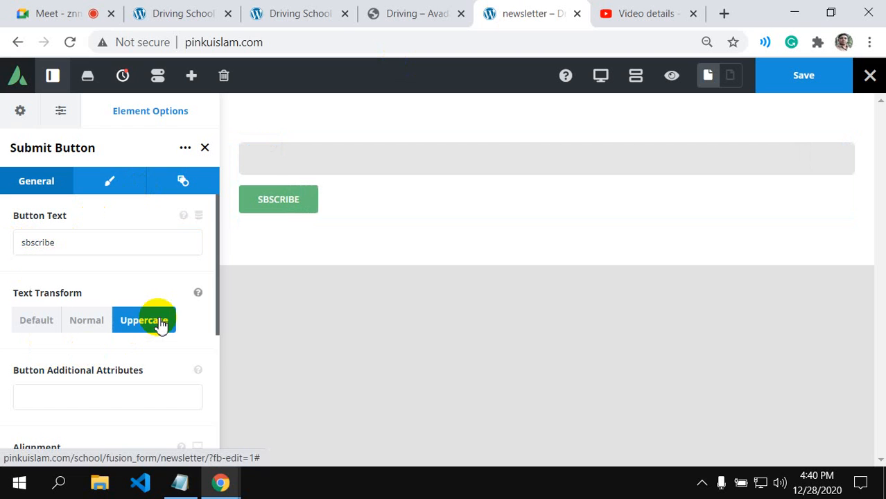
# - Set the submit button's alignment to Center
pyautogui.click(117, 400)
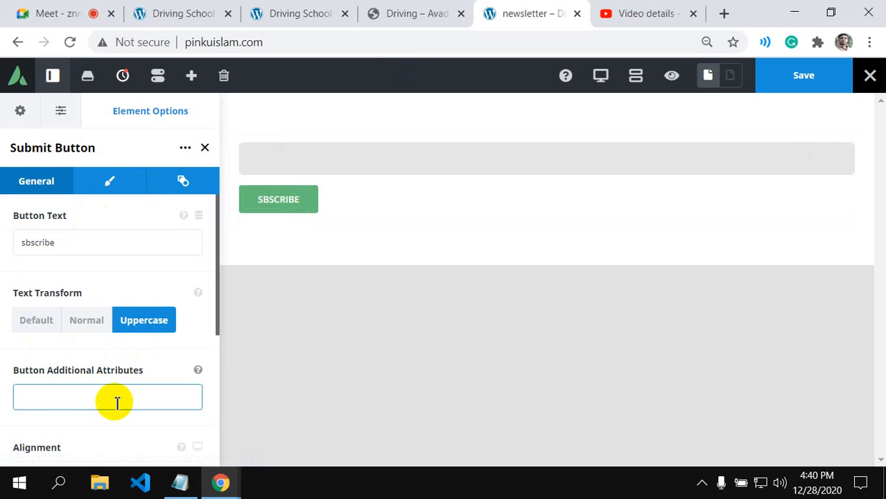
pyautogui.scroll(-2, 117, 401)
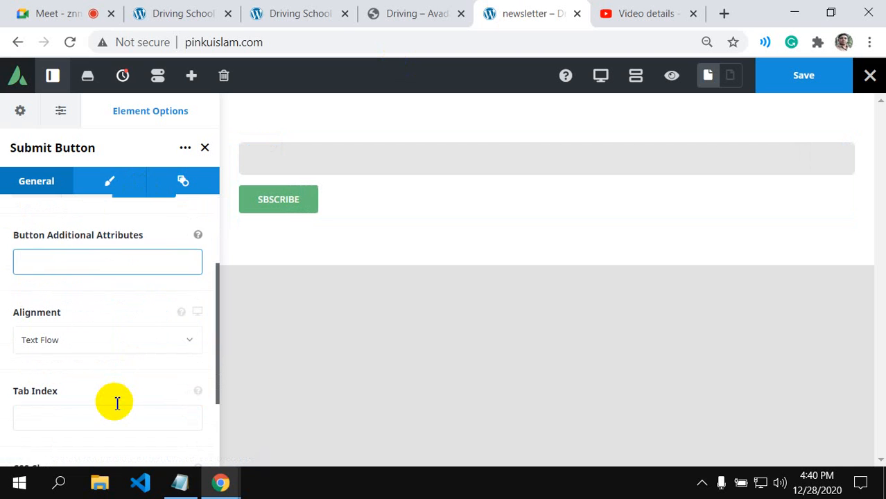
pyautogui.click(184, 342)
pyautogui.click(55, 413)
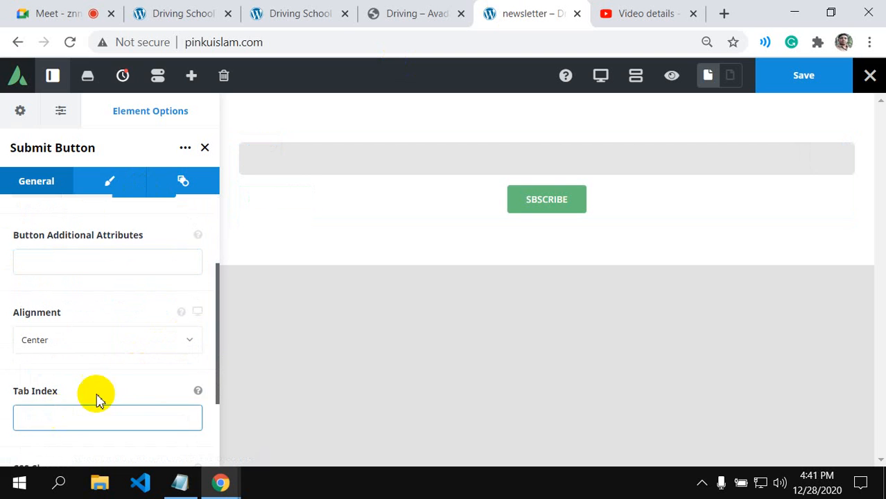
pyautogui.scroll(2, 99, 303)
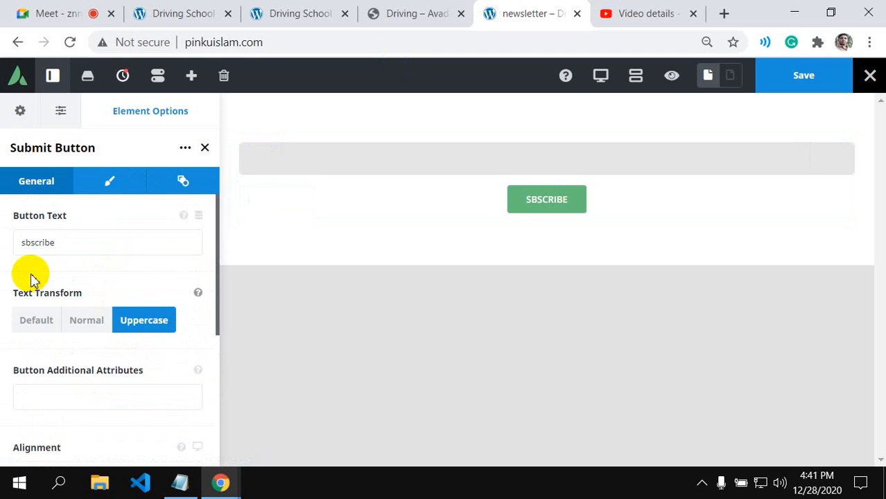
# - Set the submit button's border radius to 25 and its Button Span to Yes
pyautogui.click(104, 182)
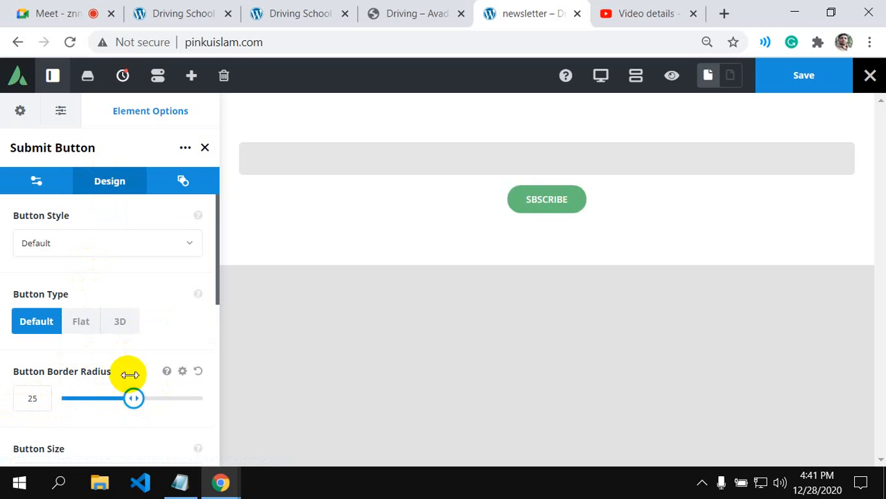
pyautogui.scroll(-4, 131, 337)
pyautogui.click(98, 373)
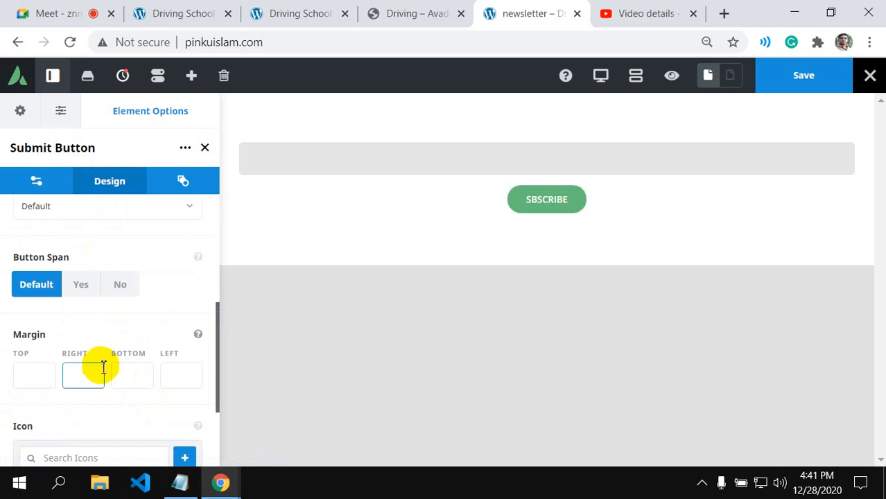
pyautogui.scroll(-2, 99, 364)
pyautogui.scroll(2, 103, 371)
pyautogui.click(82, 281)
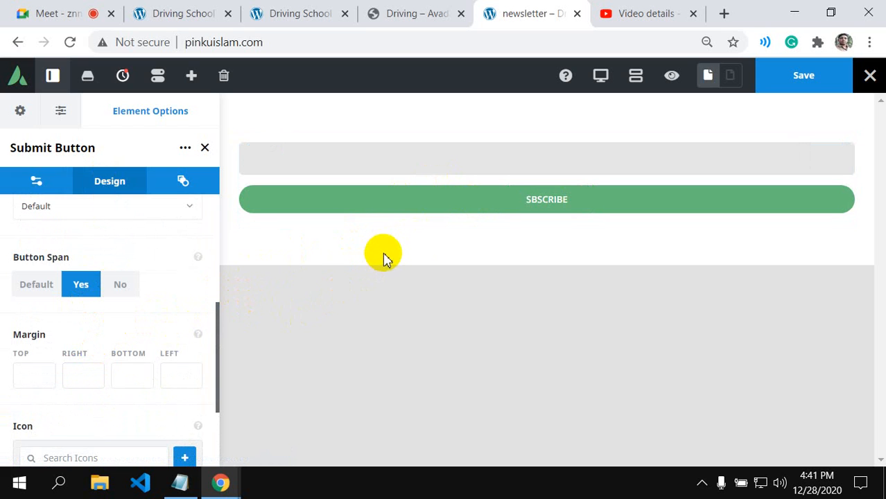
# - Copy the privacy note "(We do not share your data with anybody, and only use it for its intended purpose)" from the demo's newsletter section
pyautogui.moveTo(560, 205)
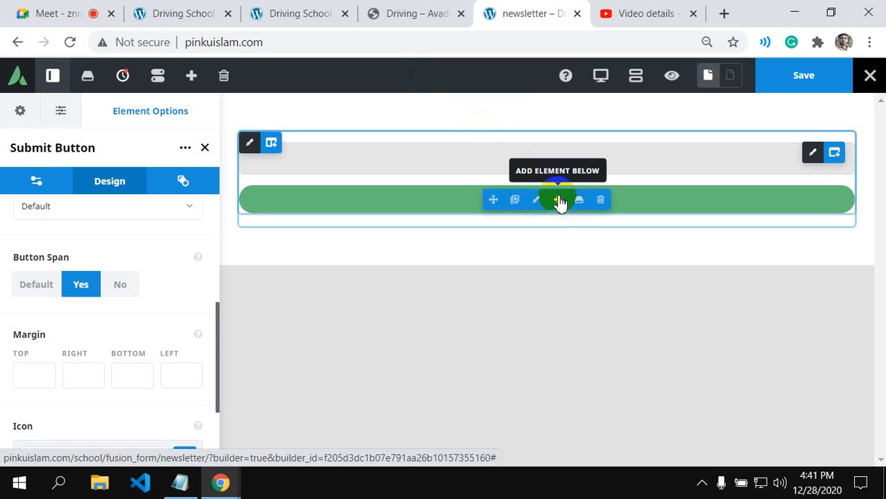
pyautogui.click(424, 13)
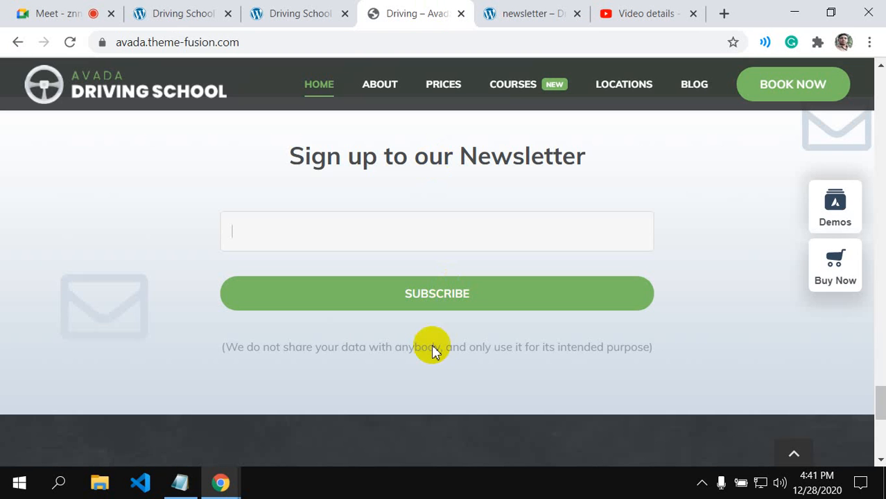
pyautogui.moveTo(219, 348); pyautogui.dragTo(653, 345)
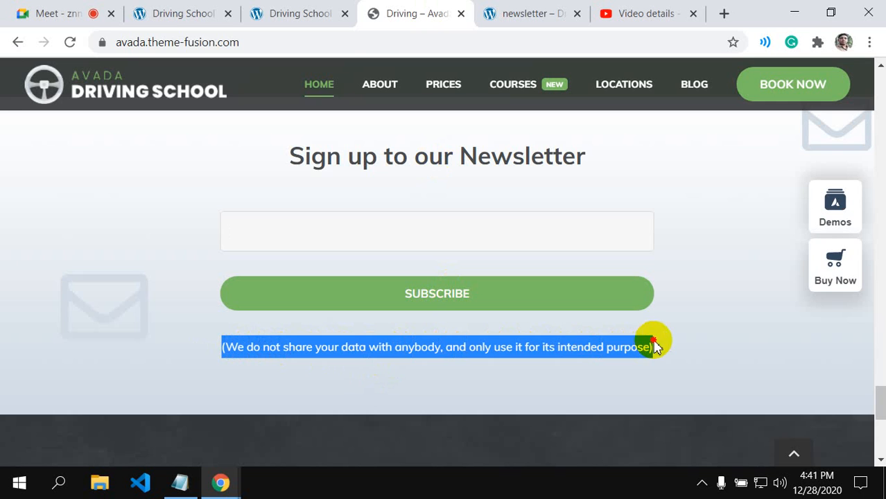
pyautogui.rightClick(570, 352)
pyautogui.click(543, 356)
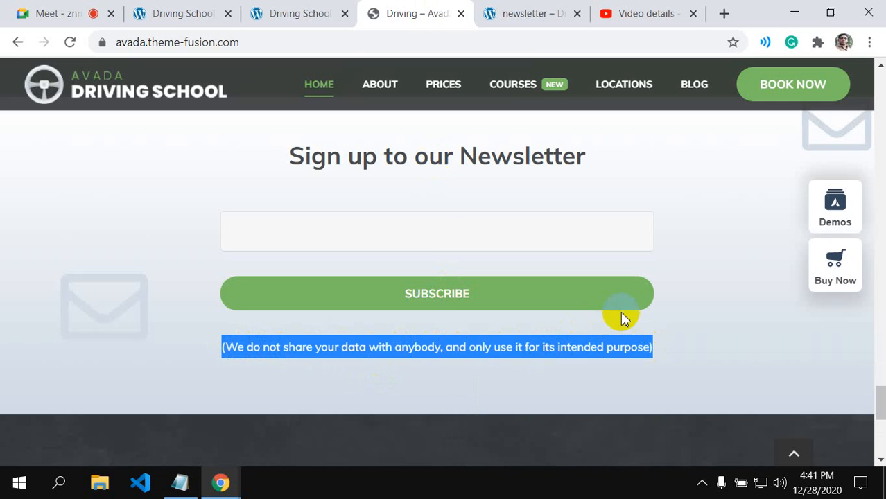
pyautogui.click(683, 246)
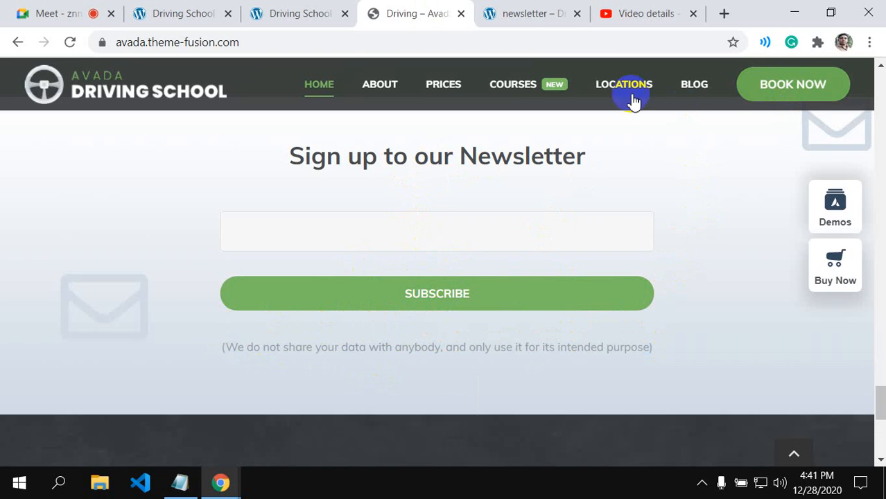
# - Set the submit button's size to Large in the newsletter form and save the form
pyautogui.click(534, 14)
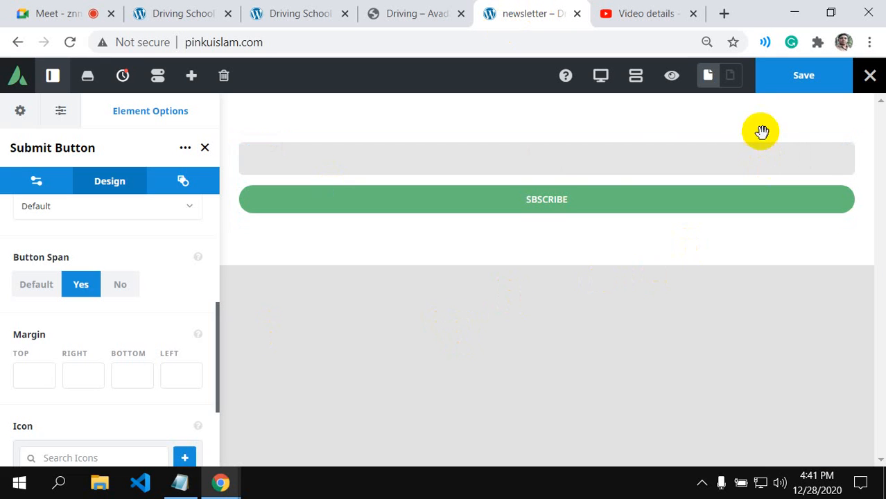
pyautogui.click(781, 74)
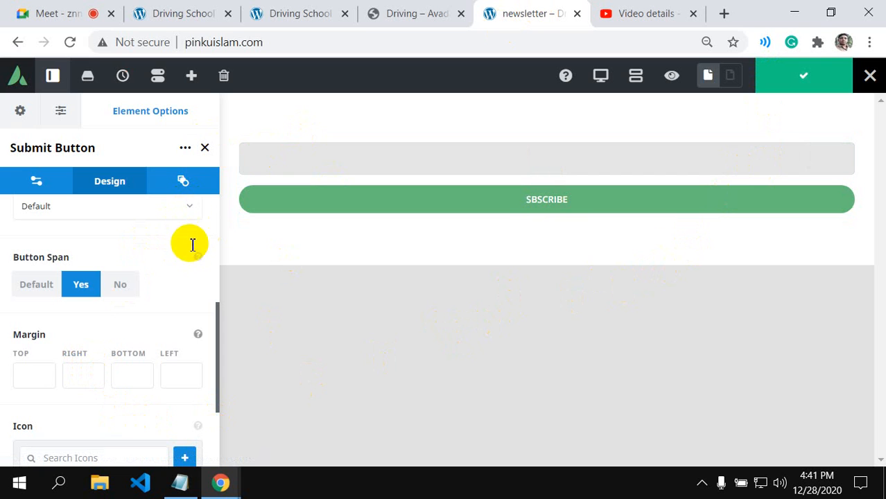
pyautogui.scroll(4, 190, 217)
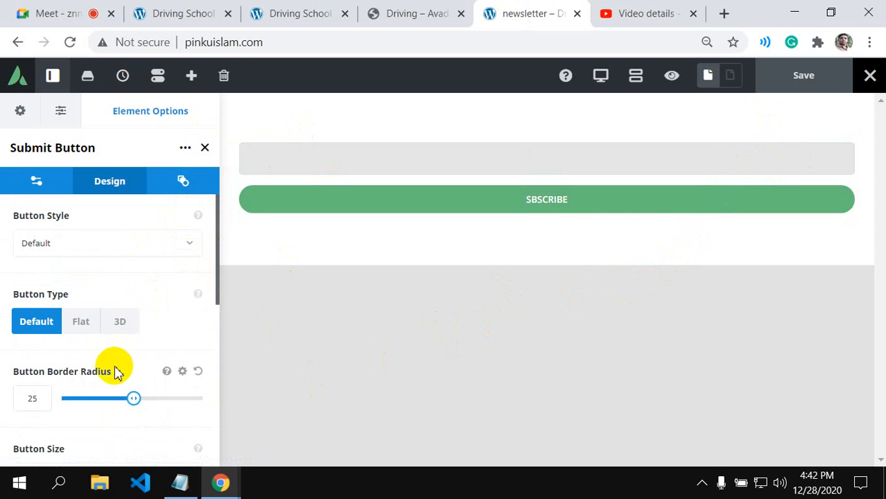
pyautogui.scroll(-2, 169, 382)
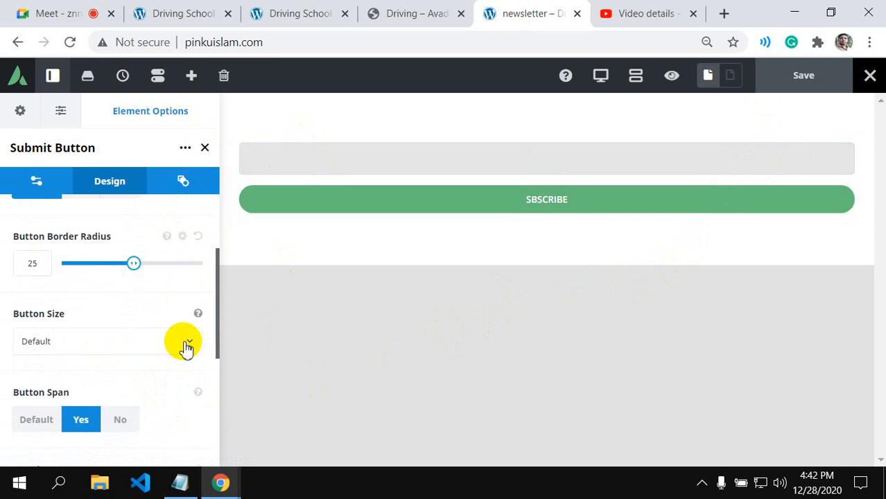
pyautogui.click(186, 343)
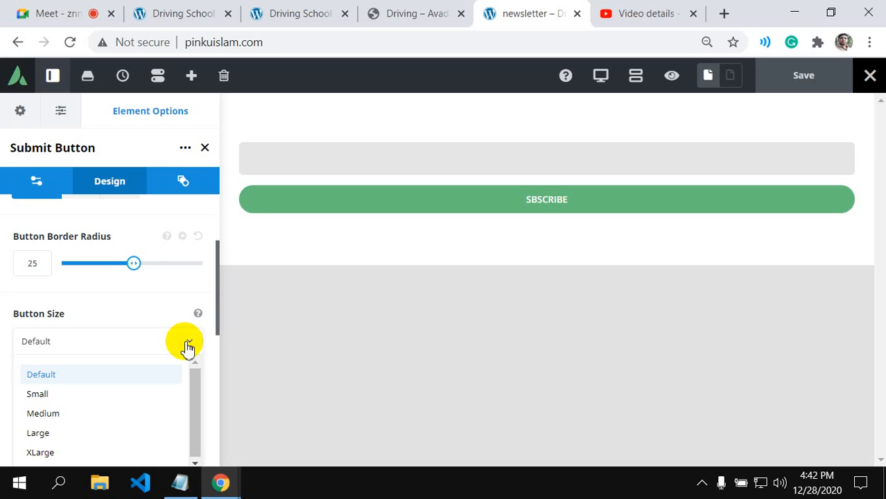
pyautogui.click(78, 431)
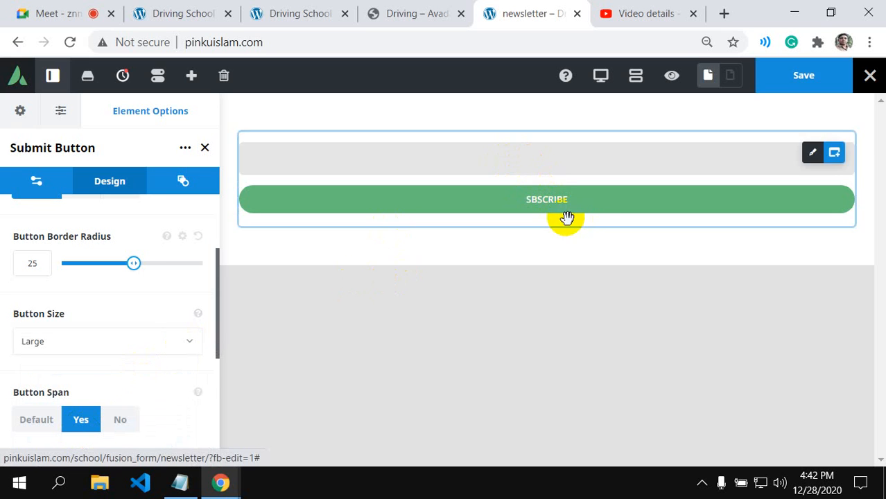
pyautogui.click(802, 76)
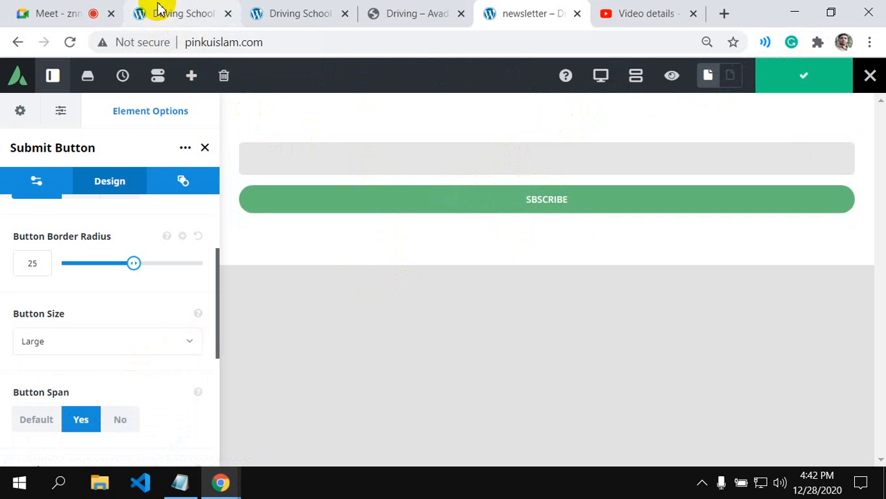
# - Add an Avada Form element below the homepage's "Sign up to our Newsletter" title and open its list of available forms
pyautogui.click(159, 10)
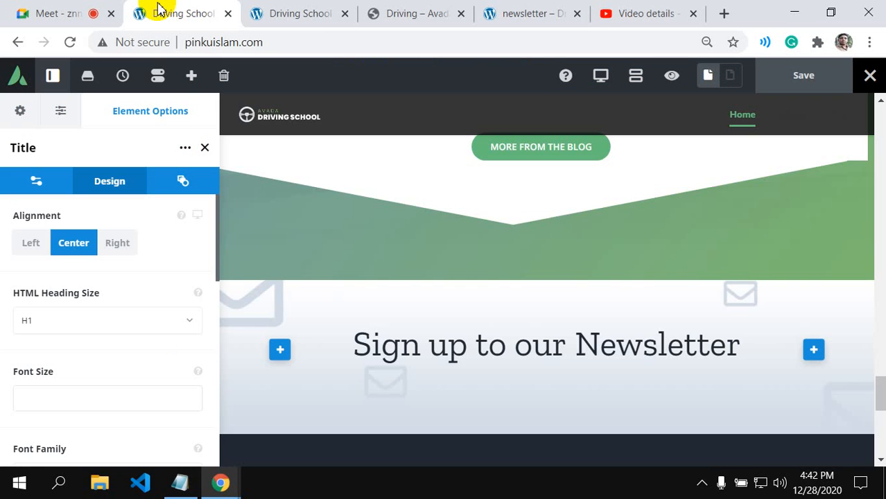
pyautogui.scroll(-2, 504, 386)
pyautogui.scroll(-2, 504, 385)
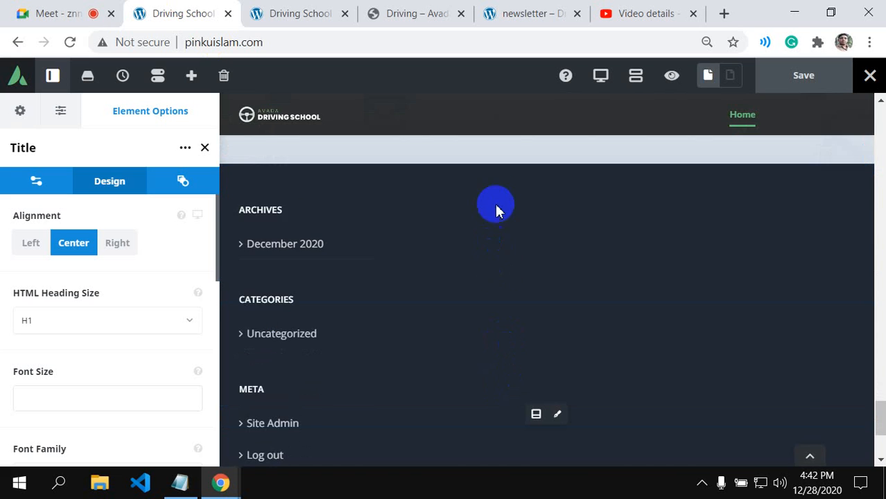
pyautogui.scroll(2, 511, 284)
pyautogui.moveTo(559, 209)
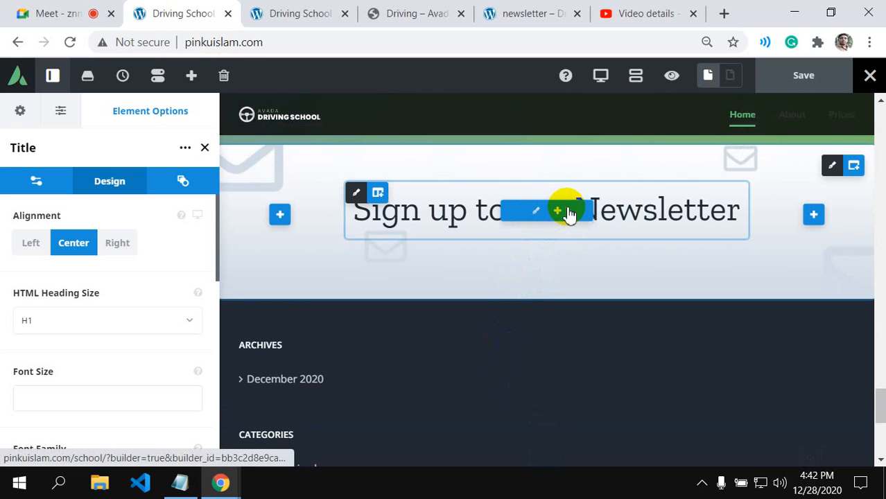
pyautogui.click(558, 211)
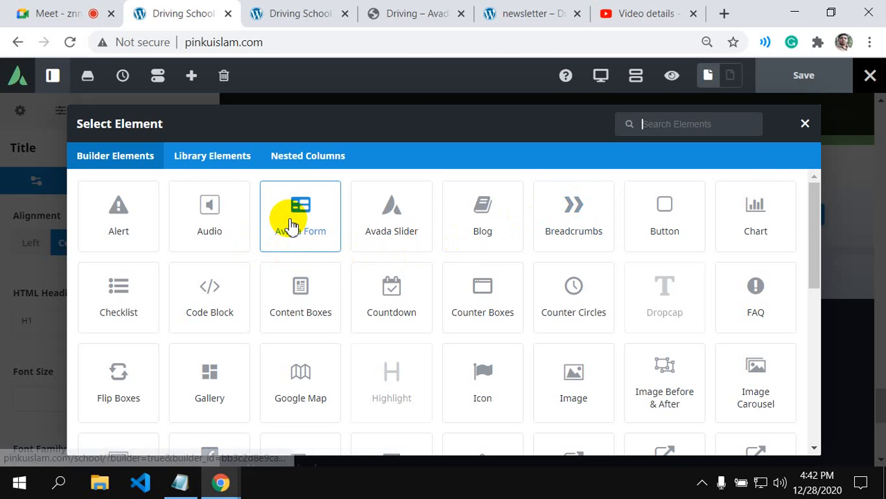
pyautogui.click(293, 225)
pyautogui.click(190, 222)
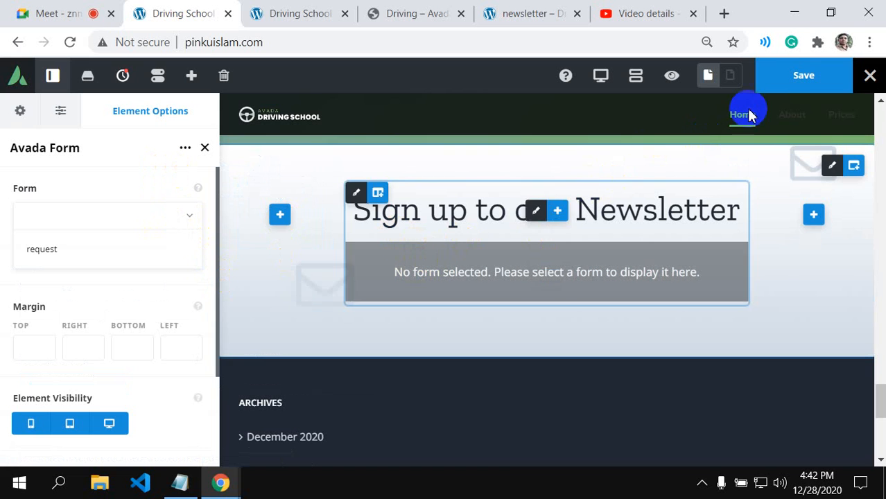
# - Save the homepage and reload its live builder to refresh the list of available forms
pyautogui.click(792, 78)
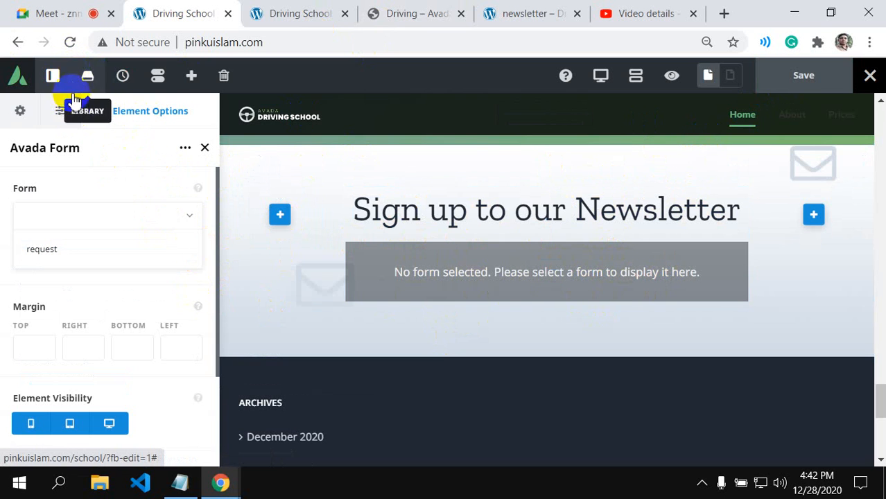
pyautogui.click(70, 44)
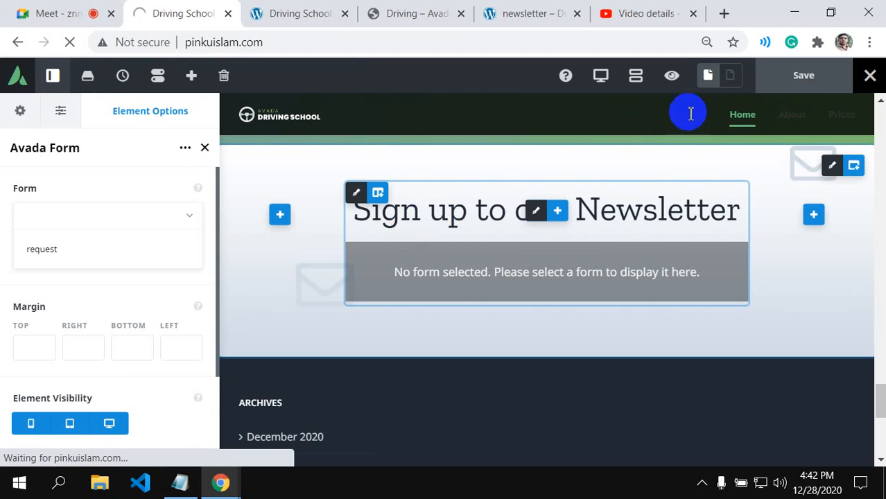
pyautogui.click(518, 15)
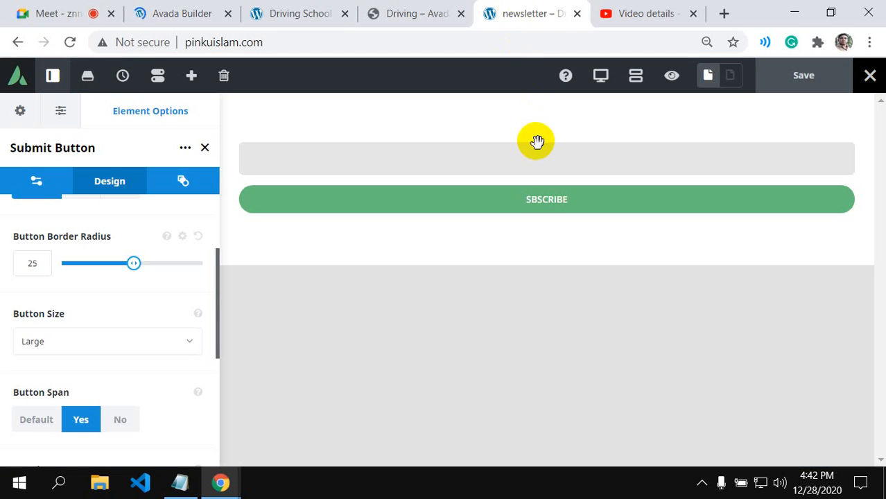
pyautogui.click(181, 15)
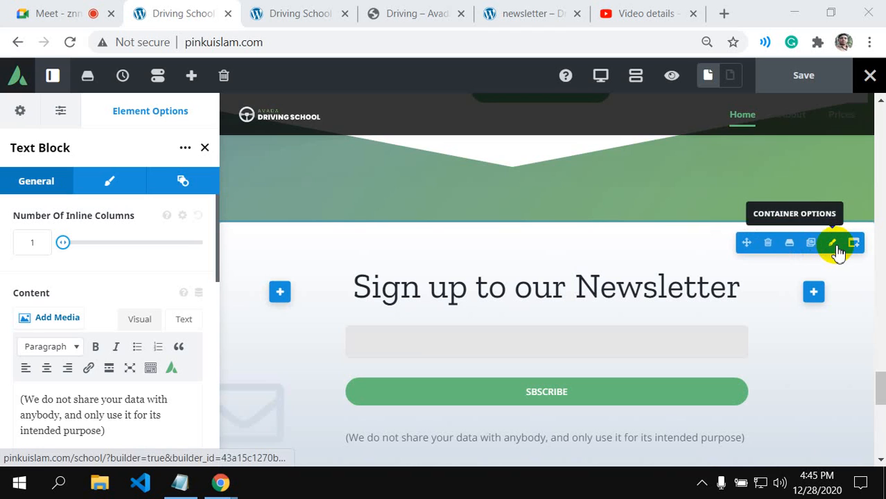
# - Save the homepage's newsletter container to the Avada Builder library as a global container named "nesletter"
pyautogui.click(793, 248)
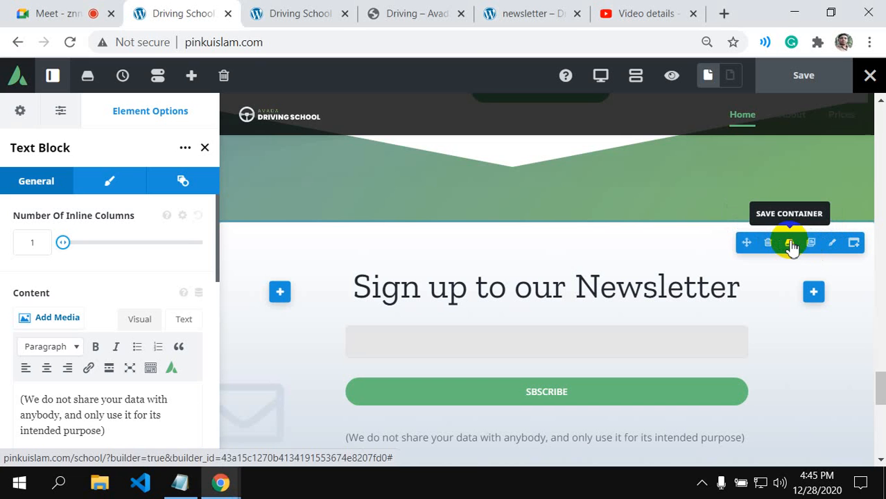
pyautogui.click(792, 248)
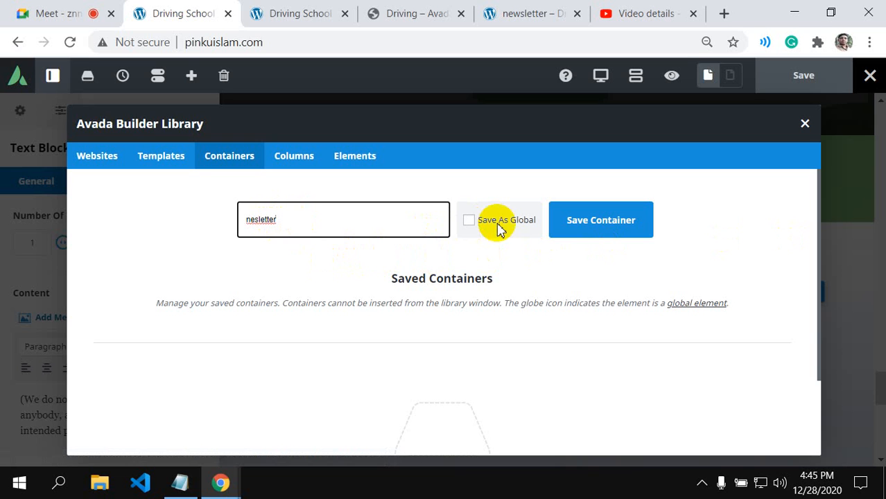
pyautogui.click(471, 223)
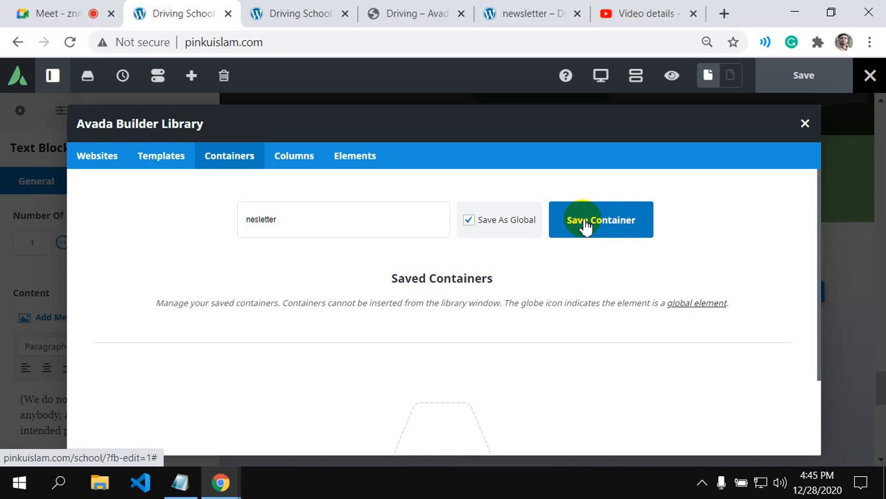
pyautogui.click(583, 223)
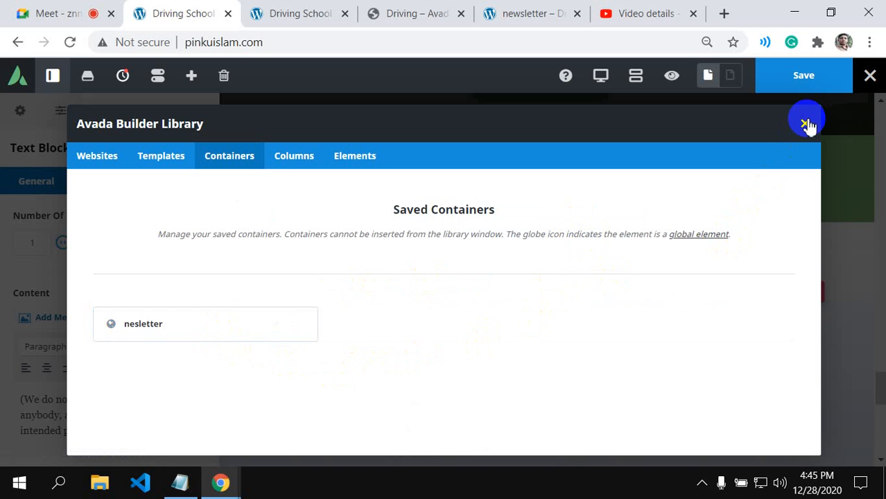
pyautogui.moveTo(195, 341)
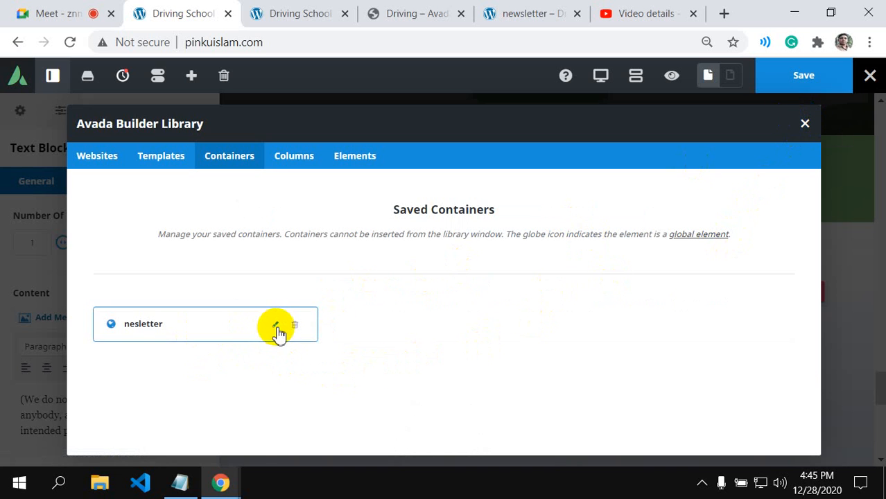
pyautogui.click(810, 123)
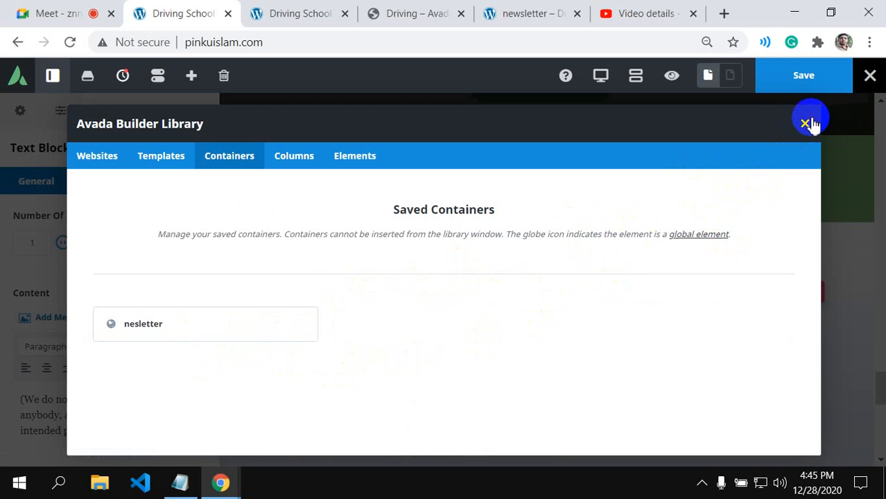
# - Compare the homepage's finished newsletter section with the custom form and the demo site's newsletter section
pyautogui.scroll(-5, 638, 354)
pyautogui.scroll(3, 637, 355)
pyautogui.scroll(2, 636, 348)
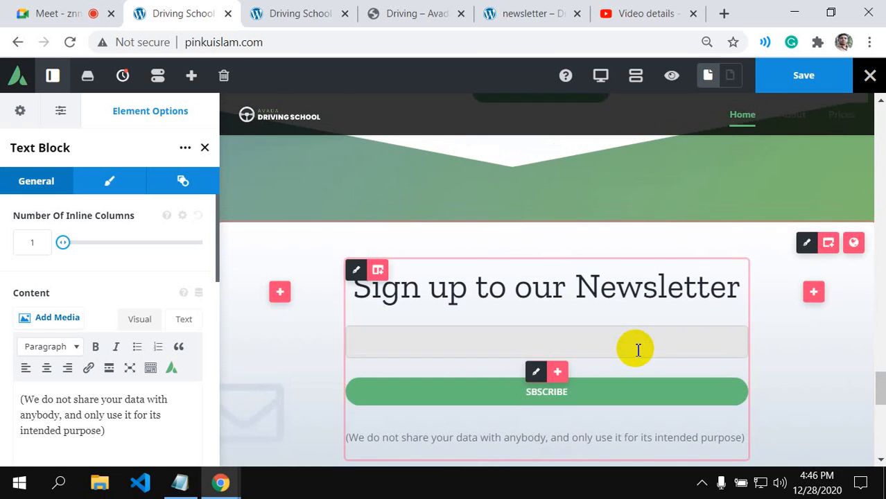
pyautogui.click(511, 112)
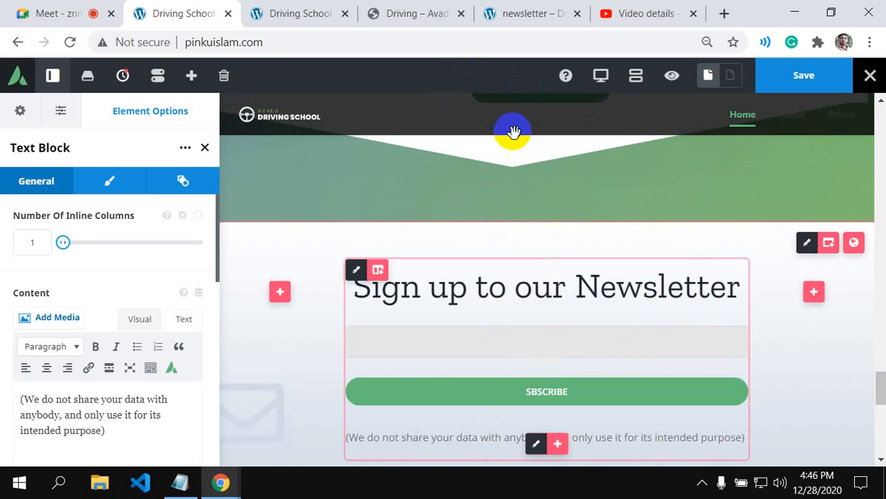
pyautogui.click(510, 21)
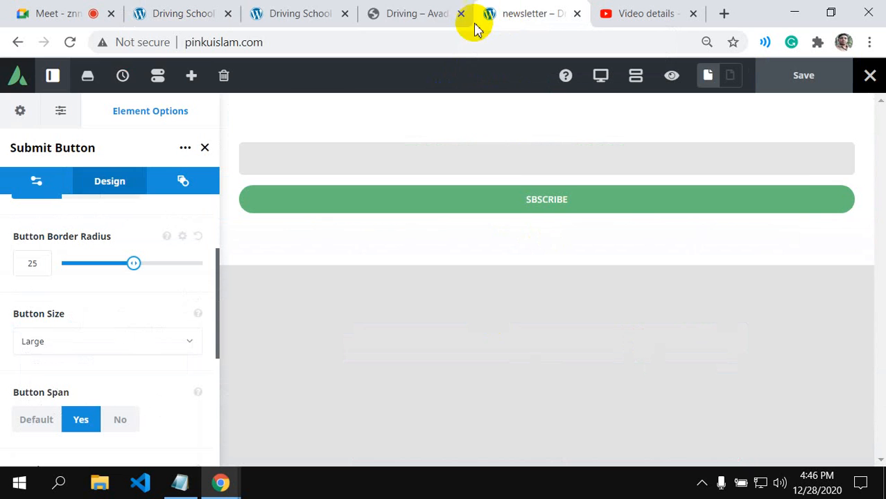
pyautogui.click(375, 11)
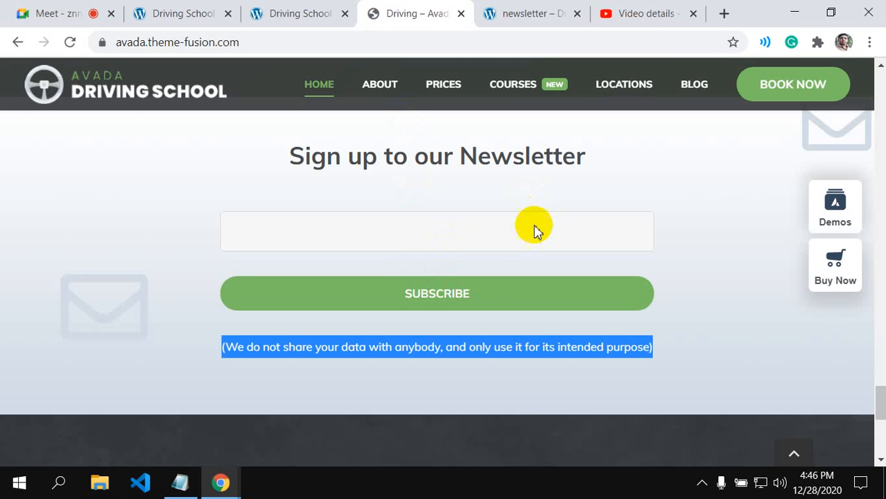
pyautogui.click(263, 13)
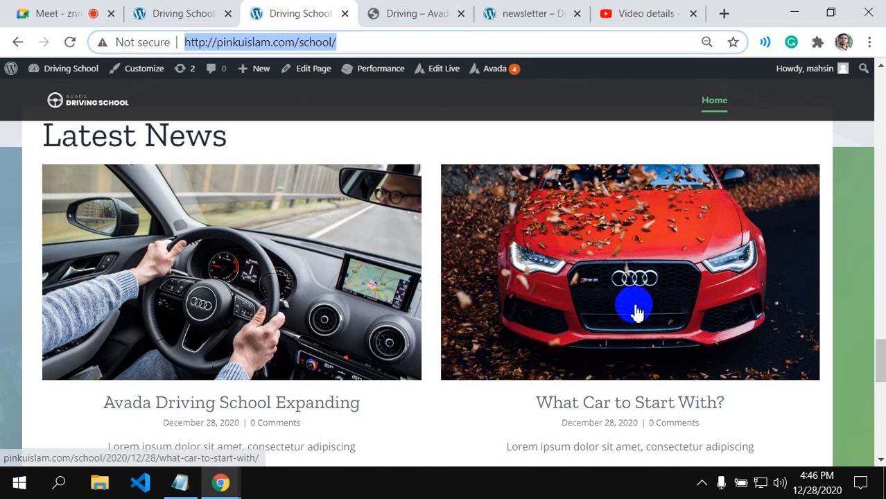
pyautogui.scroll(5, 630, 317)
pyautogui.click(201, 11)
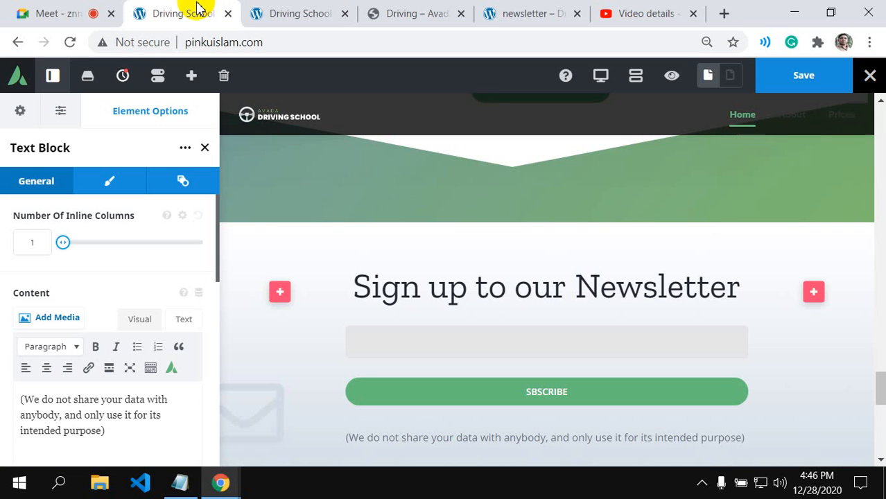
# - Preview the homepage without builder controls and examine the newsletter section's layout
pyautogui.click(671, 79)
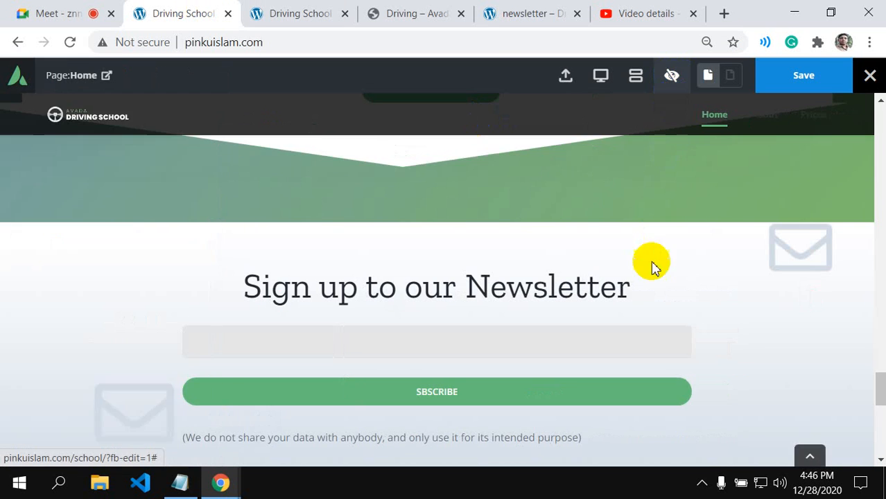
pyautogui.scroll(-4, 644, 277)
pyautogui.scroll(4, 624, 299)
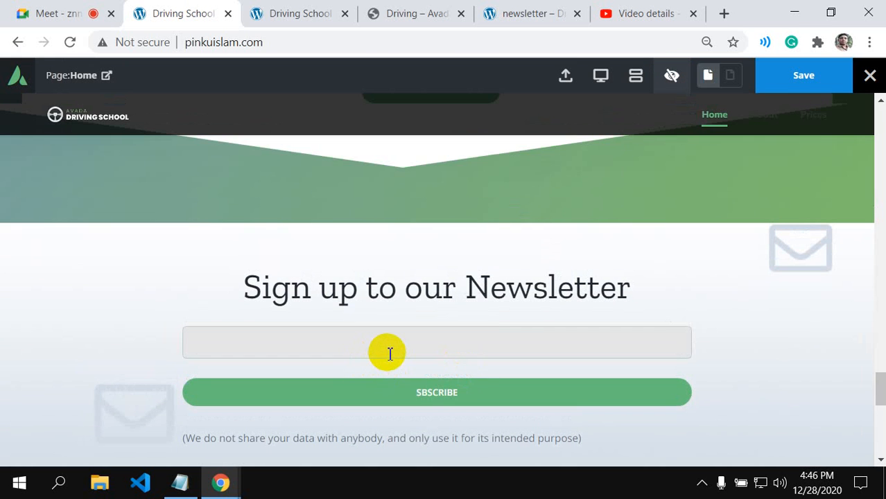
# - Review the previewed homepage's sections from the callback form down to the newsletter, and leave the preview
pyautogui.scroll(10, 390, 354)
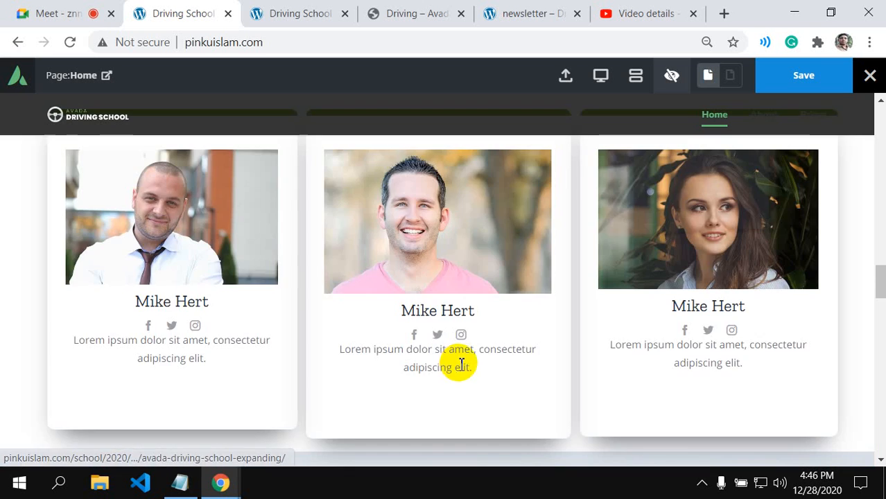
pyautogui.scroll(10, 504, 354)
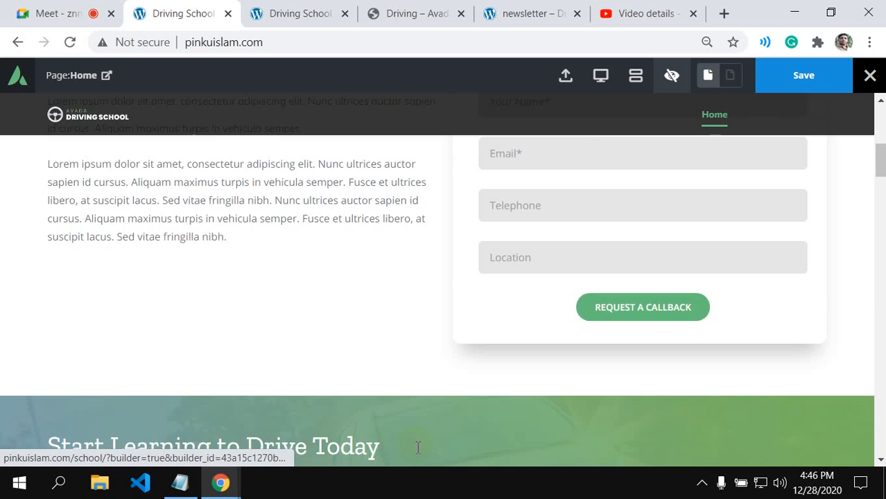
pyautogui.scroll(-15, 416, 446)
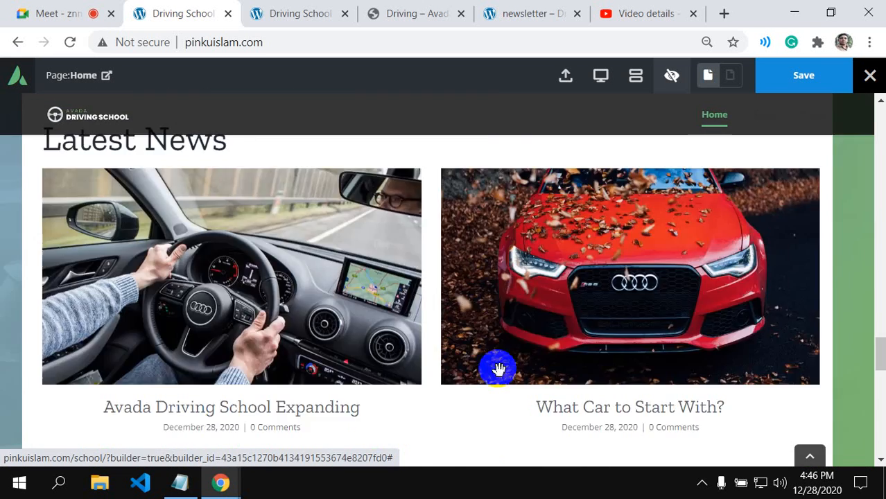
pyautogui.scroll(-5, 501, 375)
pyautogui.scroll(4, 500, 380)
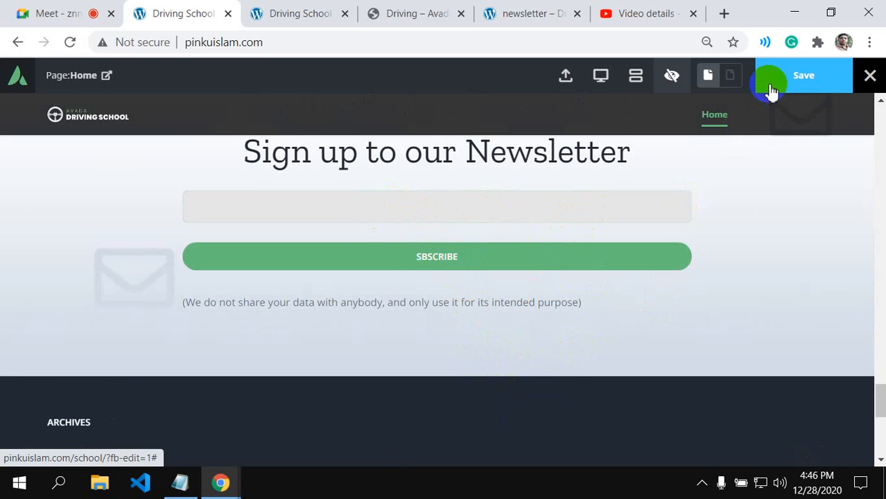
pyautogui.click(670, 77)
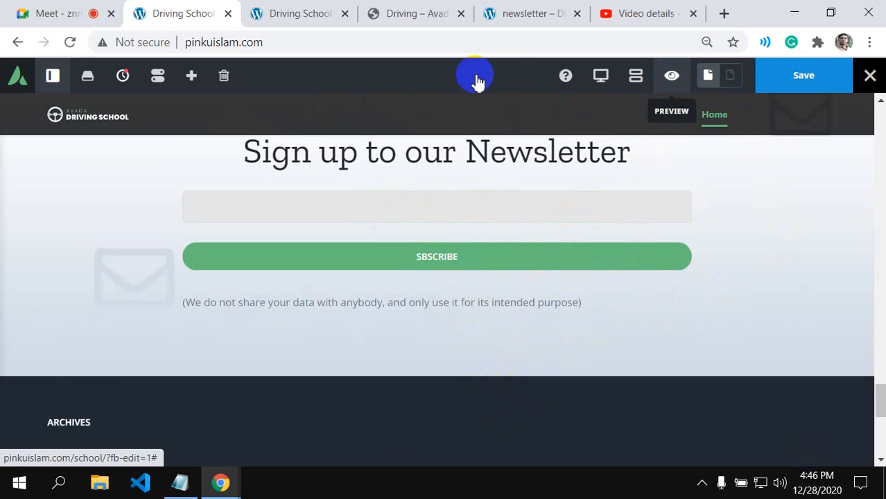
# - Check the demo site's footer layout and add a 1/4 - 1/4 - 1/4 - 1/4 container below the homepage's newsletter section
pyautogui.click(419, 14)
pyautogui.scroll(-4, 457, 277)
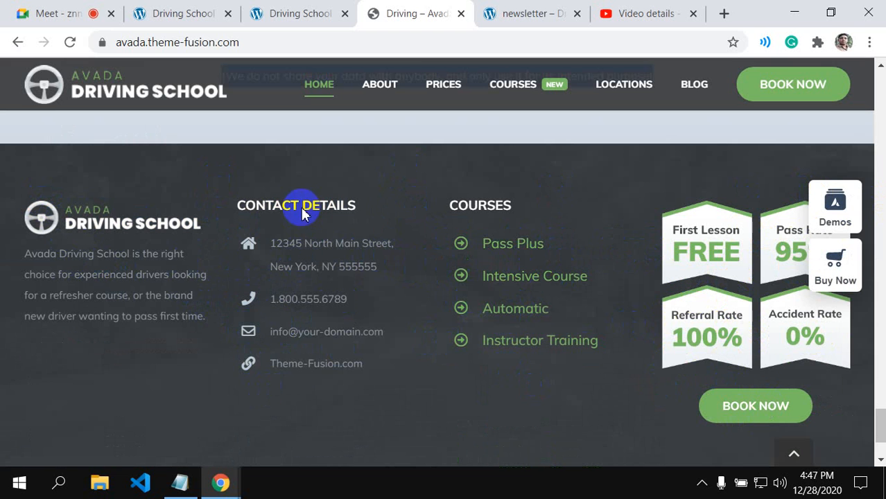
pyautogui.click(174, 13)
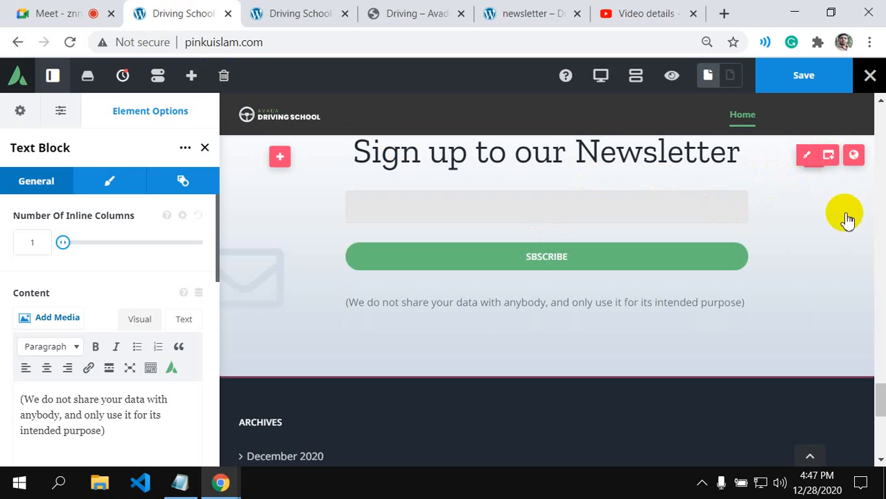
pyautogui.scroll(2, 847, 211)
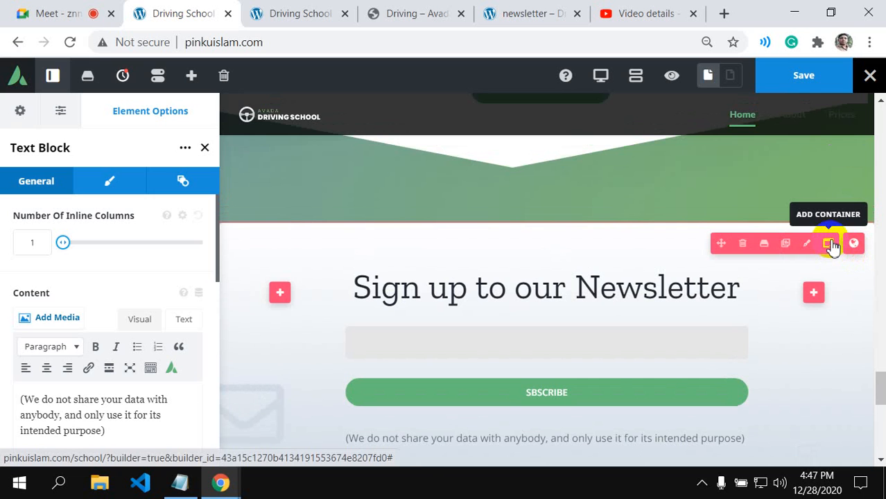
pyautogui.click(829, 243)
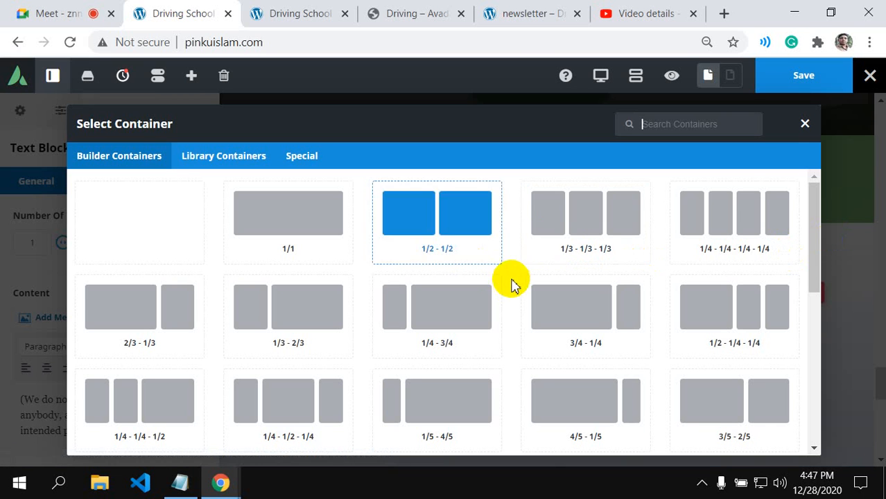
pyautogui.click(734, 238)
pyautogui.scroll(-5, 599, 368)
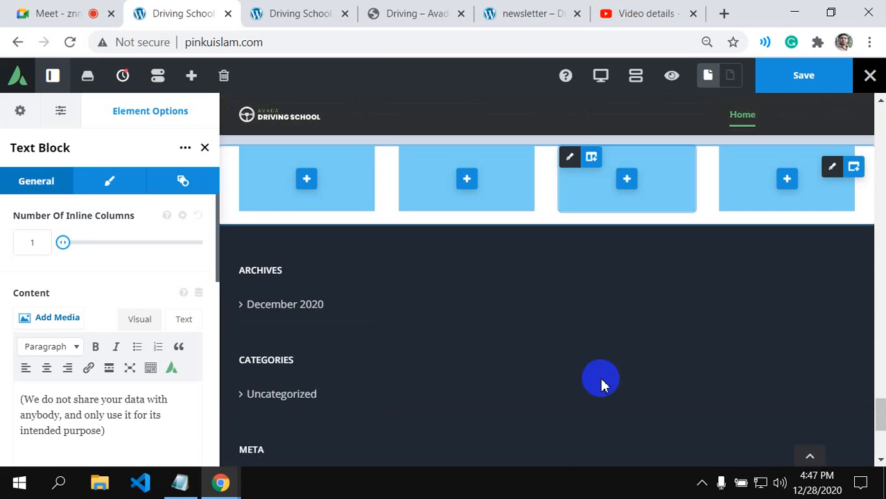
pyautogui.scroll(2, 696, 279)
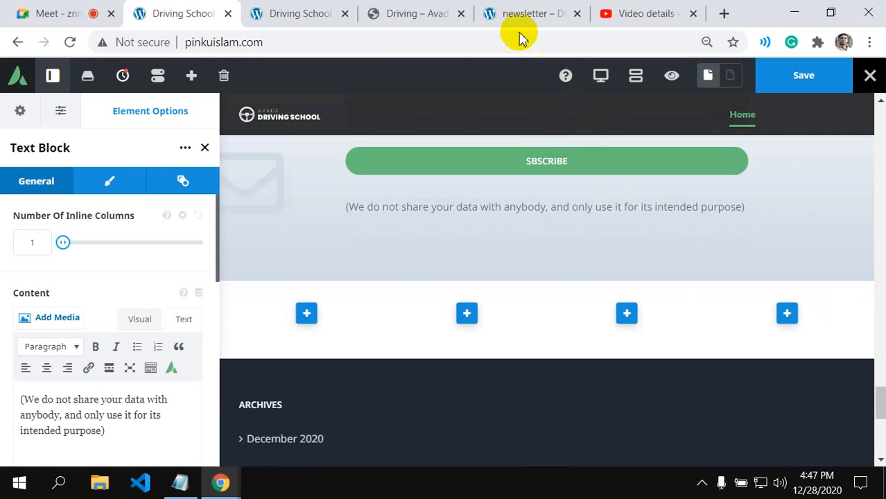
# - Increase the new four-column container's top and bottom padding, using the demo site's footer as the reference
pyautogui.click(401, 10)
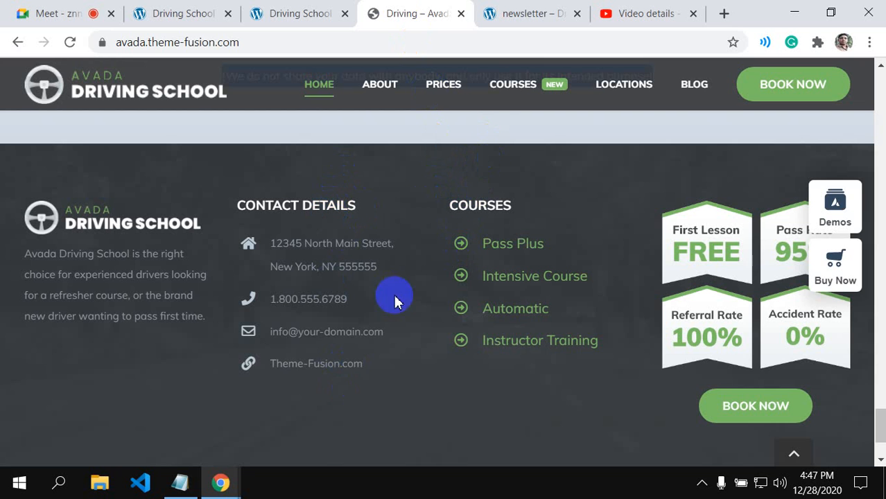
pyautogui.click(174, 14)
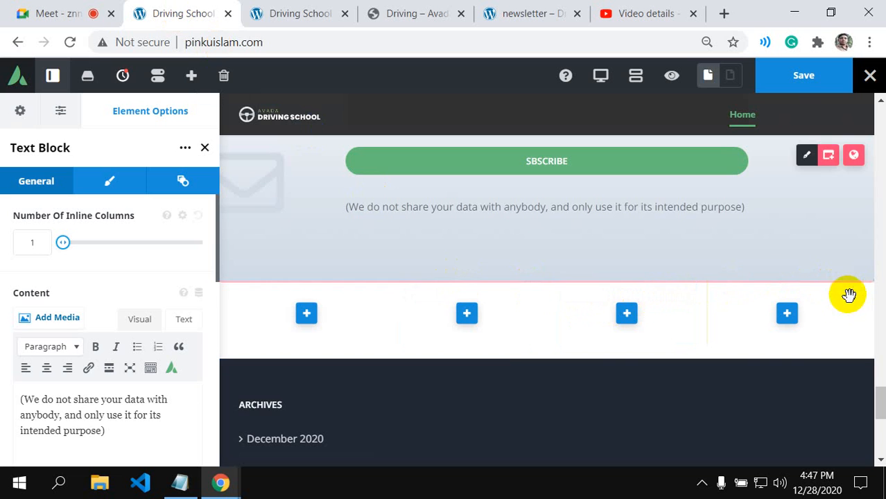
pyautogui.moveTo(834, 302)
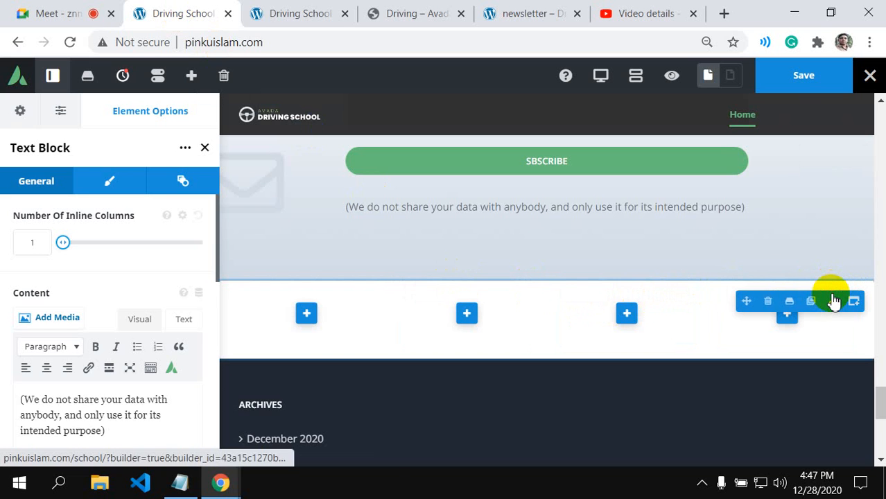
pyautogui.click(834, 302)
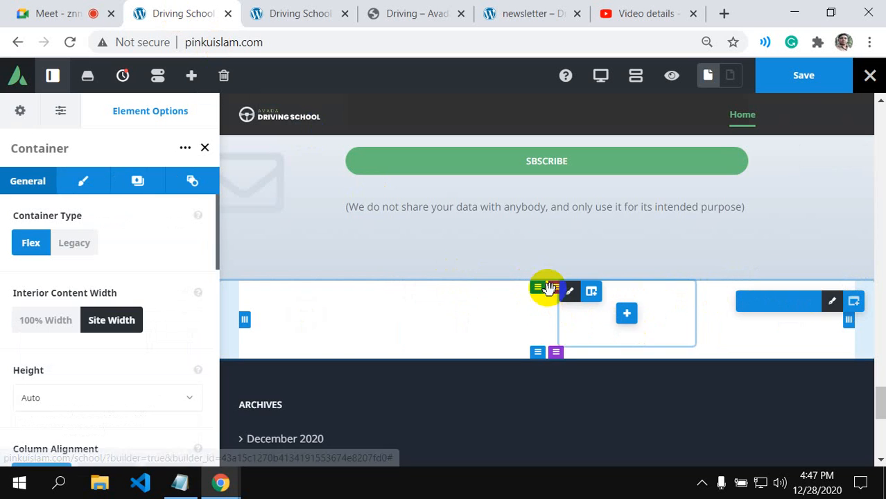
pyautogui.moveTo(536, 294); pyautogui.dragTo(541, 341)
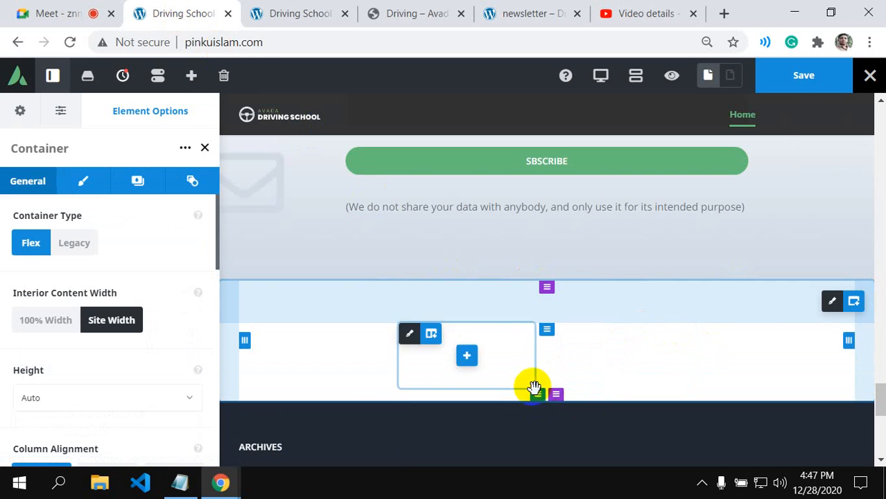
pyautogui.click(419, 13)
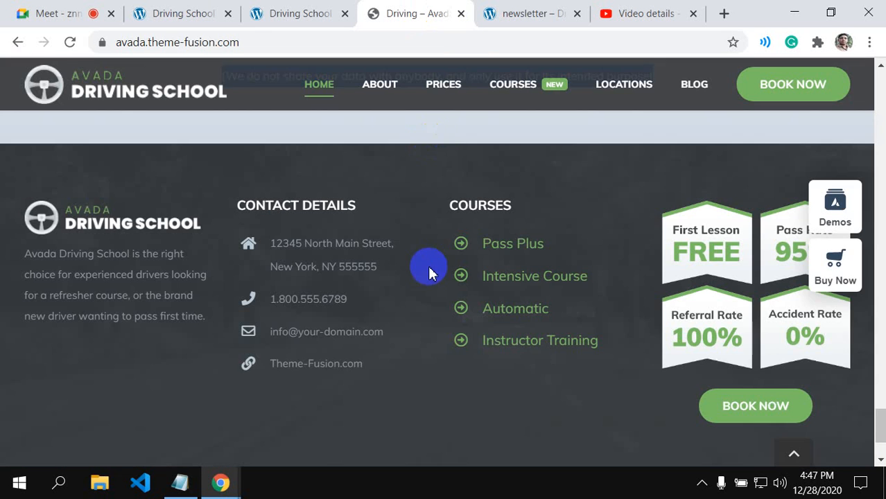
pyautogui.scroll(-2, 430, 278)
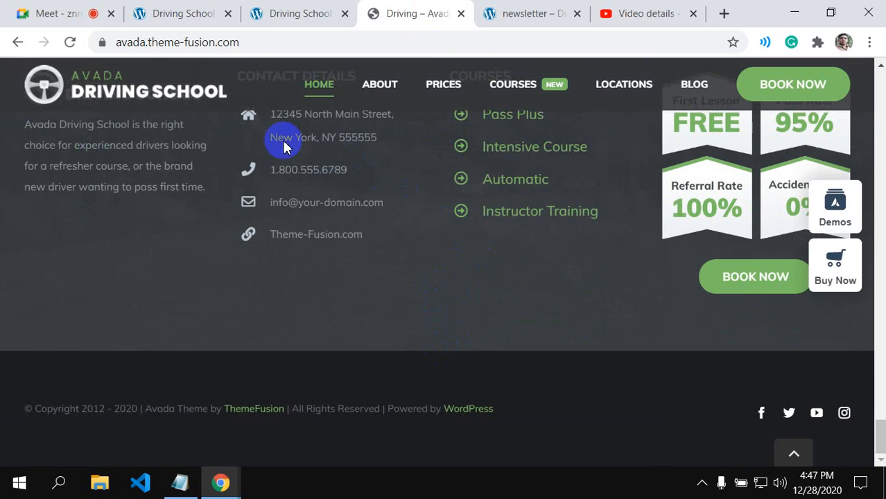
pyautogui.click(136, 9)
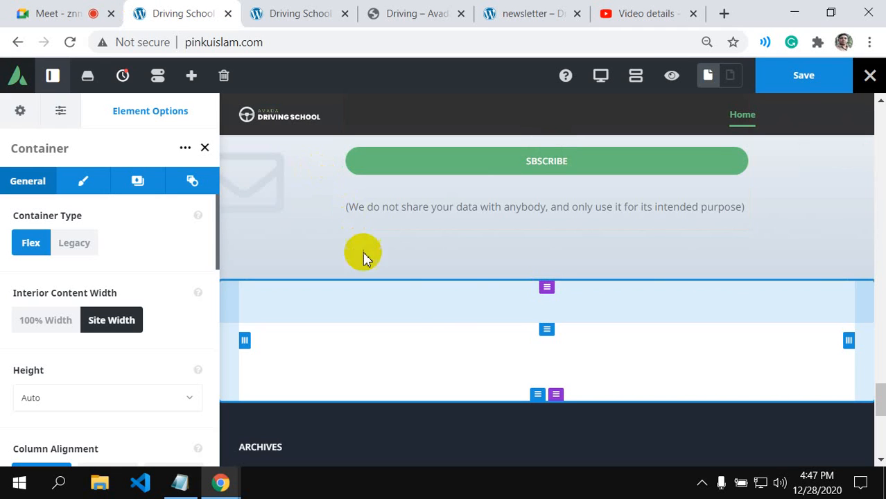
pyautogui.moveTo(534, 394); pyautogui.dragTo(536, 429)
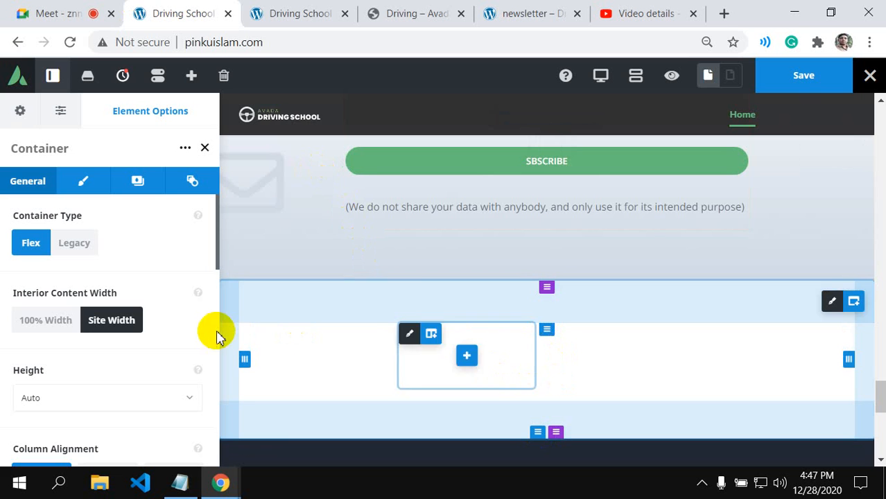
# - Set the four-column container's background image to footer-background-color-scaled.jpg from the media library, matching the demo site's footer
pyautogui.click(436, 7)
pyautogui.scroll(2, 306, 262)
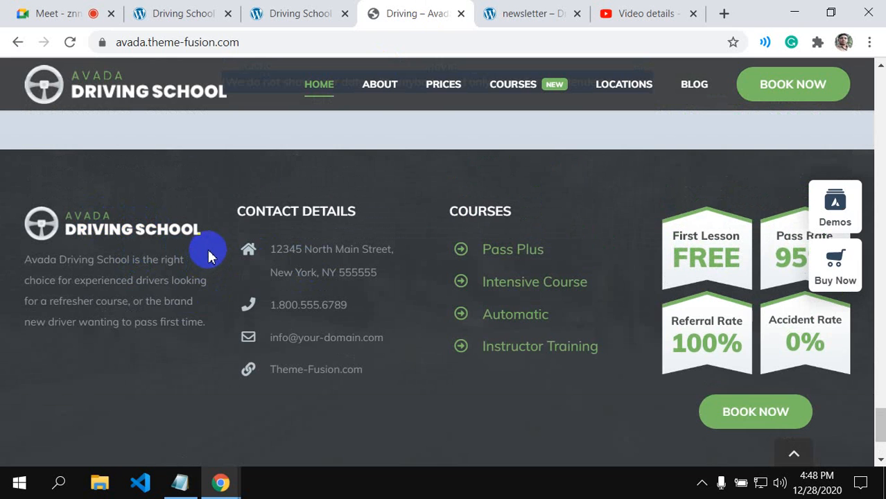
pyautogui.scroll(2, 541, 204)
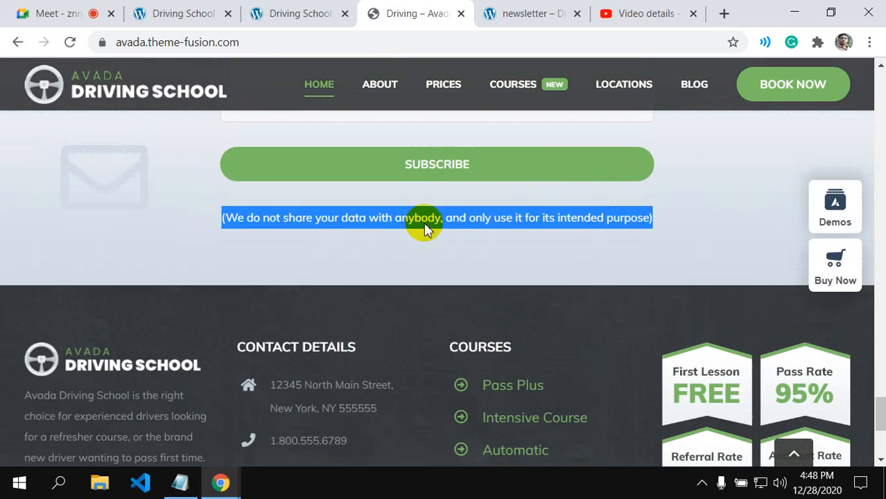
pyautogui.scroll(-2, 481, 366)
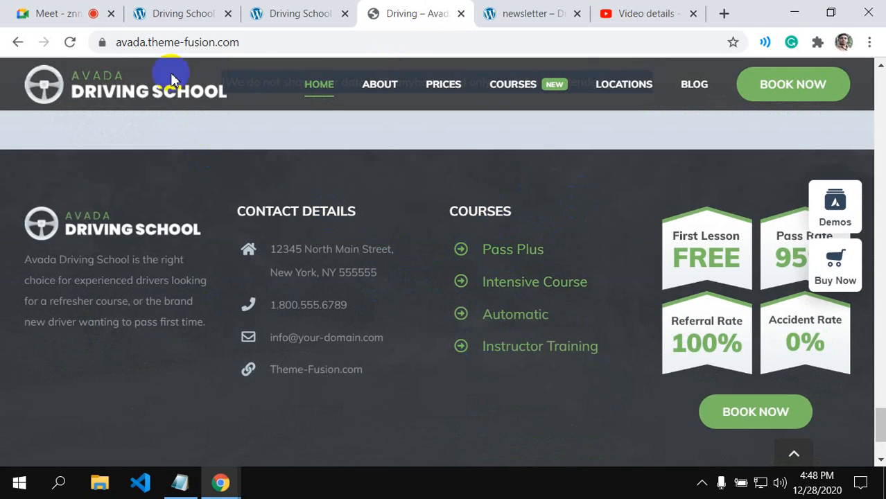
pyautogui.click(170, 12)
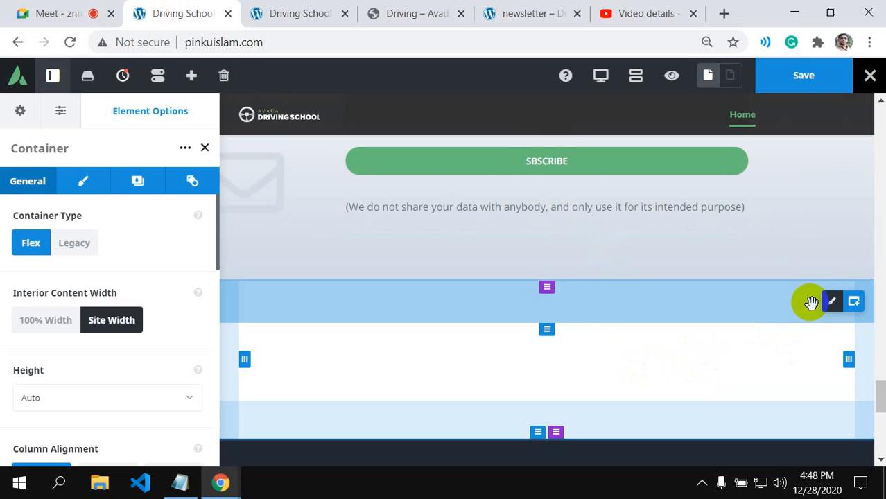
pyautogui.click(137, 181)
pyautogui.click(98, 309)
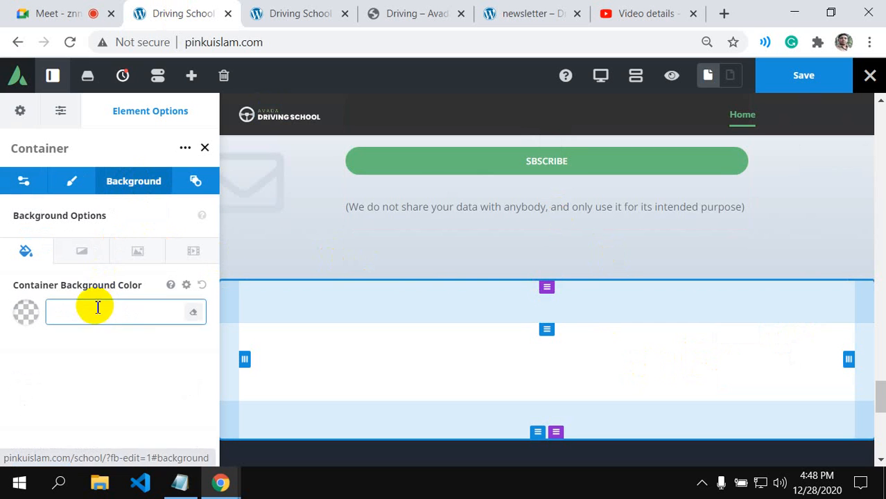
pyautogui.click(138, 251)
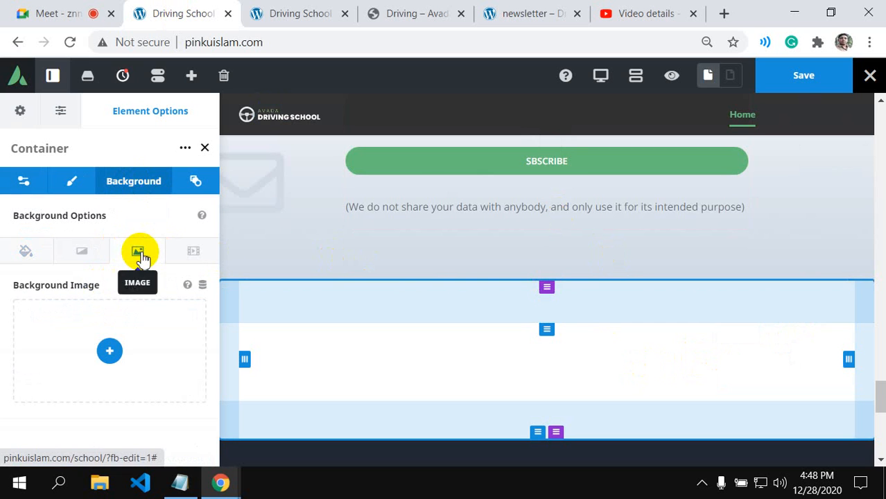
pyautogui.click(111, 352)
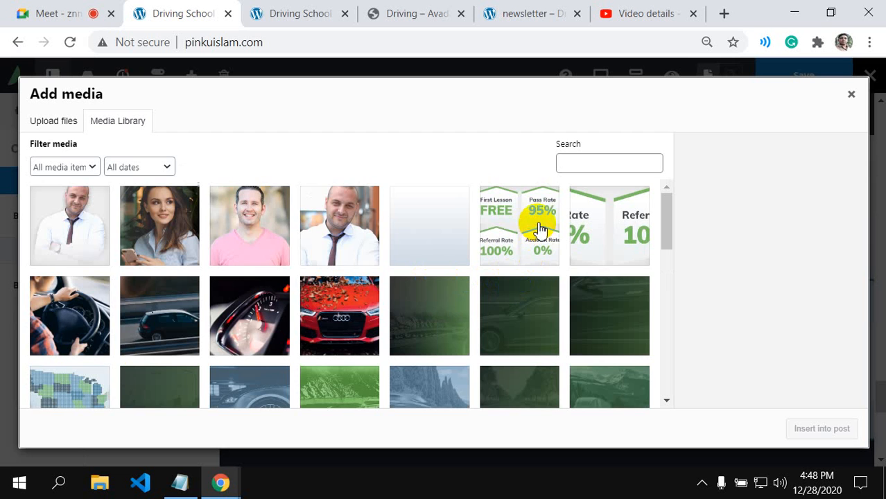
pyautogui.scroll(-4, 540, 231)
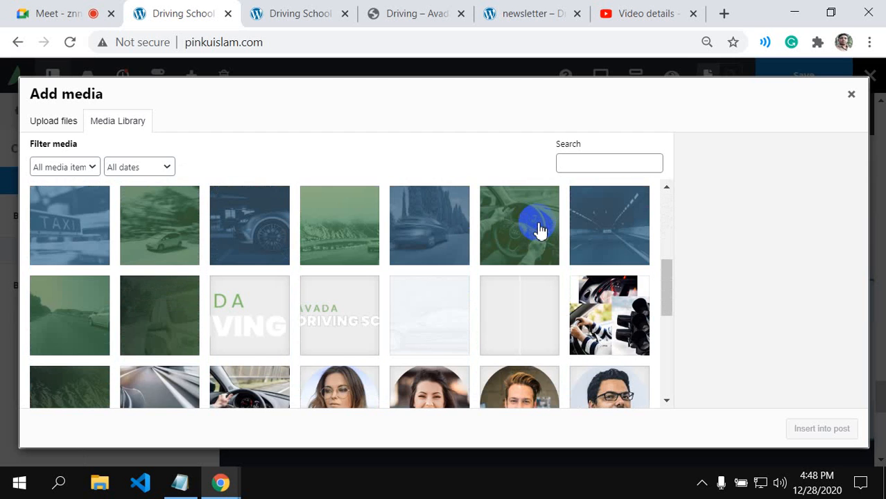
pyautogui.scroll(-2, 540, 231)
pyautogui.scroll(-3, 540, 231)
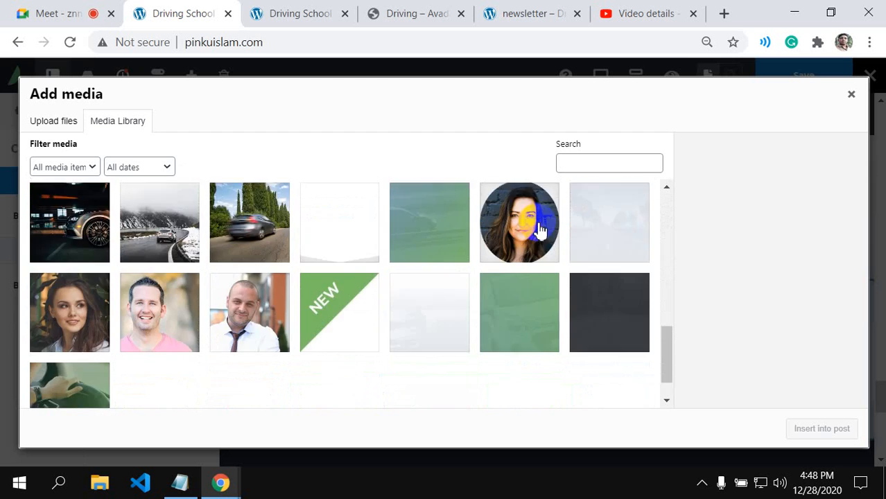
pyautogui.click(608, 271)
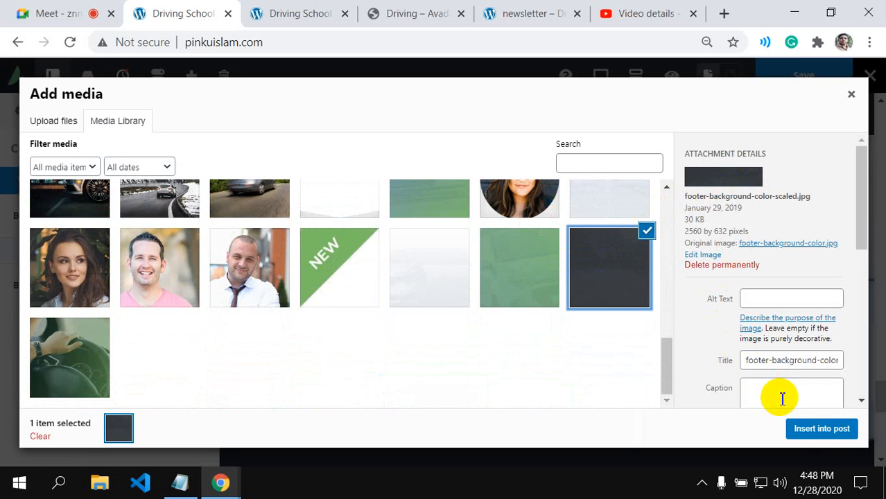
pyautogui.click(807, 427)
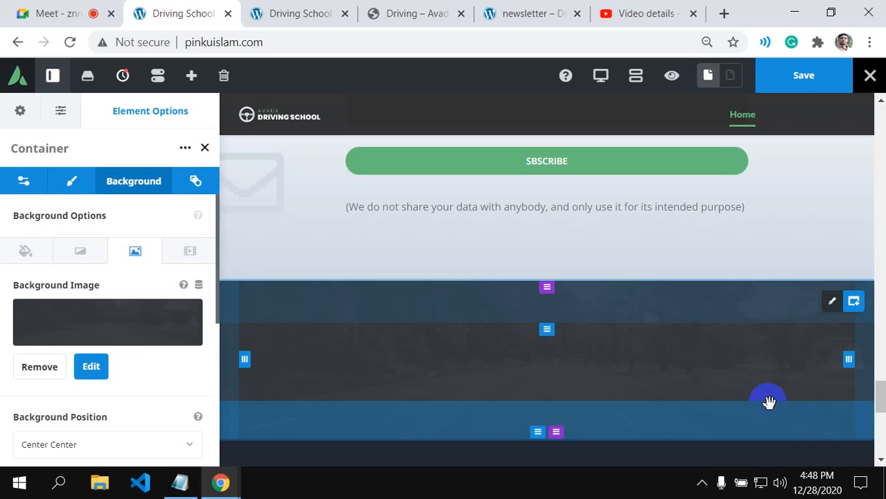
pyautogui.scroll(-2, 585, 326)
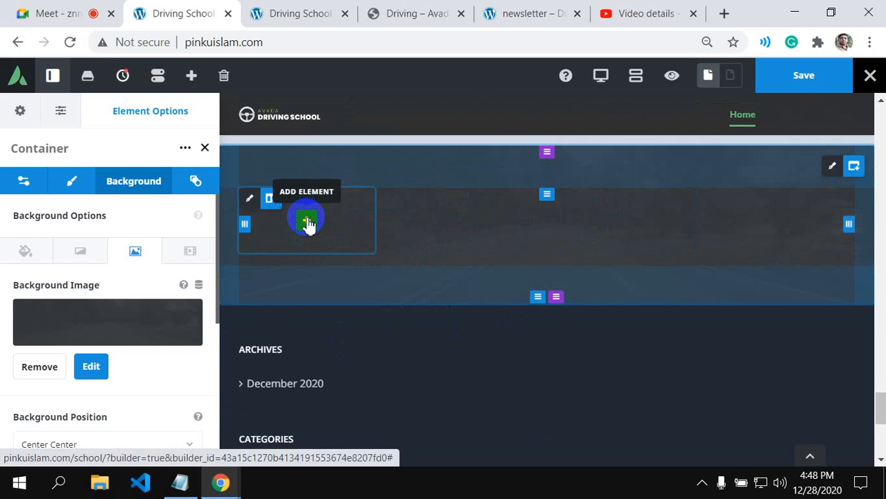
pyautogui.click(307, 221)
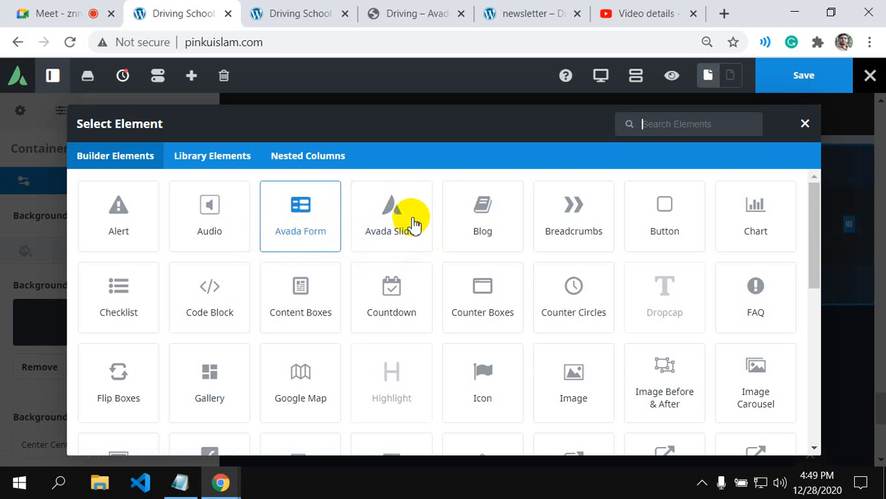
pyautogui.write('img')
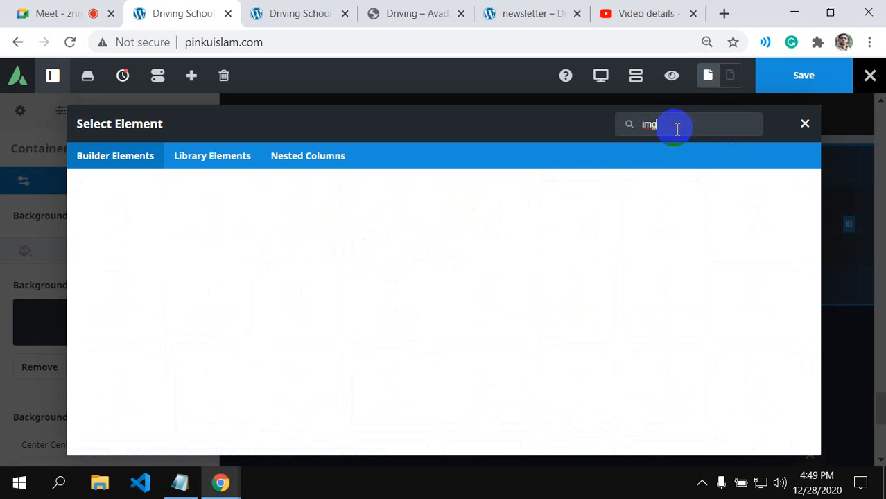
pyautogui.press('BackSpace')
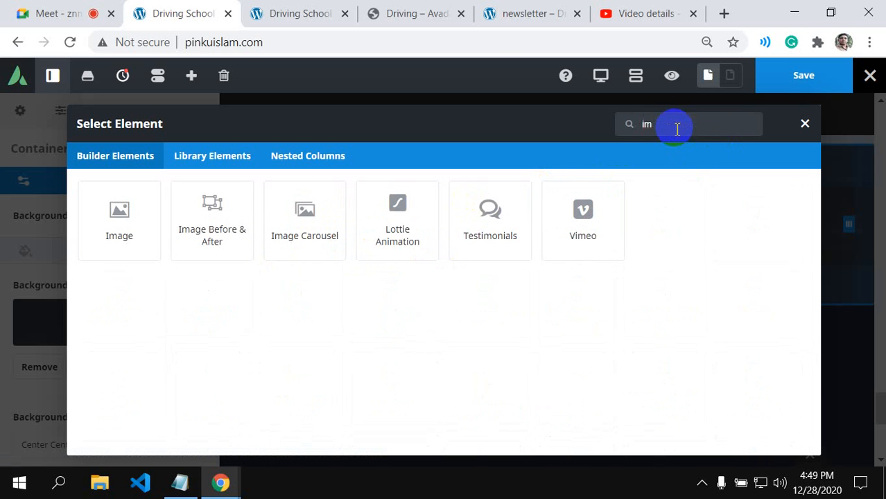
pyautogui.click(323, 232)
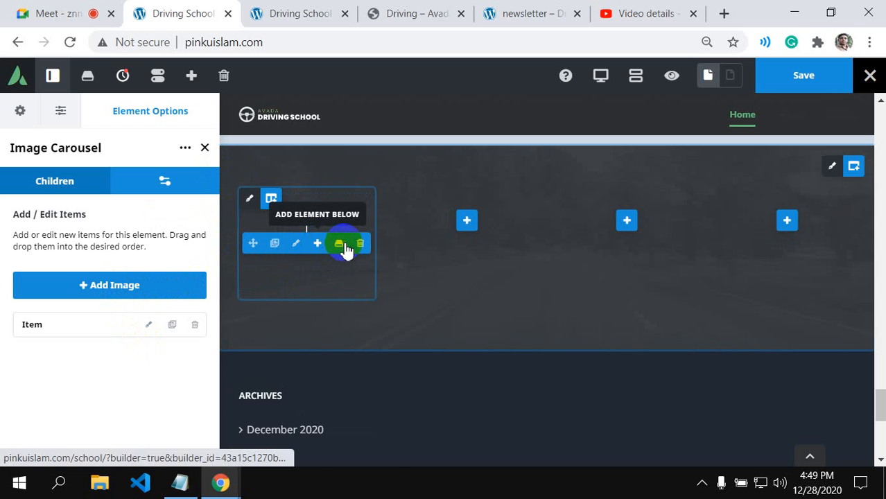
pyautogui.click(360, 243)
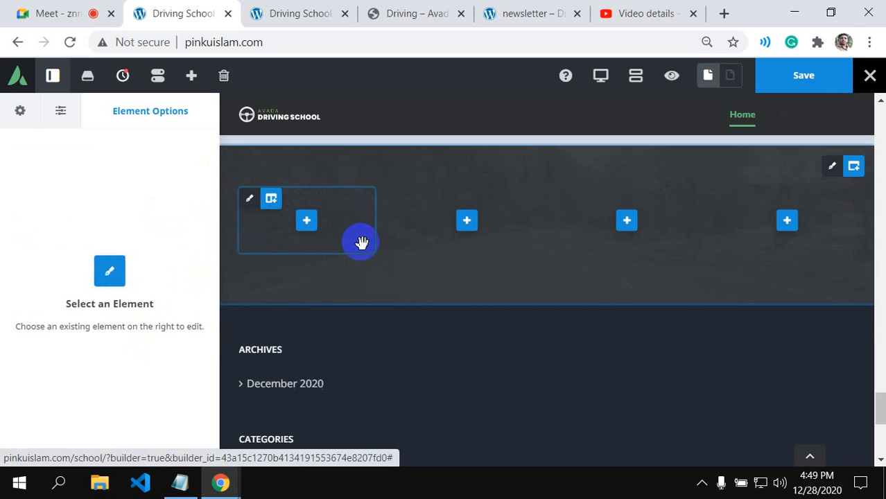
# - Add an Image element to the footer container's first column using avada-drivers-logo-1x.png from the media library
pyautogui.click(309, 222)
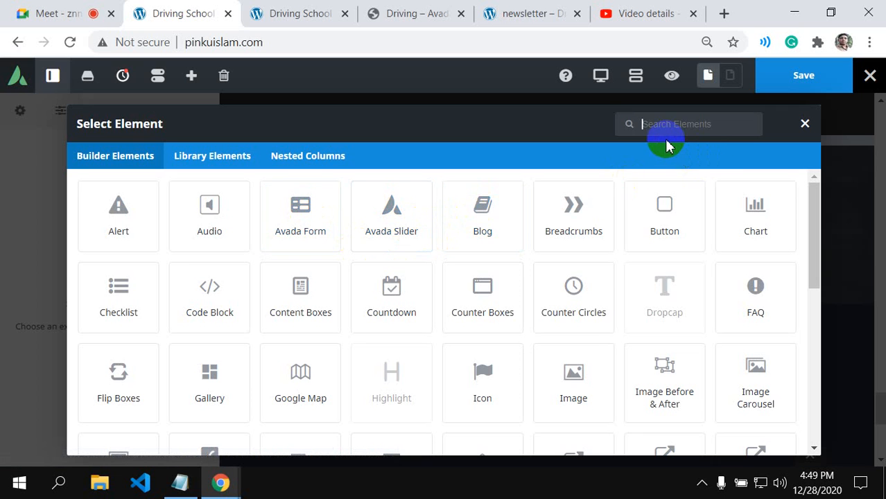
pyautogui.write('im')
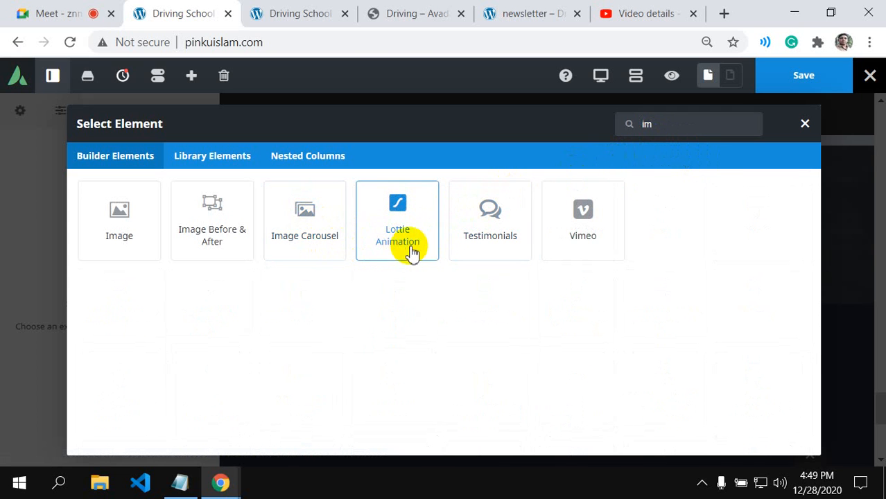
pyautogui.click(127, 223)
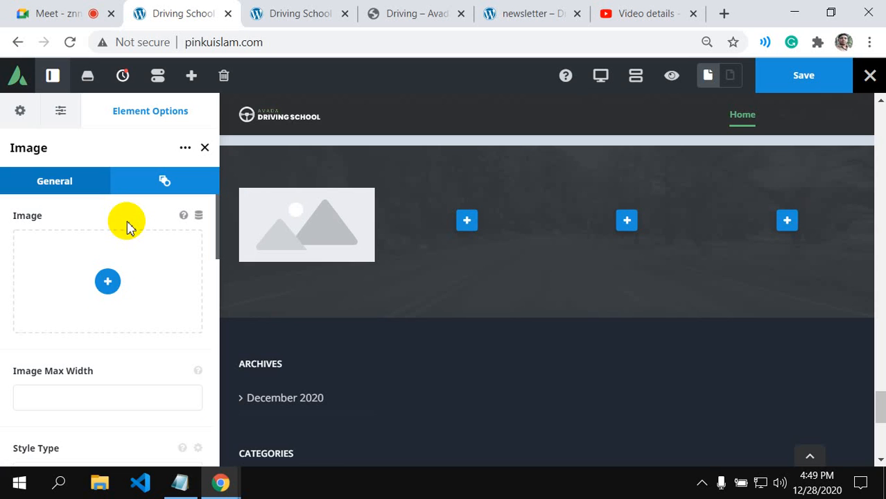
pyautogui.click(108, 285)
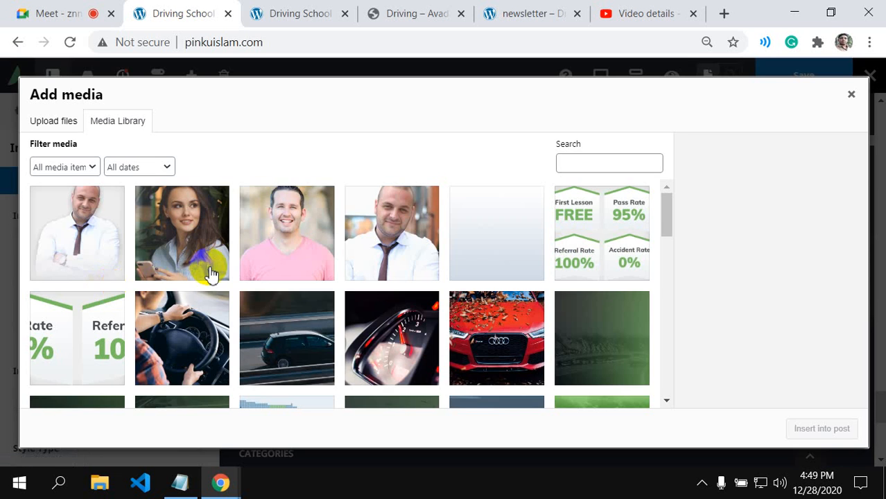
pyautogui.scroll(-5, 208, 273)
pyautogui.scroll(-2, 215, 275)
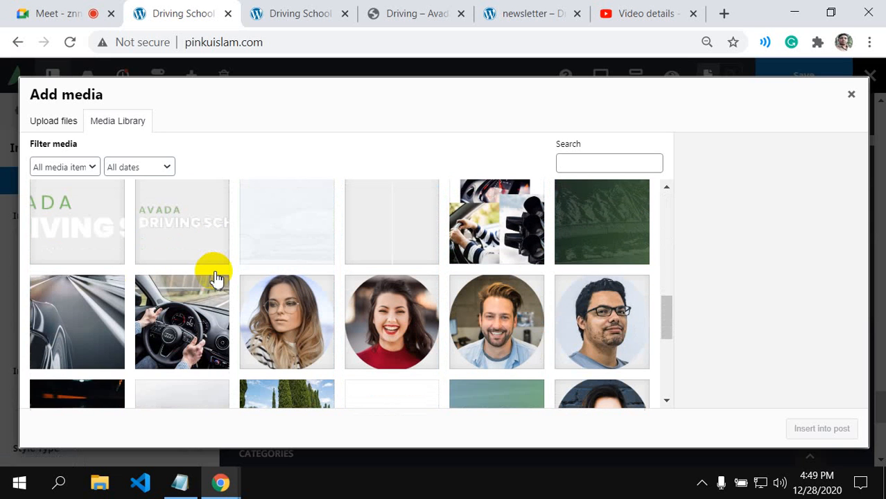
pyautogui.click(193, 240)
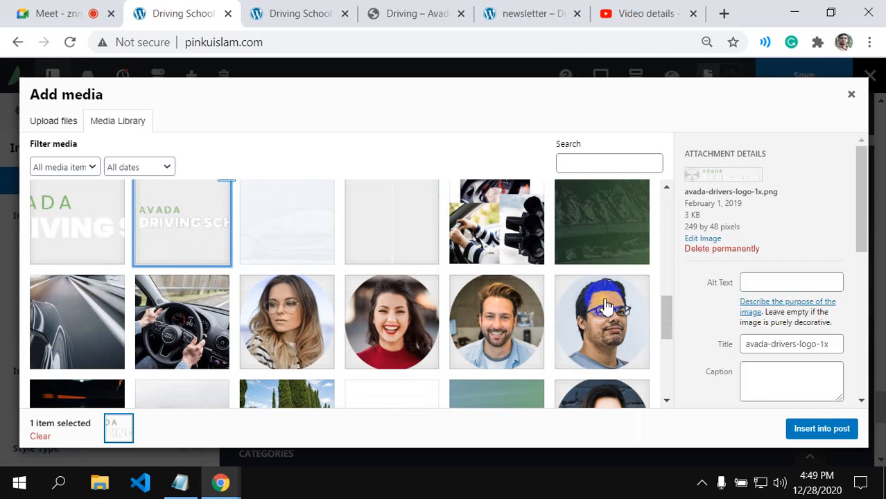
pyautogui.click(821, 429)
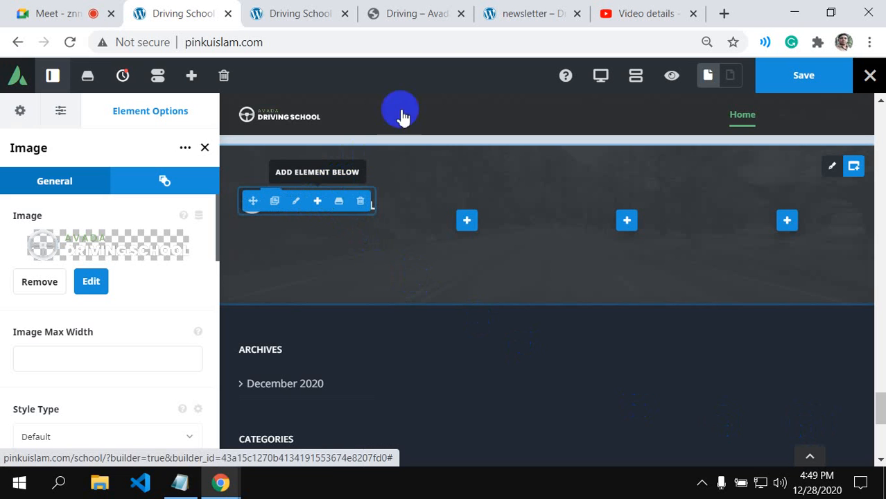
# - Copy the driving school description paragraph under the logo in the demo site's footer
pyautogui.click(416, 16)
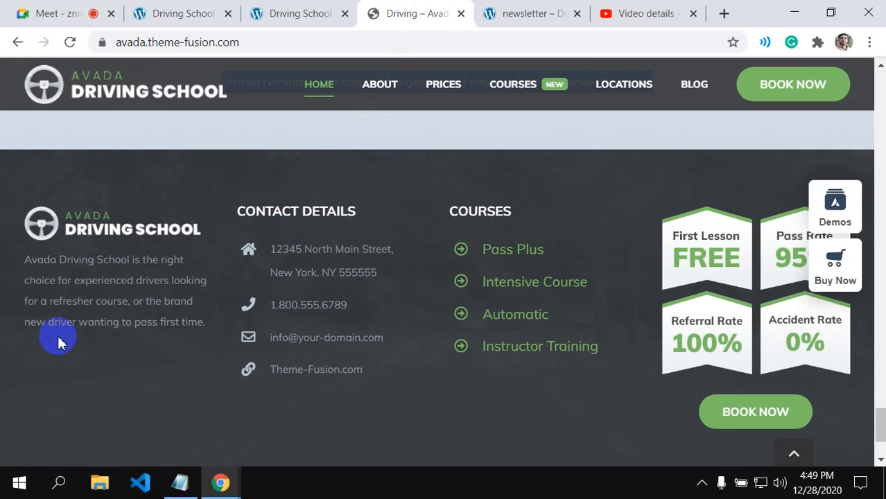
pyautogui.moveTo(25, 261); pyautogui.dragTo(208, 326)
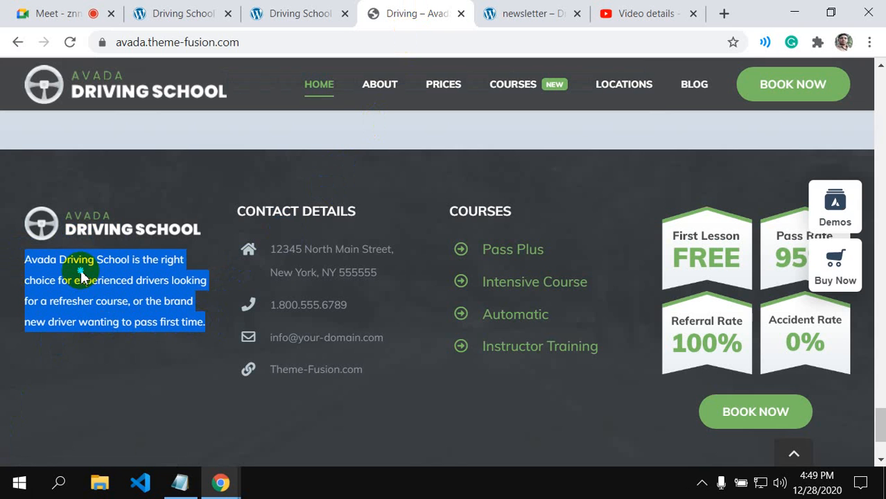
pyautogui.rightClick(81, 276)
pyautogui.click(118, 283)
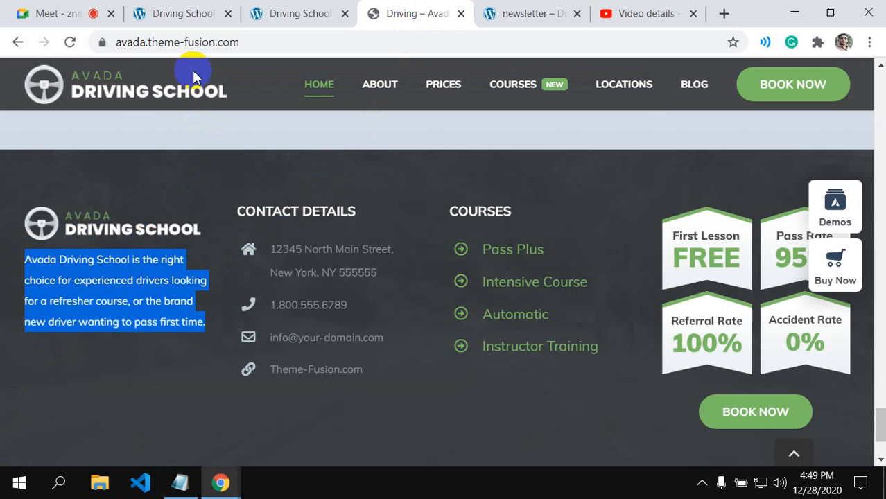
# - Add a Text Block below the logo in the homepage footer's first column and replace its placeholder with the copied description
pyautogui.click(177, 13)
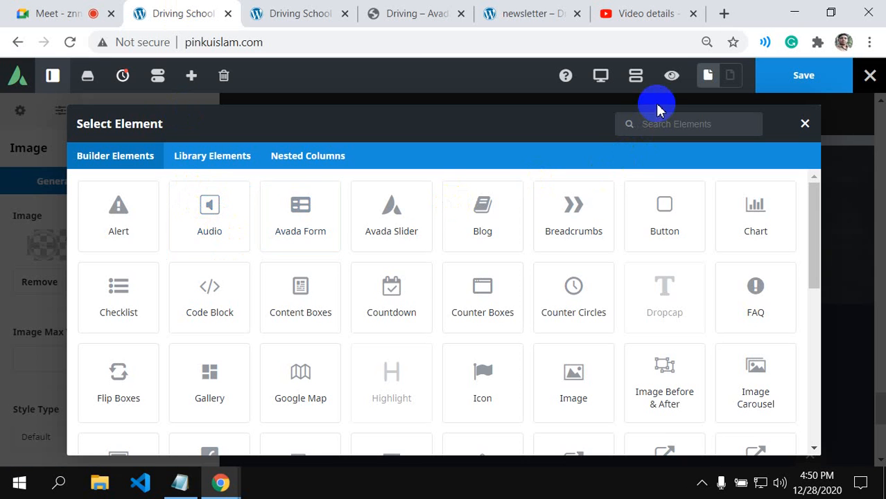
pyautogui.write('tex')
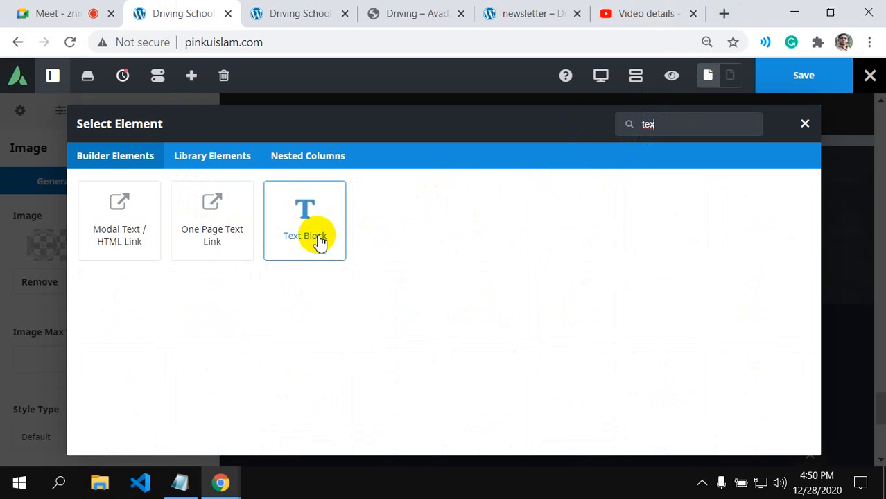
pyautogui.click(310, 234)
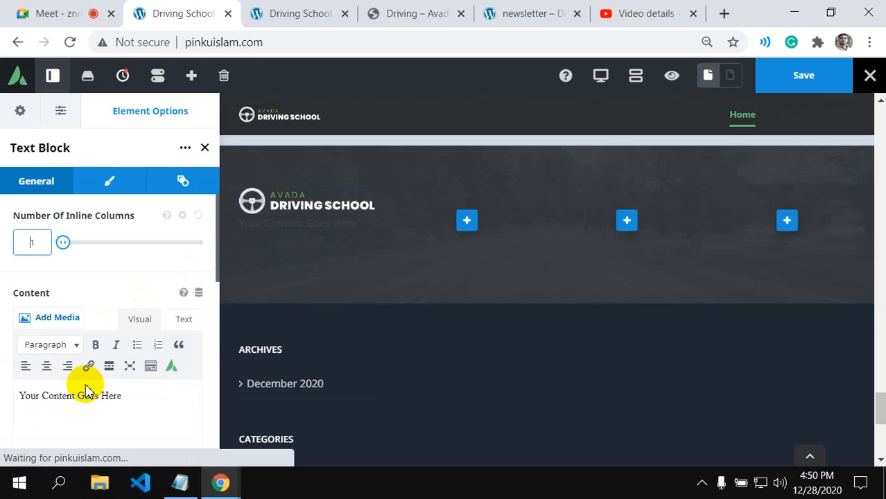
pyautogui.scroll(-4, 86, 385)
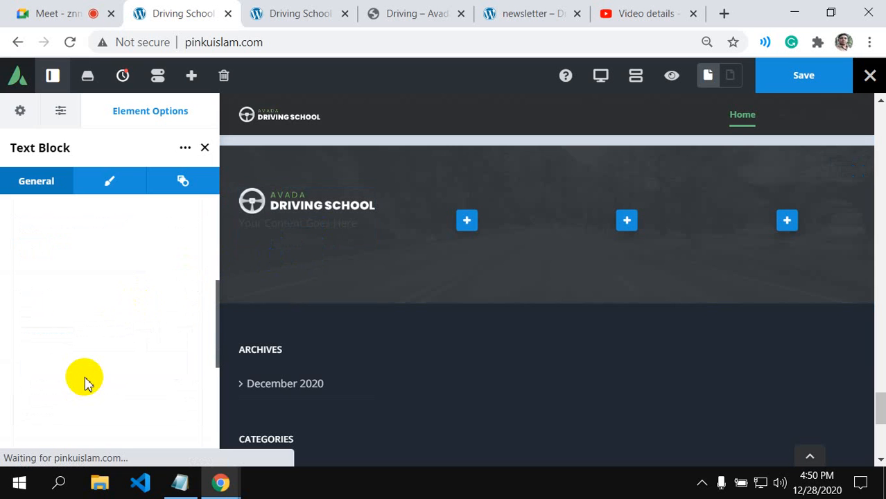
pyautogui.scroll(3, 84, 380)
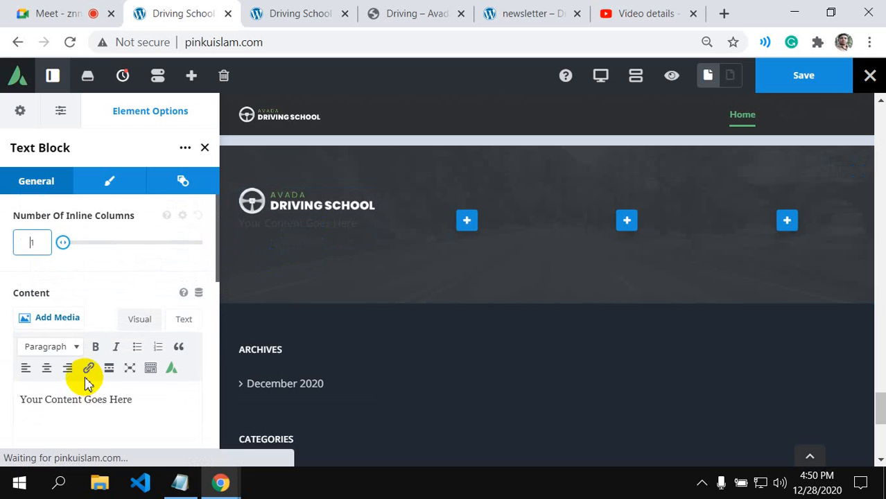
pyautogui.rightClick(33, 400)
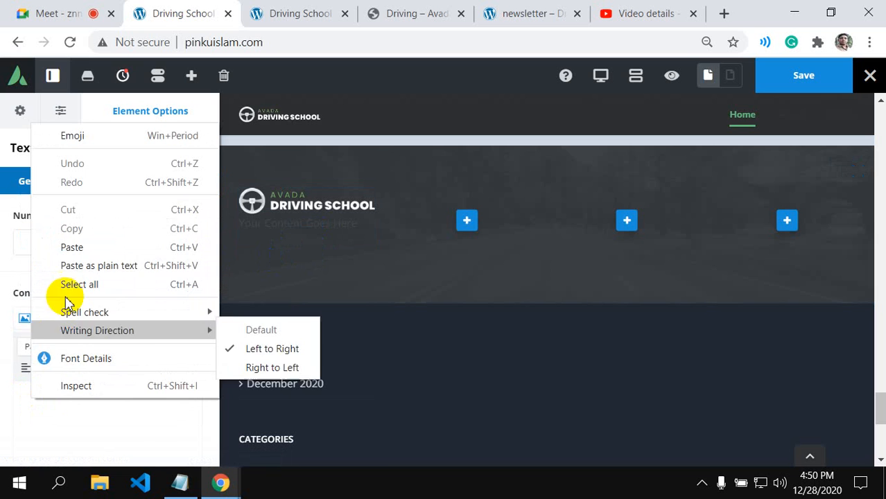
pyautogui.click(74, 276)
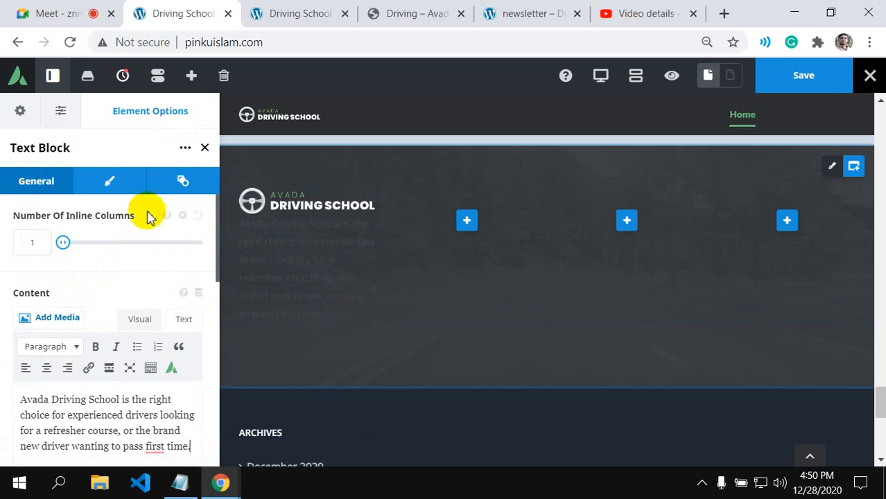
# - Compare the description's styling with the demo site's footer and set the text block's font color to #ffffff
pyautogui.click(111, 182)
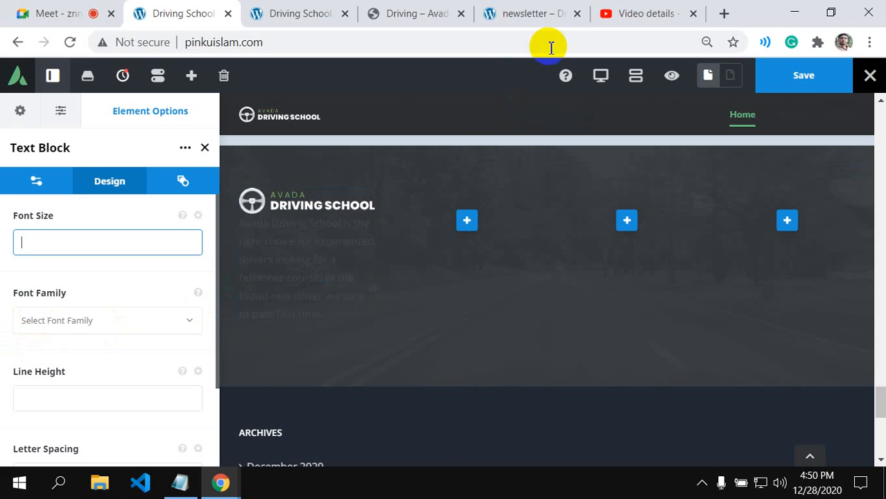
pyautogui.click(415, 19)
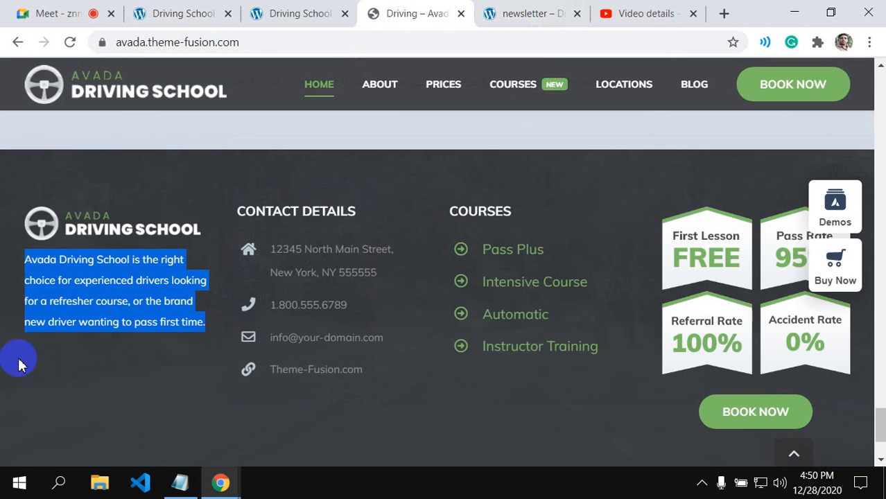
pyautogui.click(81, 368)
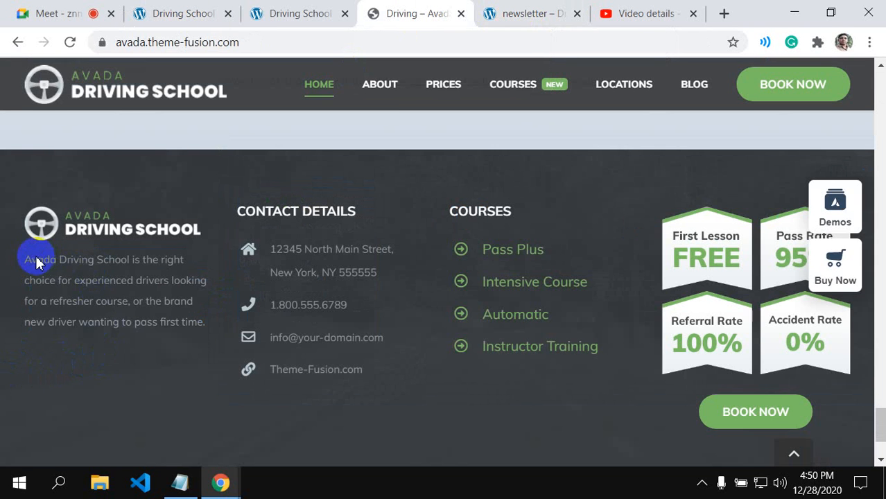
pyautogui.click(174, 13)
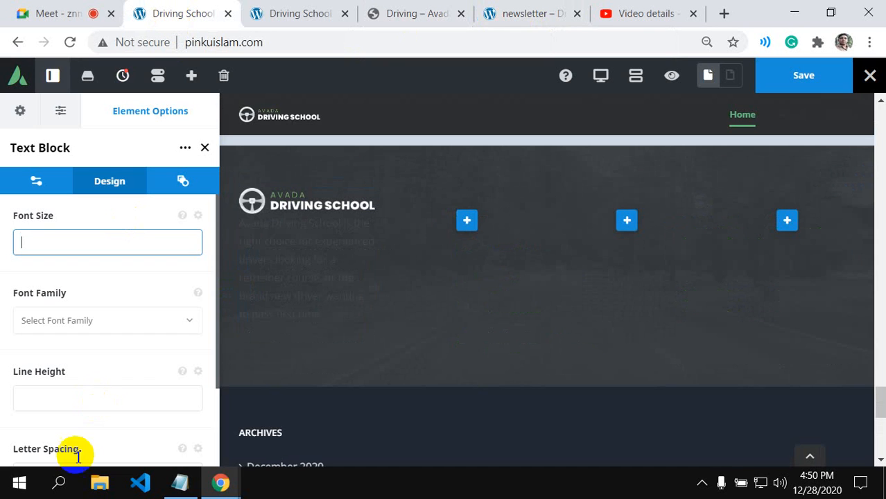
pyautogui.scroll(-2, 100, 386)
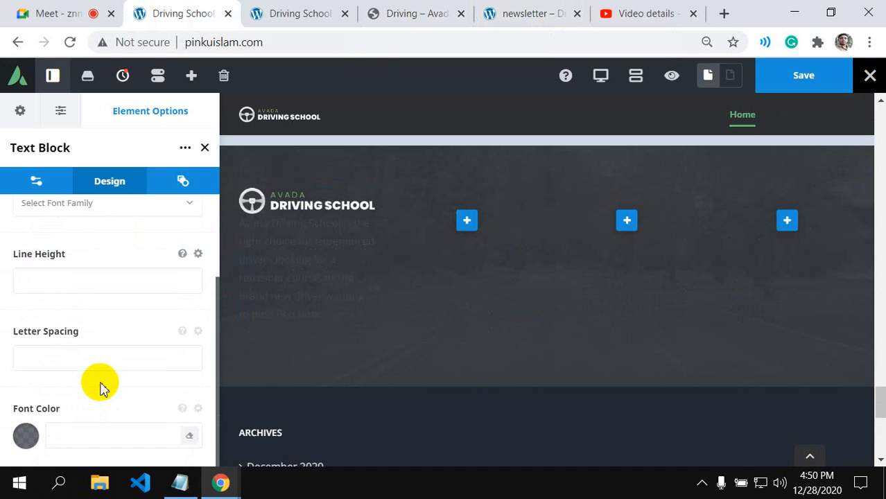
pyautogui.click(67, 431)
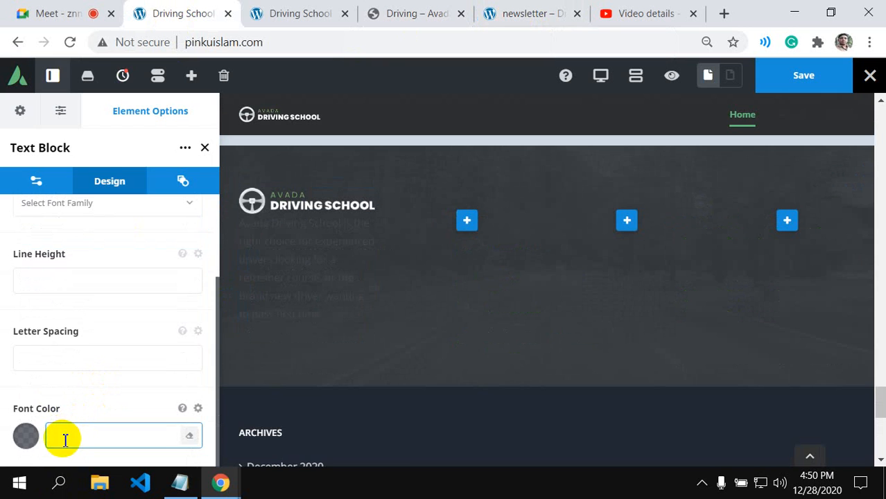
pyautogui.click(12, 449)
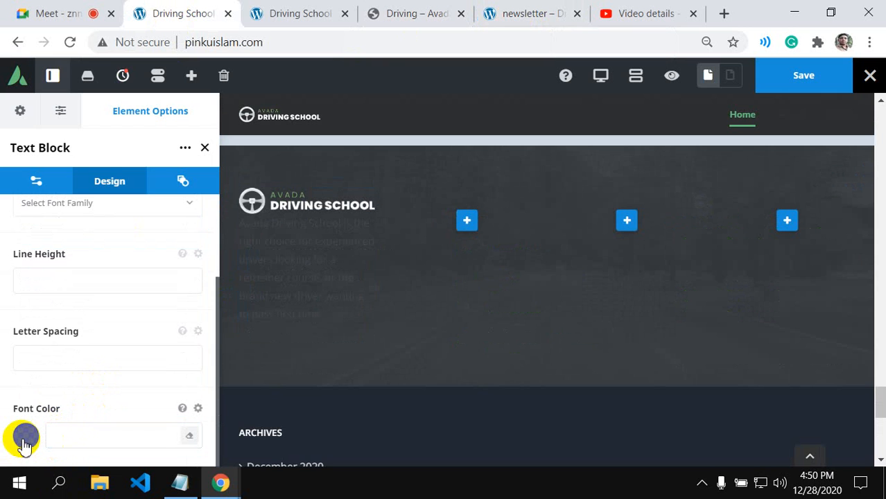
pyautogui.click(56, 430)
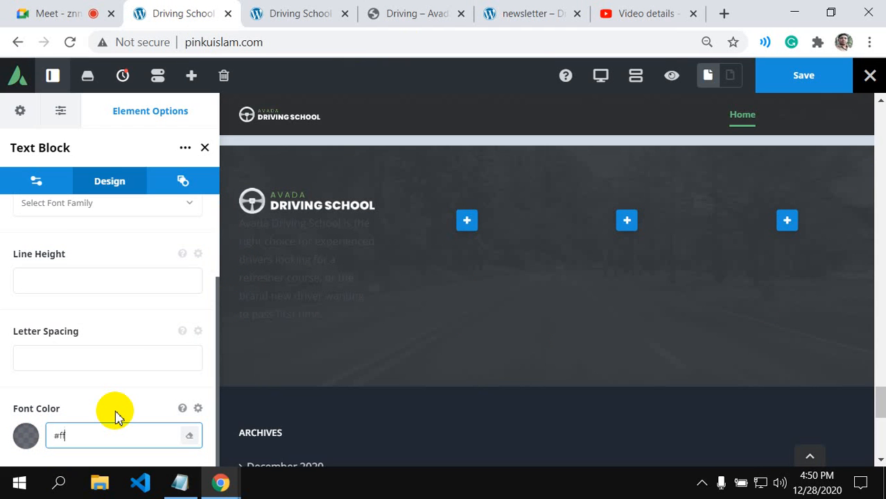
pyautogui.write('#ffffff')
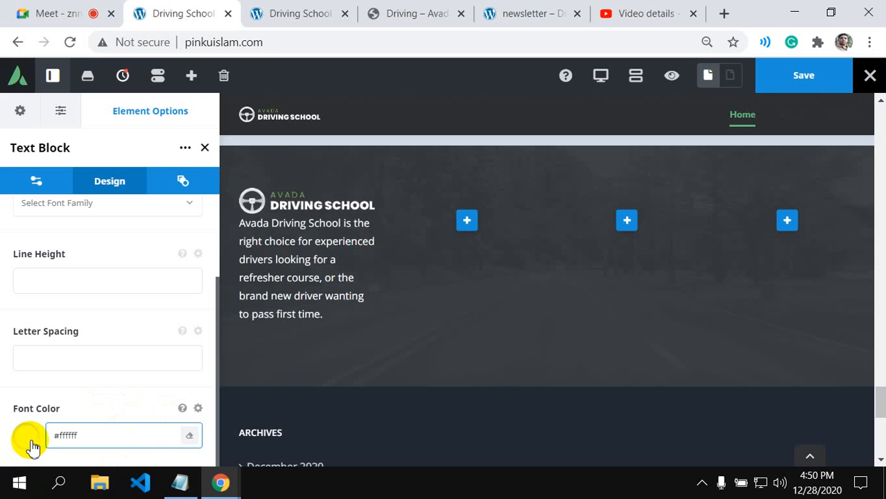
pyautogui.click(29, 435)
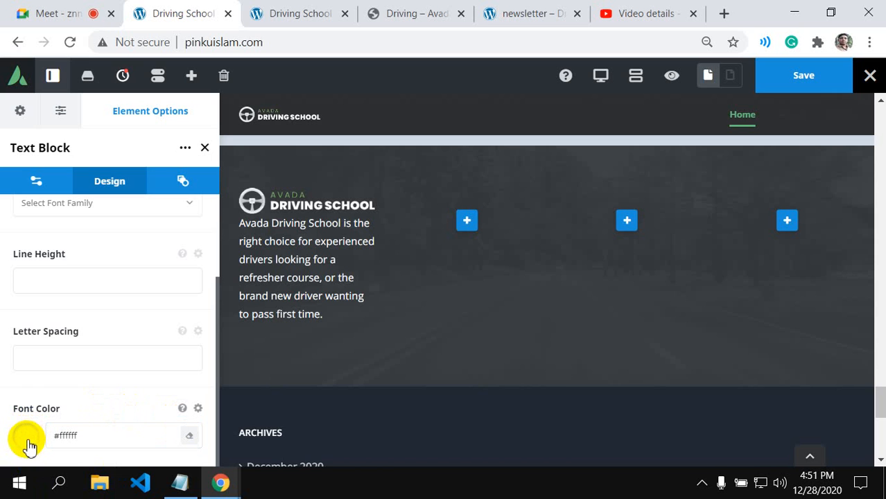
# - Insert a blank line above the description in the footer's first-column text block to space it from the logo
pyautogui.scroll(2, 154, 340)
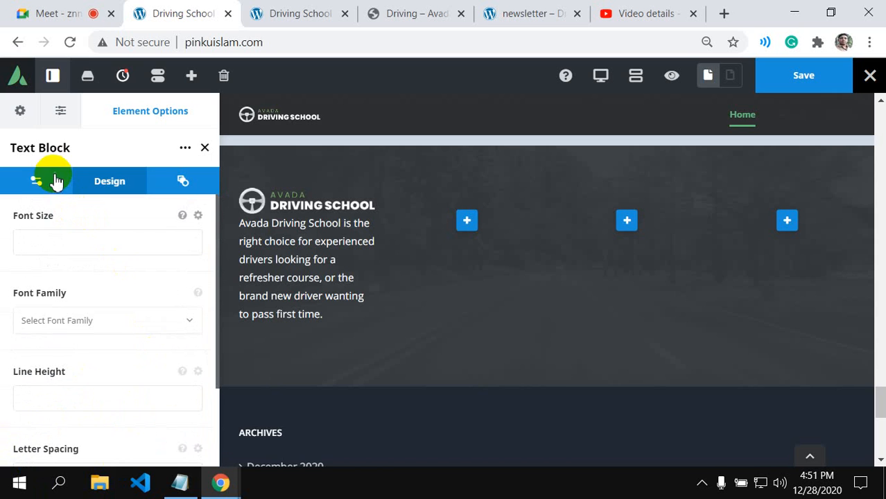
pyautogui.click(38, 179)
pyautogui.scroll(-2, 75, 288)
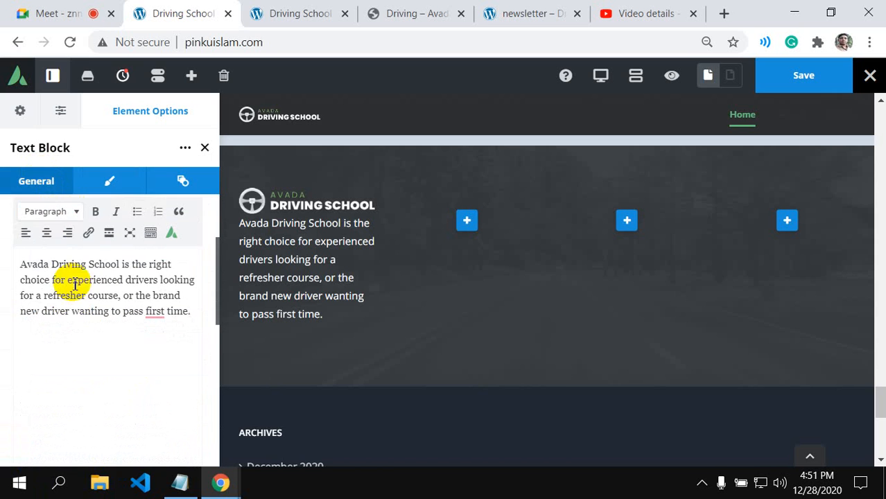
pyautogui.click(22, 264)
pyautogui.press('Return')
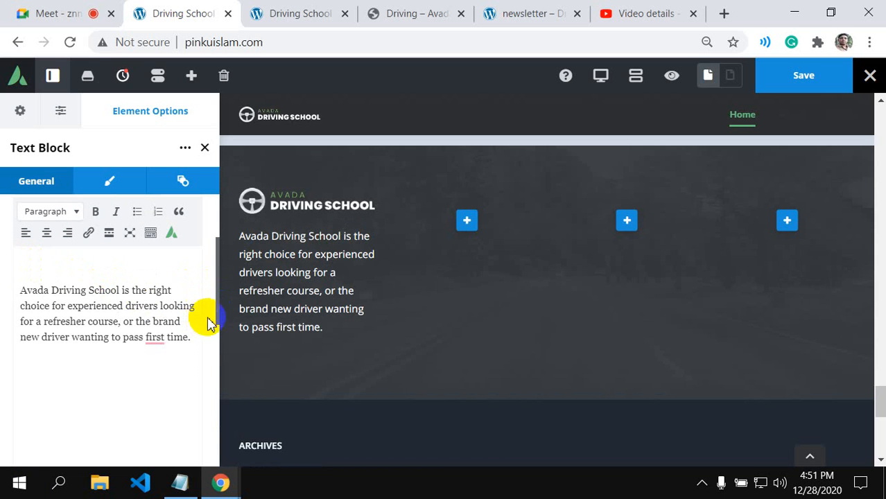
# - Compare the description with the demo site's footer and set the text block's font color to #aaaaaa
pyautogui.click(380, 14)
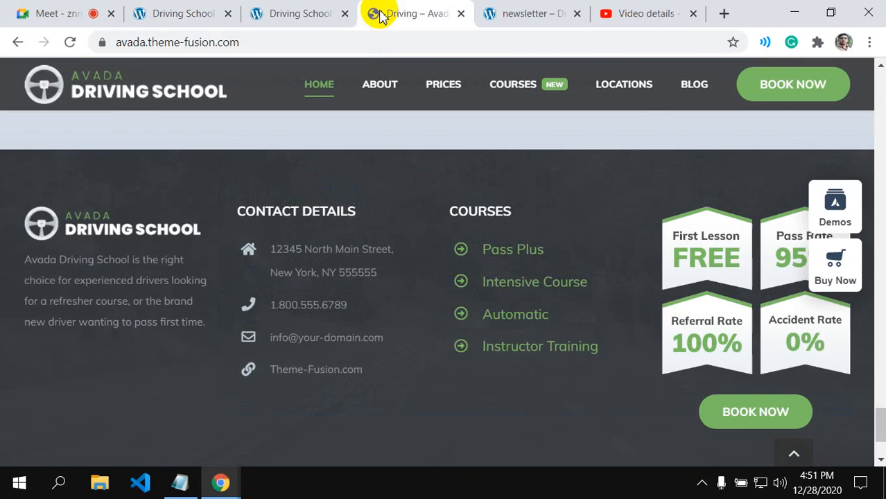
pyautogui.click(161, 14)
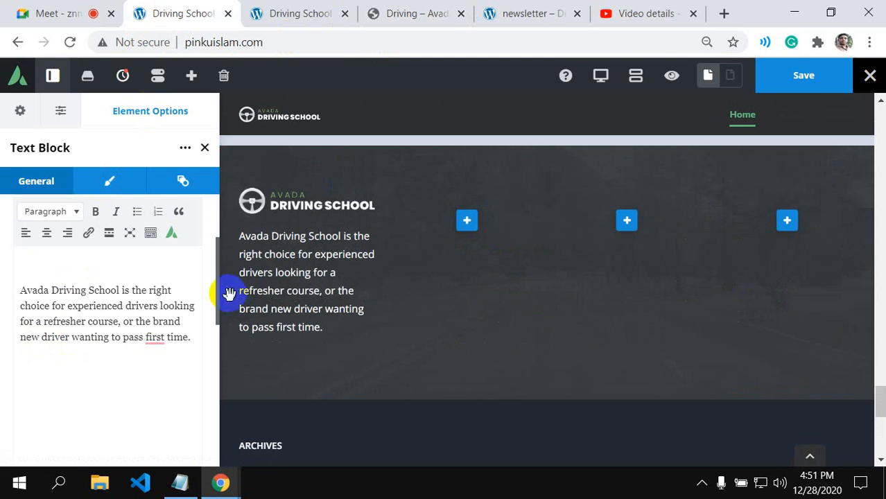
pyautogui.click(114, 182)
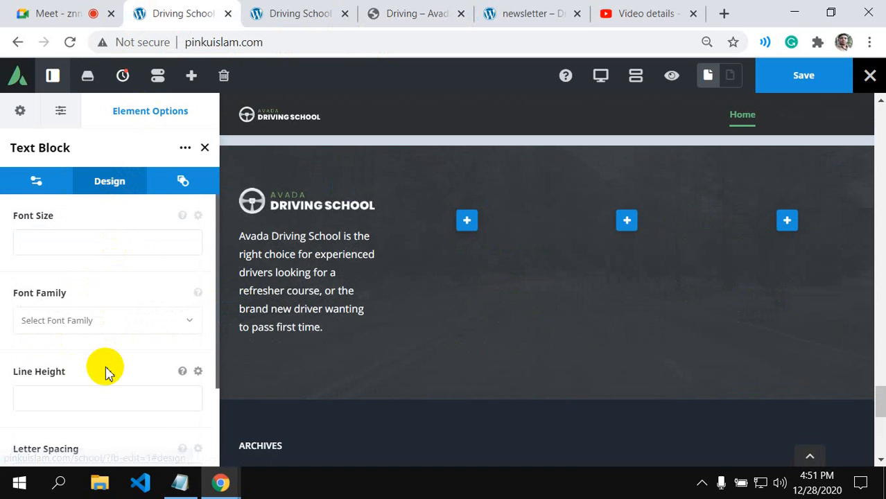
pyautogui.scroll(-2, 106, 371)
pyautogui.click(31, 439)
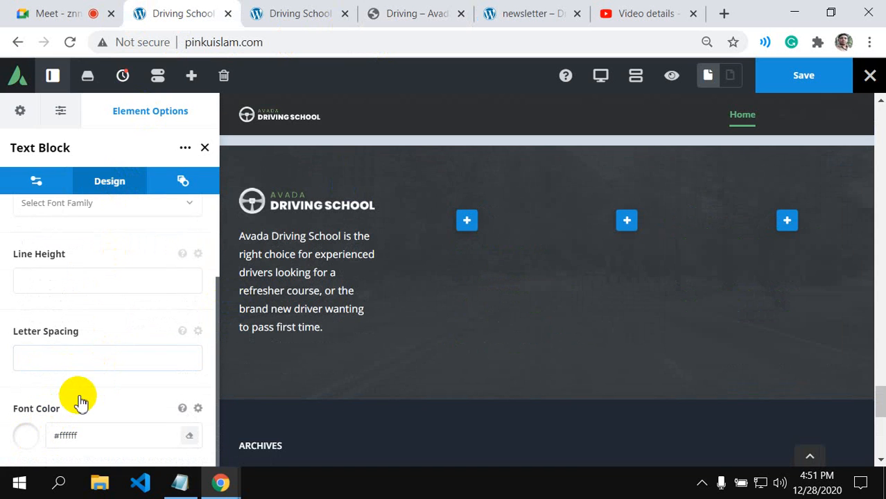
pyautogui.scroll(-3, 170, 344)
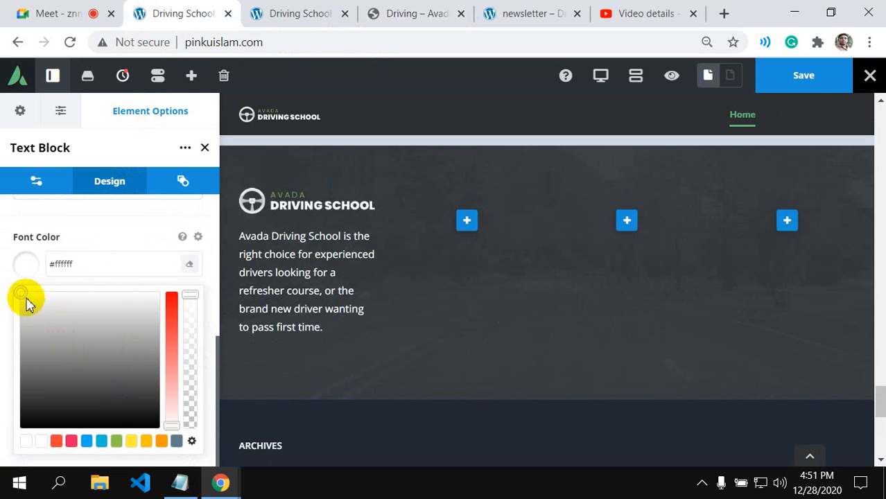
pyautogui.click(55, 323)
pyautogui.moveTo(55, 323); pyautogui.dragTo(68, 319)
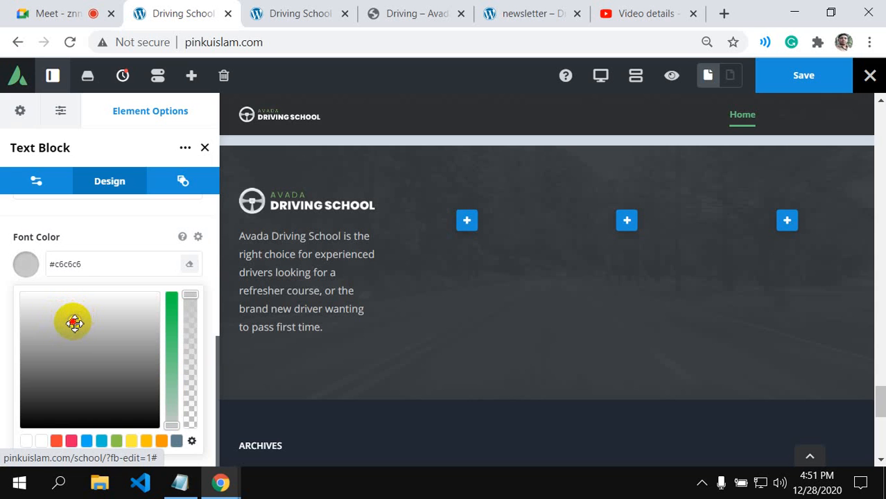
pyautogui.moveTo(74, 323); pyautogui.dragTo(87, 336)
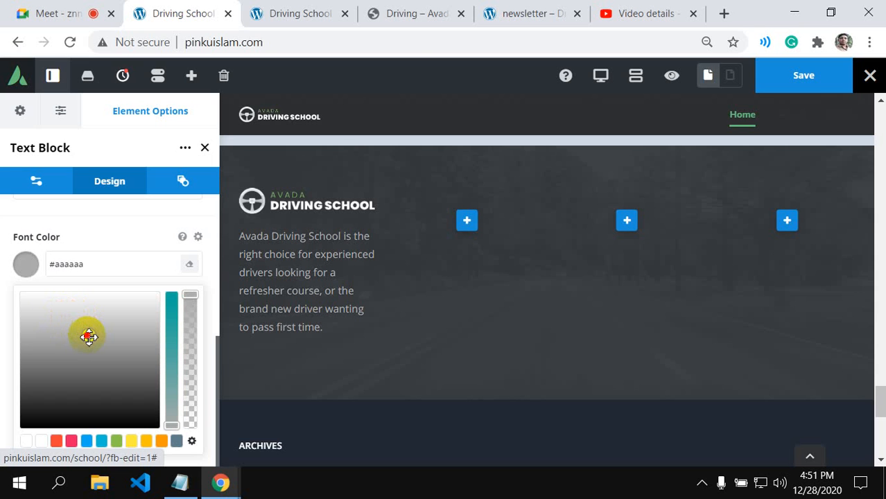
pyautogui.click(406, 17)
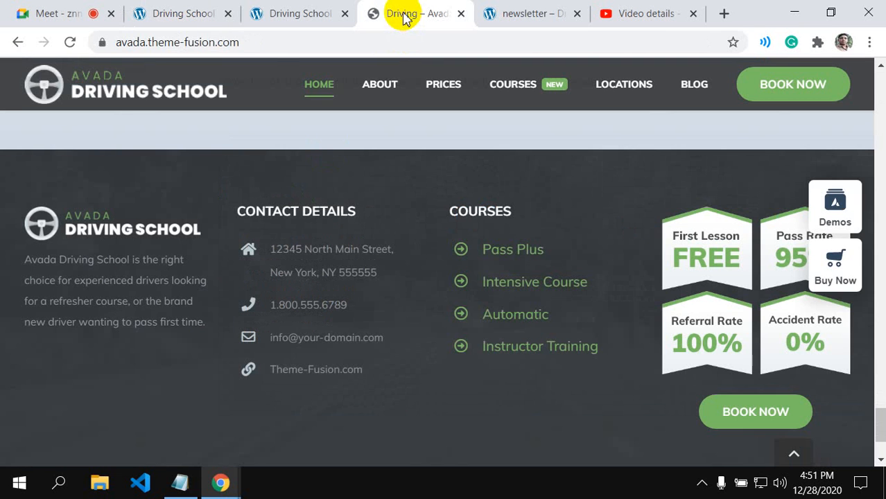
pyautogui.click(179, 17)
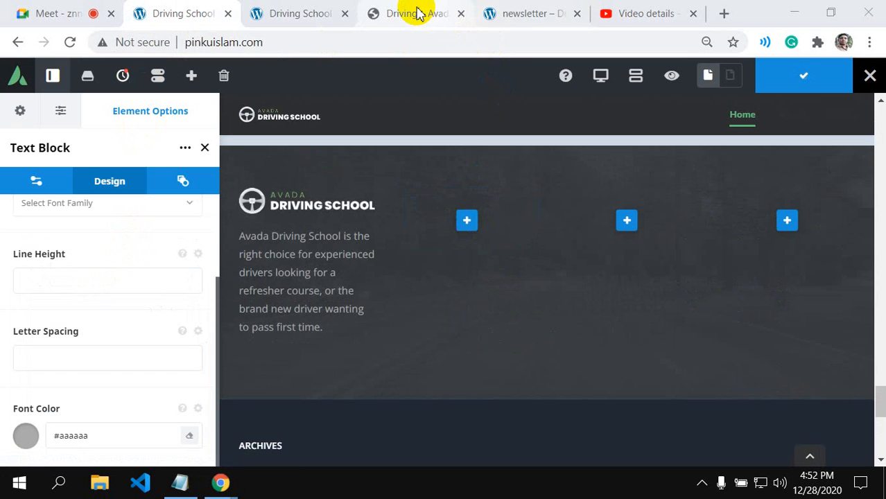
# - Copy the CONTACT DETAILS heading from the demo site's footer and return to the homepage builder
pyautogui.click(430, 18)
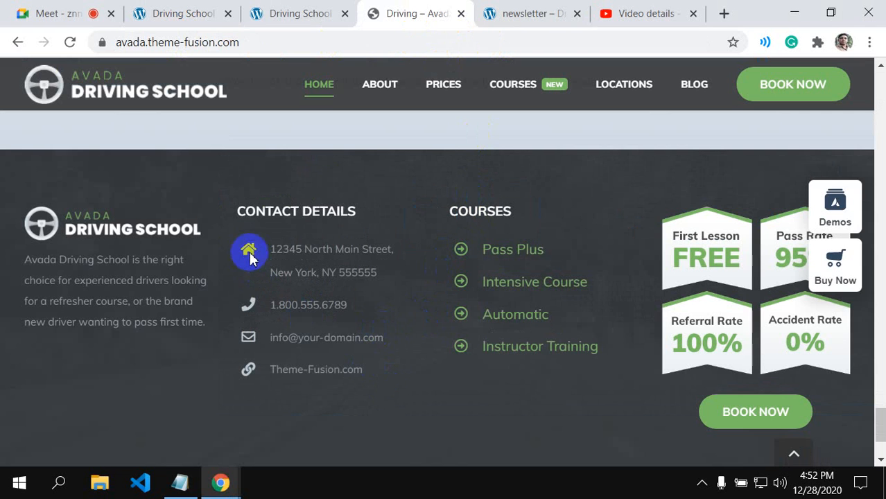
pyautogui.moveTo(235, 213); pyautogui.dragTo(353, 214)
pyautogui.hotkey('ctrl', 'c')
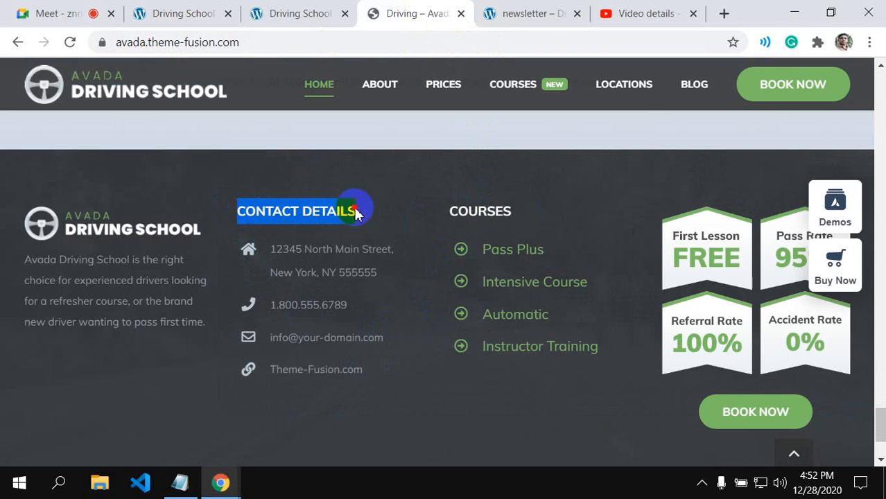
pyautogui.click(159, 13)
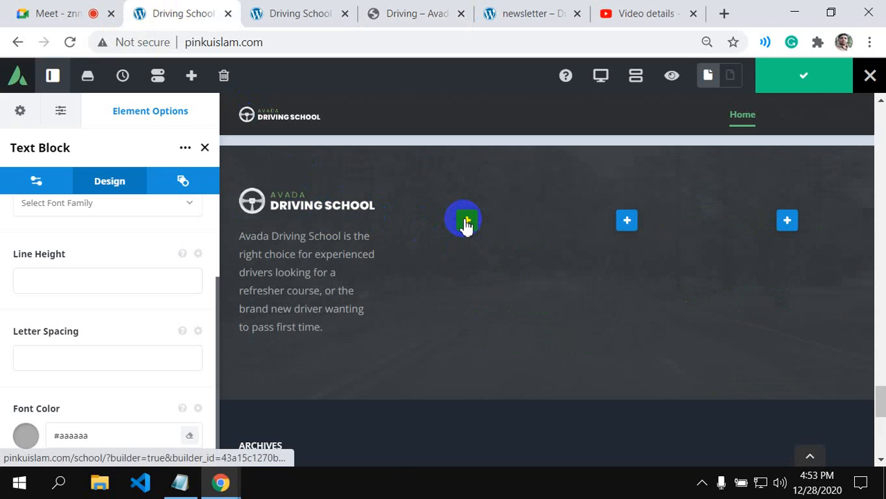
# - Add a Title element to the footer's second column and replace its placeholder with the copied CONTACT DETAILS heading
pyautogui.click(466, 221)
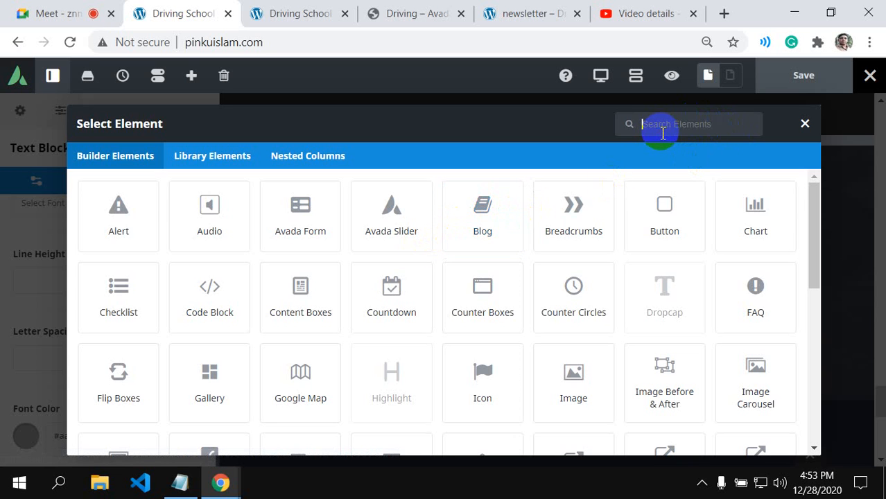
pyautogui.write('tit')
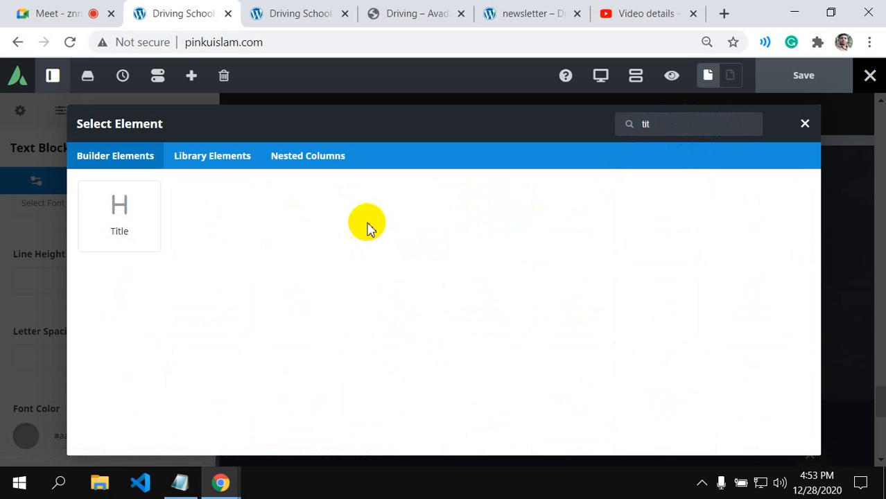
pyautogui.click(118, 202)
pyautogui.scroll(-2, 76, 360)
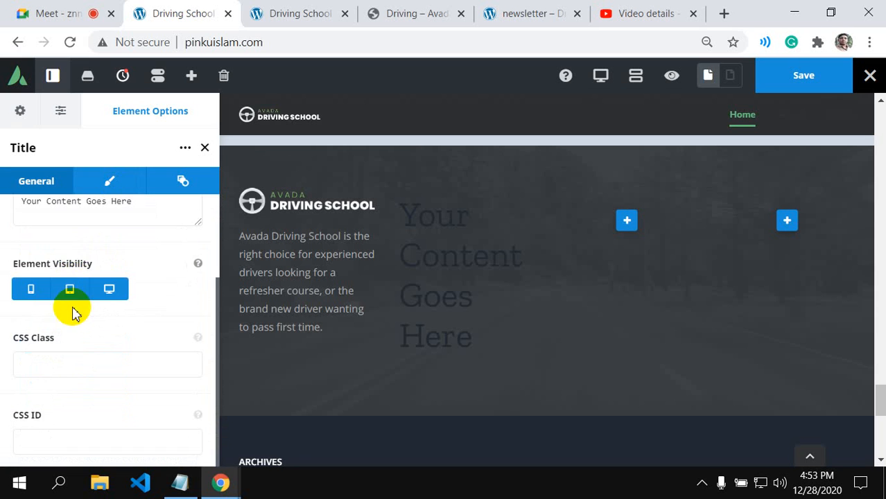
pyautogui.scroll(2, 106, 305)
pyautogui.click(126, 396)
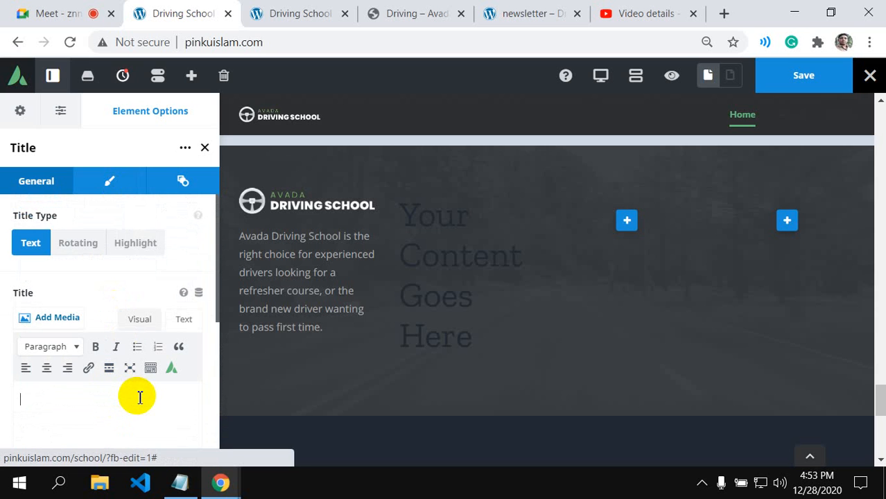
pyautogui.hotkey('ctrl', 'v')
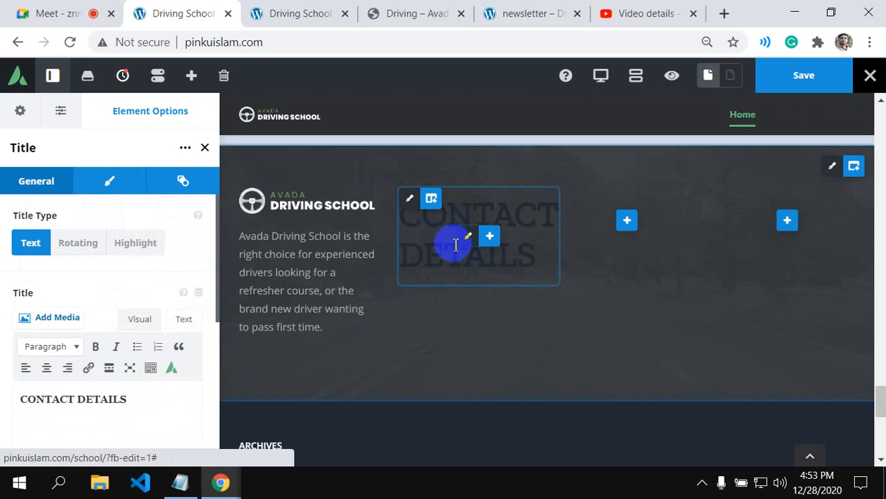
# - Add a Blog element below the CONTACT DETAILS title and check the contact list in the demo site's footer
pyautogui.moveTo(472, 240)
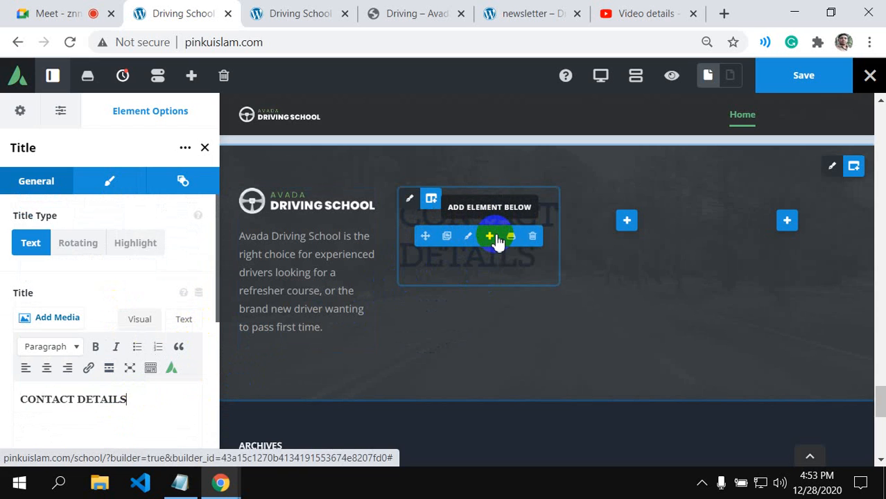
pyautogui.click(490, 238)
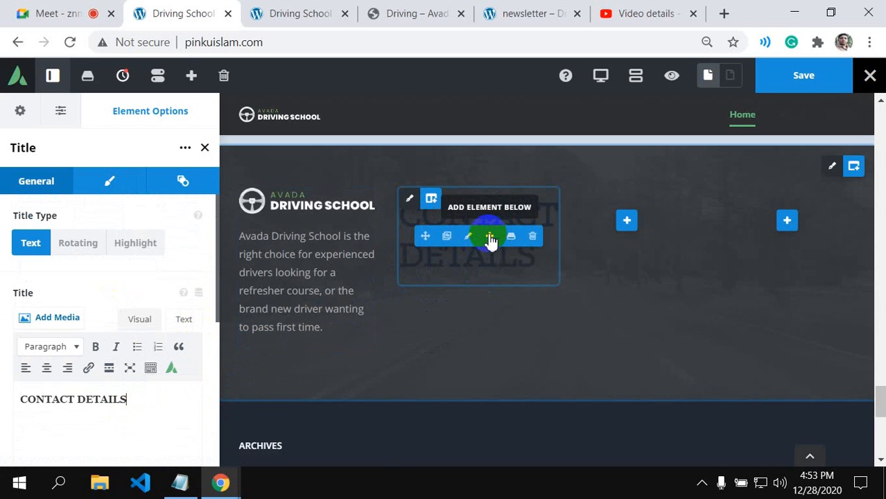
pyautogui.click(489, 238)
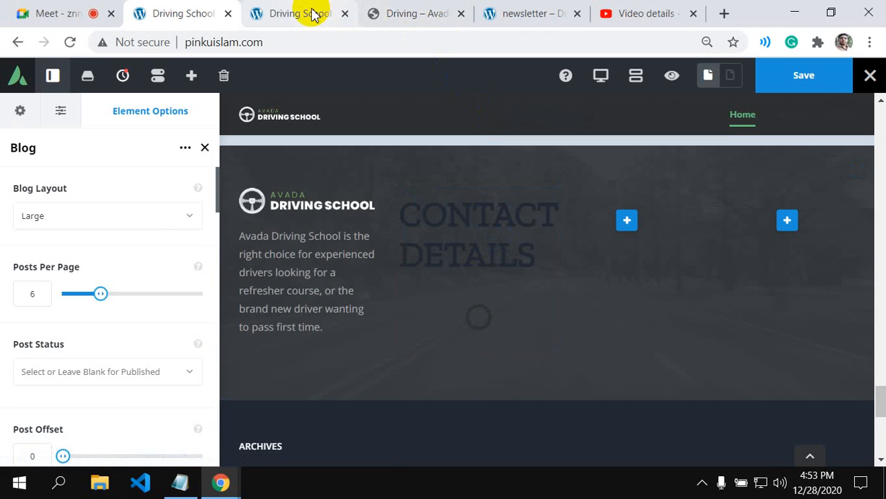
pyautogui.click(396, 12)
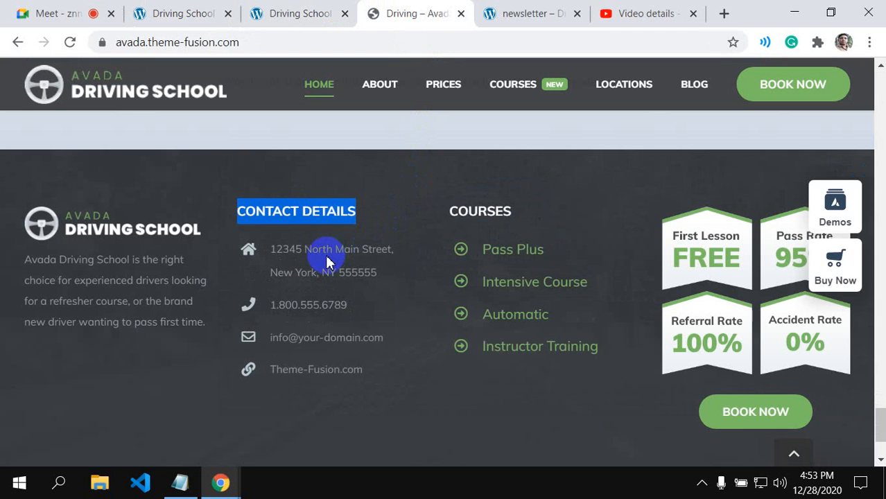
pyautogui.click(175, 14)
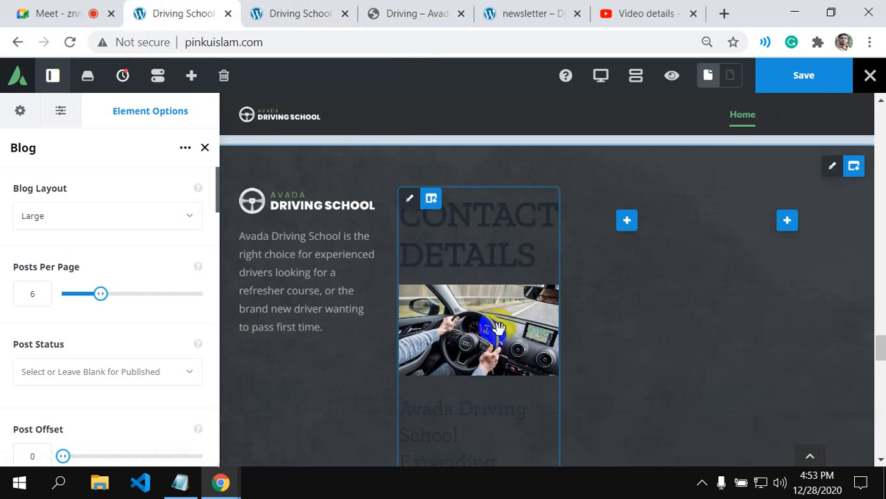
# - Remove the Blog element and the CONTACT DETAILS title from the footer's second column
pyautogui.scroll(-3, 501, 357)
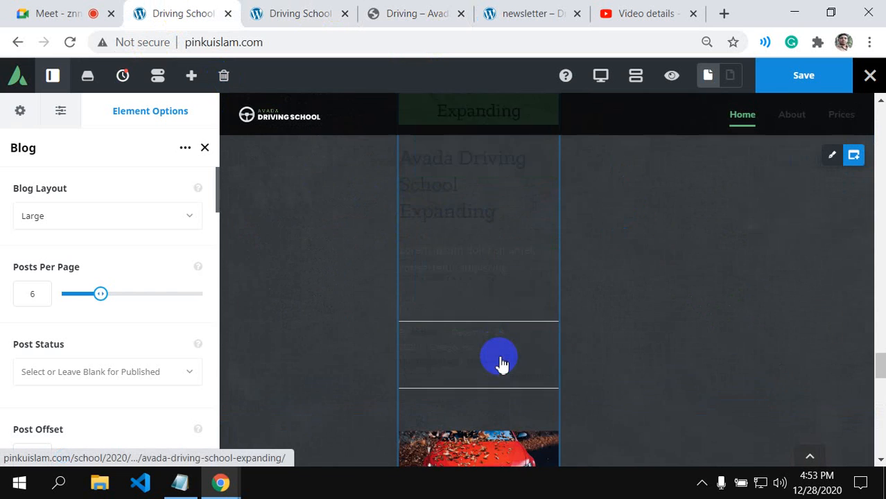
pyautogui.scroll(4, 501, 357)
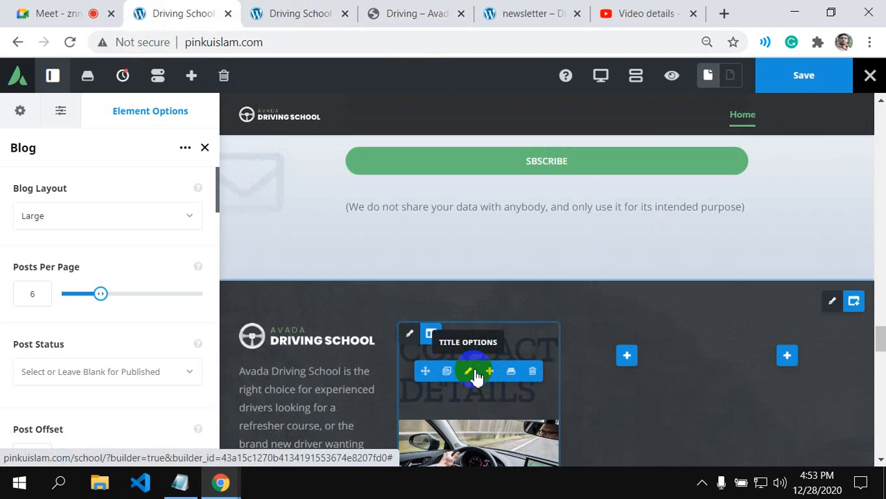
pyautogui.scroll(-4, 474, 395)
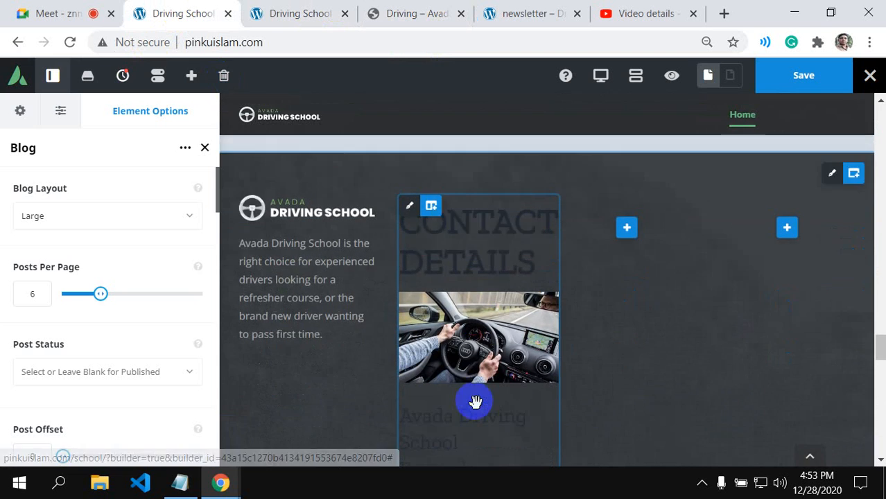
pyautogui.moveTo(475, 325); pyautogui.dragTo(468, 230)
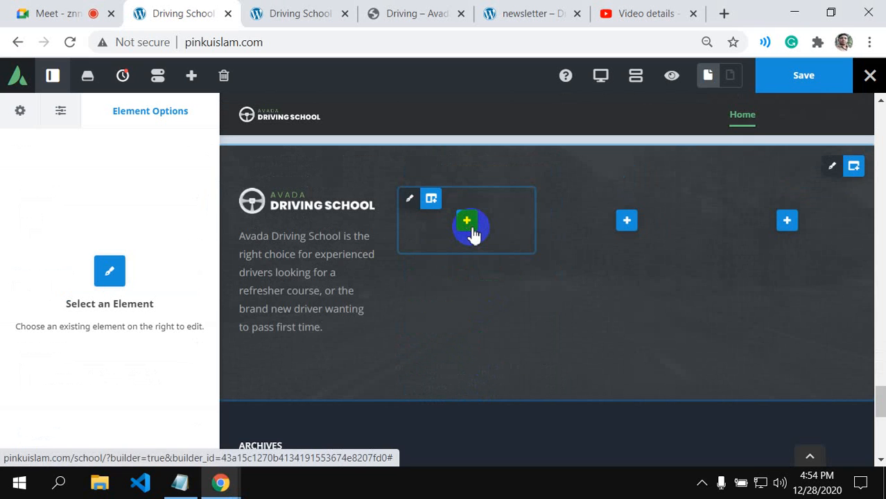
# - Add a Title element to the empty second footer column and replace its placeholder text with "Title"
pyautogui.click(468, 226)
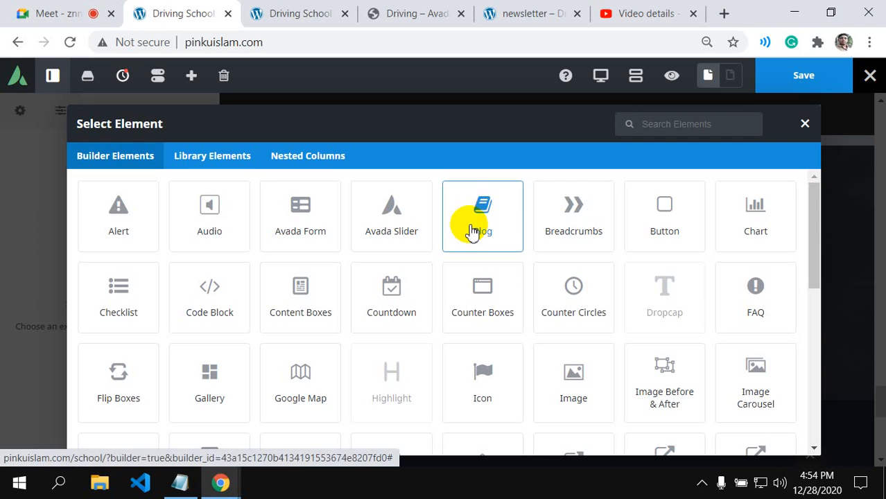
pyautogui.click(639, 124)
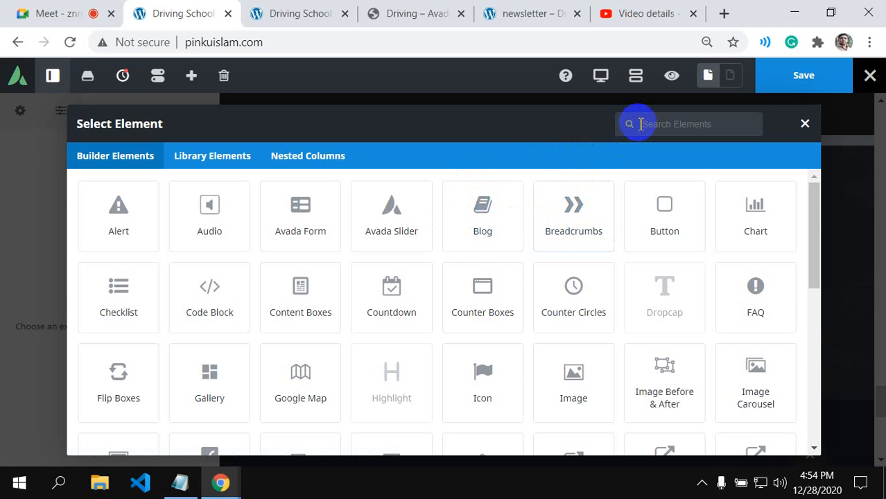
pyautogui.write('tit')
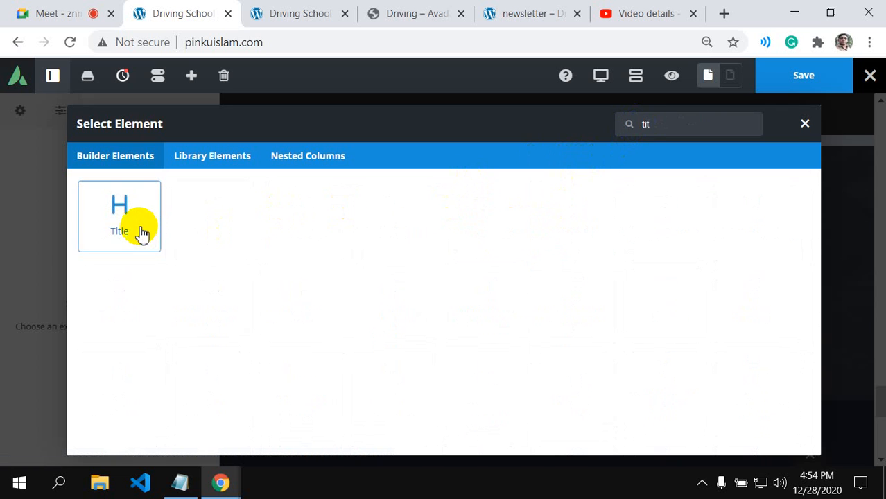
pyautogui.click(142, 234)
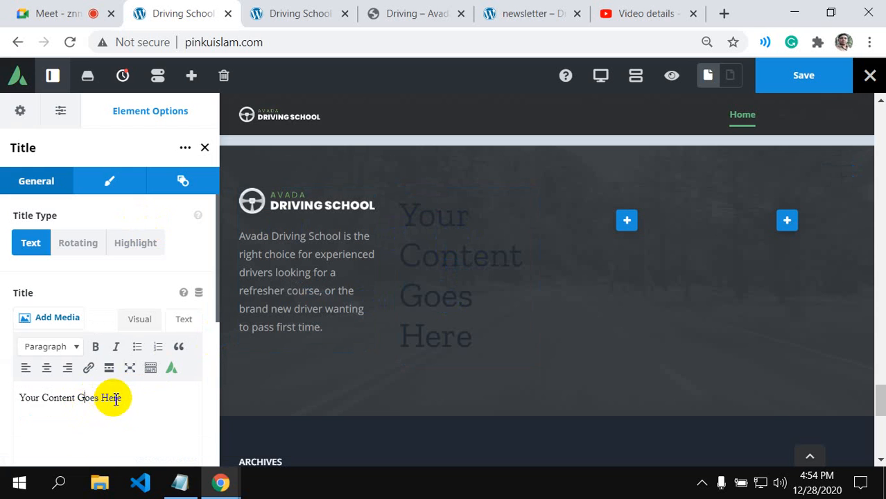
pyautogui.moveTo(131, 399); pyautogui.dragTo(20, 408)
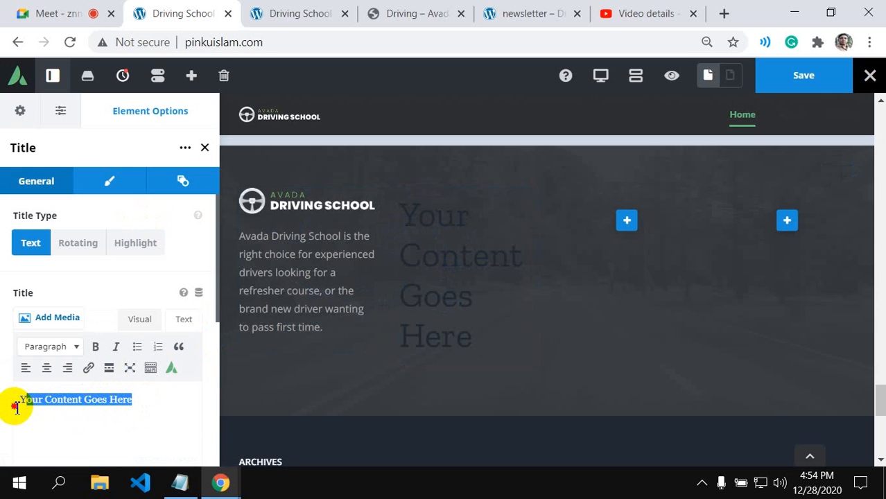
pyautogui.write('Title')
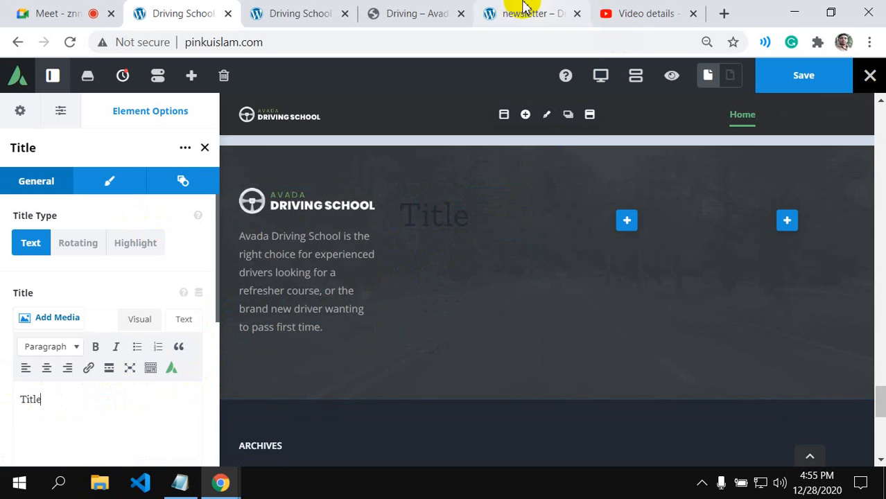
# - Add a Checklist element below the Title in the footer's second column and give its first item the home icon
pyautogui.click(431, 13)
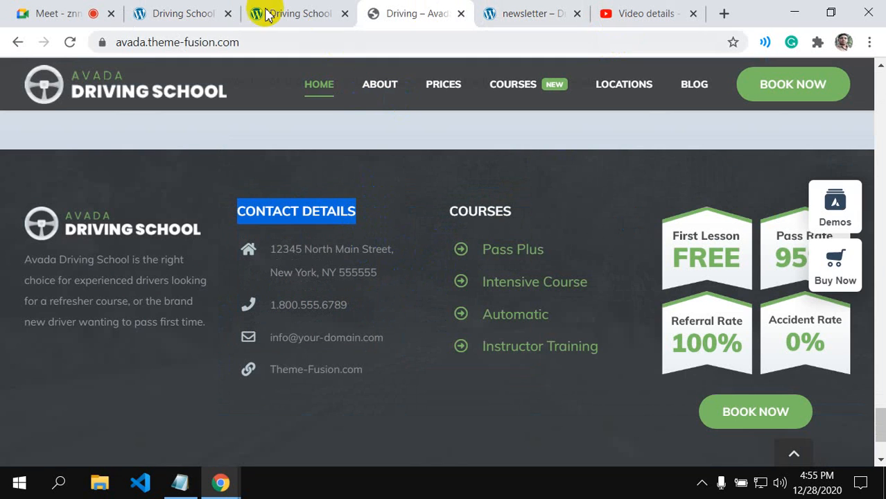
pyautogui.click(191, 13)
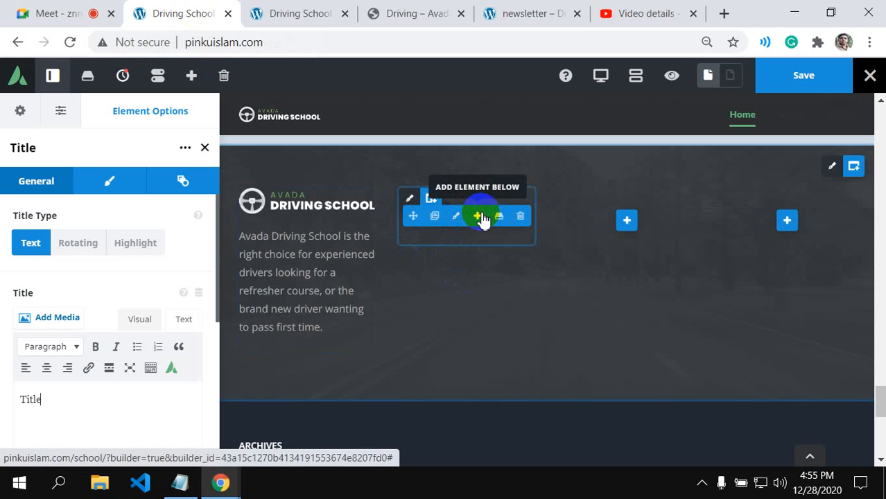
pyautogui.click(480, 217)
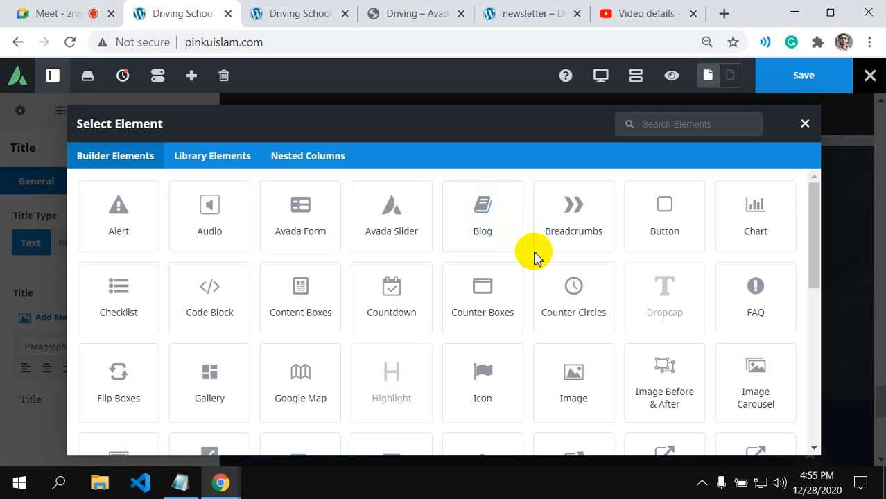
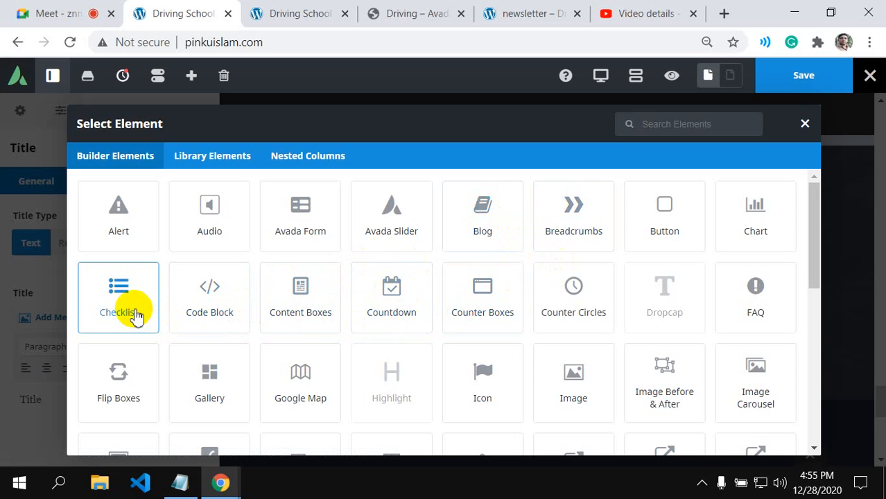
pyautogui.click(137, 316)
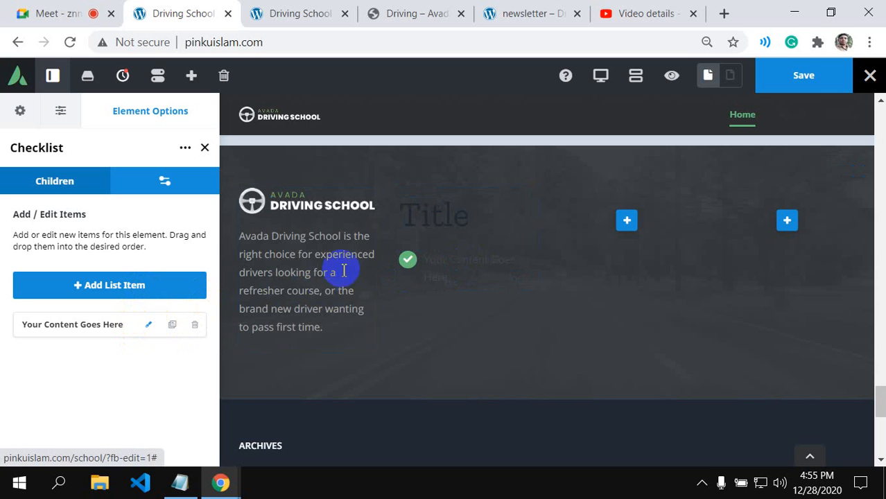
pyautogui.click(148, 327)
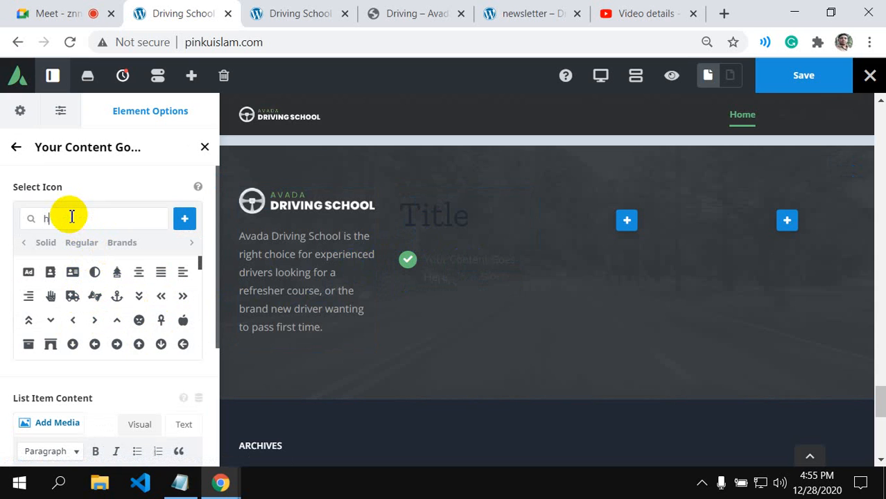
pyautogui.write('e')
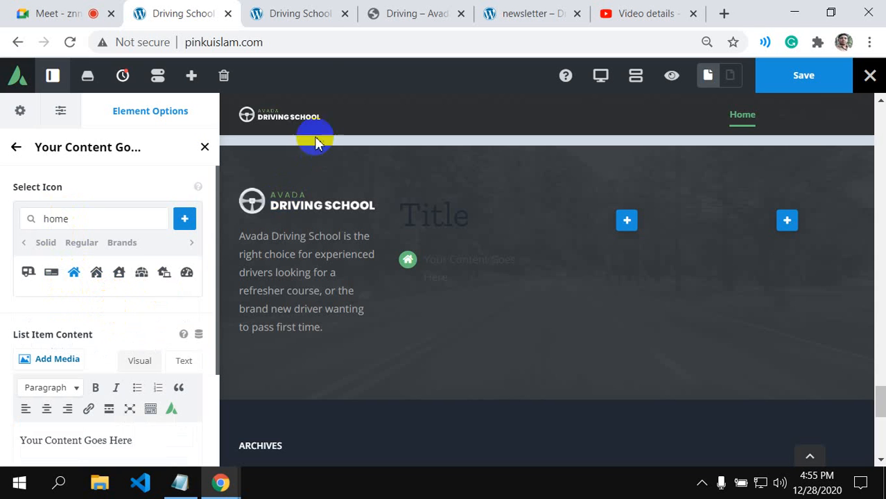
# - Replace the first checklist item's placeholder content with the postal address copied from the demo site's CONTACT DETAILS column
pyautogui.click(411, 14)
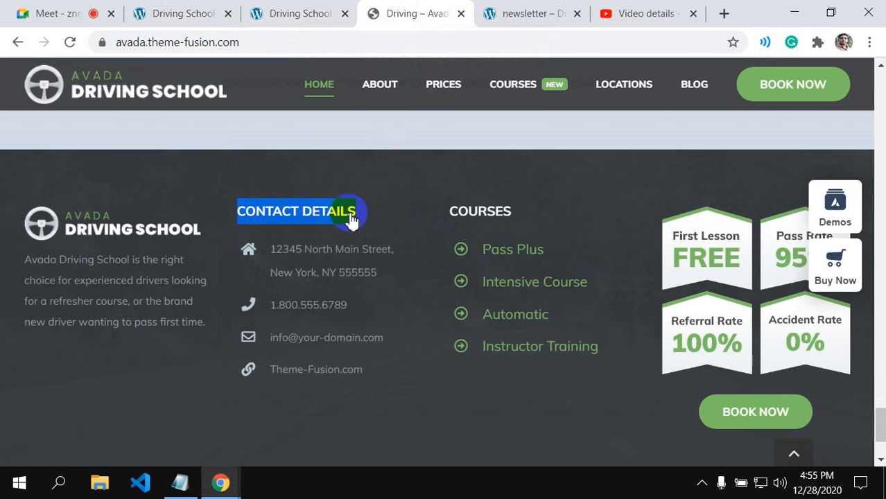
pyautogui.click(321, 295)
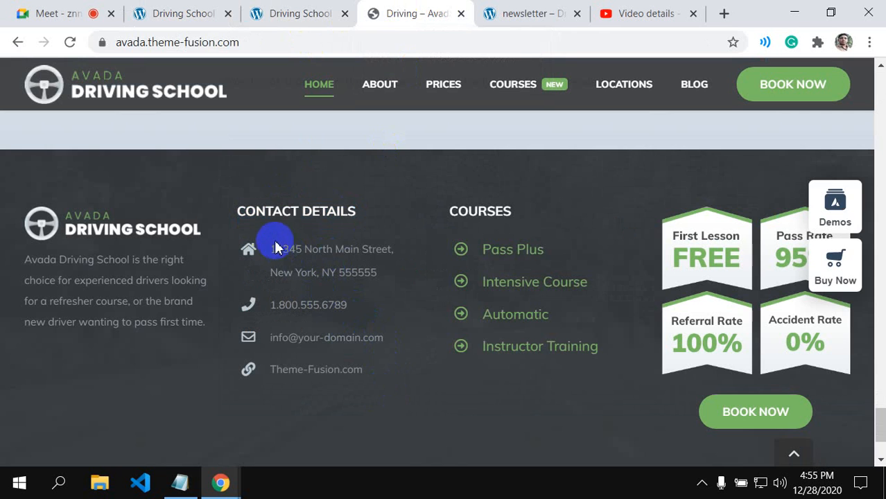
pyautogui.tripleClick(285, 265)
pyautogui.hotkey('ctrl', 'c')
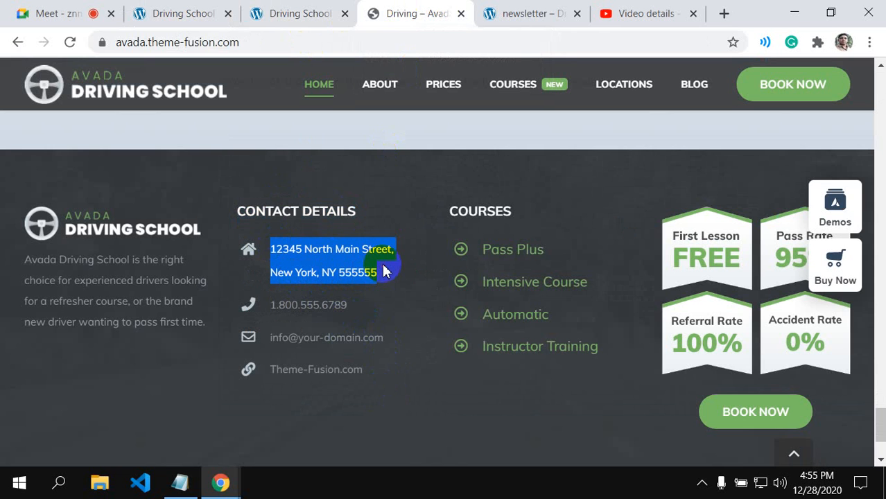
pyautogui.click(175, 15)
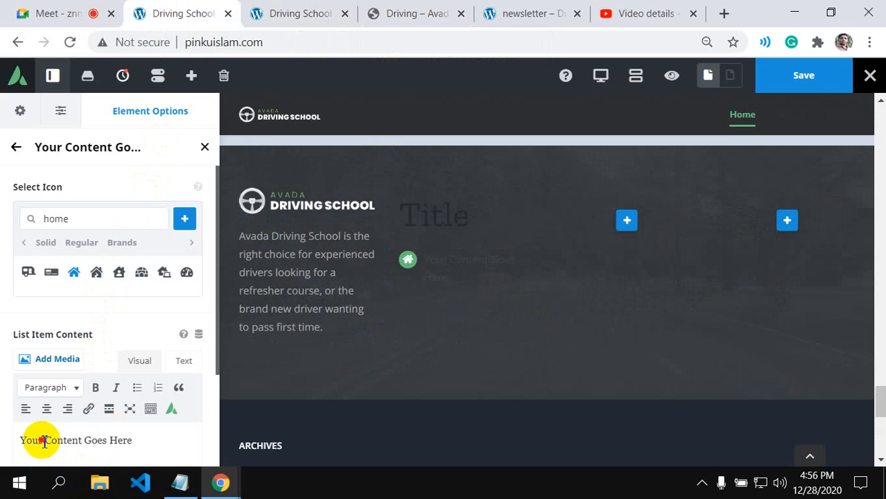
pyautogui.hotkey('ctrl', 'v')
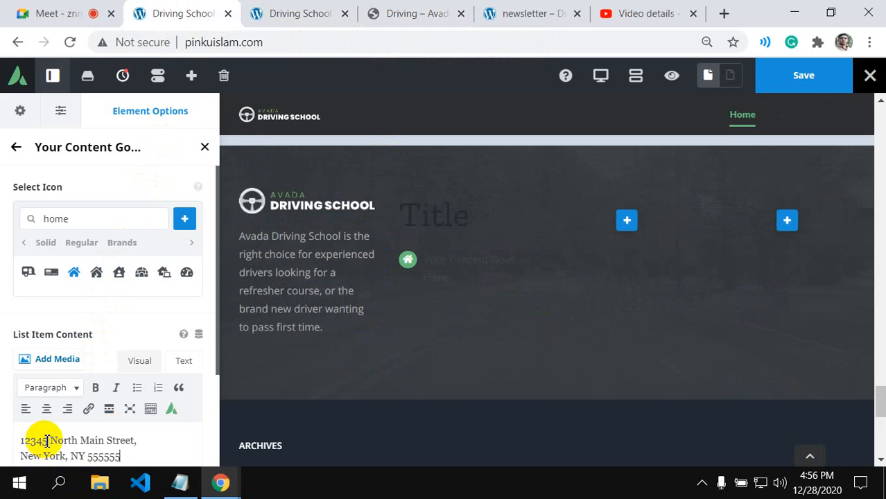
pyautogui.scroll(-2, 114, 423)
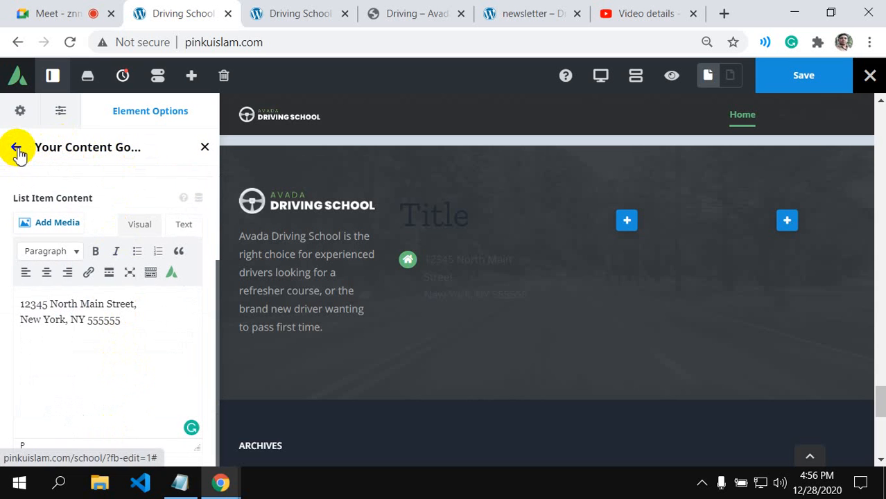
pyautogui.click(17, 150)
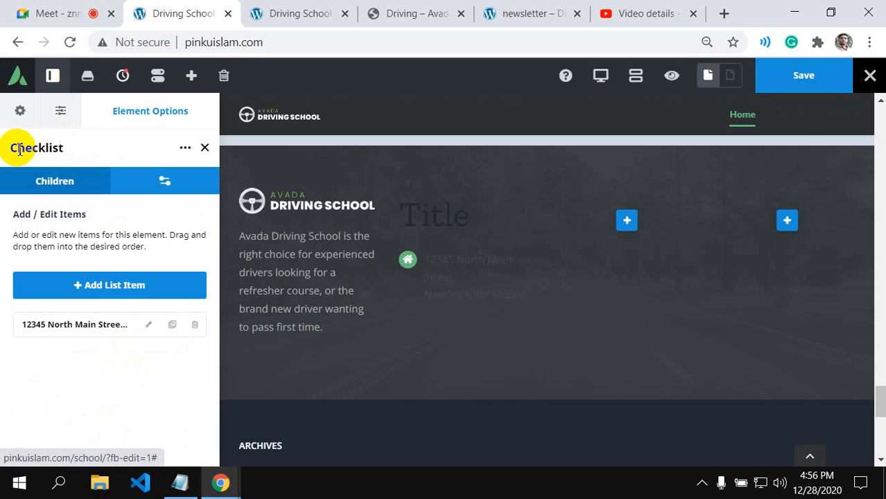
# - Set the Checklist Icon Circle option to No in the checklist's general settings
pyautogui.click(165, 181)
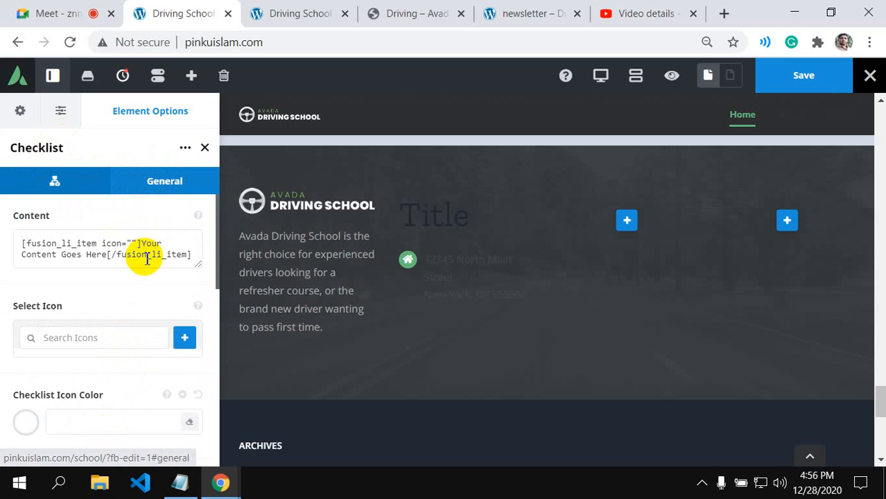
pyautogui.scroll(-3, 144, 251)
pyautogui.scroll(-5, 128, 344)
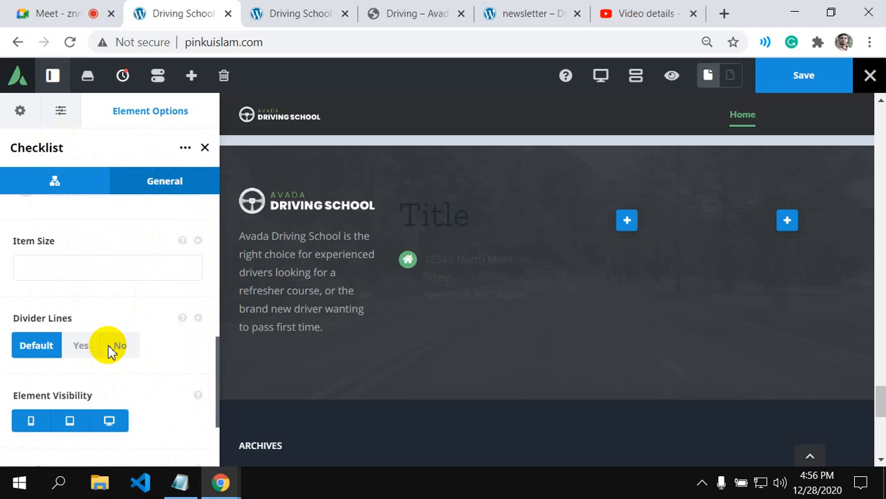
pyautogui.scroll(-2, 113, 340)
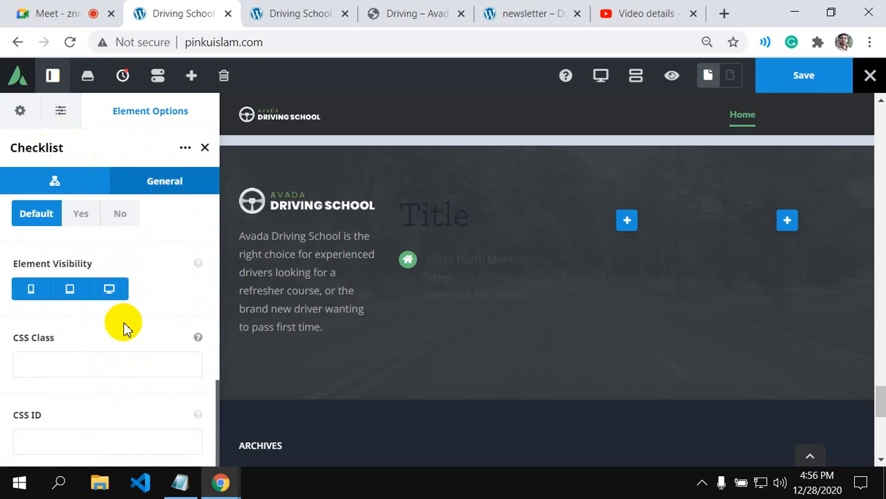
pyautogui.scroll(2, 125, 331)
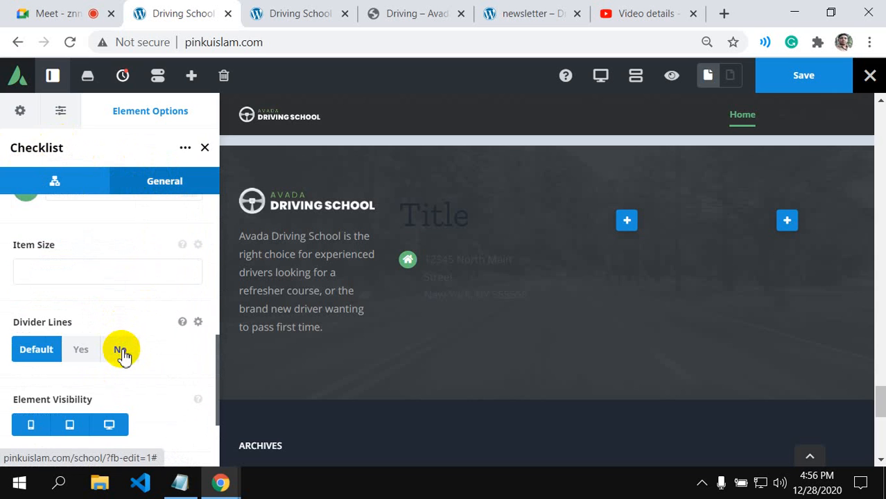
pyautogui.scroll(2, 122, 354)
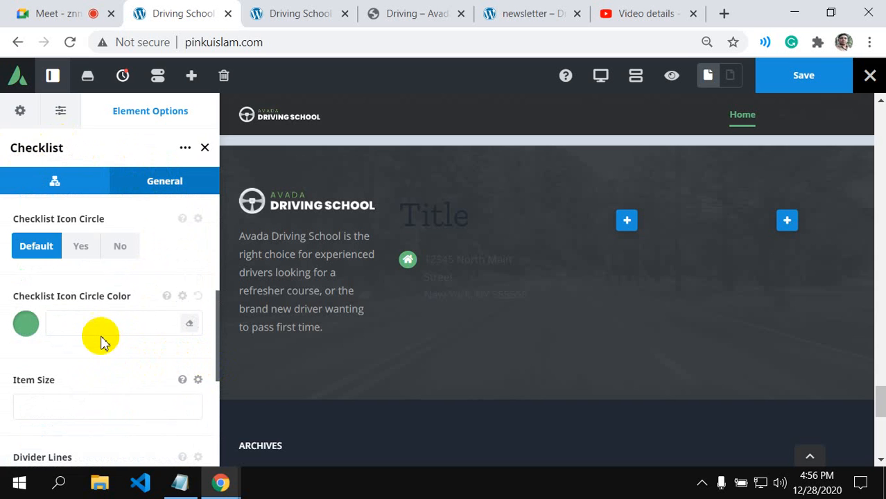
pyautogui.scroll(2, 103, 347)
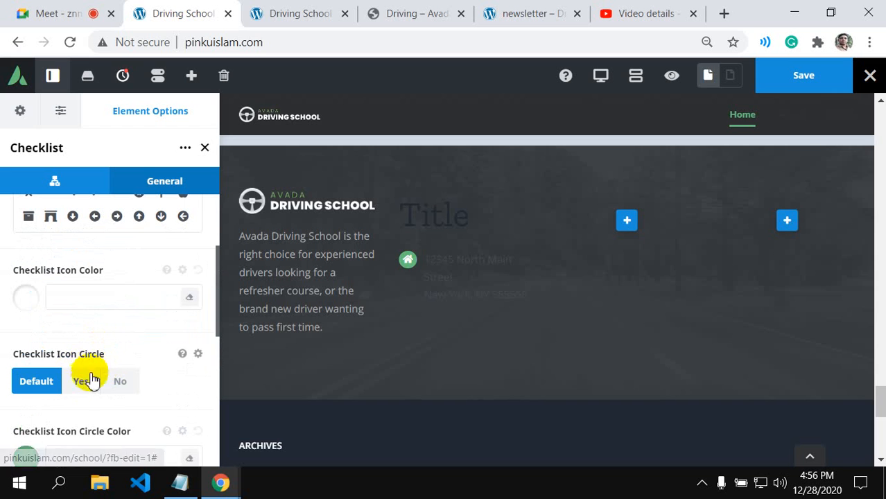
pyautogui.click(121, 389)
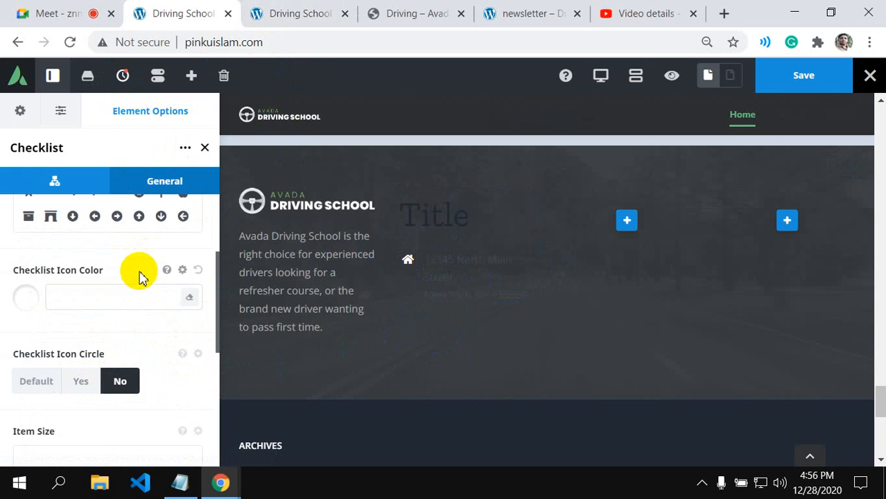
pyautogui.click(159, 216)
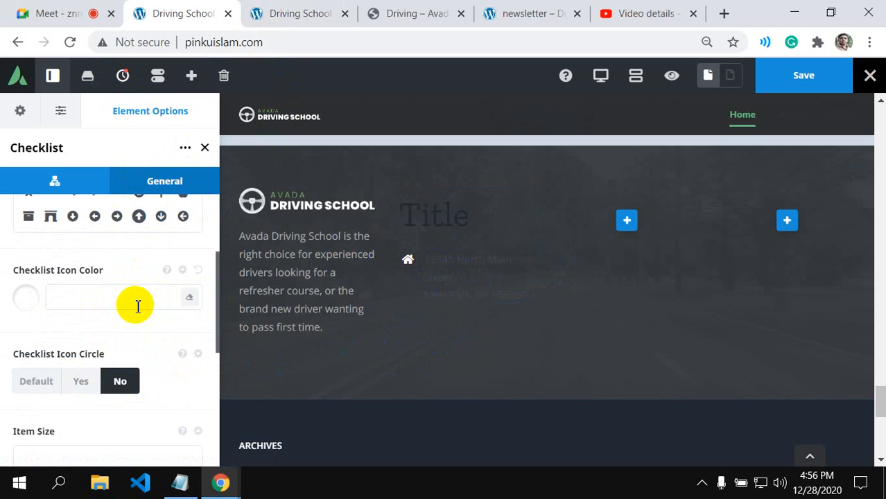
# - Duplicate the address item in the checklist three times and review the four-item list in the footer
pyautogui.click(70, 182)
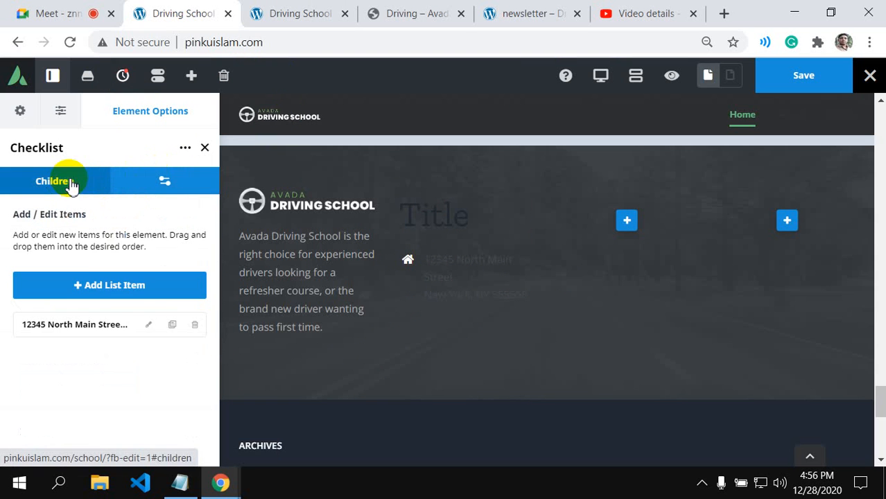
pyautogui.click(173, 325)
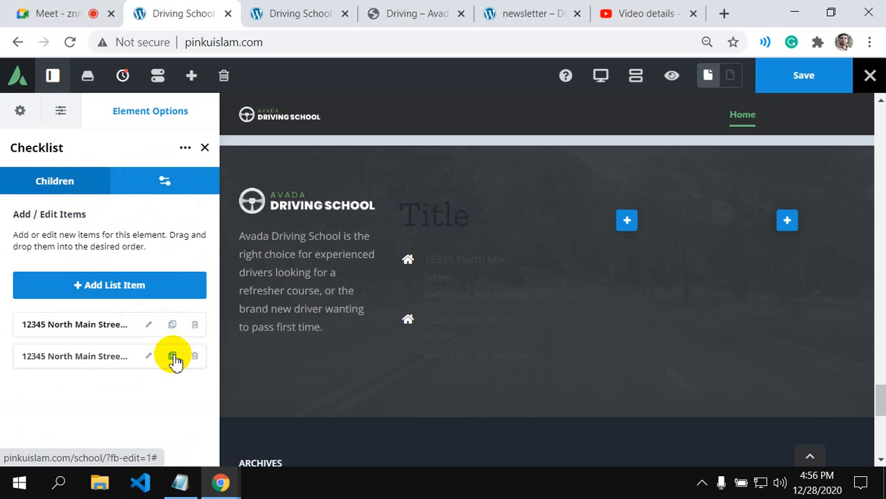
pyautogui.click(172, 356)
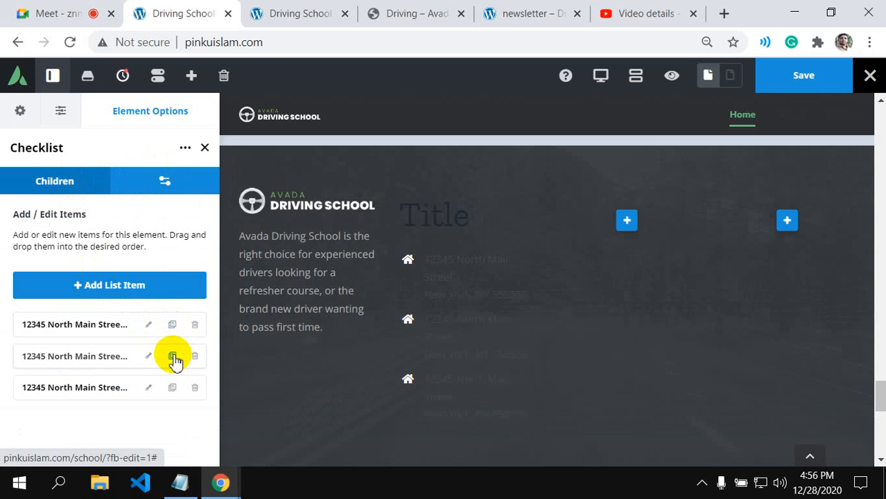
pyautogui.click(173, 356)
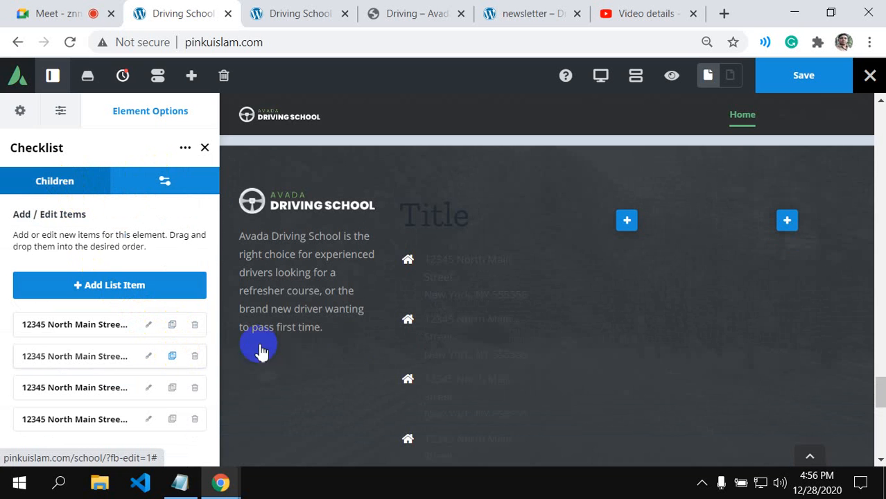
pyautogui.scroll(-2, 455, 158)
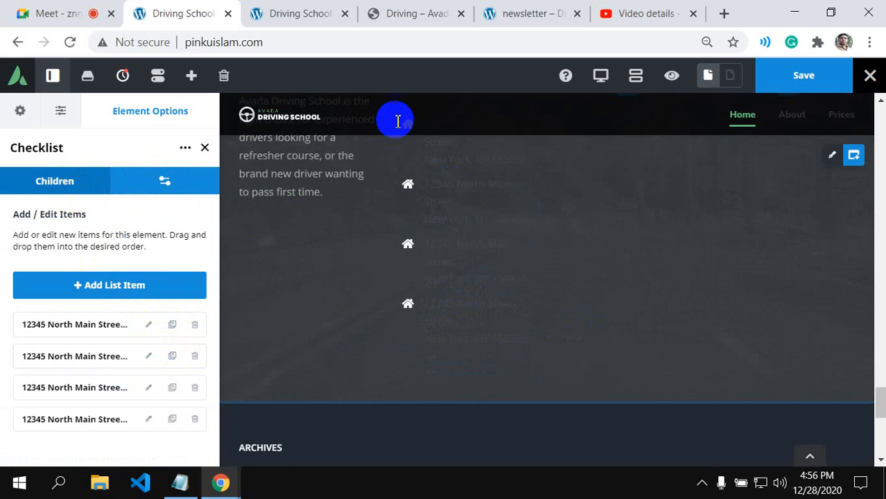
pyautogui.scroll(-2, 384, 219)
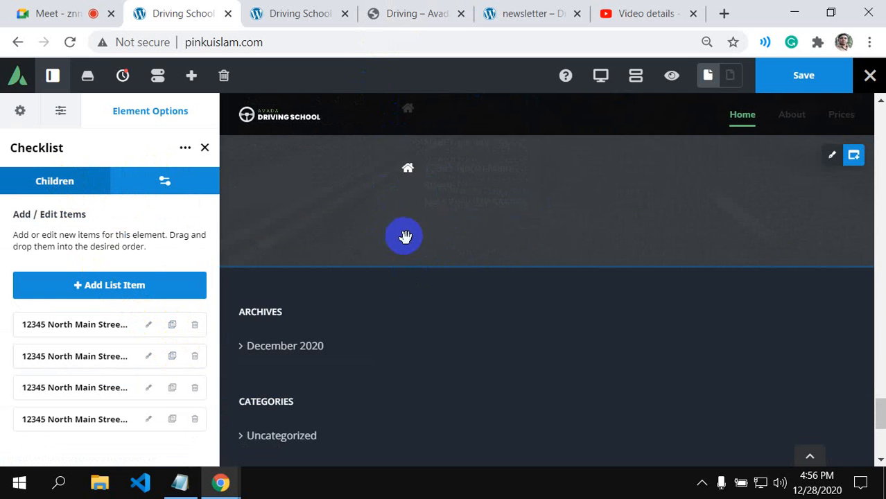
pyautogui.scroll(6, 404, 237)
pyautogui.scroll(-4, 653, 307)
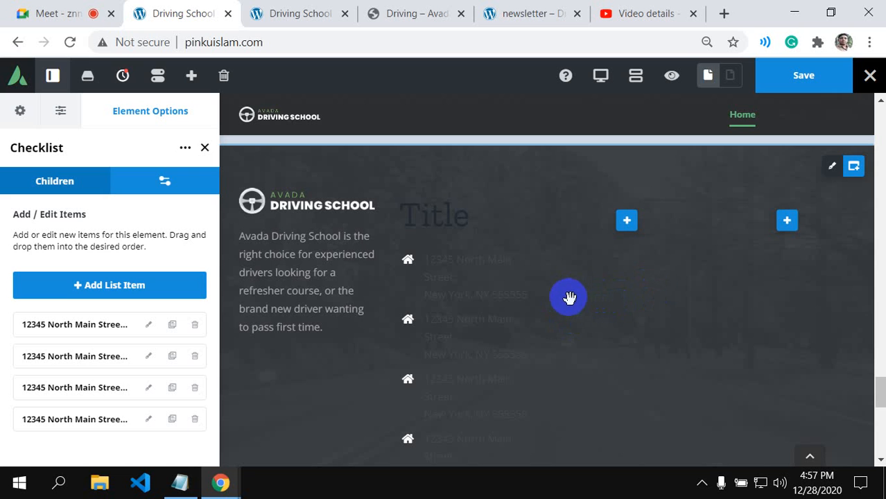
# - Duplicate the footer's second column with its title and checklist, and check the COURSES column in the demo site's footer
pyautogui.click(407, 15)
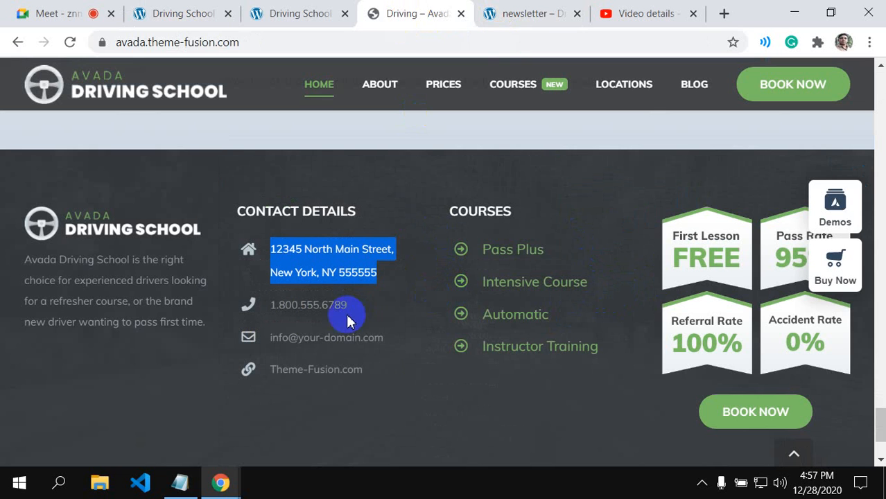
pyautogui.click(183, 18)
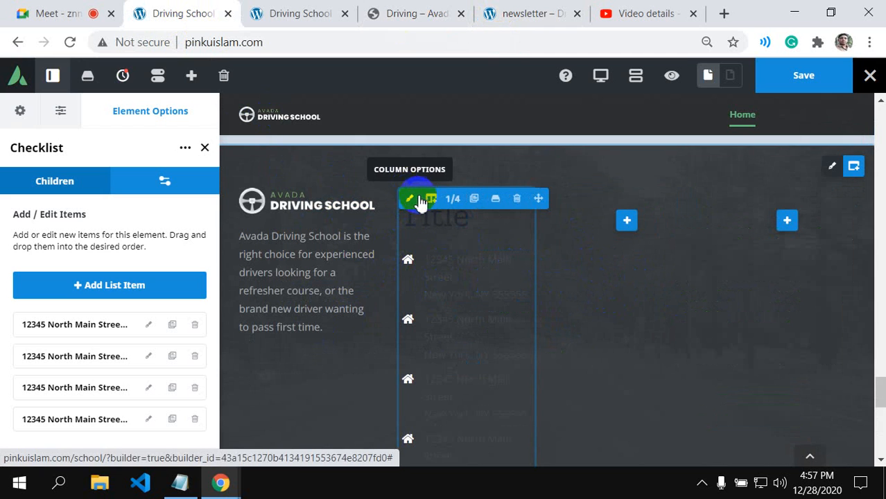
pyautogui.click(475, 202)
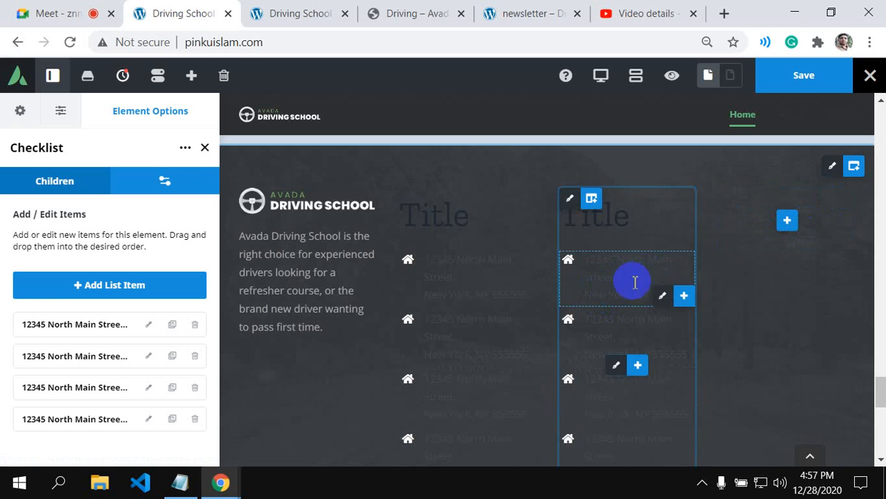
pyautogui.click(390, 14)
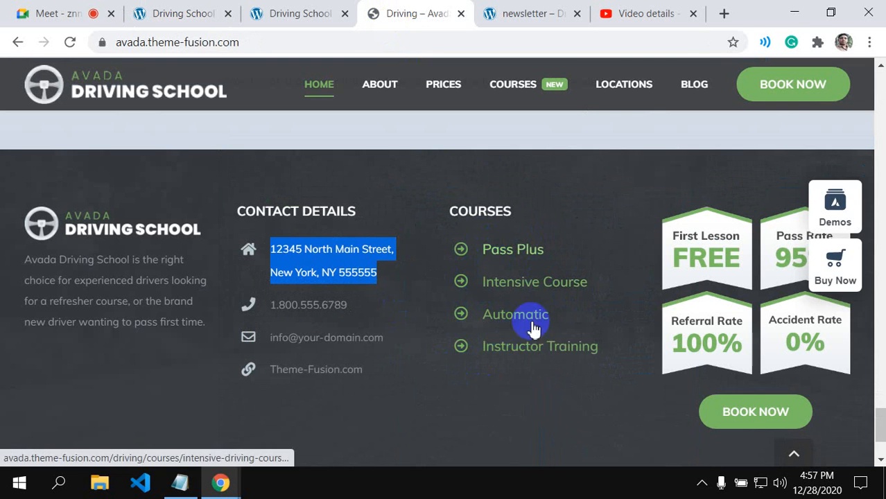
pyautogui.click(160, 10)
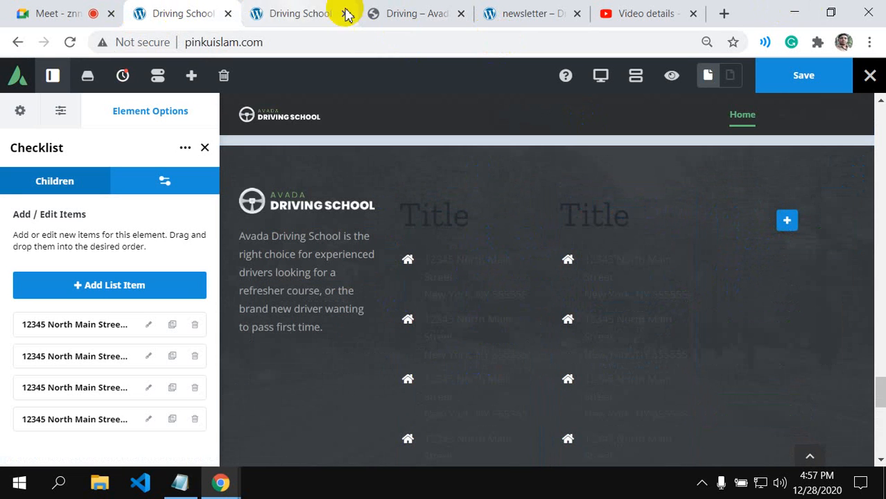
# - Check the demo site's footer, then add an Image element to the empty fourth column of the footer being built
pyautogui.click(406, 13)
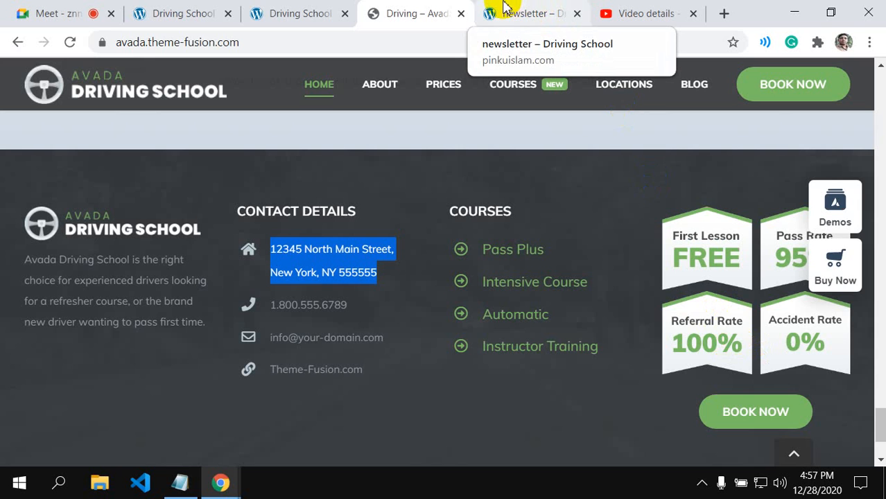
pyautogui.click(184, 13)
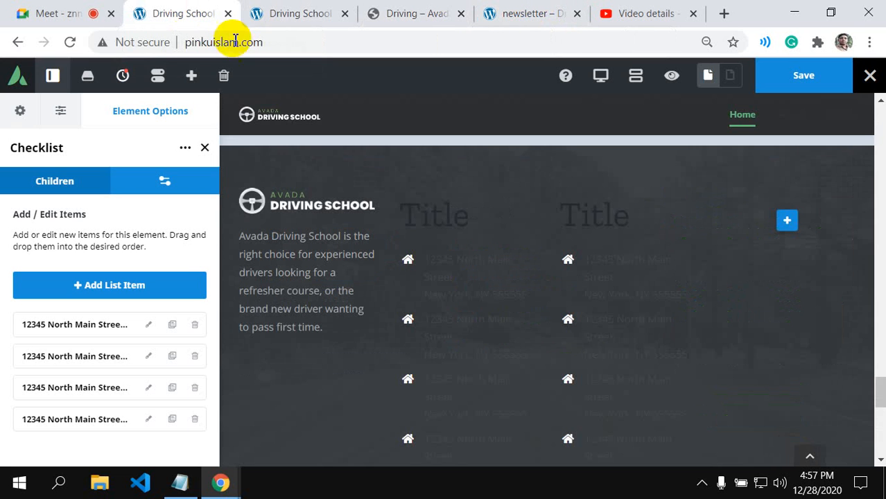
pyautogui.click(785, 220)
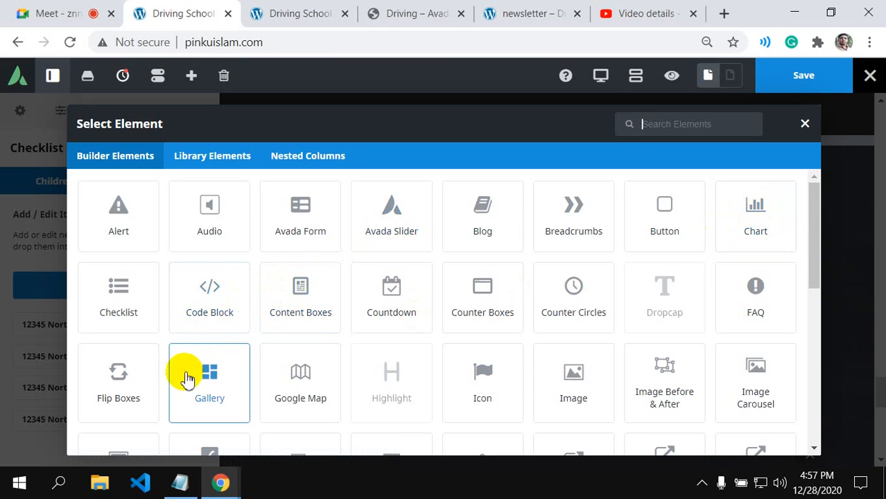
pyautogui.write('i')
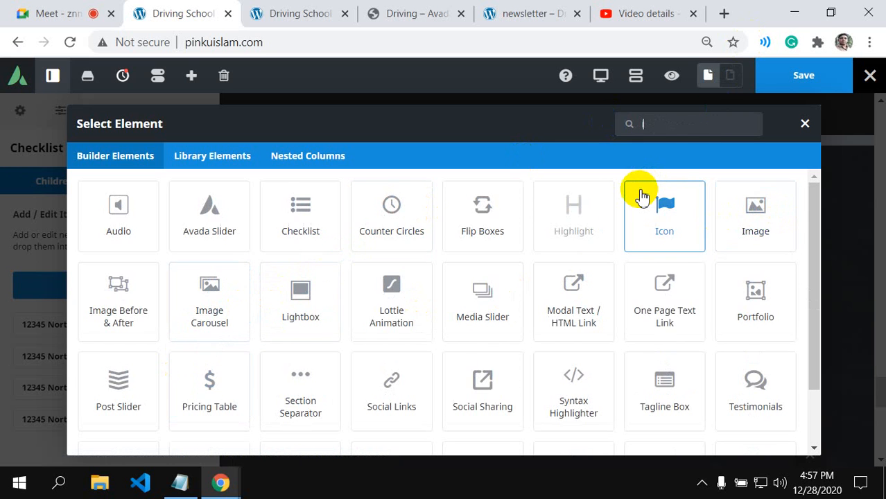
pyautogui.write('m')
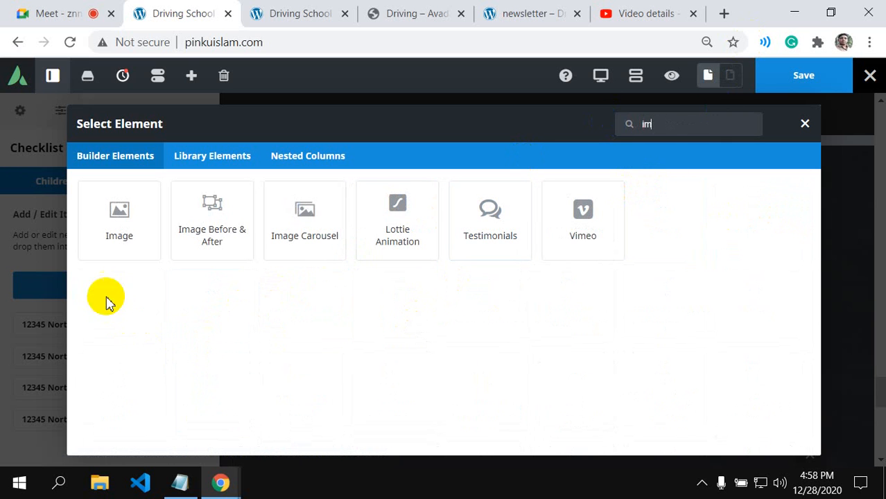
pyautogui.click(120, 232)
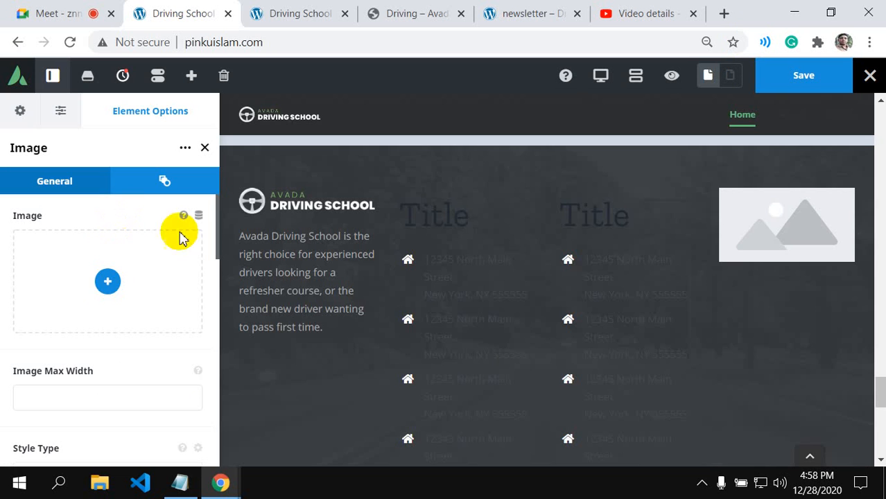
# - Insert footer-ad-grid.png from the media library as the footer column's image
pyautogui.click(110, 288)
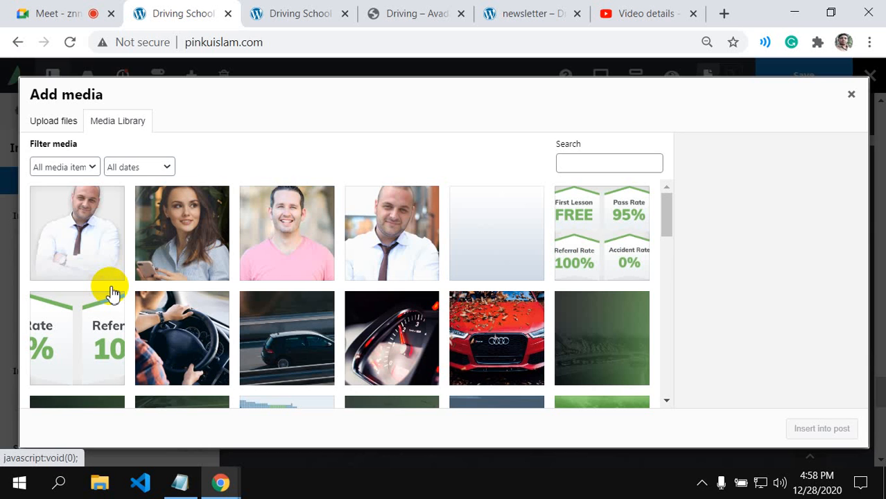
pyautogui.scroll(-2, 562, 243)
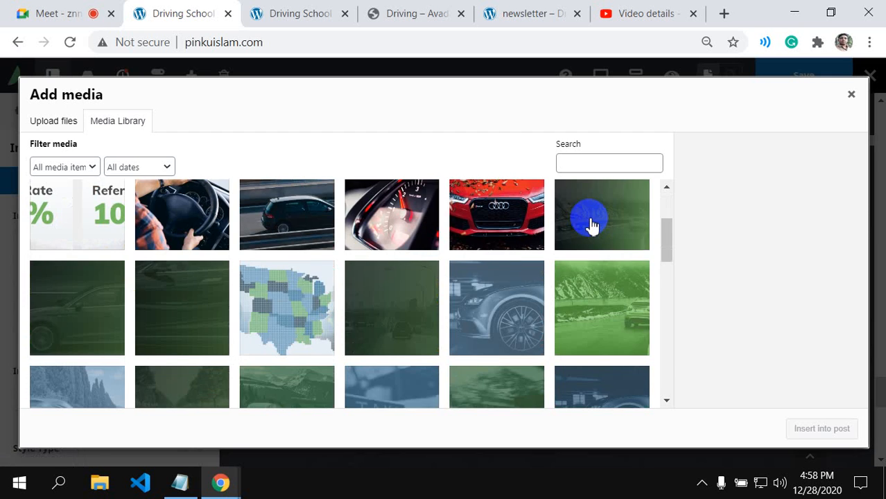
pyautogui.scroll(2, 591, 301)
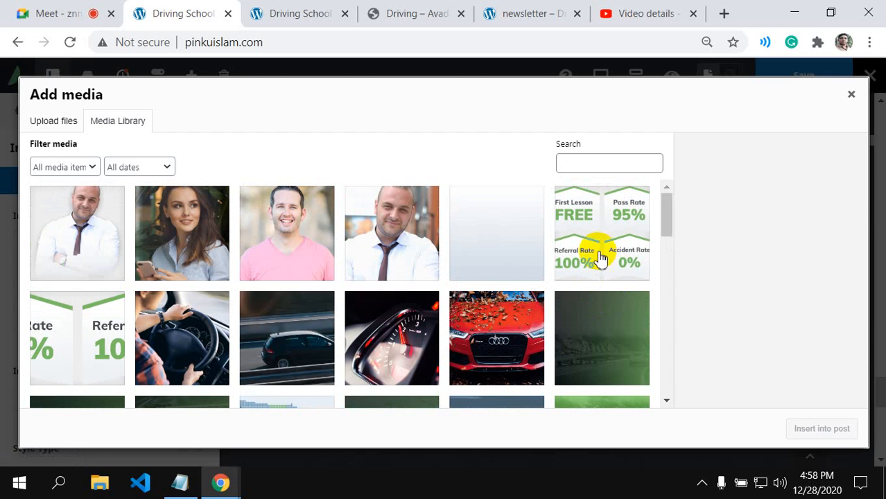
pyautogui.click(601, 258)
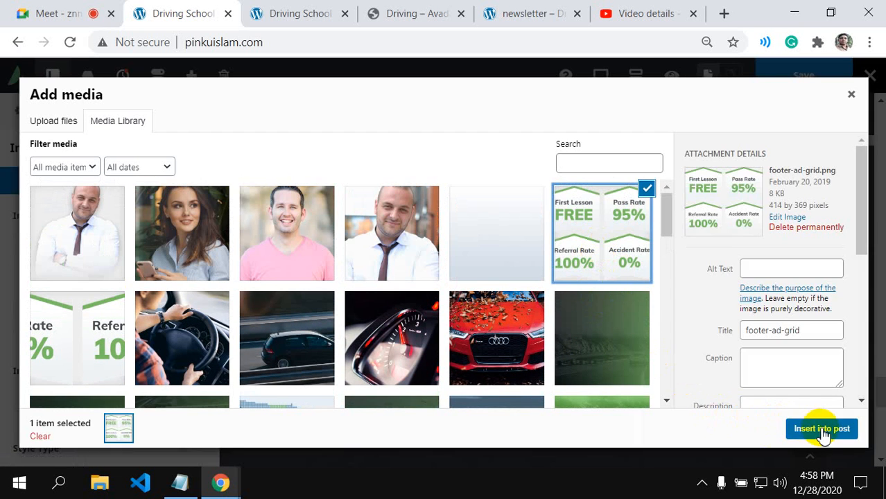
pyautogui.click(822, 429)
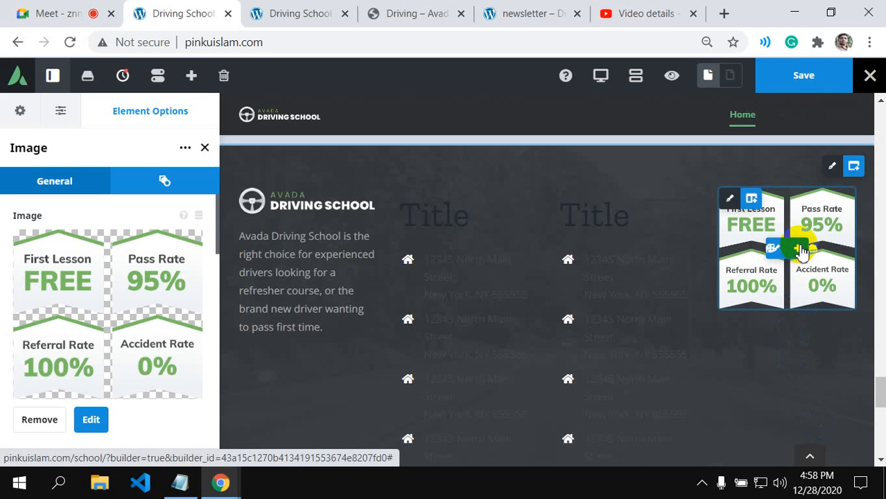
# - Add a Button element below the rates image in the footer column and look through its general options
pyautogui.click(799, 249)
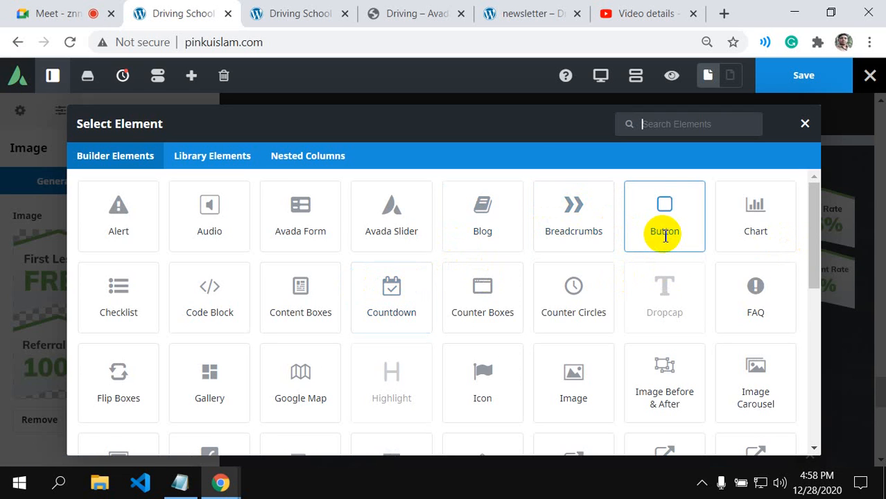
pyautogui.click(665, 232)
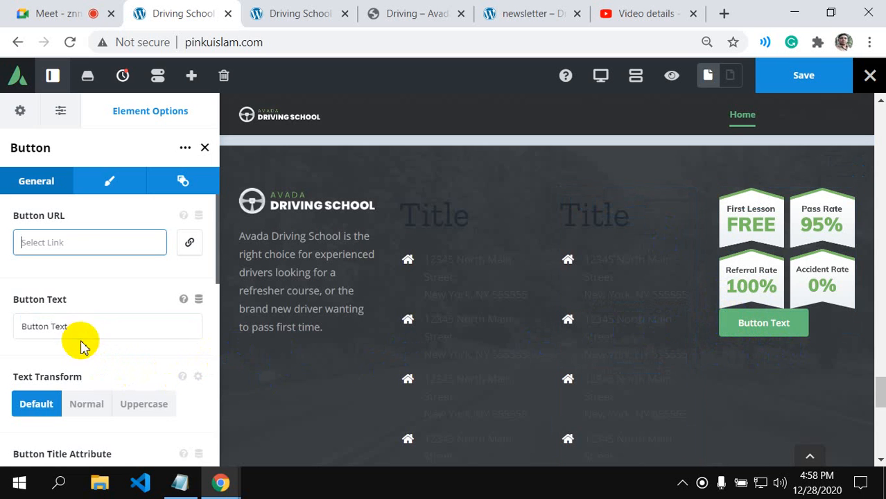
pyautogui.click(64, 243)
pyautogui.scroll(-4, 64, 243)
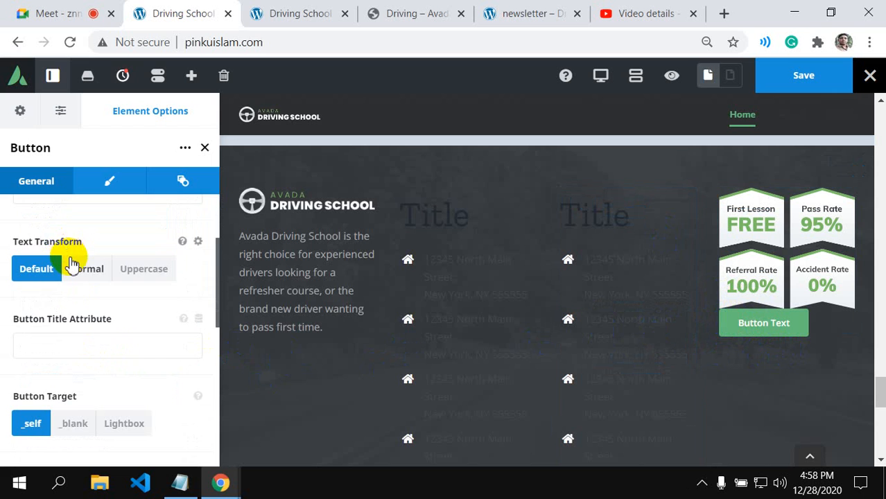
pyautogui.scroll(-2, 72, 258)
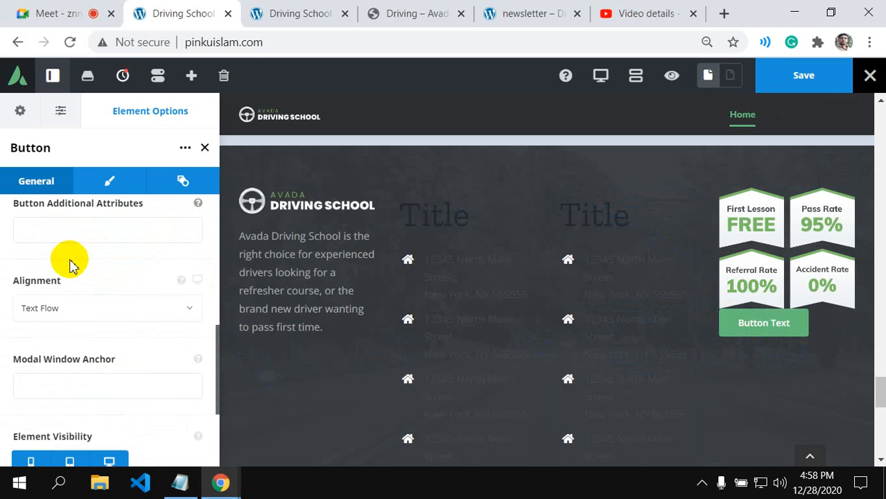
pyautogui.scroll(5, 71, 267)
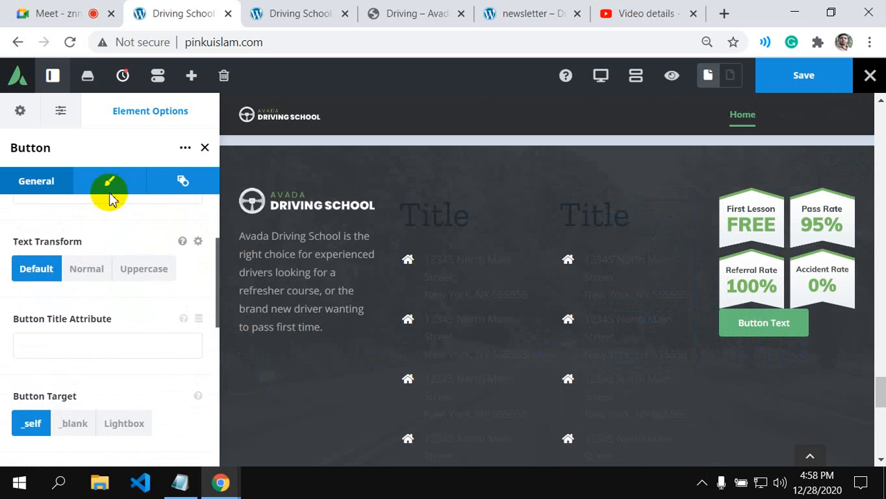
# - Set the footer button's top margin to 40px in its design options
pyautogui.click(110, 180)
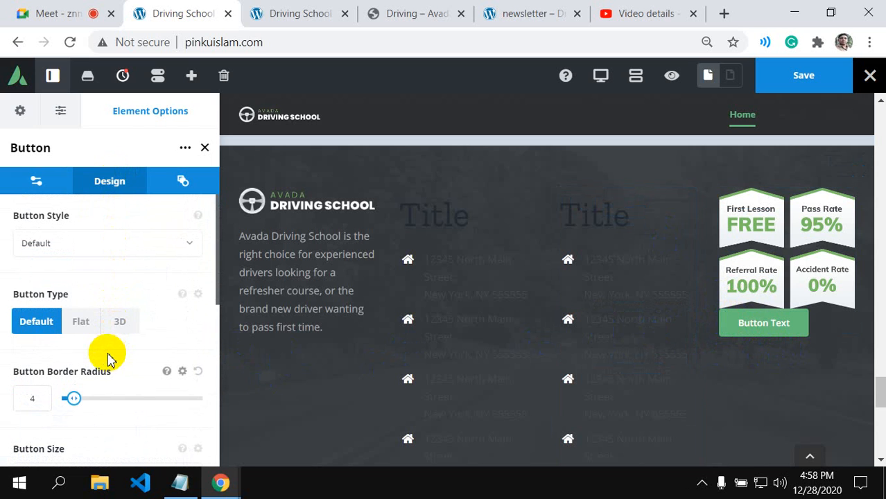
pyautogui.scroll(-2, 107, 359)
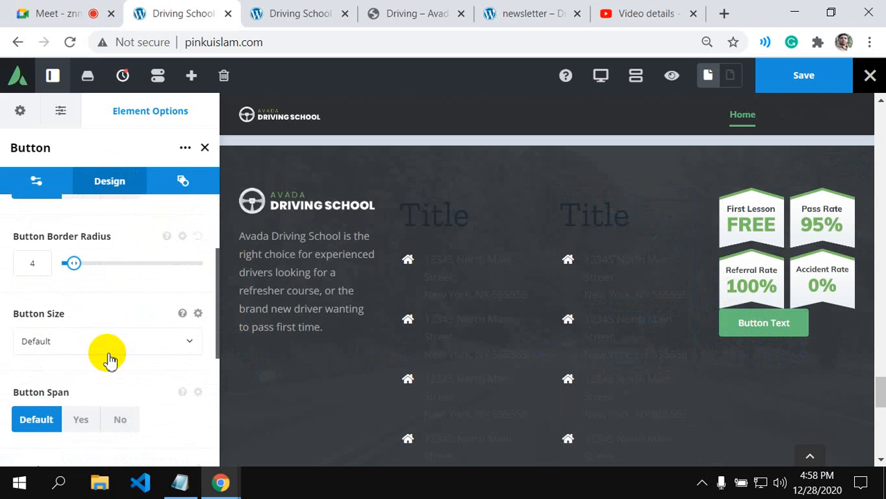
pyautogui.scroll(-2, 108, 359)
pyautogui.click(38, 372)
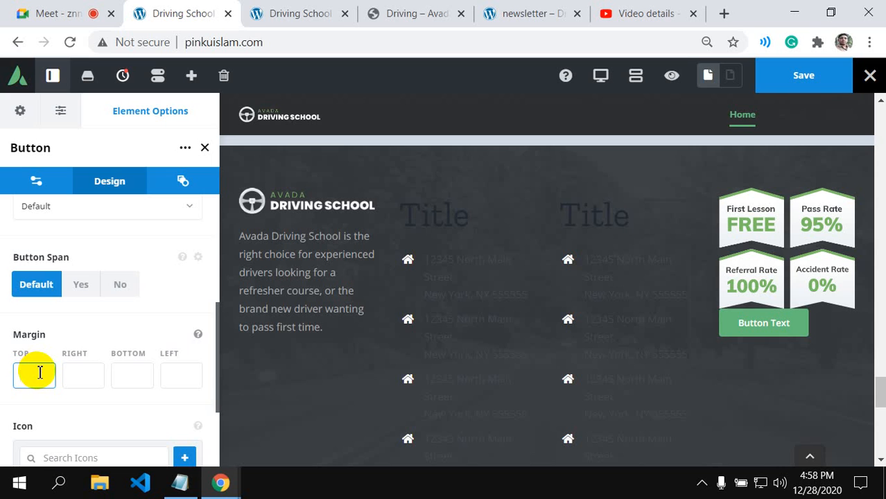
pyautogui.write('40')
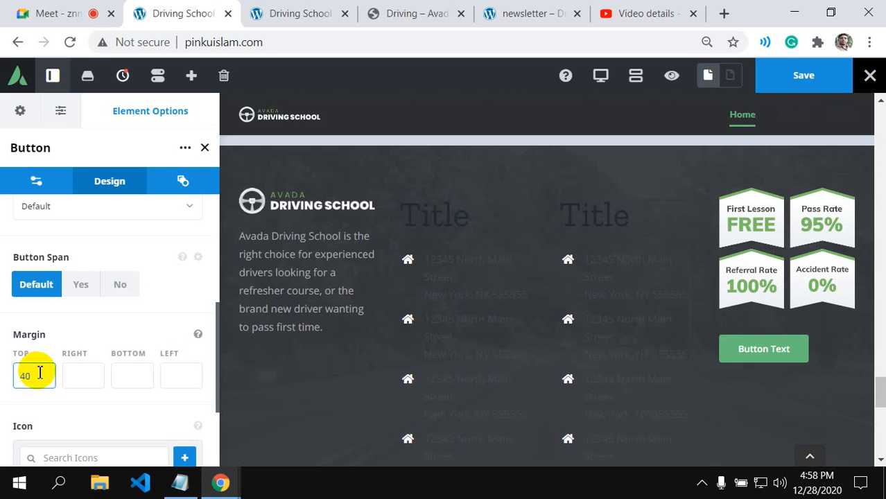
pyautogui.write('px')
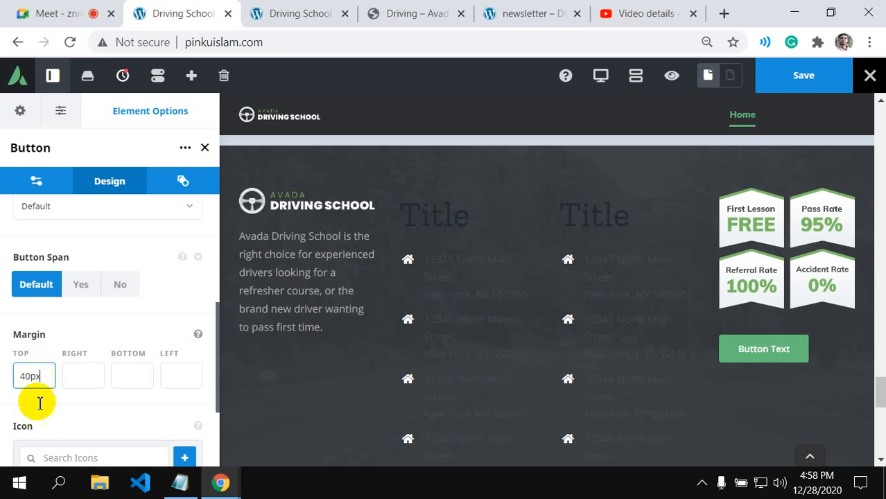
pyautogui.click(89, 386)
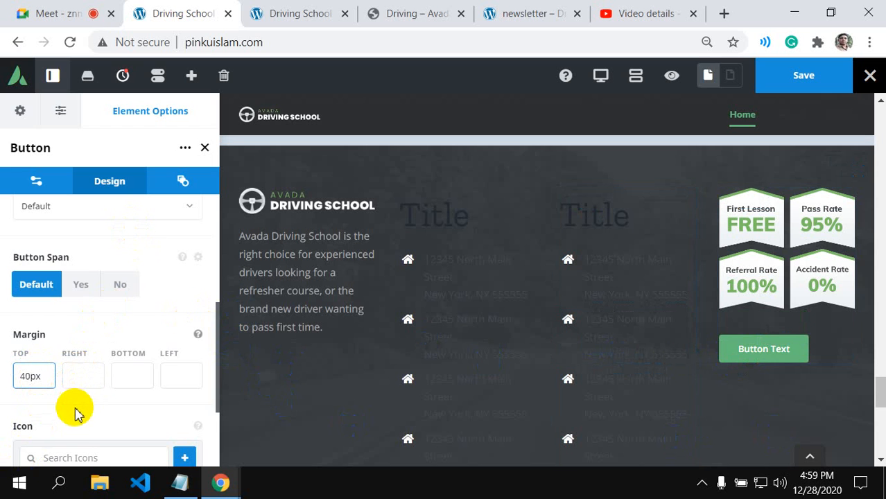
pyautogui.scroll(-2, 108, 378)
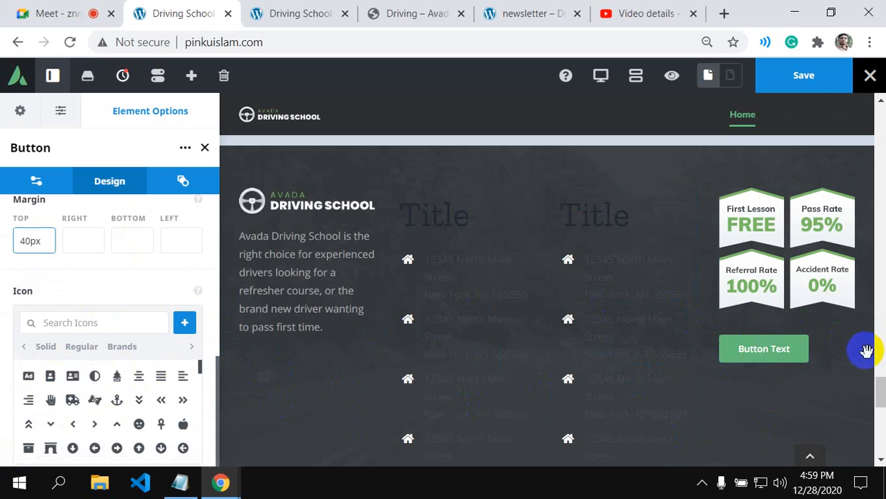
# - Compare the footer with the demo site's footer, then save the page being built
pyautogui.click(404, 17)
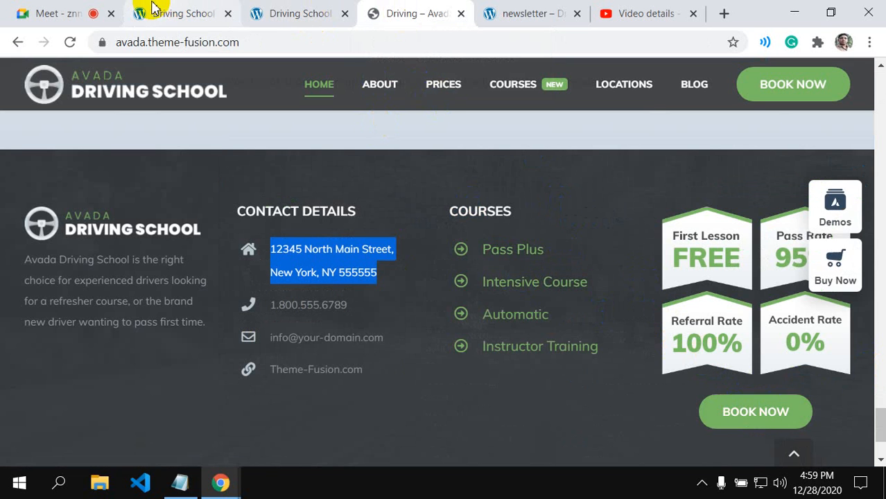
pyautogui.click(216, 8)
pyautogui.click(797, 74)
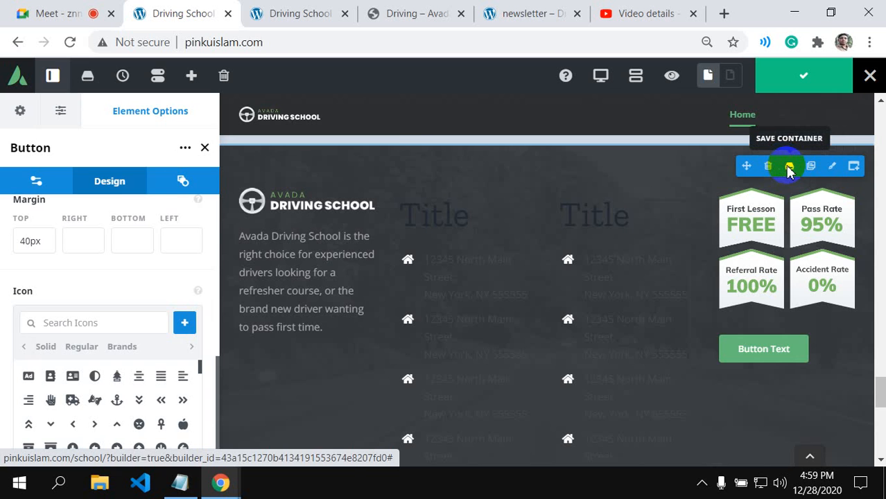
# - Save the footer container to the builder library as a global container named "footer" and close the library
pyautogui.click(789, 167)
pyautogui.click(290, 221)
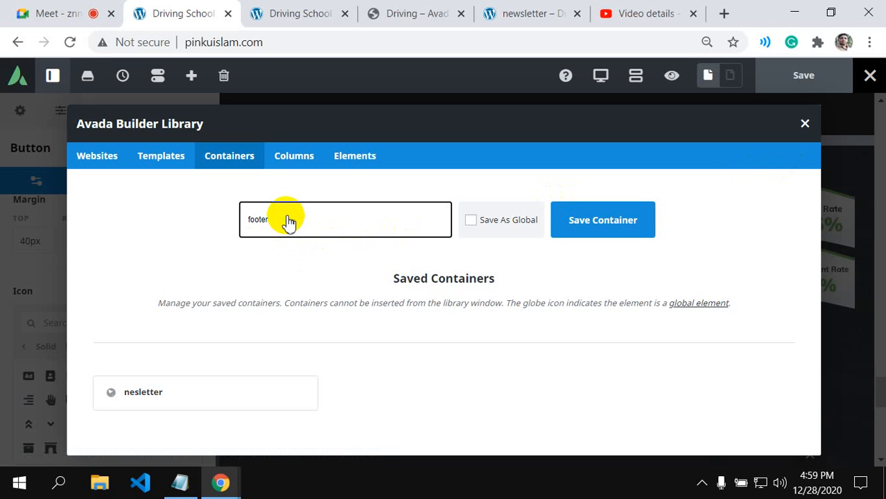
pyautogui.click(471, 221)
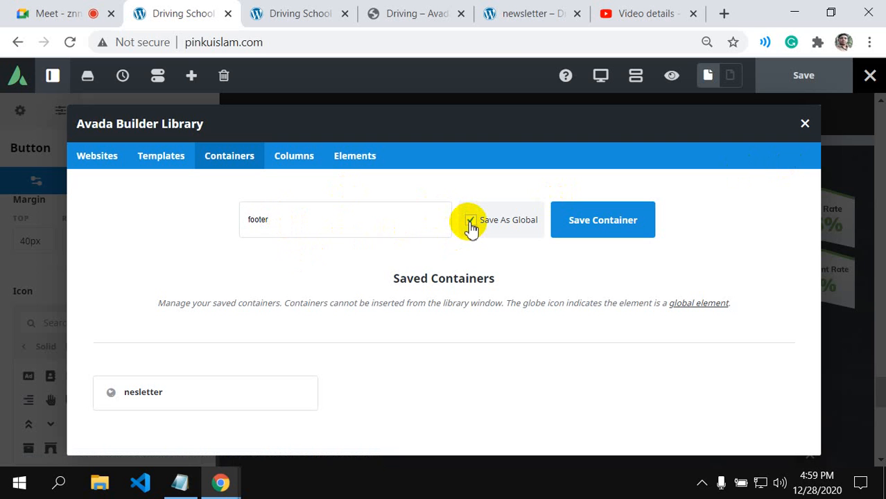
pyautogui.click(596, 223)
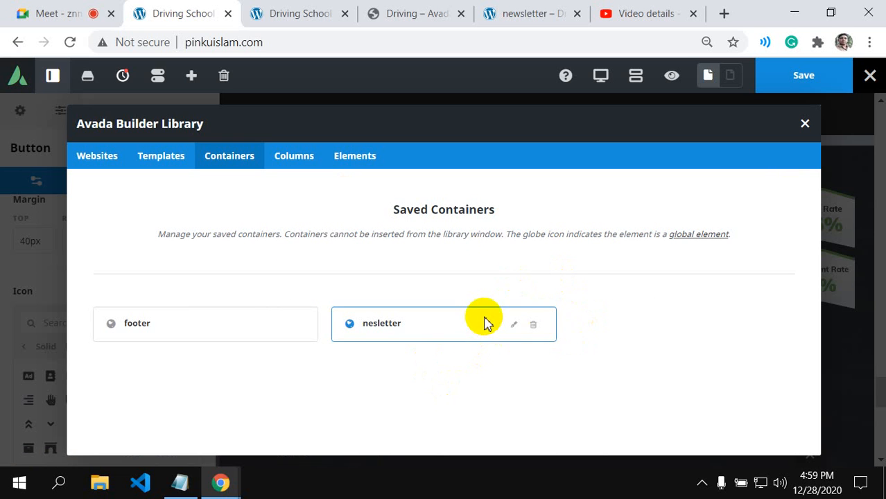
pyautogui.click(805, 125)
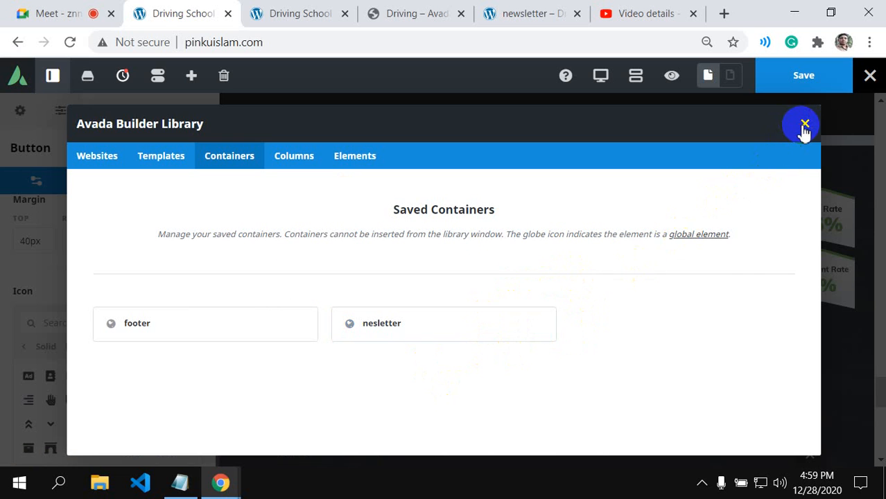
# - Switch to the driving school demo site and open its About page
pyautogui.scroll(8, 545, 277)
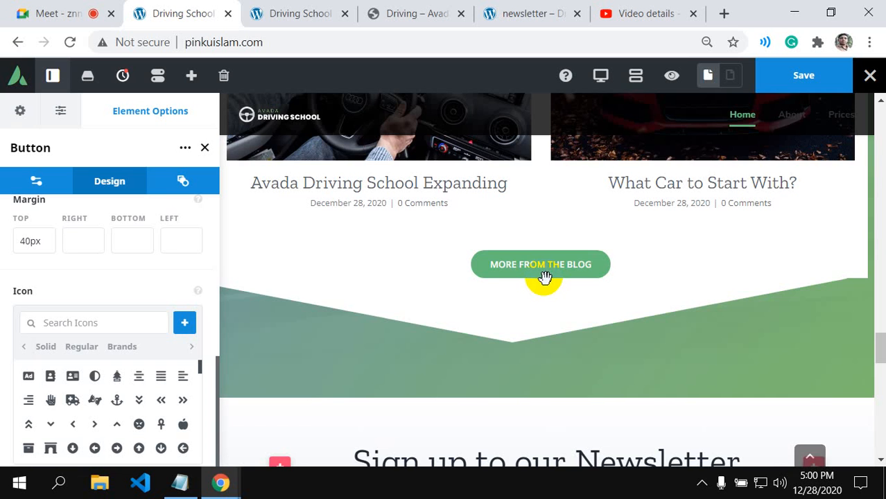
pyautogui.scroll(10, 388, 100)
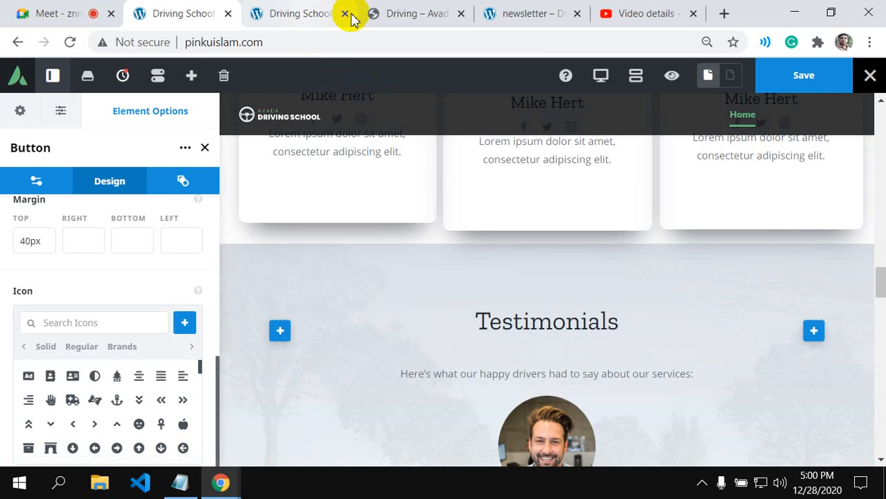
pyautogui.click(376, 15)
pyautogui.scroll(10, 464, 308)
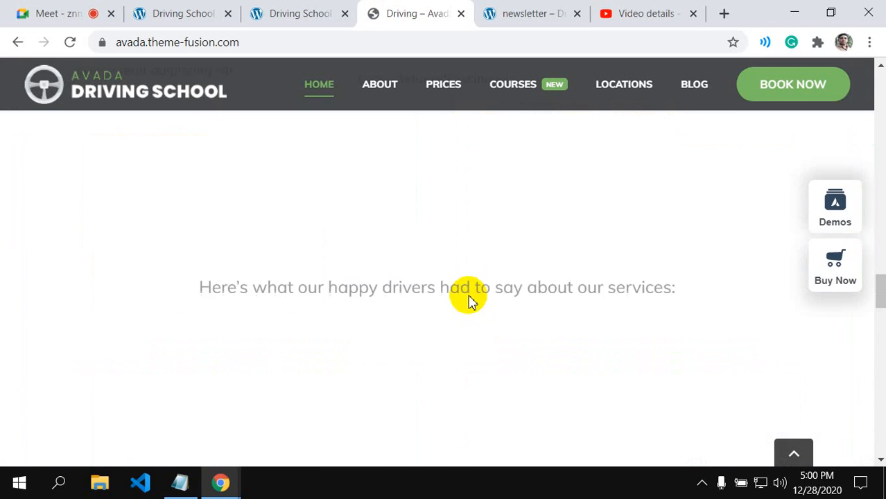
pyautogui.scroll(10, 472, 303)
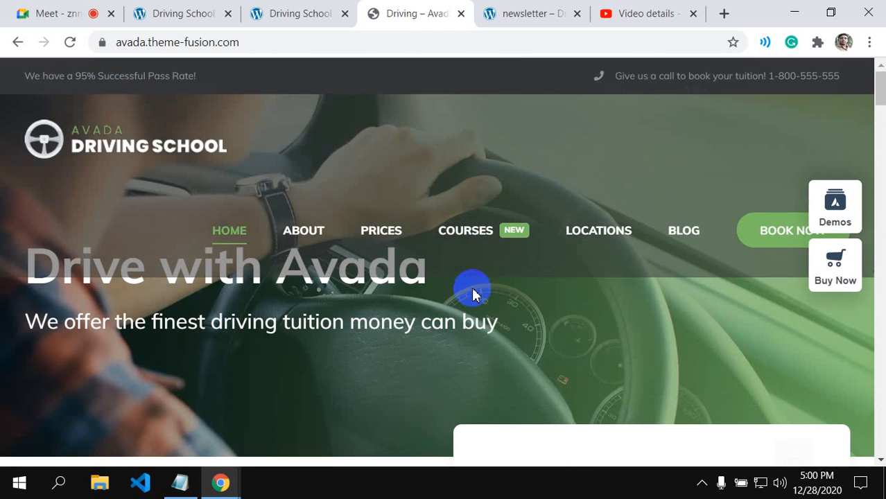
pyautogui.click(308, 233)
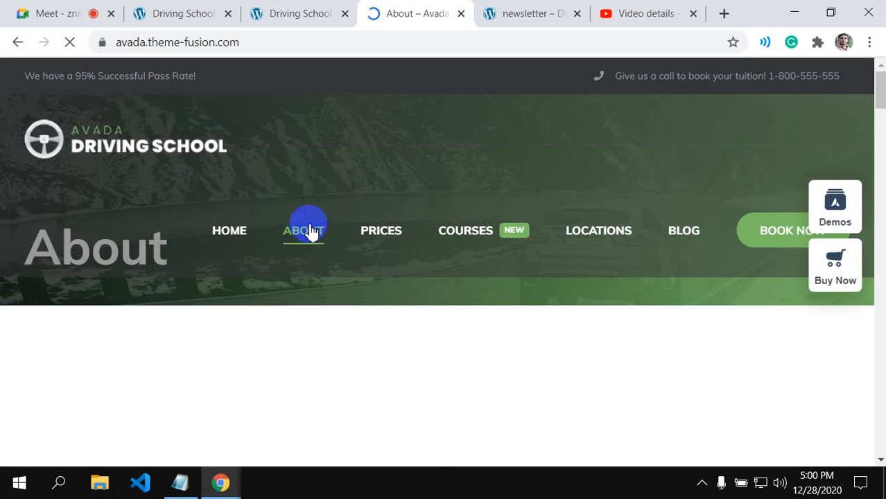
# - Examine the demo's About page, from the mission statement to the call banner, for sections shared with the home page
pyautogui.click(399, 233)
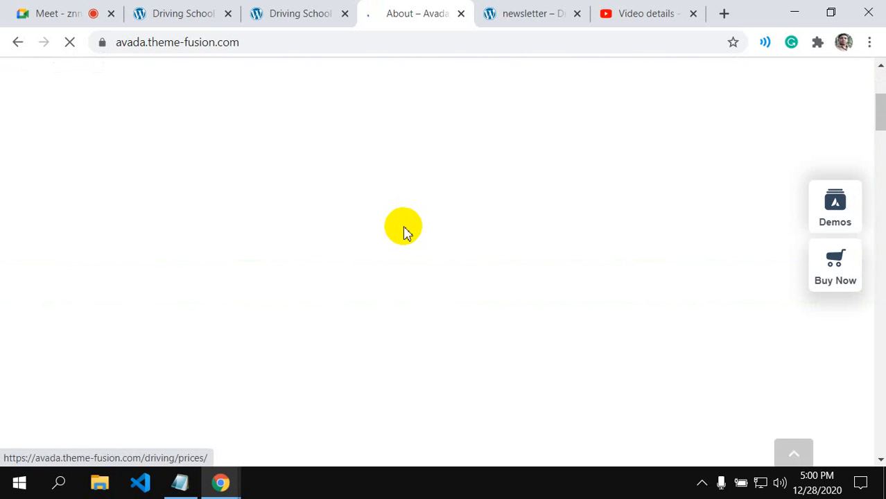
pyautogui.scroll(4, 405, 229)
pyautogui.scroll(-4, 406, 230)
pyautogui.scroll(4, 406, 230)
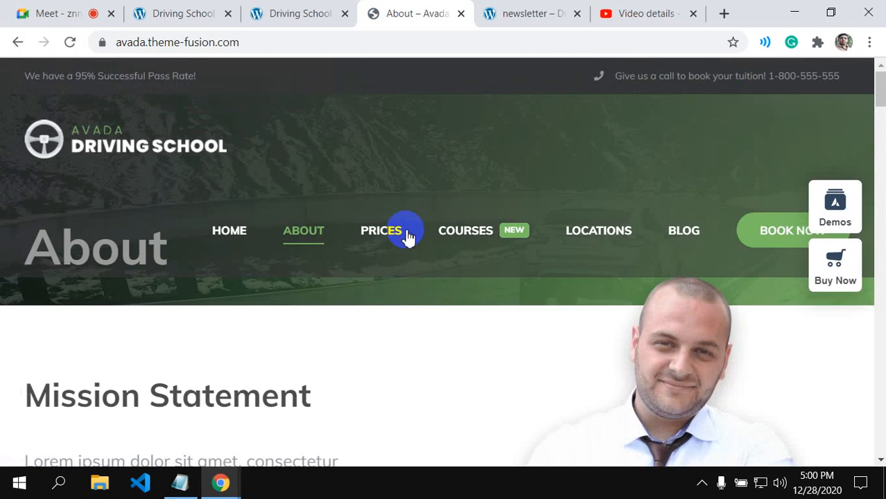
pyautogui.scroll(-10, 407, 236)
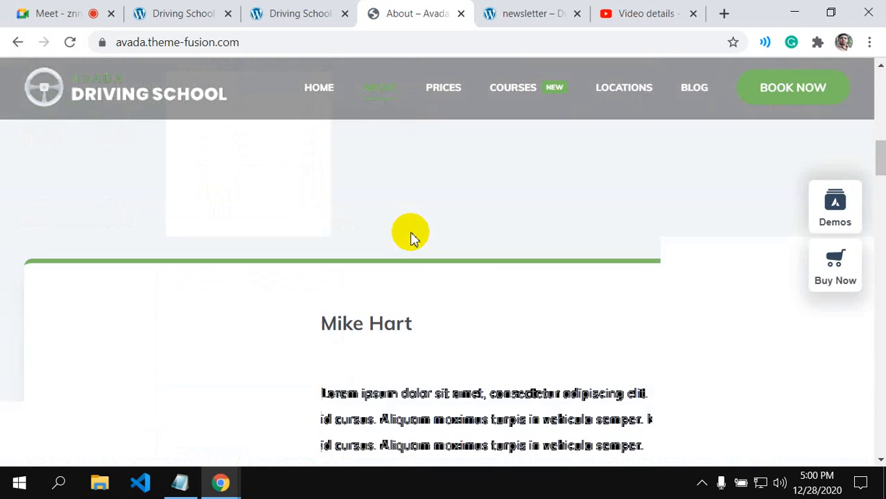
pyautogui.scroll(-8, 413, 235)
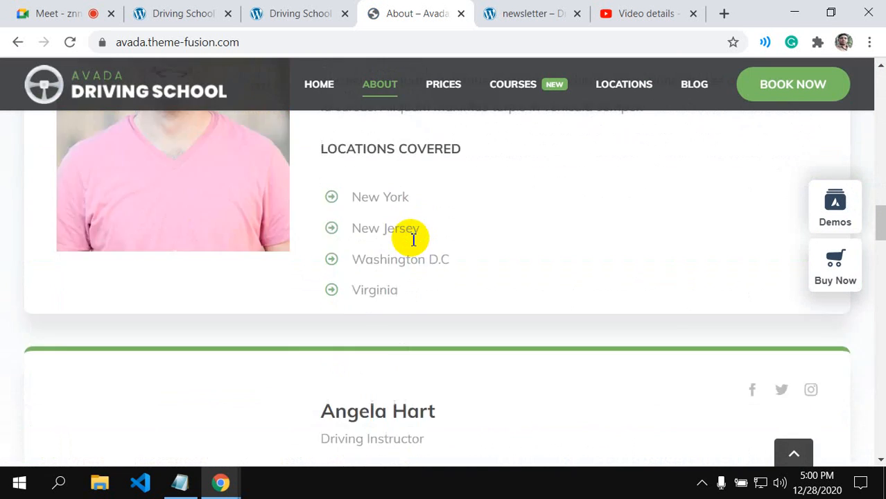
pyautogui.scroll(-10, 412, 239)
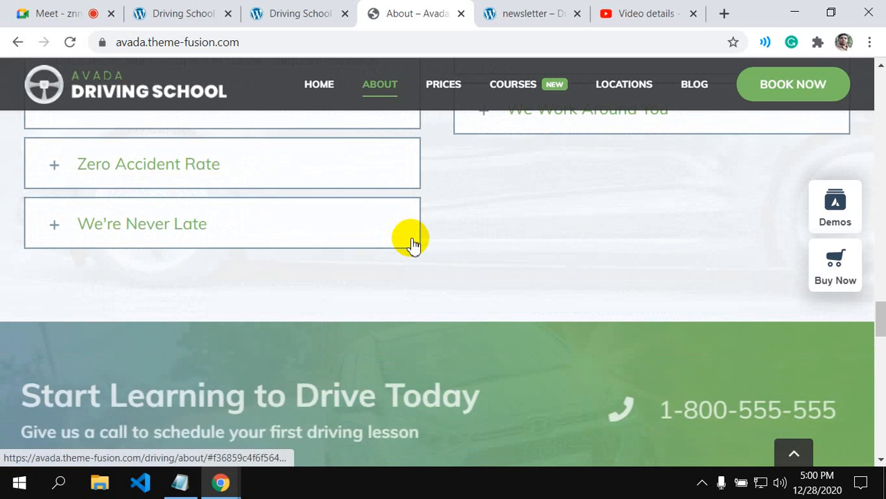
pyautogui.scroll(-2, 117, 332)
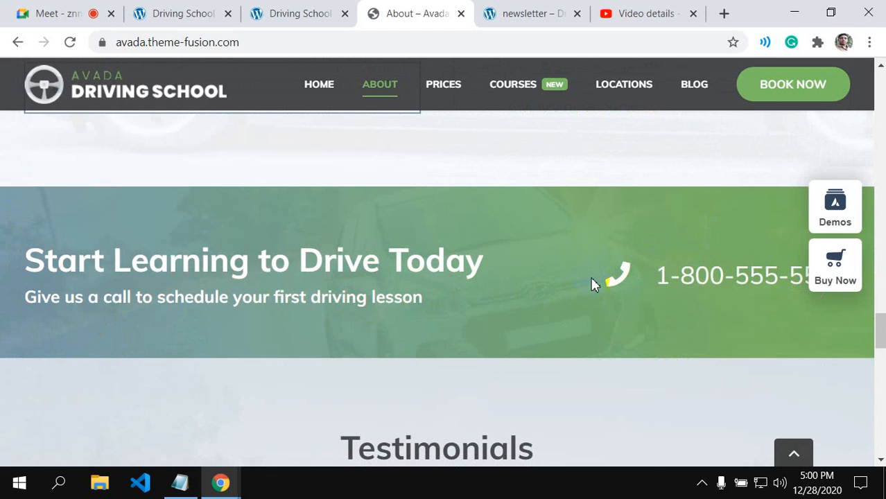
# - Save the "Start Learning to Drive Today" container to the builder library as a global container named "call"
pyautogui.click(189, 15)
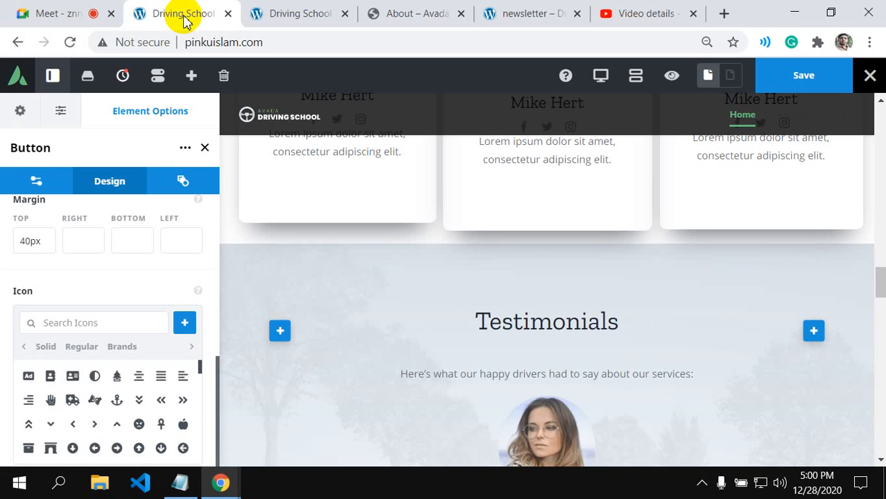
pyautogui.scroll(5, 677, 230)
pyautogui.scroll(10, 676, 232)
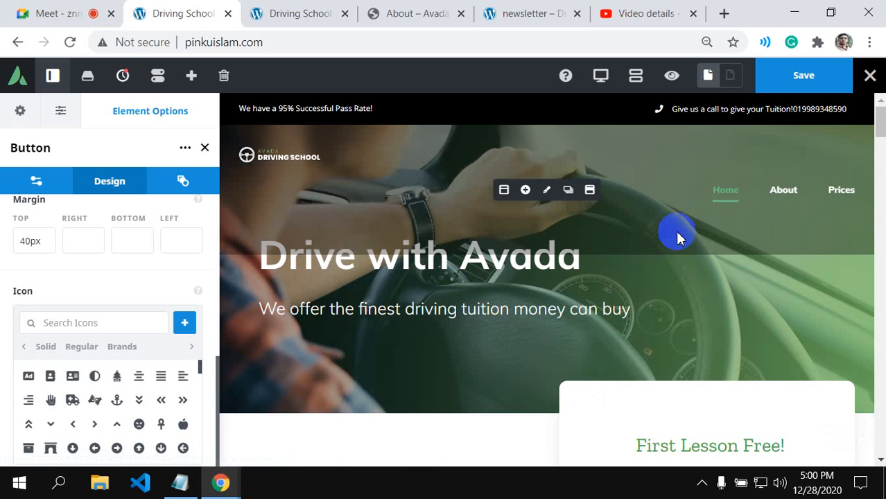
pyautogui.scroll(-10, 677, 232)
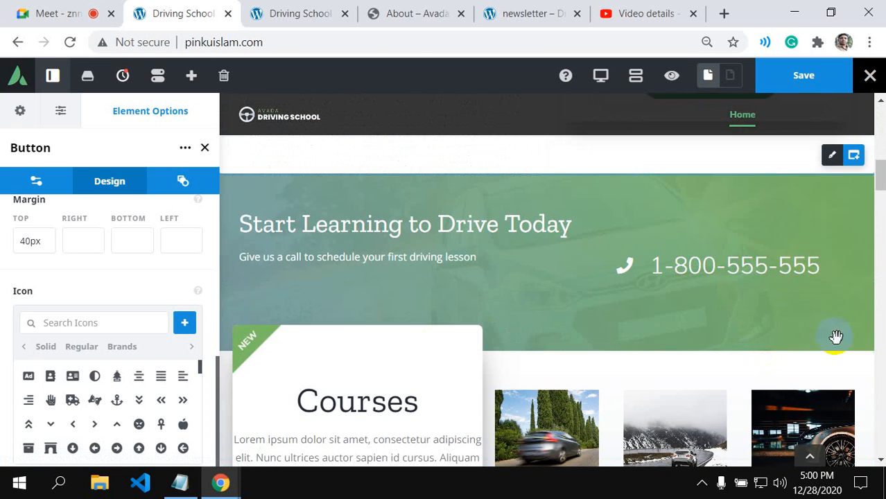
pyautogui.moveTo(829, 186)
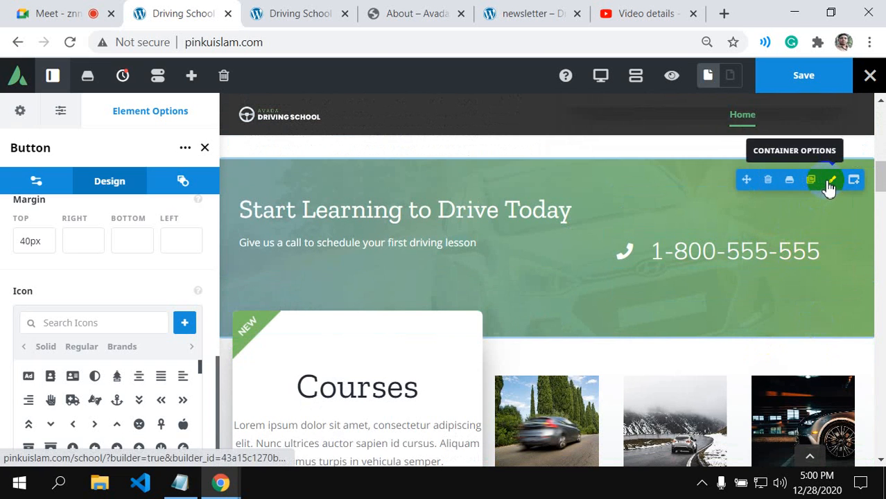
pyautogui.click(789, 181)
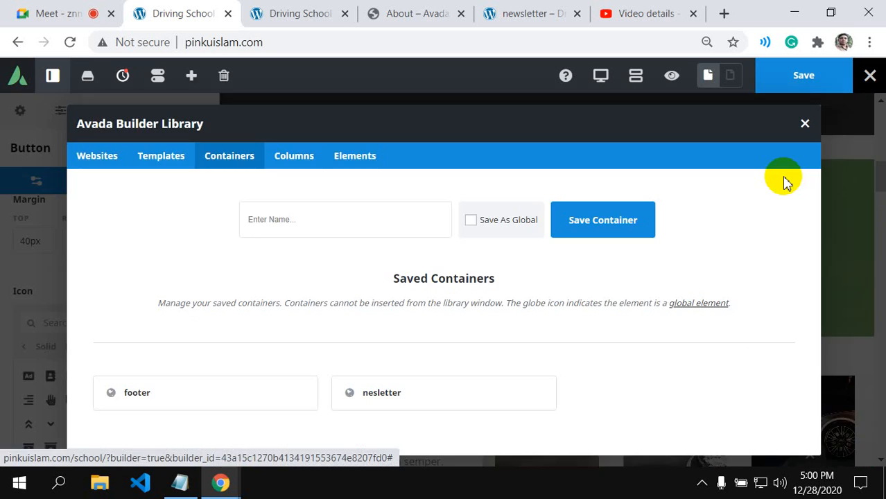
pyautogui.click(326, 223)
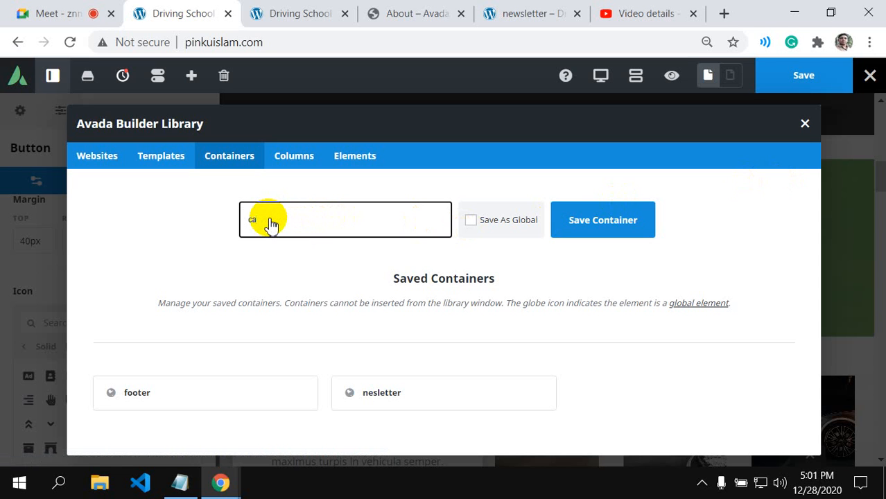
pyautogui.click(470, 221)
pyautogui.click(586, 224)
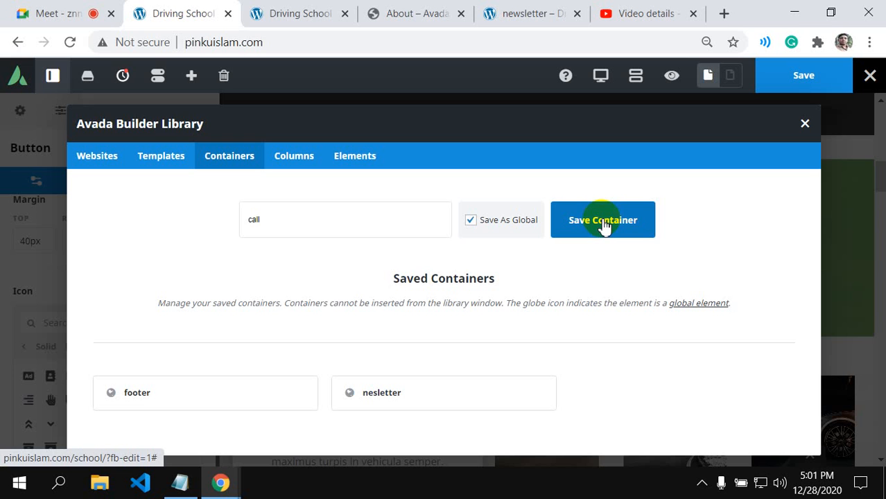
pyautogui.click(604, 224)
# - Compare the Testimonials section on the built home page with the one on the demo's About page
pyautogui.click(292, 13)
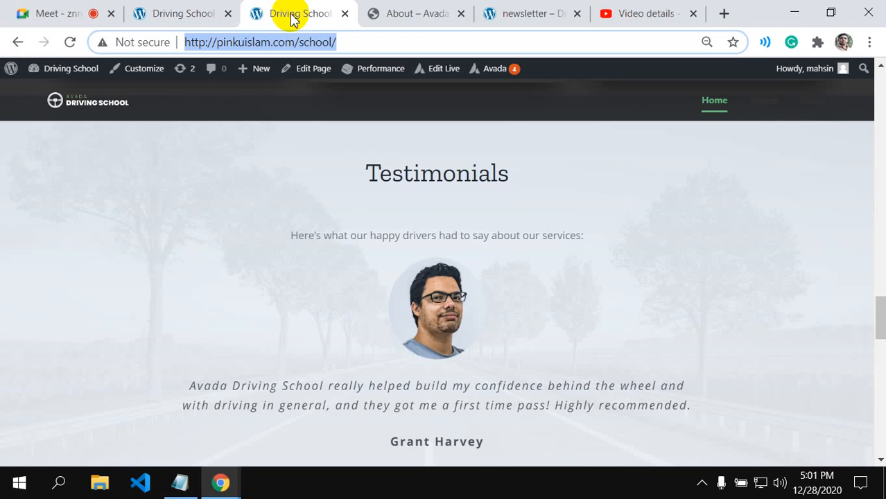
pyautogui.scroll(4, 375, 258)
pyautogui.scroll(-2, 372, 291)
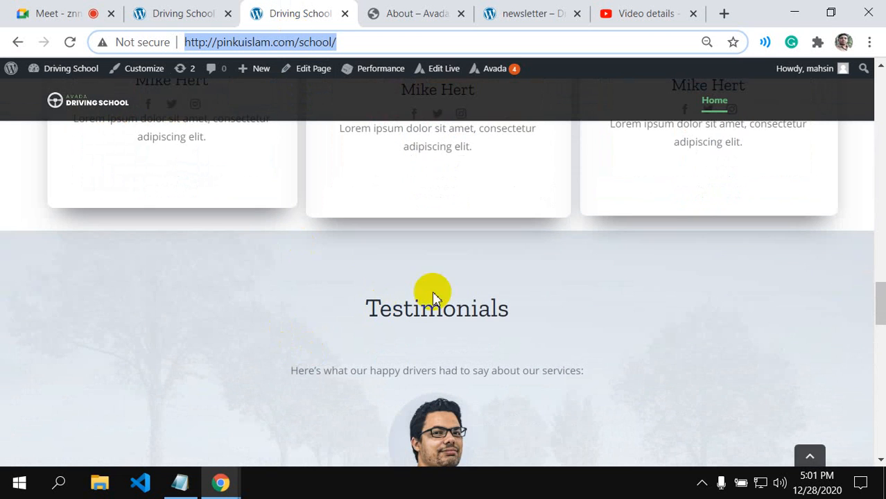
pyautogui.scroll(2, 405, 111)
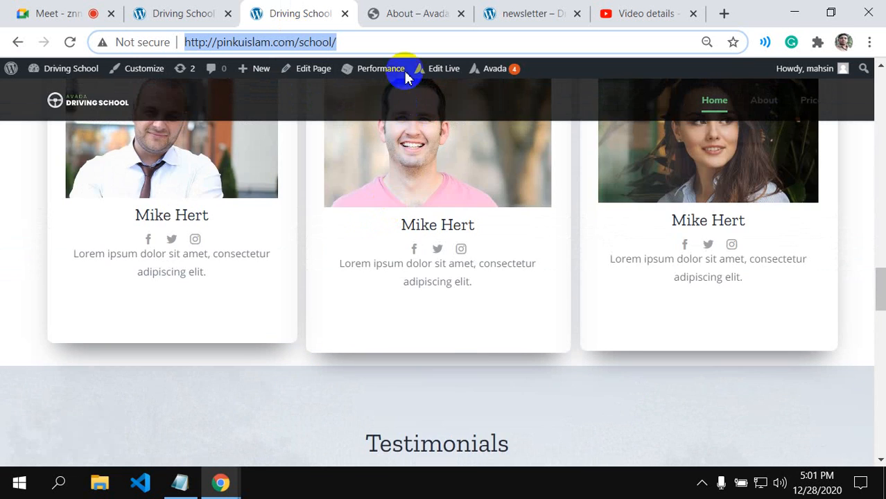
pyautogui.click(412, 13)
pyautogui.scroll(-4, 459, 297)
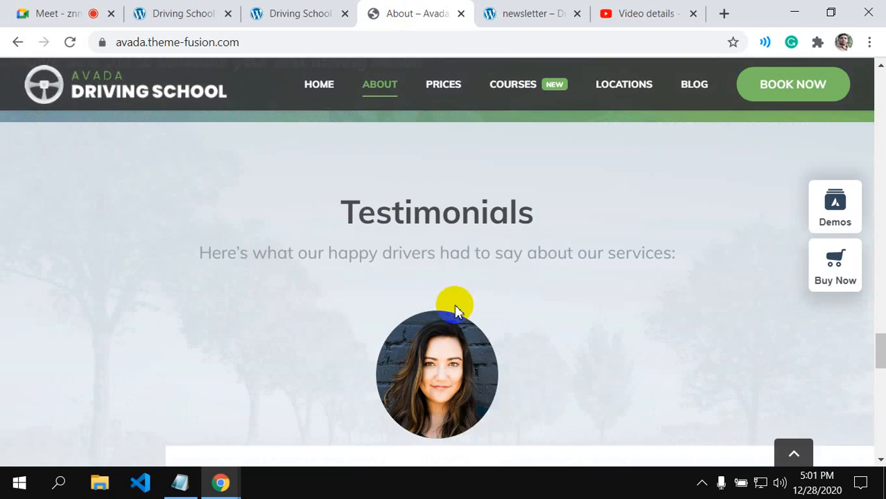
pyautogui.scroll(-4, 407, 341)
pyautogui.scroll(6, 407, 341)
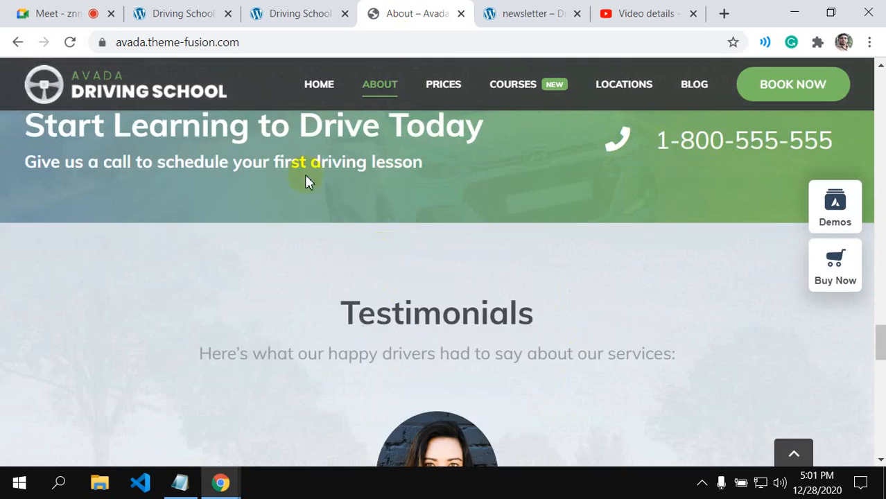
# - Return to the builder and save the Testimonials container to the library as a global container named "testimonial", closing the library
pyautogui.click(188, 15)
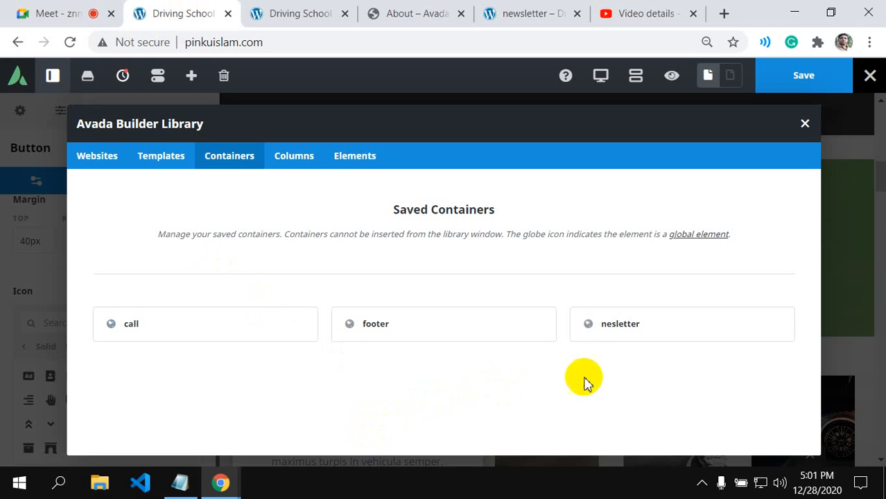
pyautogui.click(805, 125)
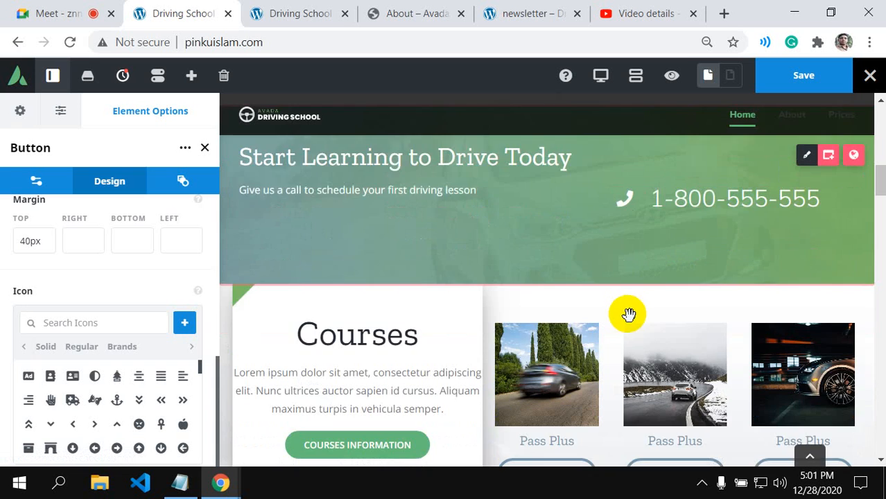
pyautogui.scroll(-12, 629, 315)
pyautogui.scroll(-9, 641, 325)
pyautogui.scroll(4, 643, 326)
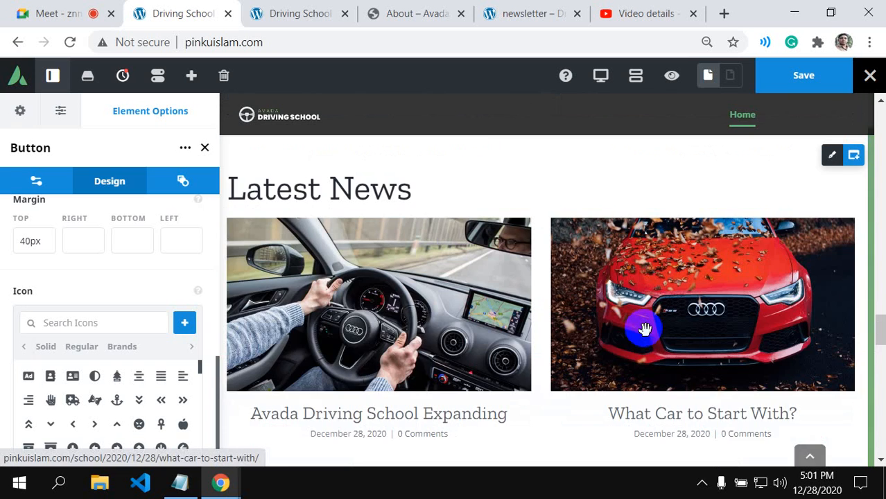
pyautogui.scroll(2, 643, 332)
pyautogui.scroll(-5, 649, 336)
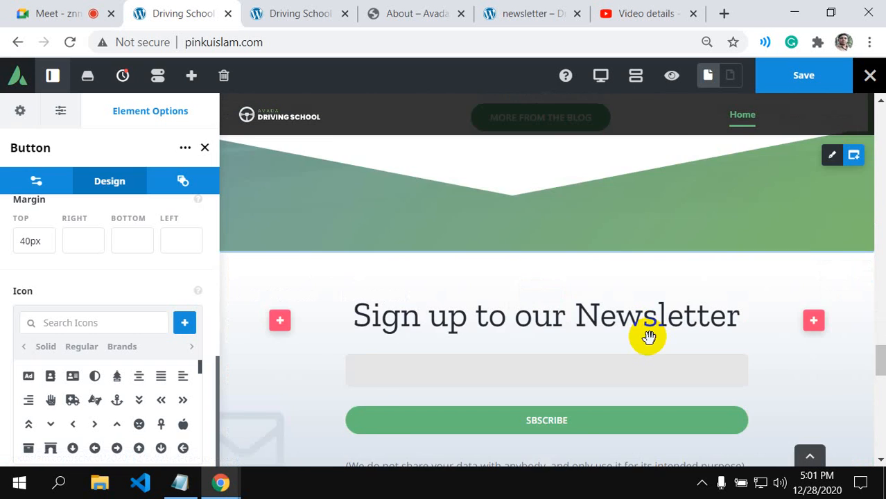
pyautogui.scroll(-2, 649, 338)
pyautogui.scroll(5, 650, 341)
pyautogui.scroll(8, 650, 341)
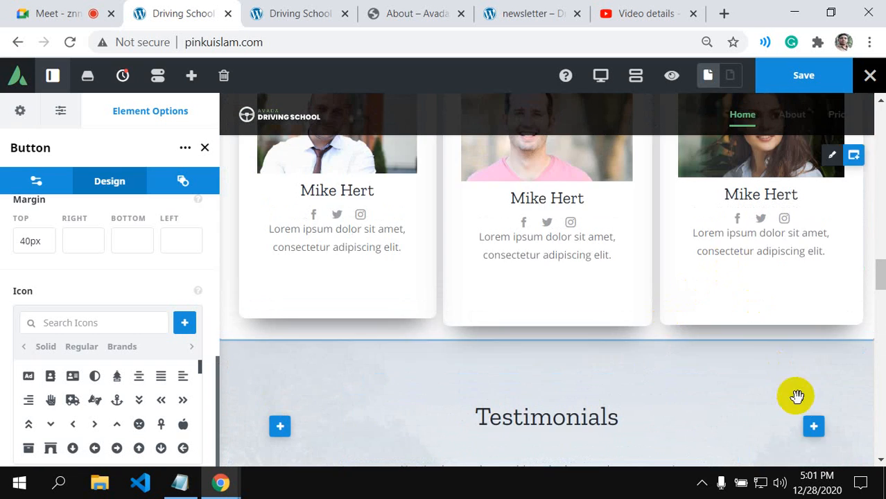
pyautogui.moveTo(826, 364)
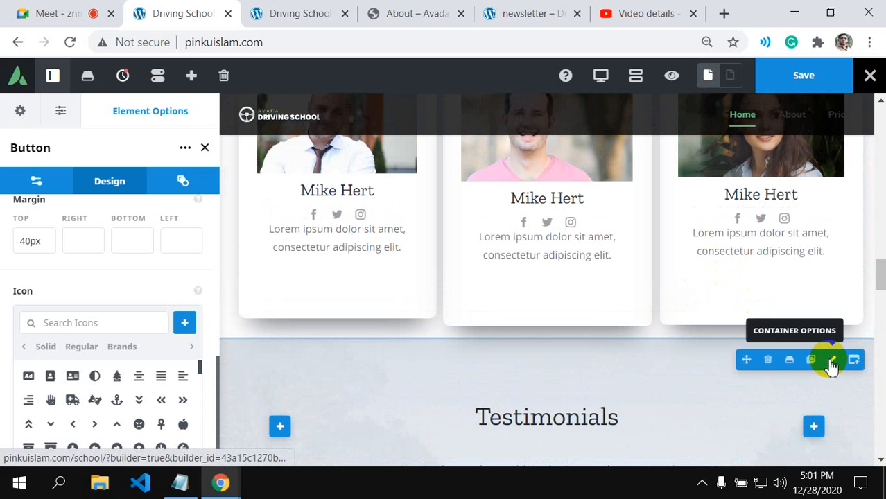
pyautogui.click(789, 361)
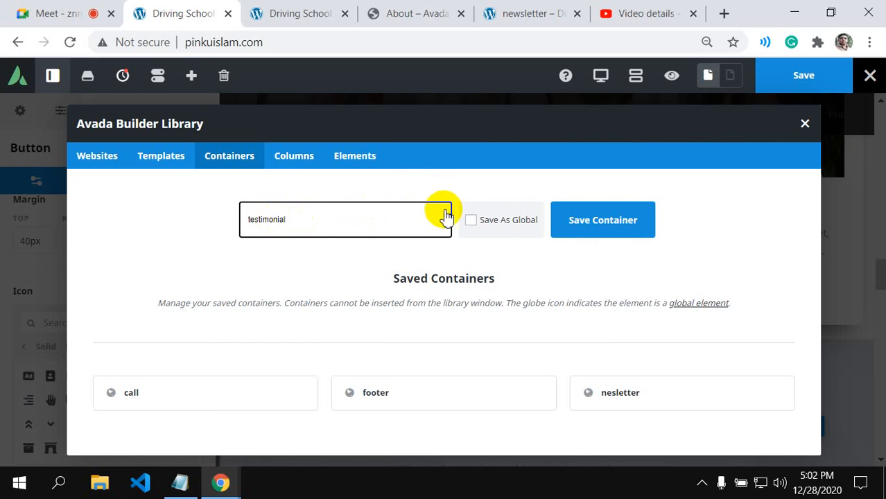
pyautogui.click(469, 221)
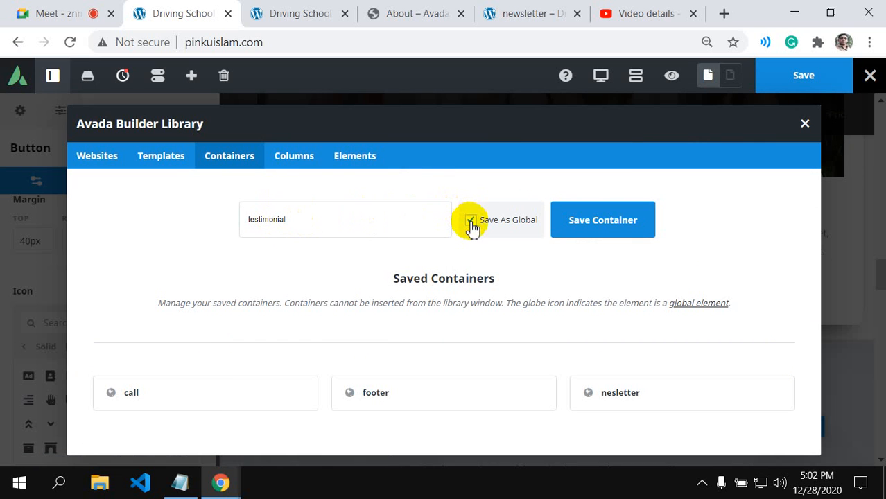
pyautogui.click(595, 228)
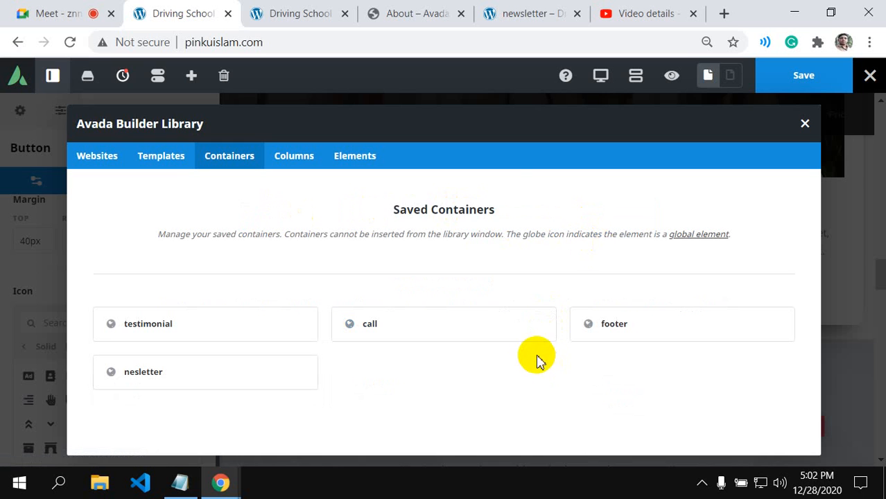
pyautogui.click(805, 125)
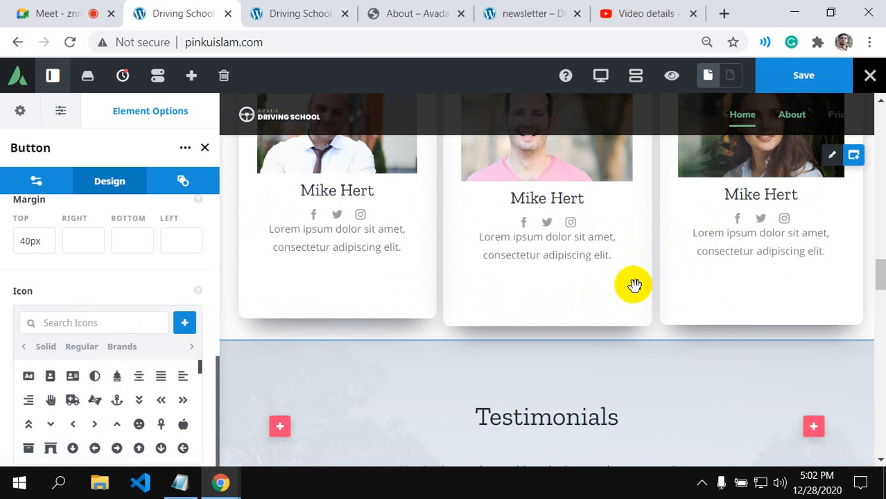
pyautogui.scroll(10, 634, 285)
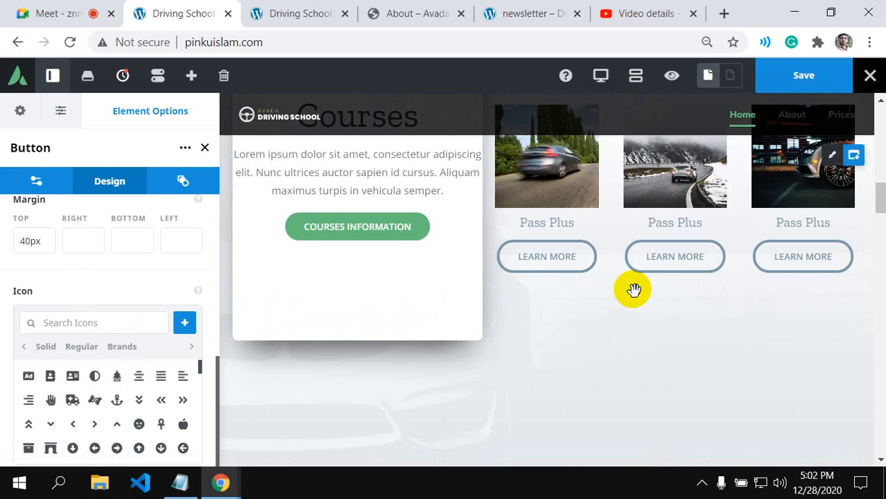
pyautogui.scroll(10, 634, 292)
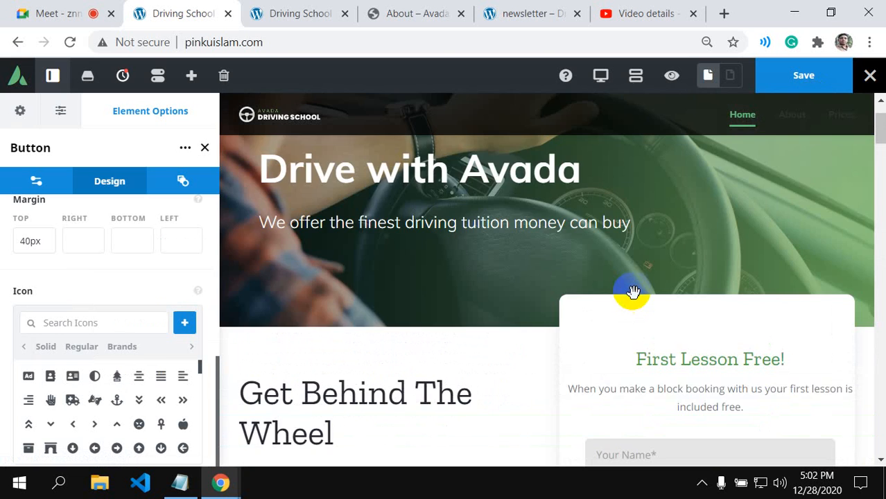
# - Examine the built home page in the builder from the hero section down to the default footer widgets
pyautogui.scroll(-4, 612, 339)
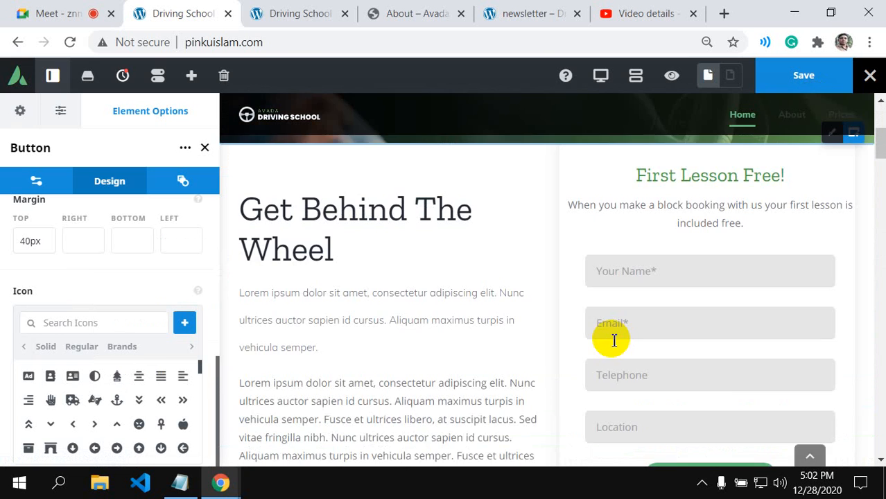
pyautogui.scroll(4, 612, 339)
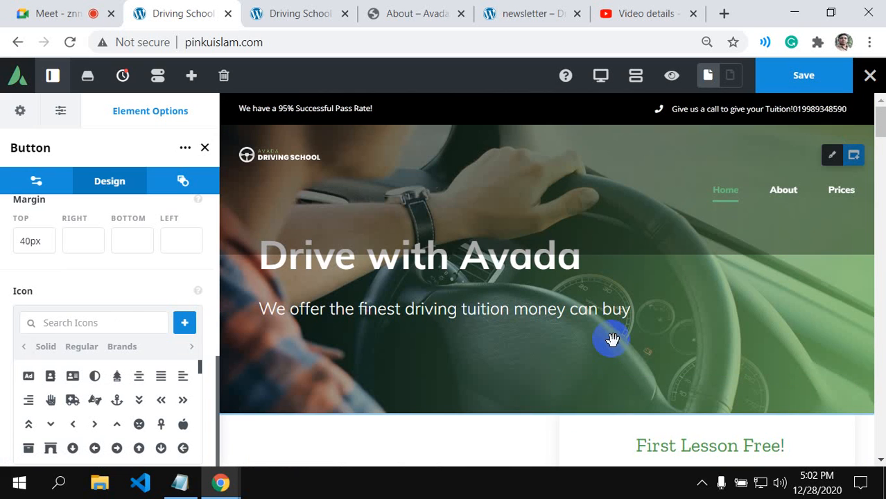
pyautogui.scroll(-2, 612, 339)
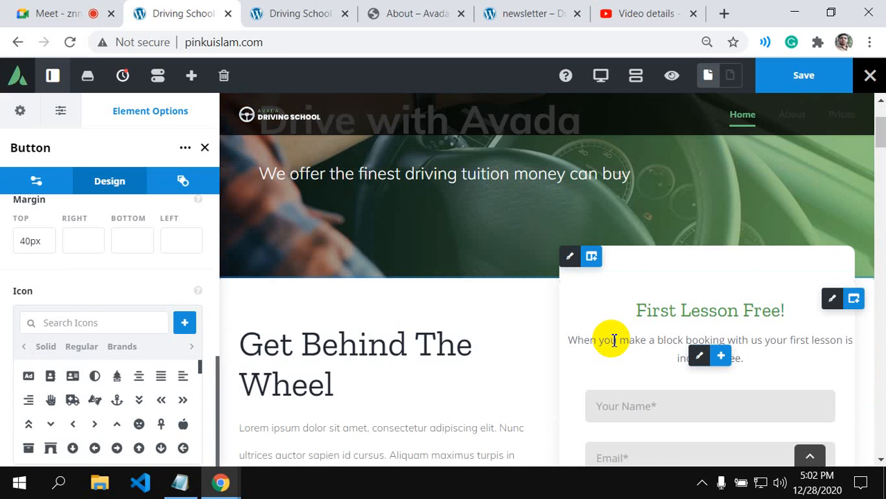
pyautogui.scroll(-15, 612, 339)
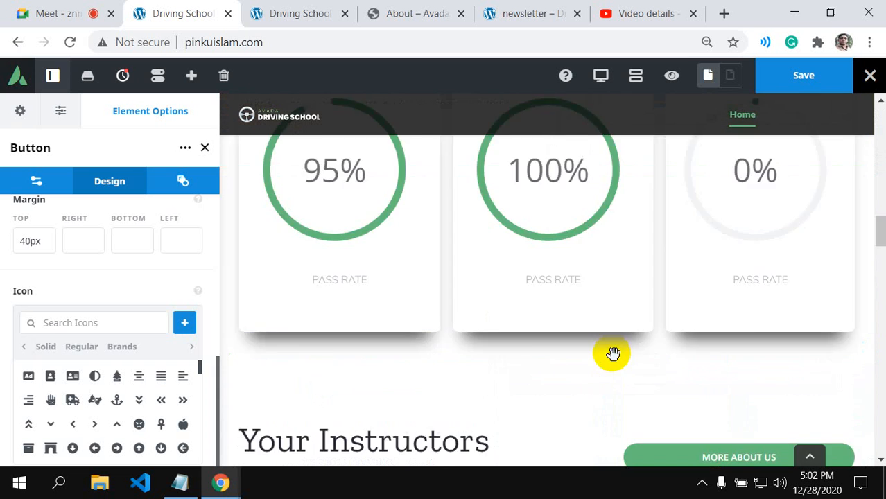
pyautogui.scroll(-8, 612, 354)
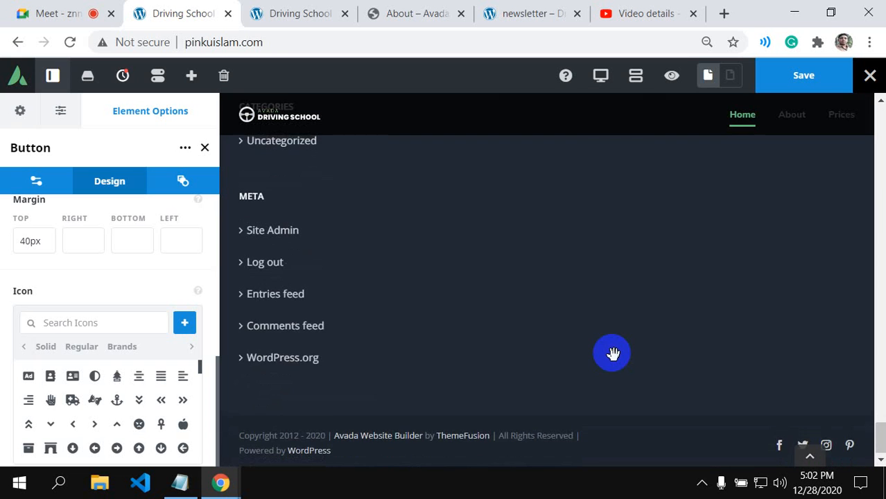
pyautogui.scroll(4, 612, 354)
pyautogui.scroll(2, 612, 355)
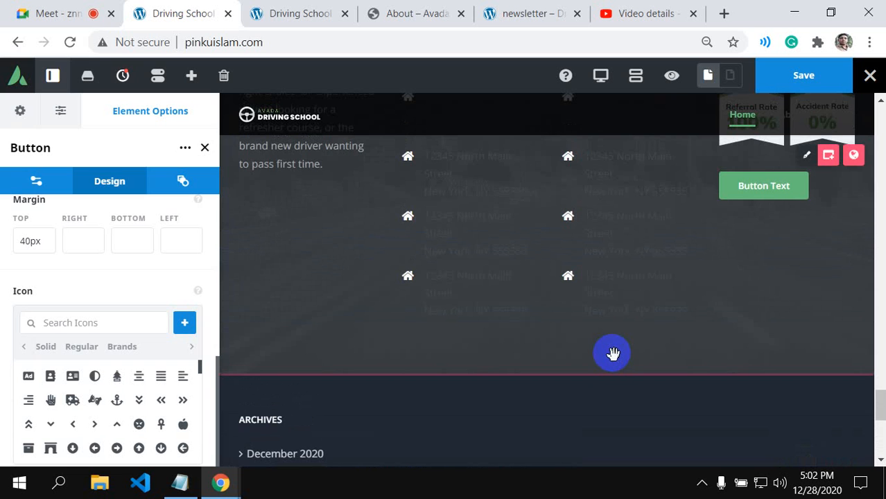
pyautogui.scroll(-2, 612, 354)
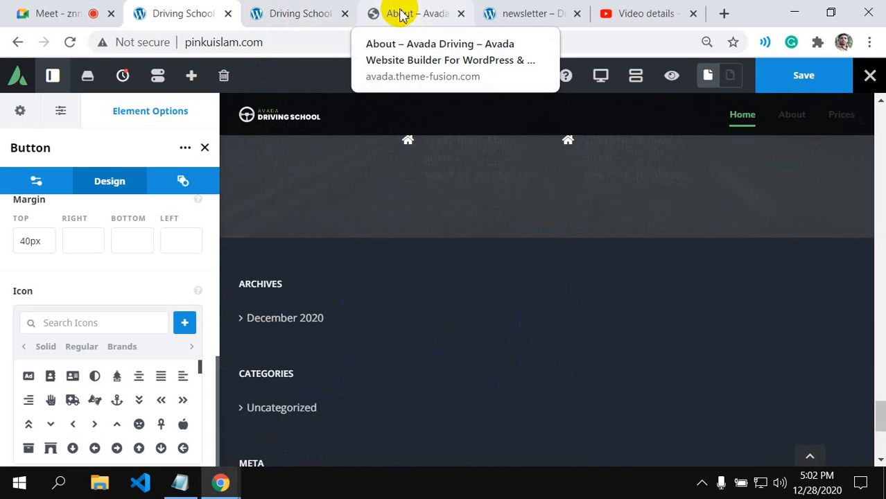
# - Leave the newsletter form's live builder for the WordPress admin and open the Widgets management screen
pyautogui.click(504, 12)
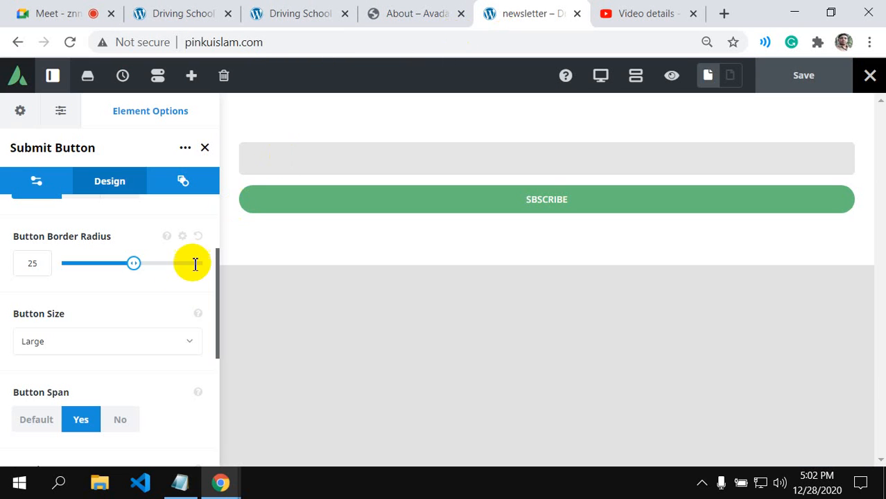
pyautogui.click(18, 44)
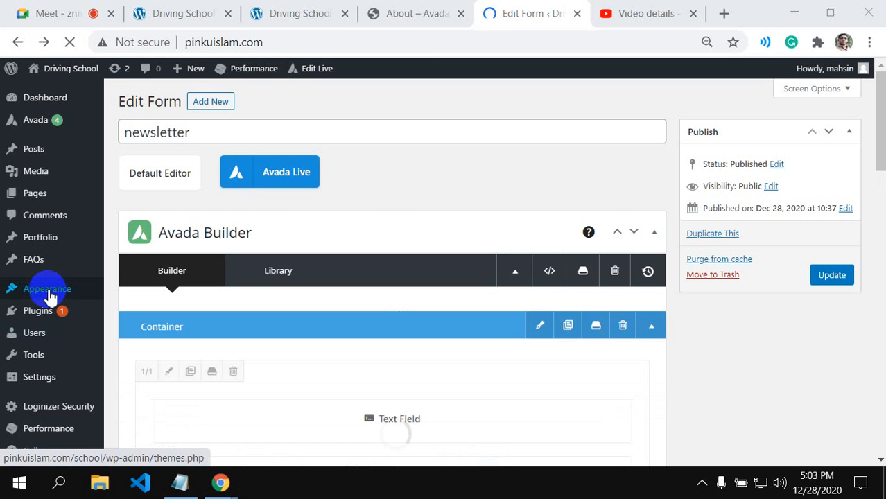
pyautogui.moveTo(51, 295)
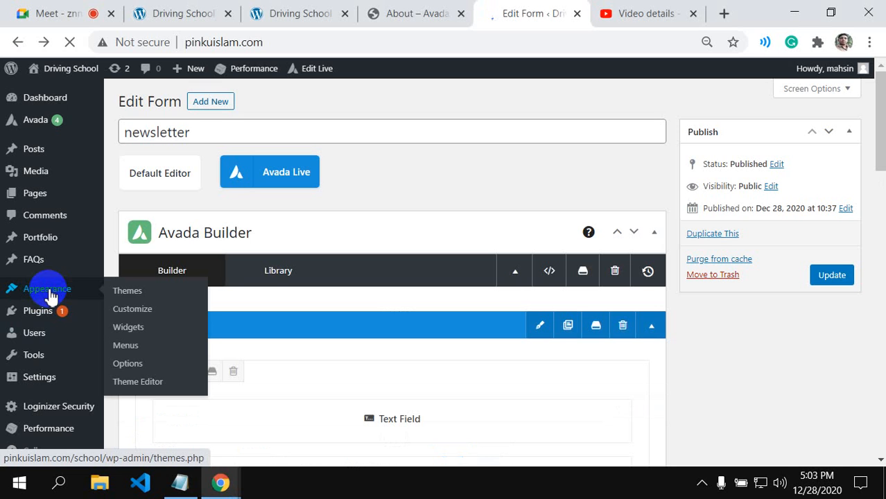
pyautogui.click(129, 329)
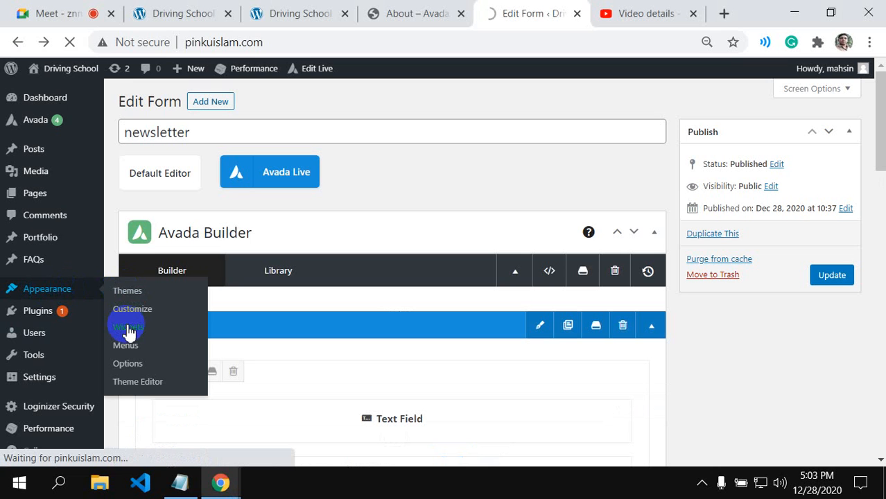
pyautogui.click(166, 11)
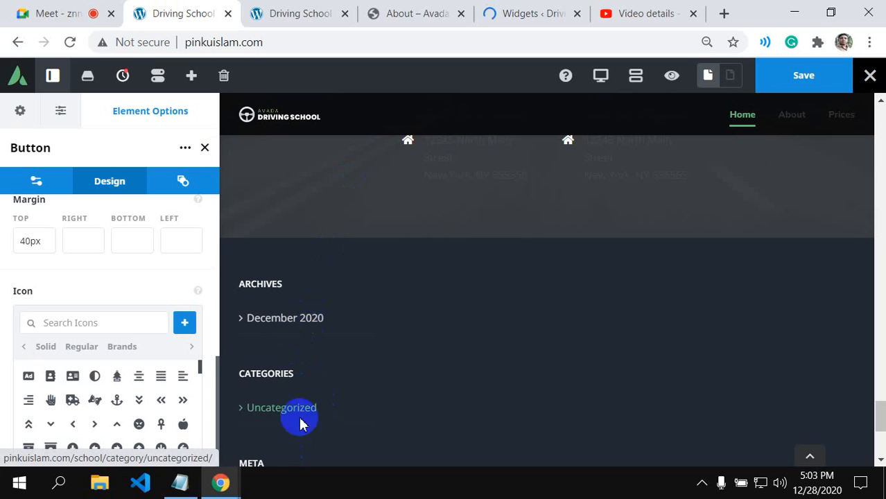
pyautogui.click(526, 16)
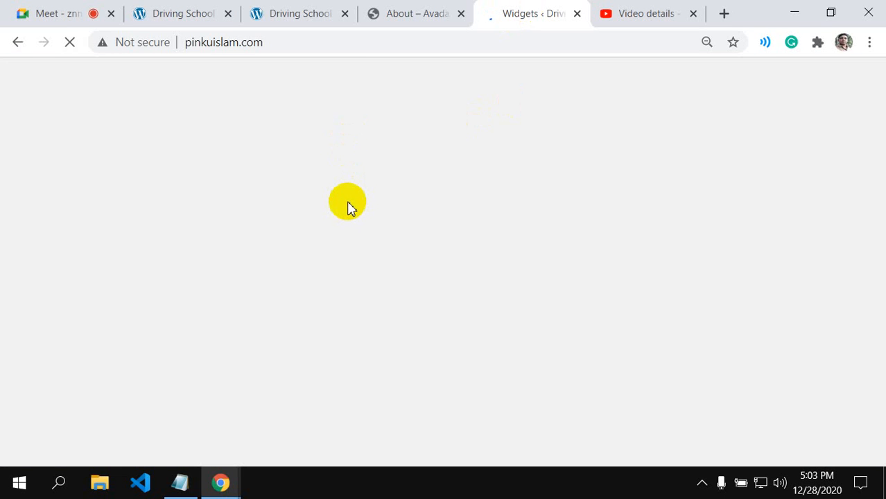
# - Delete the Search, Recent Posts and Recent Comments widgets from the Blog Sidebar
pyautogui.scroll(-2, 348, 205)
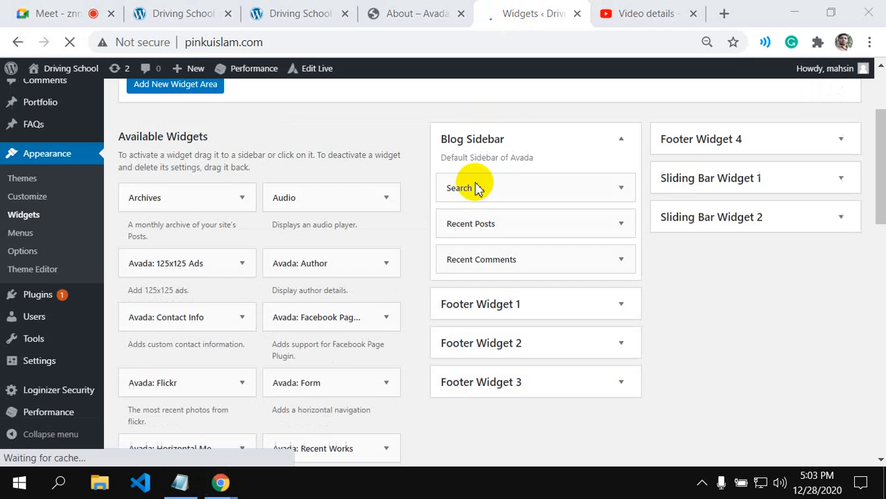
pyautogui.click(621, 188)
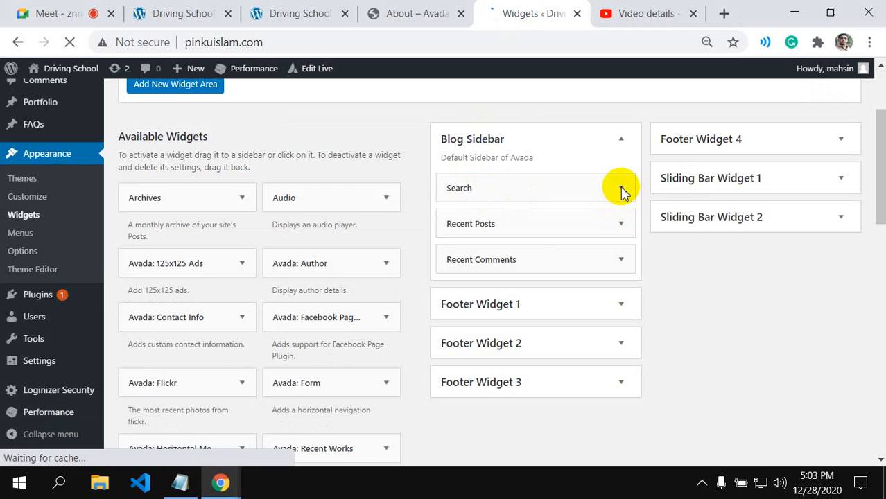
pyautogui.click(621, 188)
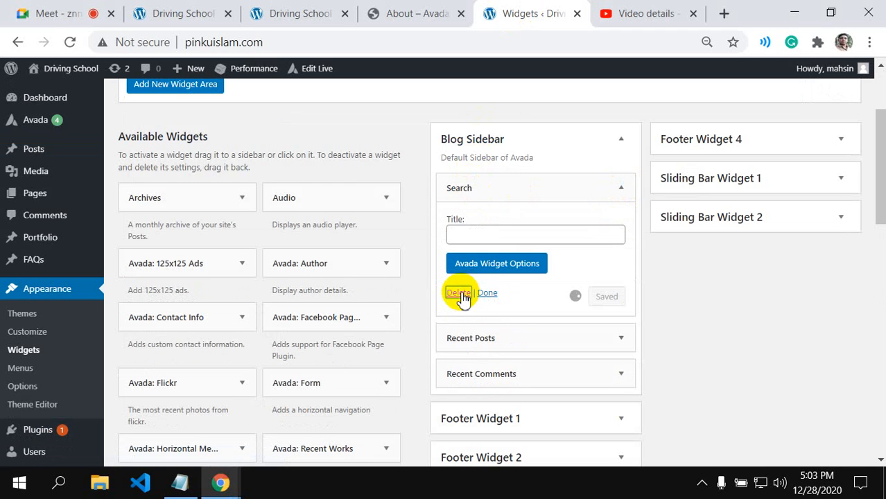
pyautogui.click(459, 294)
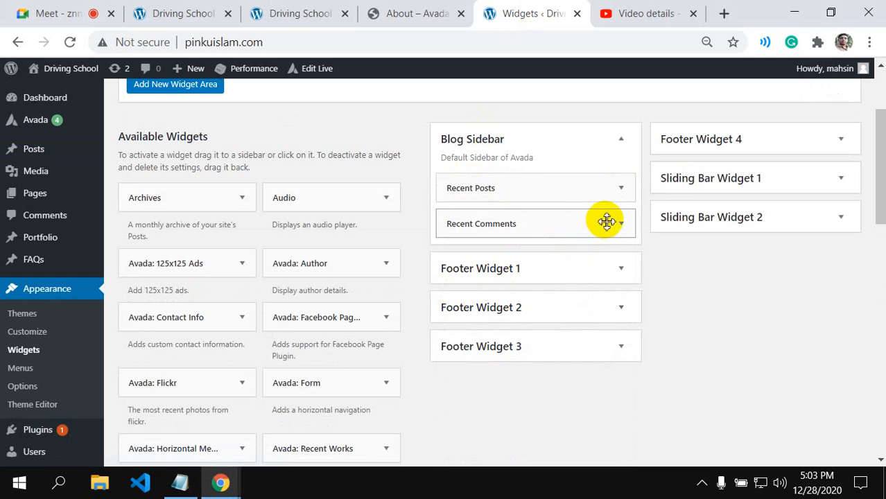
pyautogui.click(621, 189)
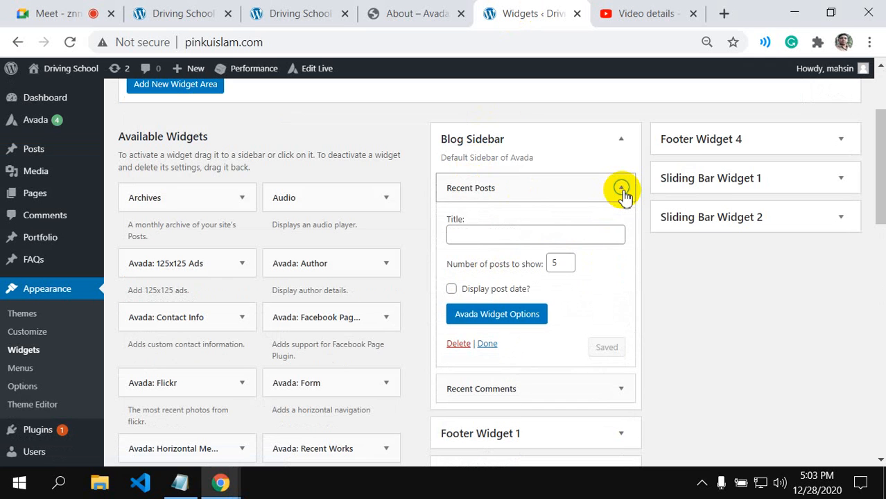
pyautogui.click(459, 343)
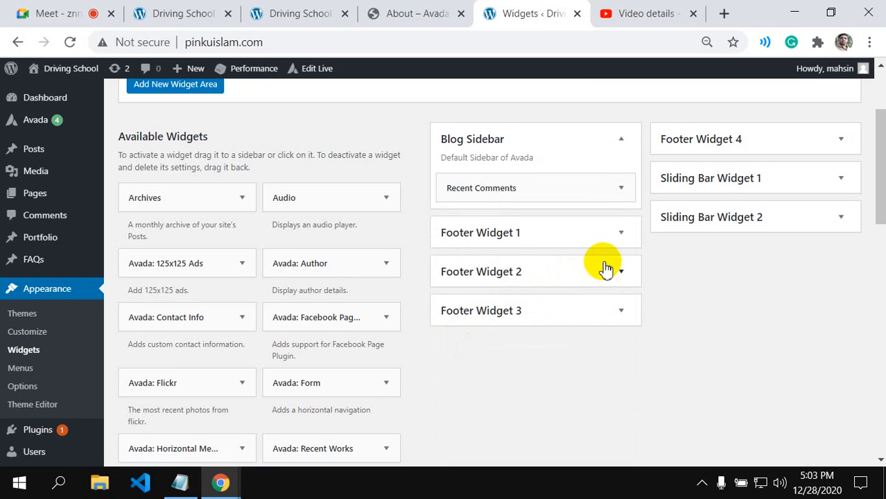
pyautogui.click(621, 189)
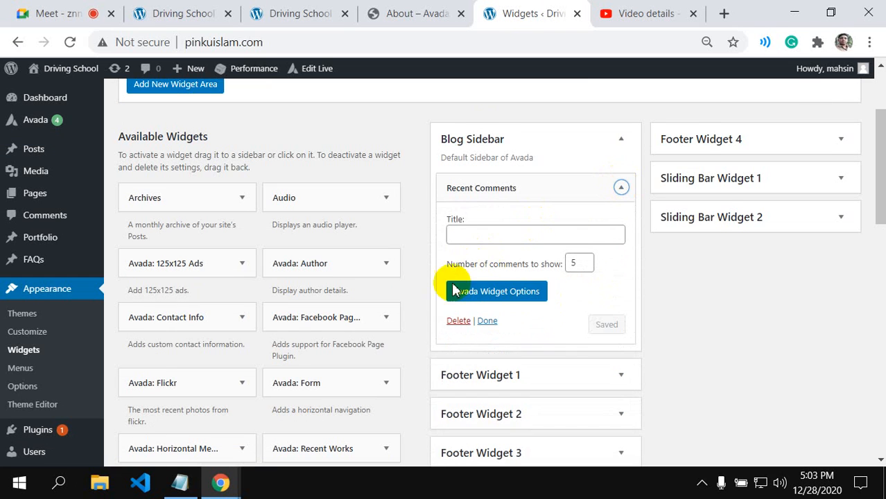
pyautogui.click(457, 321)
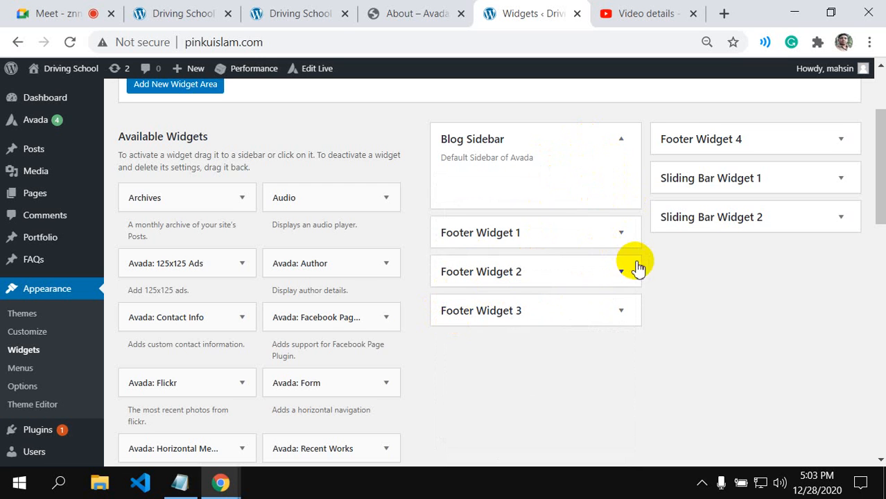
pyautogui.scroll(2, 635, 267)
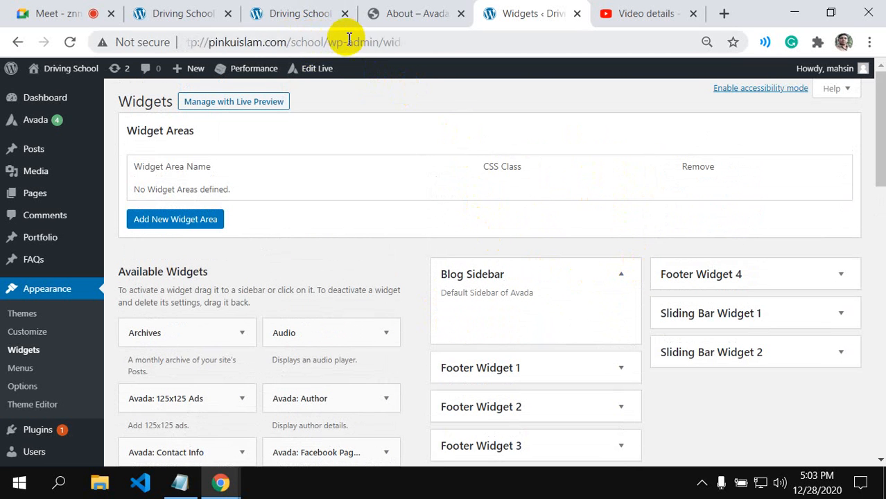
# - Return to the home page builder and check its footer widgets, footer container and the sections above
pyautogui.click(174, 13)
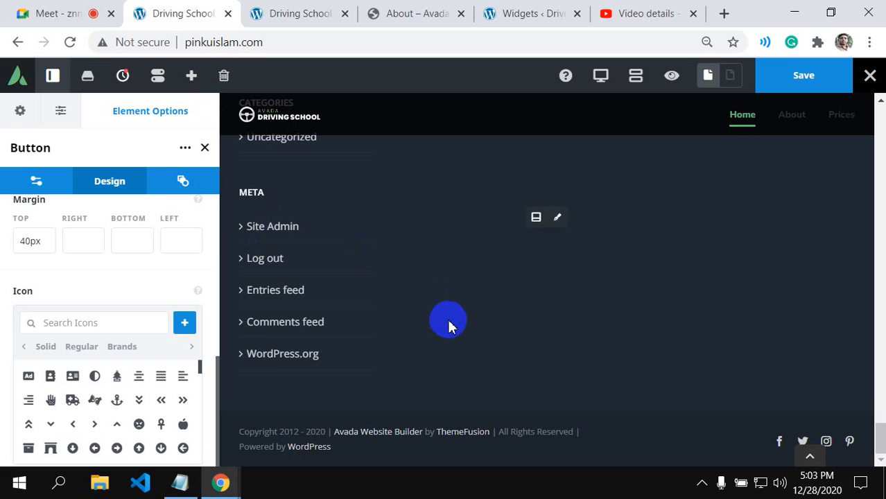
pyautogui.scroll(2, 449, 326)
pyautogui.scroll(3, 431, 338)
pyautogui.scroll(3, 430, 340)
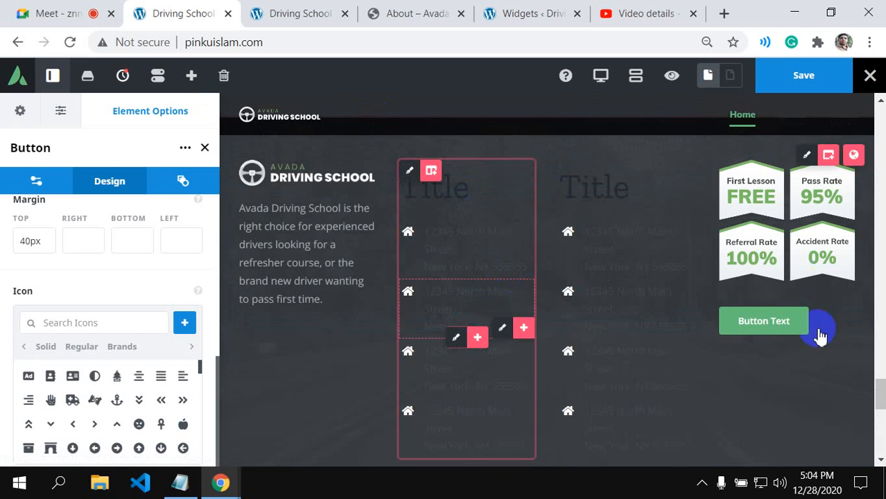
pyautogui.scroll(15, 619, 176)
# - Examine the demo's About page, from the instructor profiles back up to its header and page title banner
pyautogui.click(418, 14)
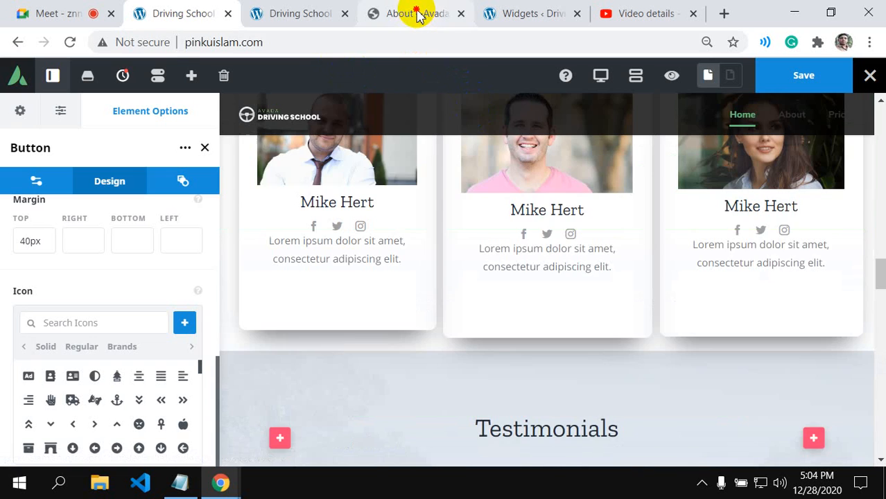
pyautogui.scroll(4, 422, 309)
pyautogui.scroll(-15, 445, 380)
pyautogui.scroll(15, 447, 390)
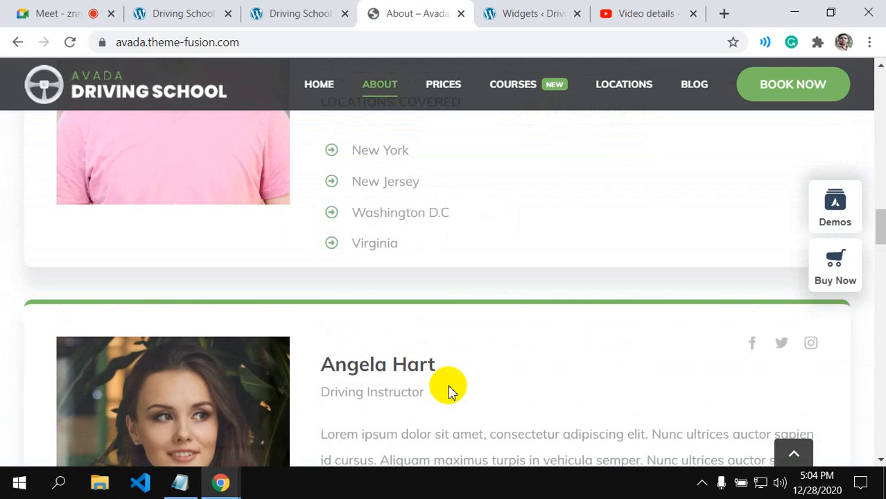
pyautogui.scroll(10, 449, 391)
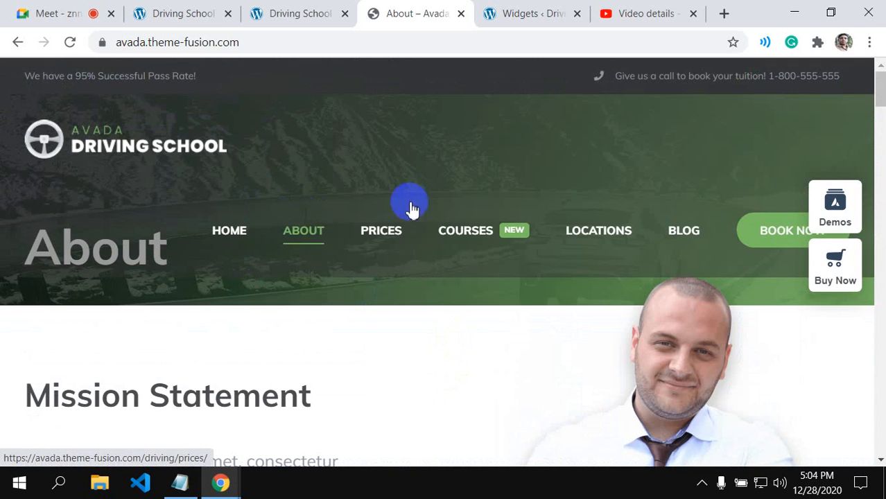
pyautogui.moveTo(508, 227)
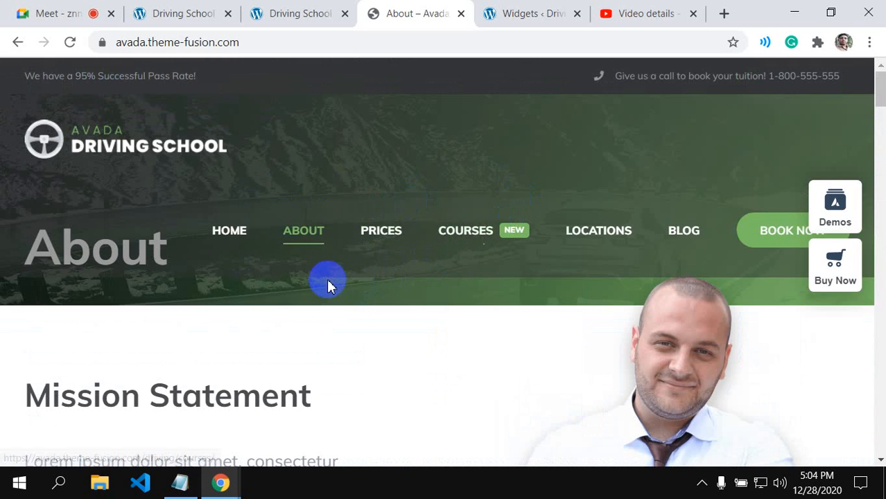
pyautogui.scroll(-1, 328, 282)
pyautogui.scroll(-2, 327, 281)
pyautogui.scroll(3, 374, 263)
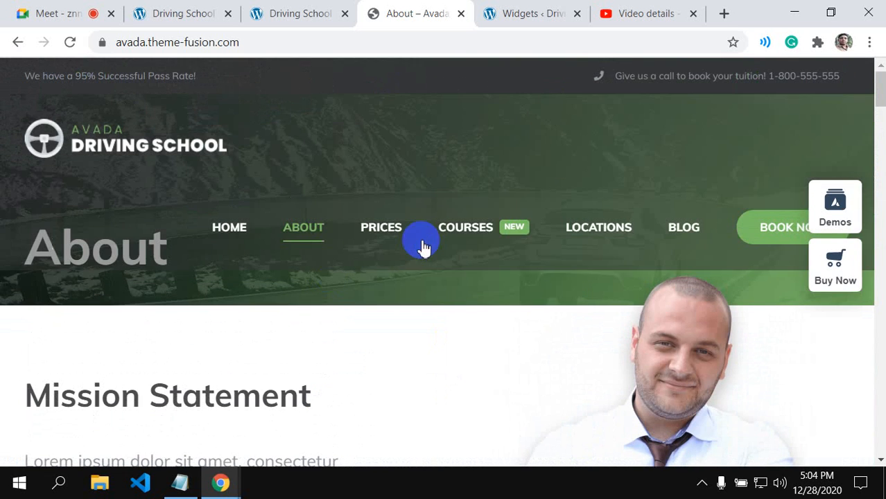
# - Return to the home page builder and open the site's About page from there, leaving without saving the pending changes
pyautogui.click(144, 11)
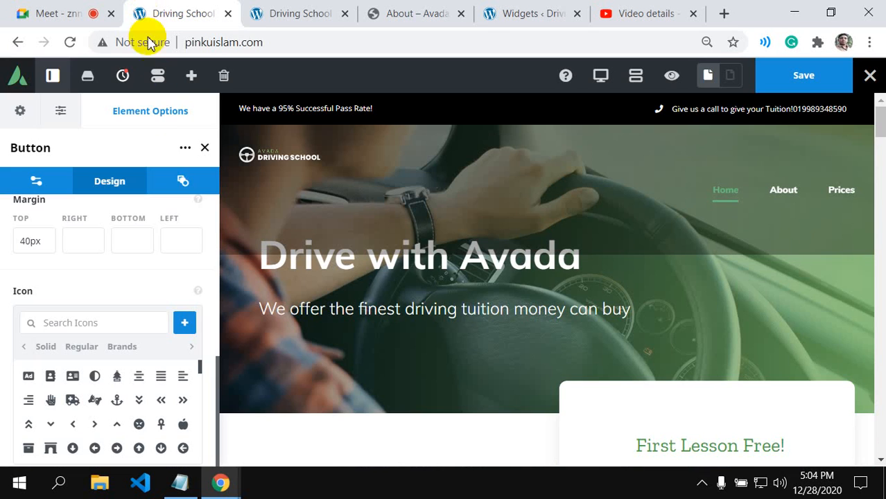
pyautogui.click(817, 82)
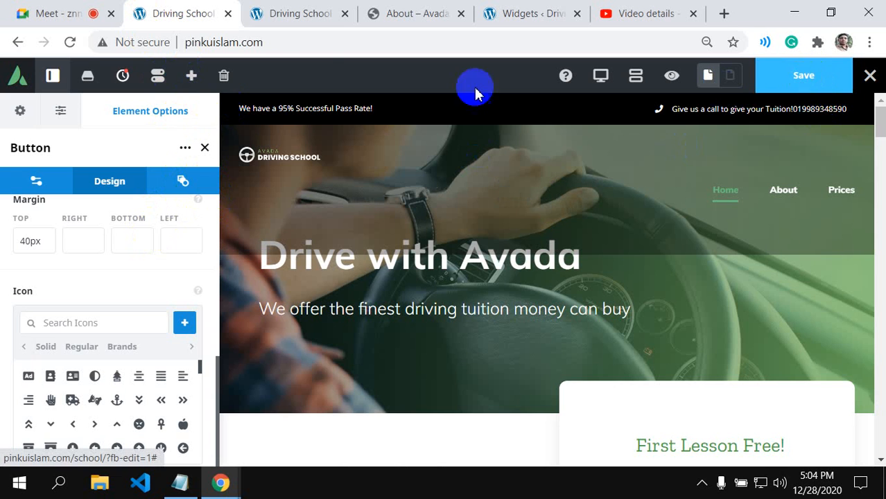
pyautogui.click(350, 42)
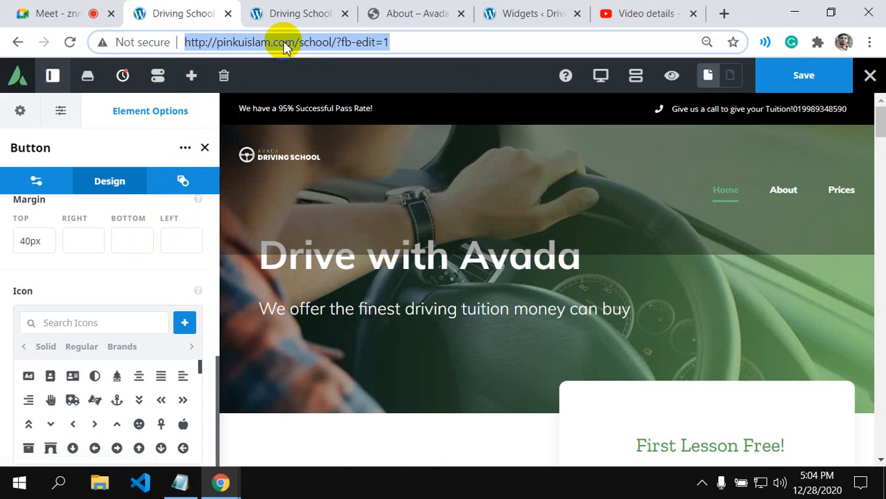
pyautogui.click(405, 42)
pyautogui.moveTo(403, 43); pyautogui.dragTo(340, 47)
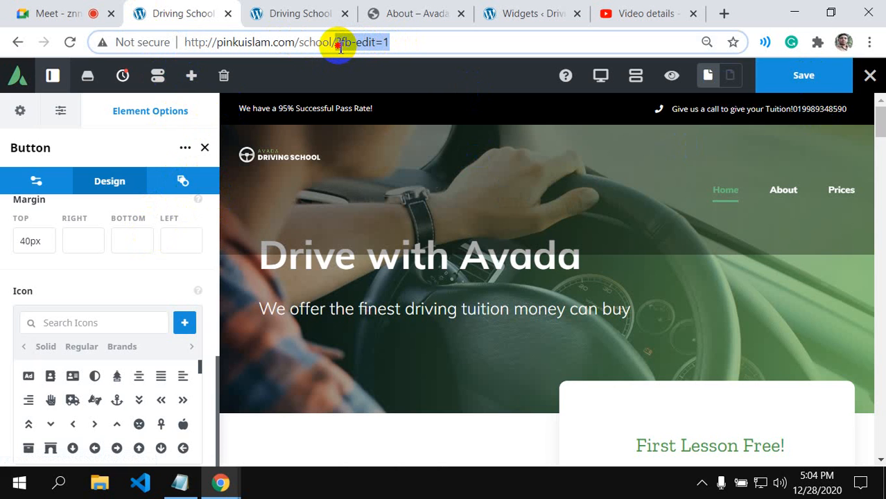
pyautogui.click(405, 41)
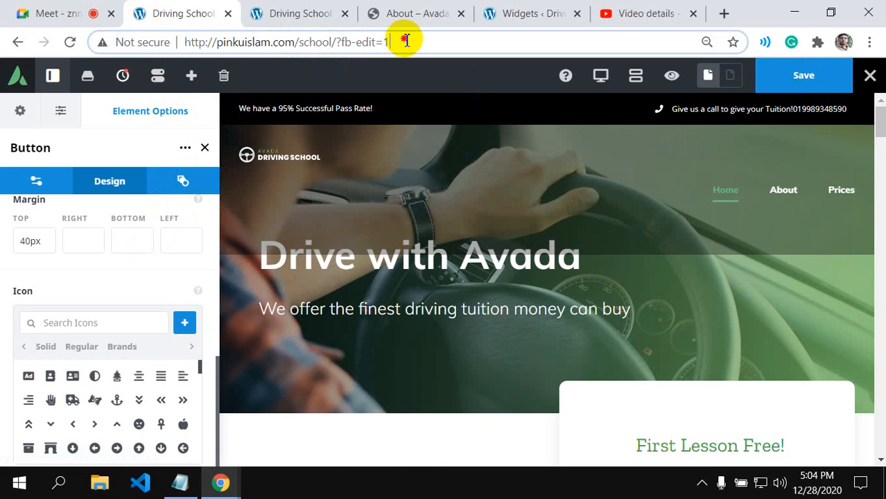
pyautogui.click(789, 190)
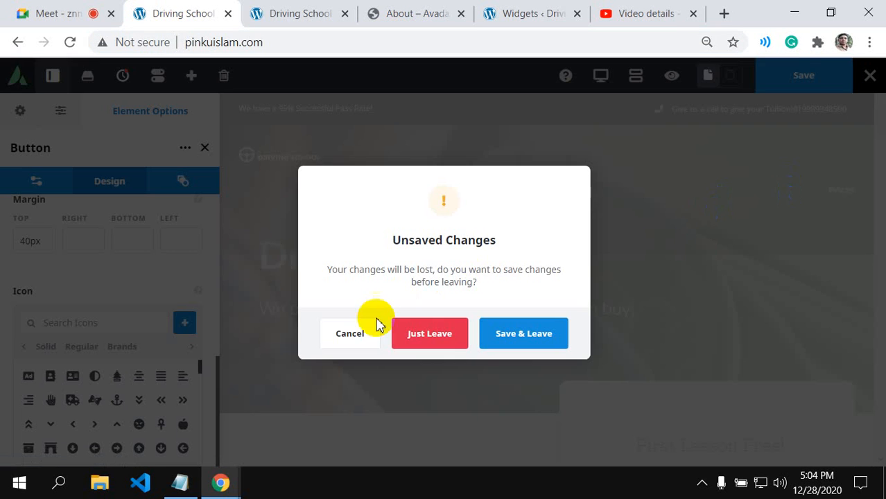
pyautogui.click(443, 338)
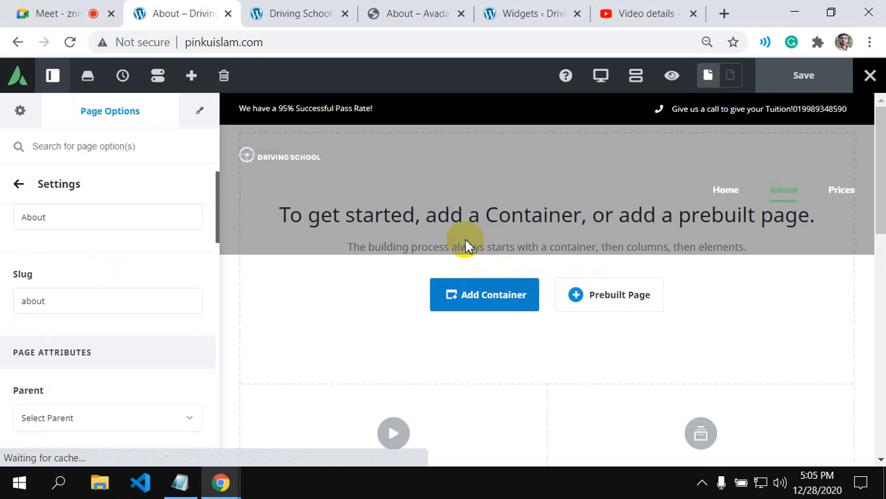
# - Look over the blank About page in the live builder, including its starting options for containers and prebuilt pages
pyautogui.scroll(-1, 502, 263)
pyautogui.scroll(-5, 503, 263)
pyautogui.scroll(6, 503, 264)
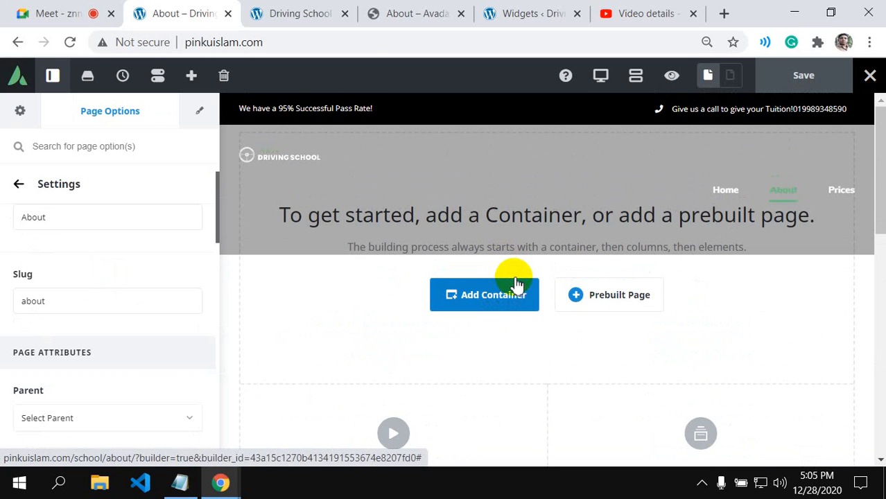
pyautogui.scroll(-5, 513, 305)
pyautogui.scroll(5, 510, 319)
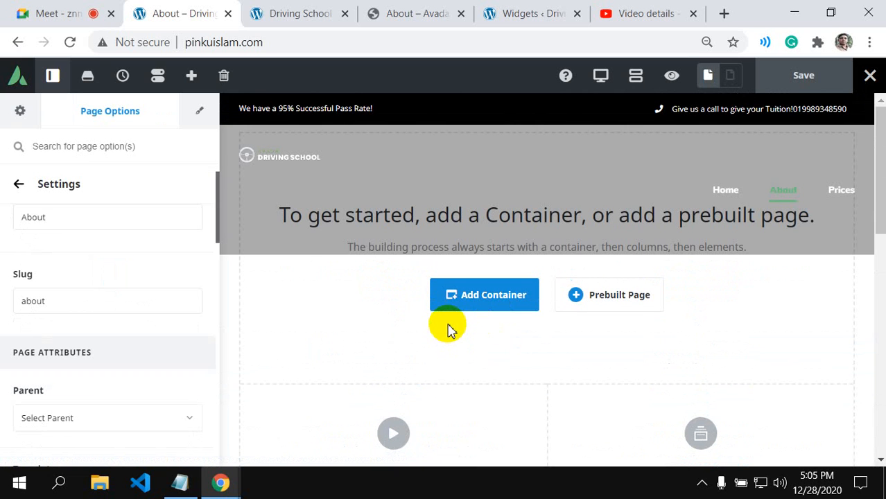
pyautogui.scroll(-4, 480, 330)
pyautogui.scroll(2, 416, 208)
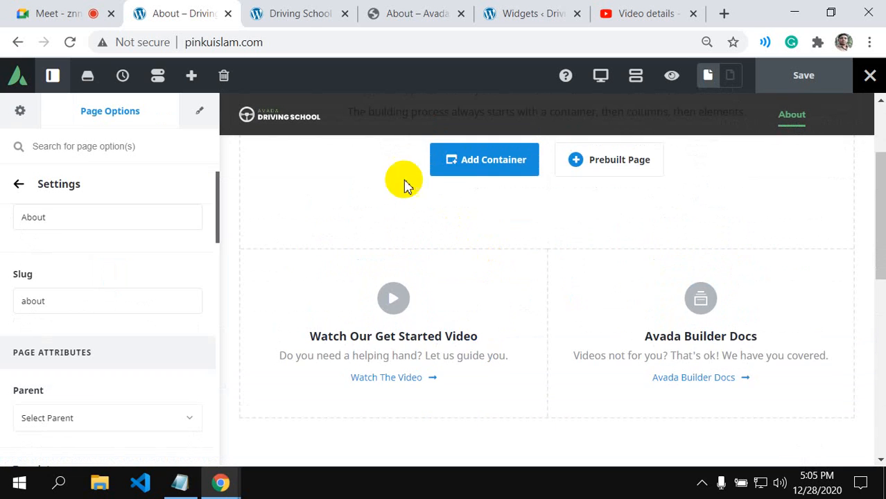
# - Review the published home page's instructor cards, hero banner and callback form, check the demo's About page, and return to the blank About builder
pyautogui.click(297, 18)
pyautogui.scroll(5, 336, 239)
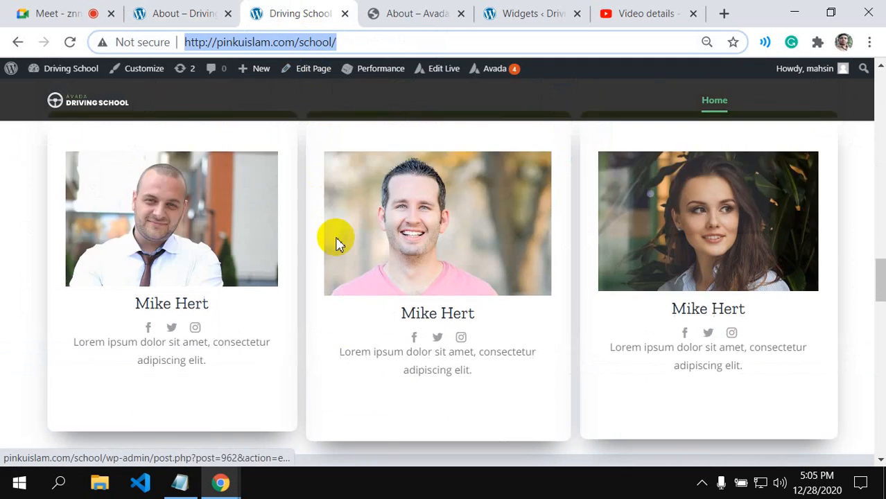
pyautogui.scroll(15, 337, 242)
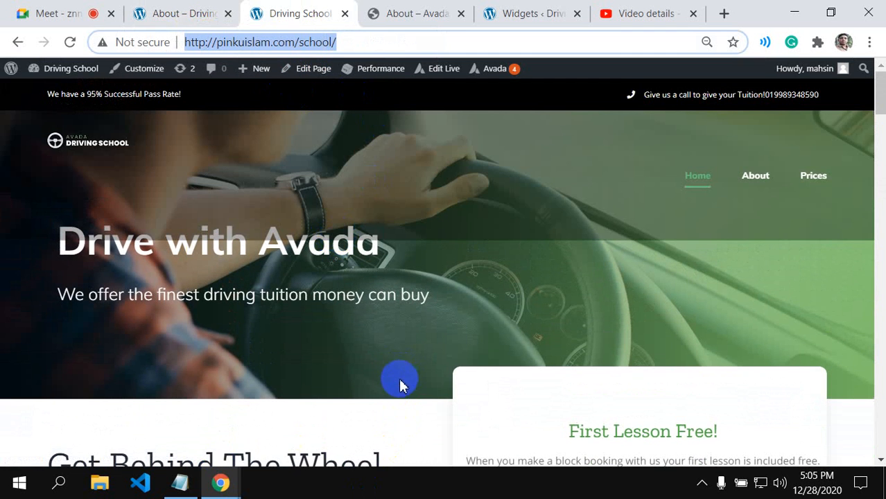
pyautogui.scroll(-4, 402, 386)
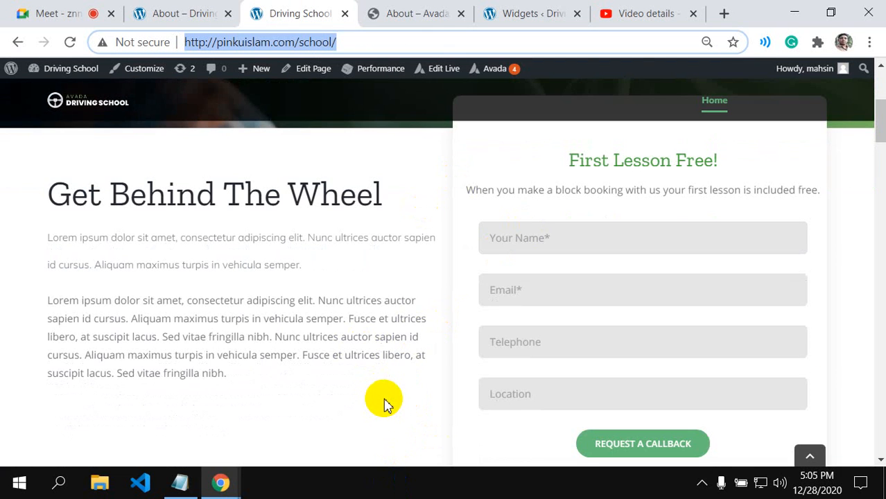
pyautogui.scroll(4, 388, 402)
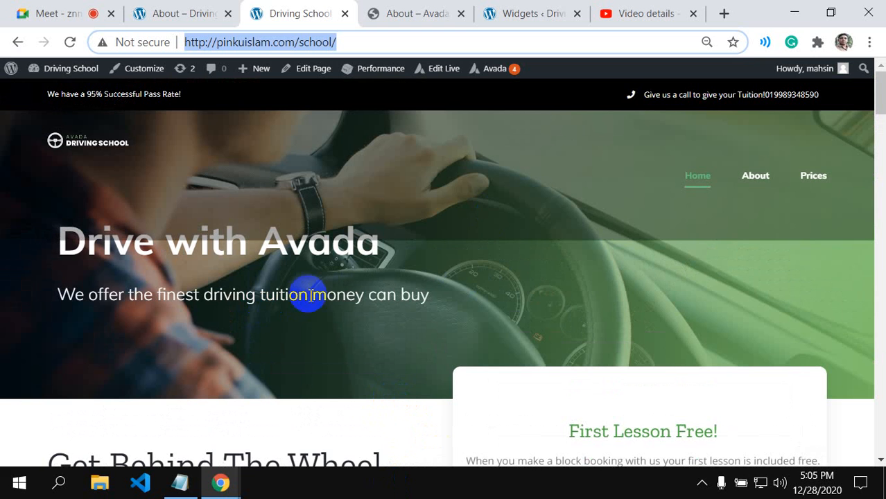
pyautogui.scroll(-1, 439, 292)
pyautogui.scroll(1, 360, 333)
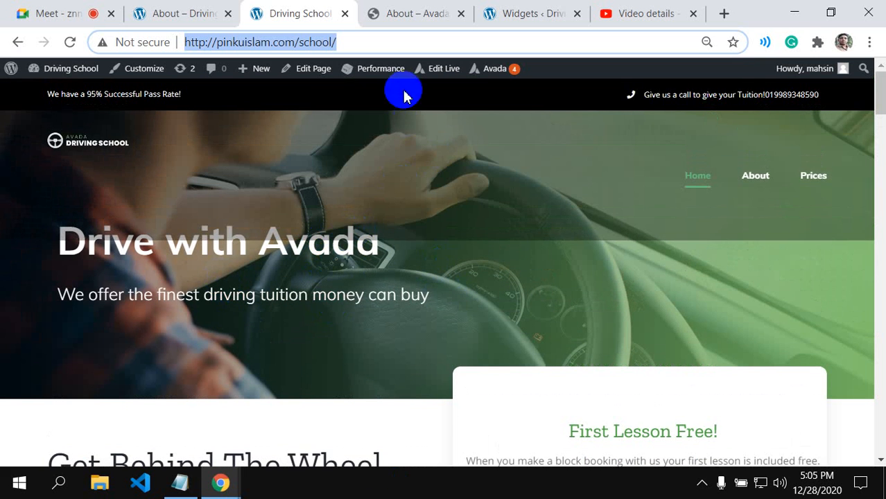
pyautogui.click(401, 17)
pyautogui.scroll(-1, 385, 306)
pyautogui.scroll(1, 485, 139)
pyautogui.click(176, 13)
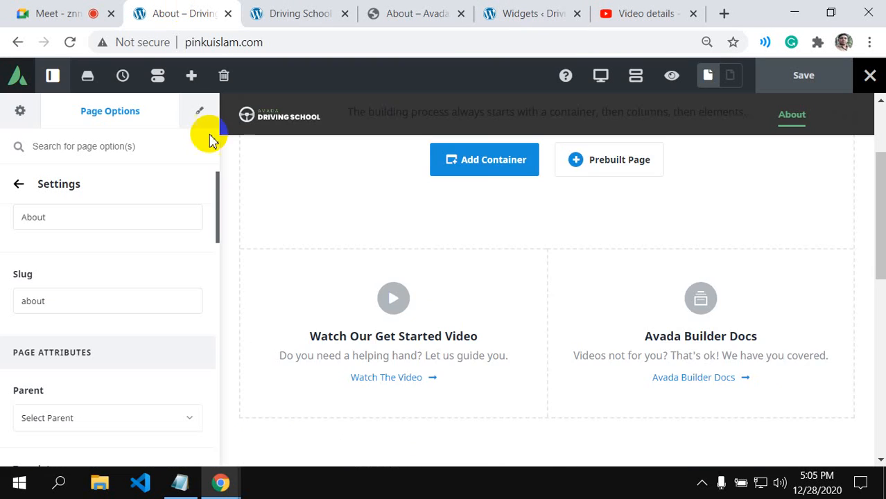
pyautogui.scroll(2, 473, 312)
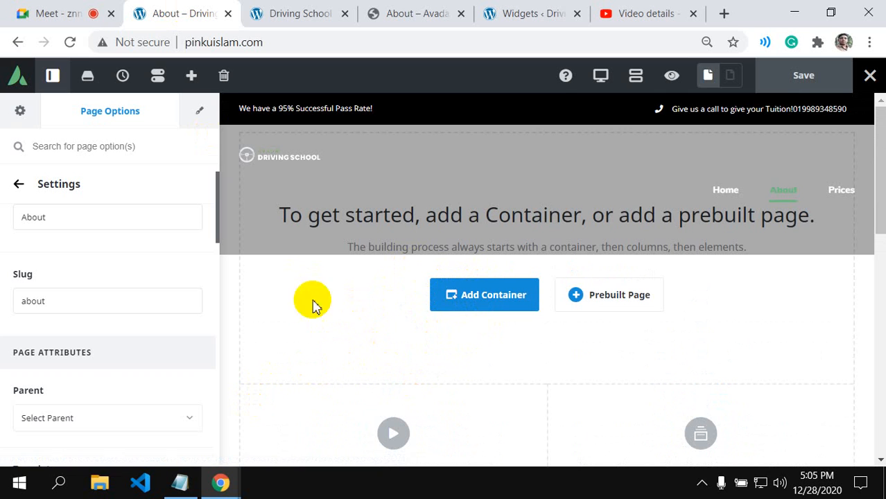
pyautogui.click(140, 224)
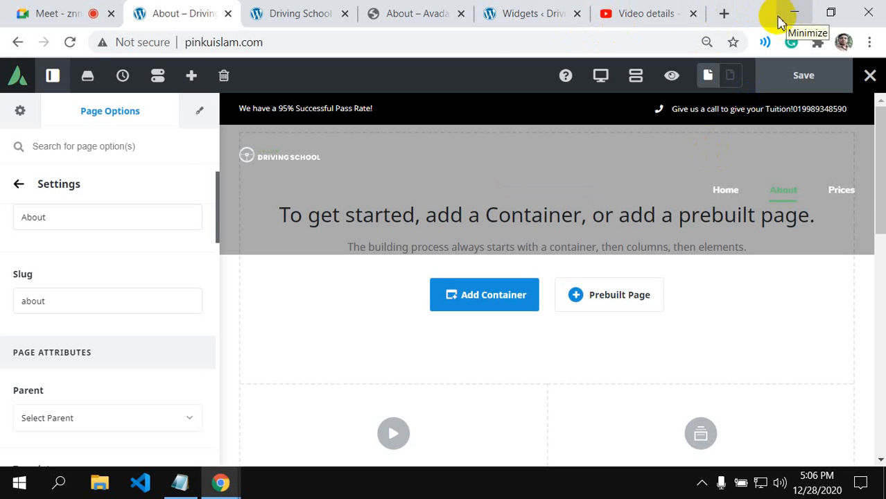
# - Leave the About page's live builder for the WordPress dashboard and open the list of all pages
pyautogui.click(507, 13)
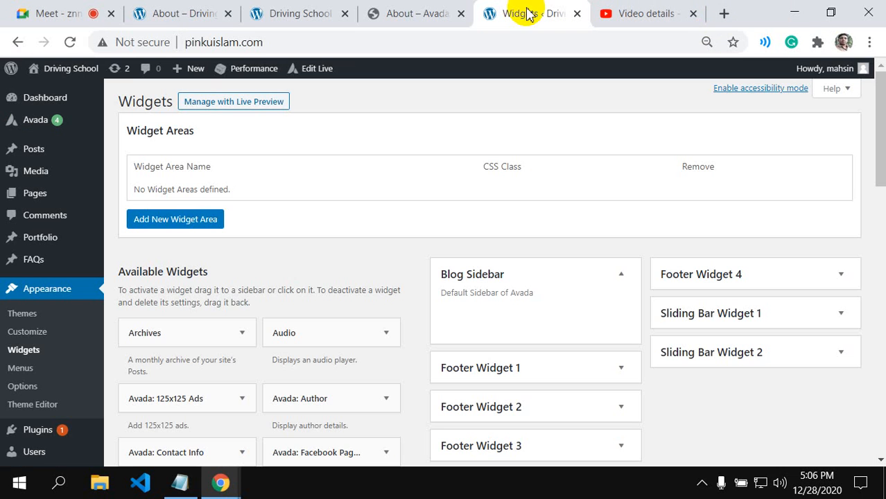
pyautogui.click(179, 21)
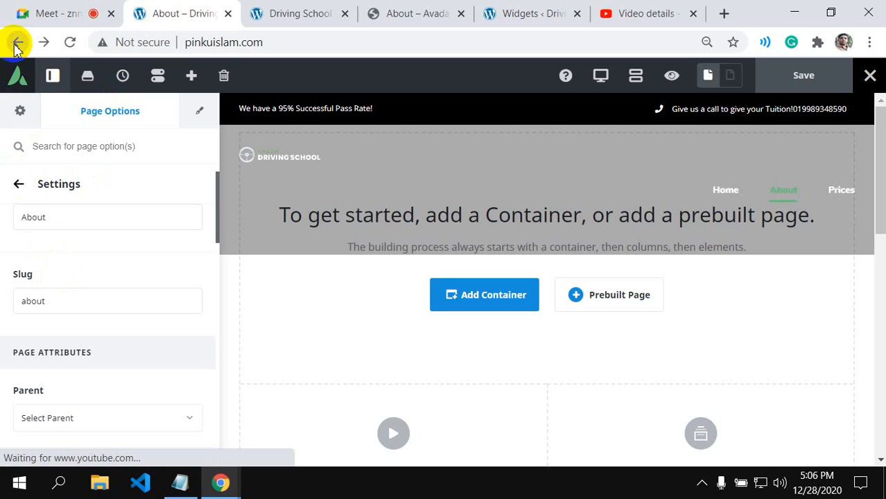
pyautogui.click(18, 43)
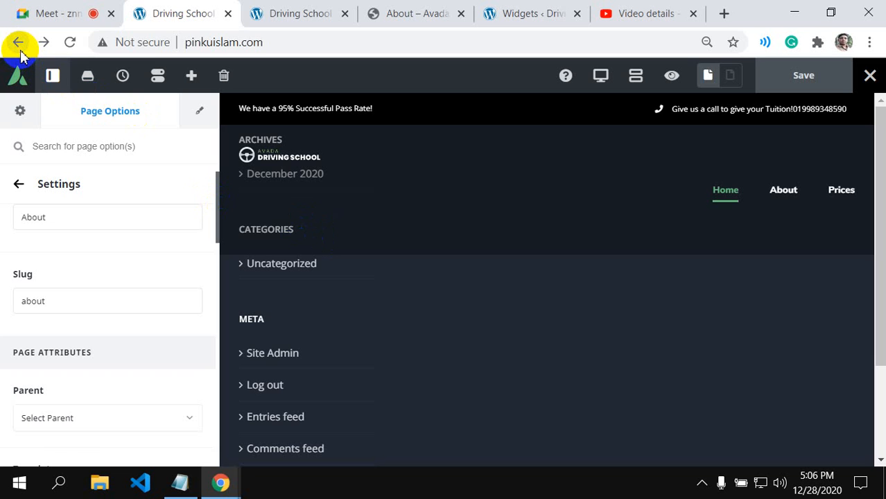
pyautogui.click(18, 43)
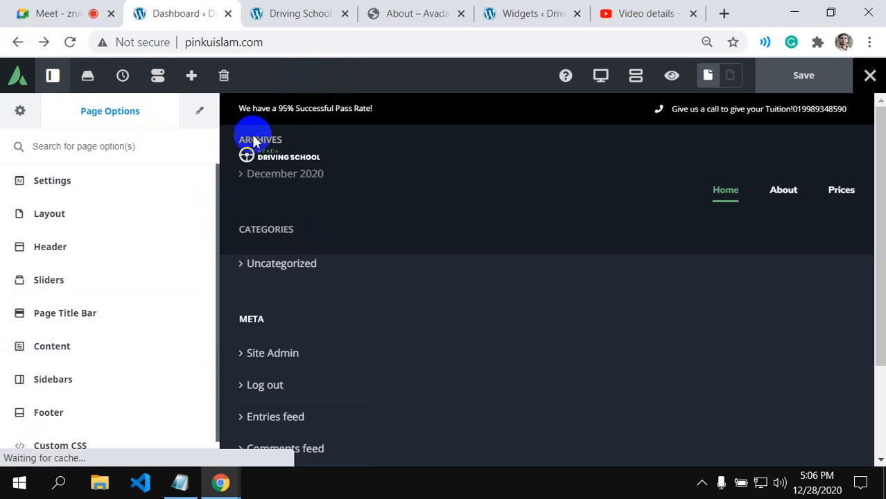
pyautogui.click(276, 41)
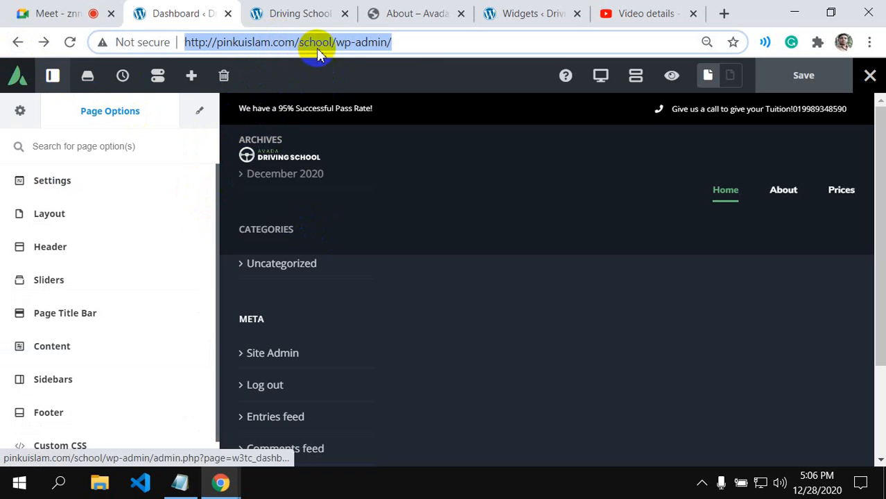
pyautogui.click(419, 43)
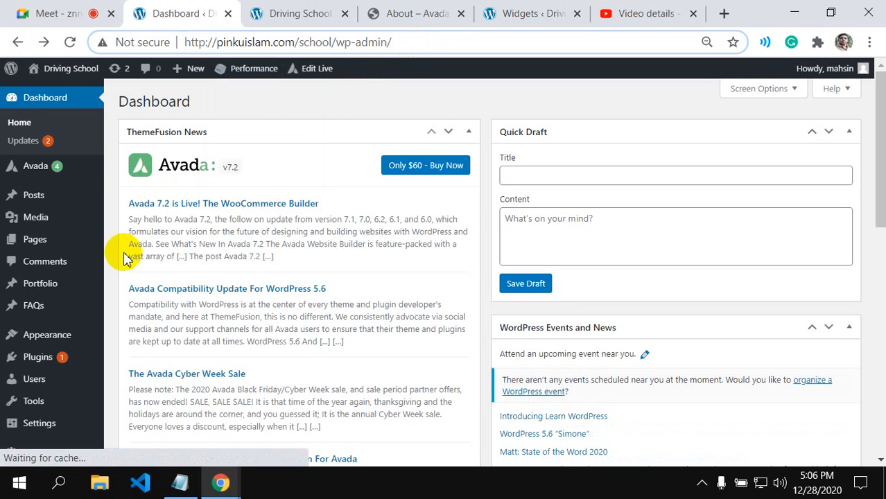
pyautogui.click(39, 241)
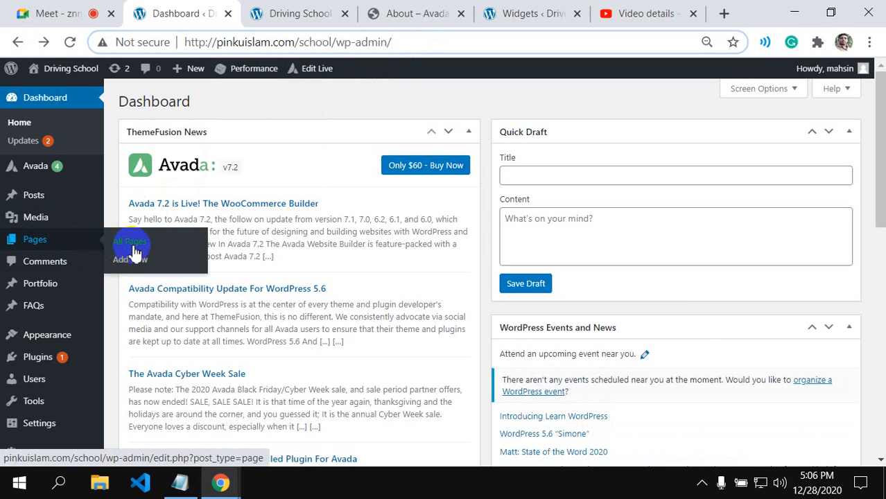
pyautogui.click(131, 247)
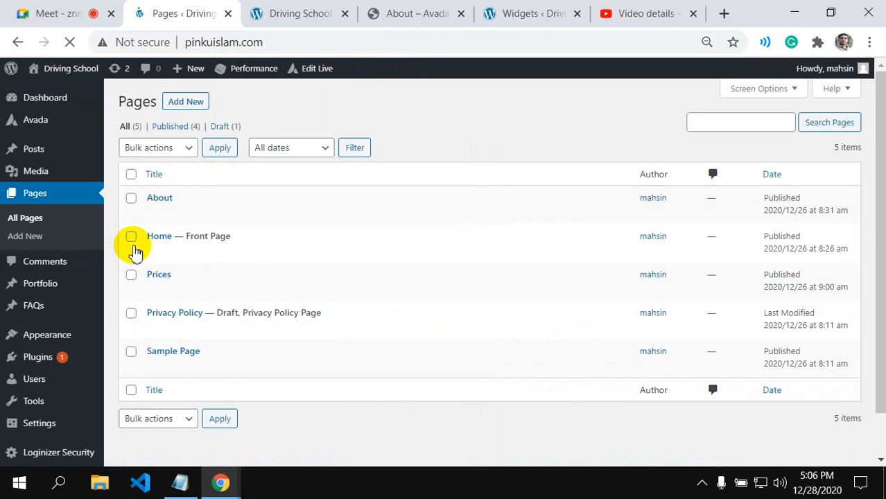
# - Move the existing About page to the trash and duplicate the Home front page as a draft
pyautogui.click(131, 199)
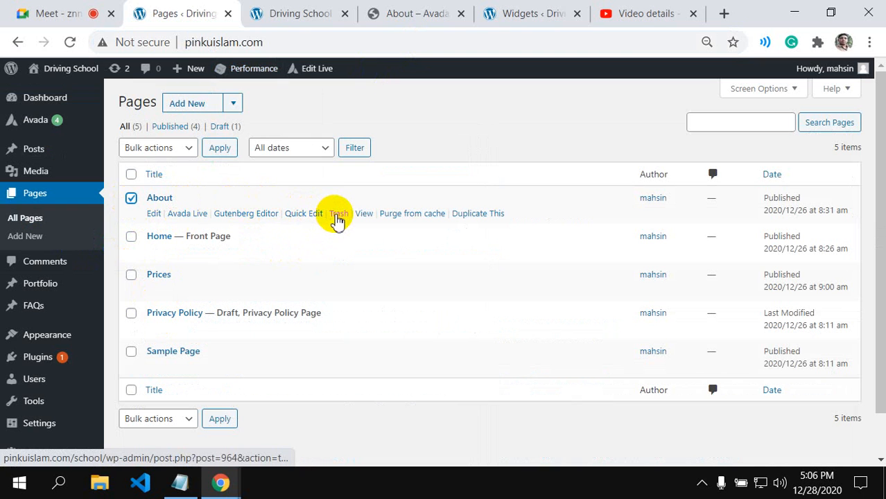
pyautogui.click(338, 214)
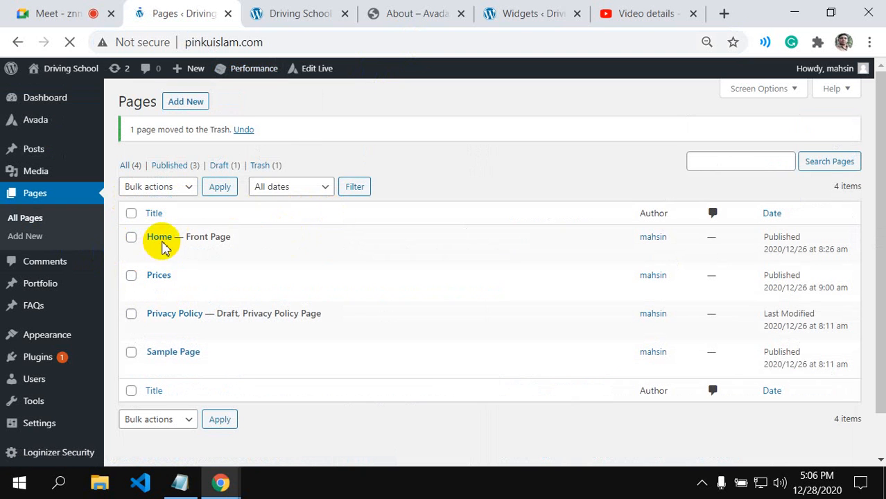
pyautogui.moveTo(162, 240)
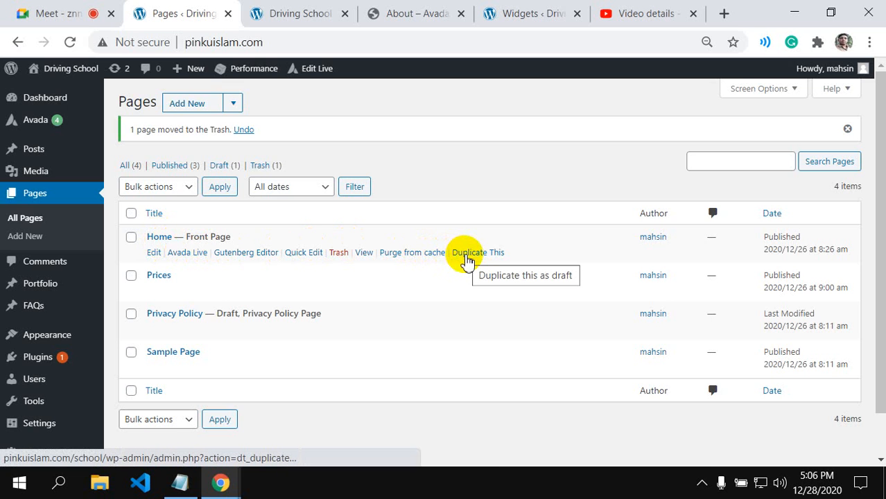
pyautogui.click(467, 257)
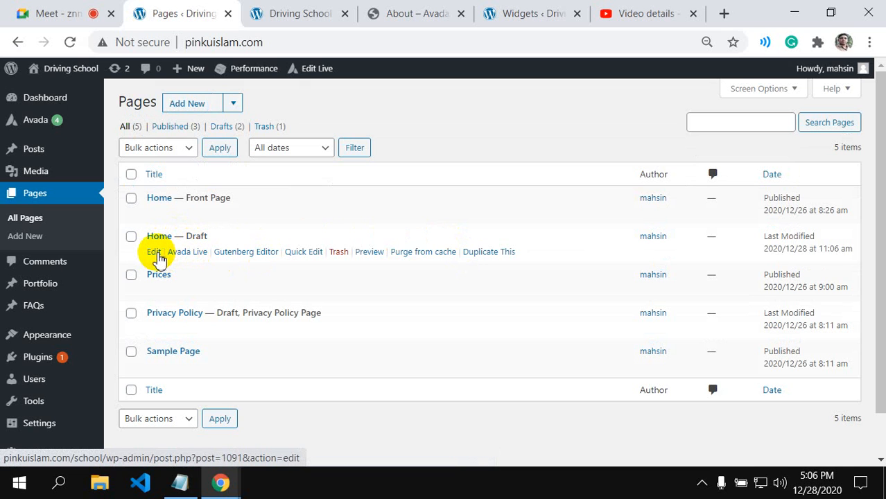
# - Open the duplicated Home draft for editing and change its title to About
pyautogui.click(154, 253)
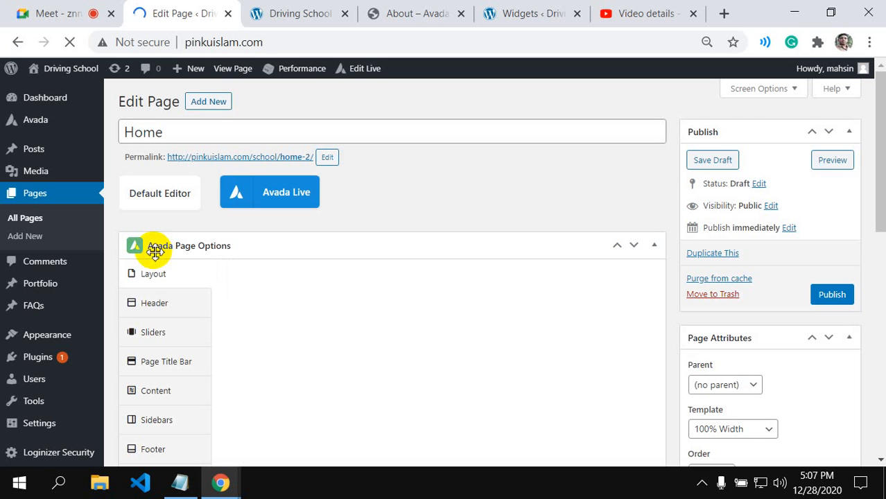
pyautogui.click(177, 134)
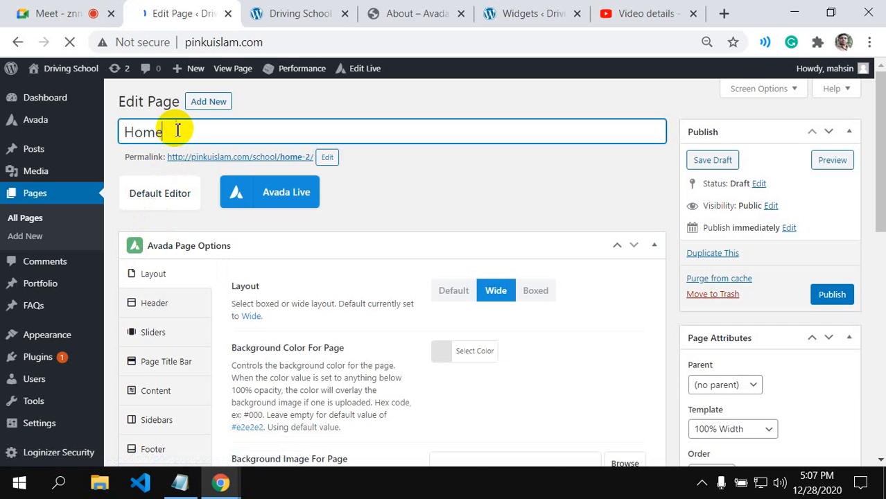
pyautogui.press('BackSpace')
pyautogui.press('BackSpace')
pyautogui.press('BackSpace')
pyautogui.press('BackSpace')
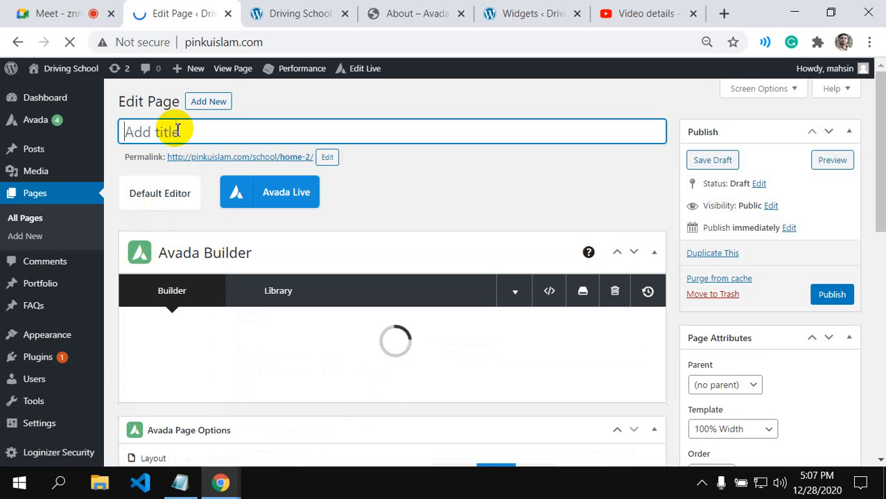
pyautogui.write('About')
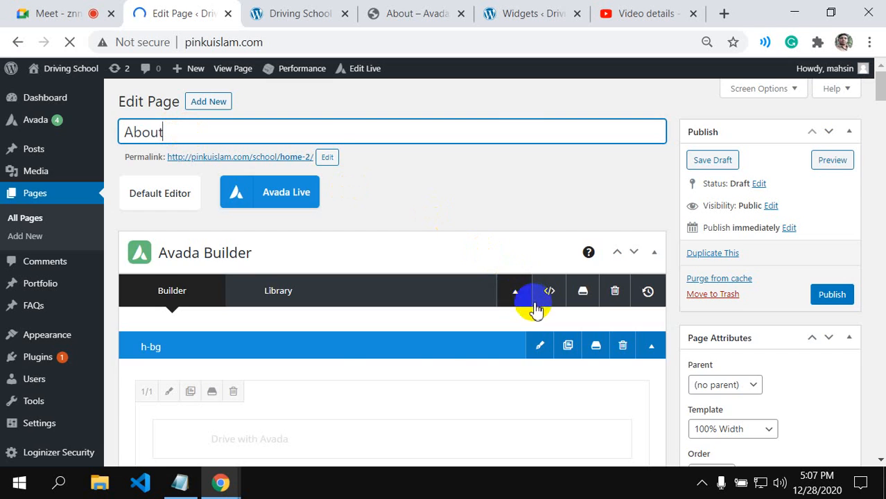
pyautogui.scroll(-4, 534, 307)
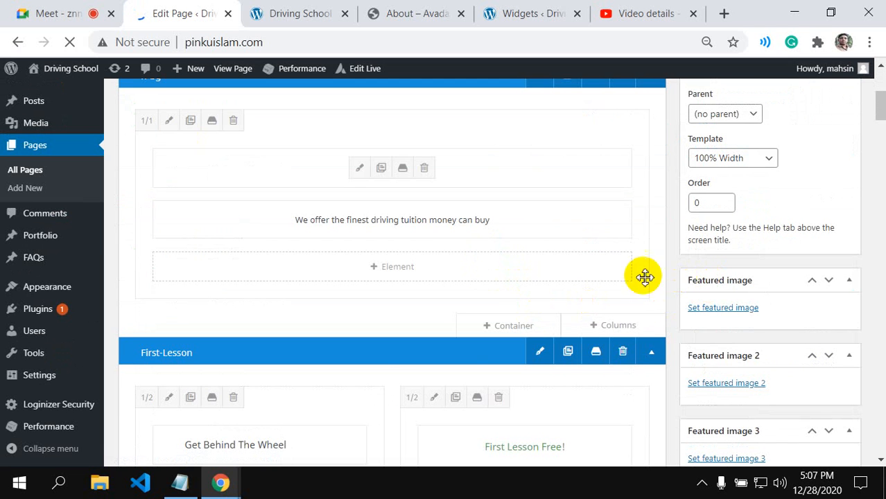
# - Publish the About page and open the site's menu editor
pyautogui.scroll(4, 756, 250)
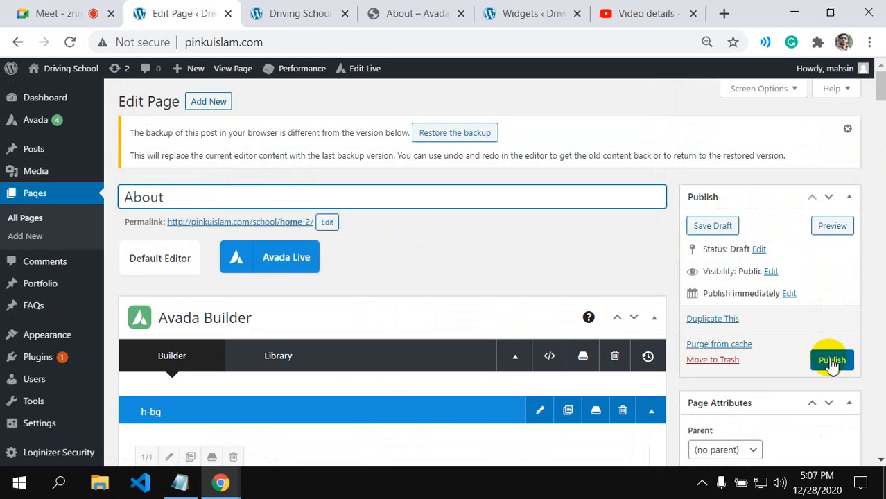
pyautogui.click(831, 362)
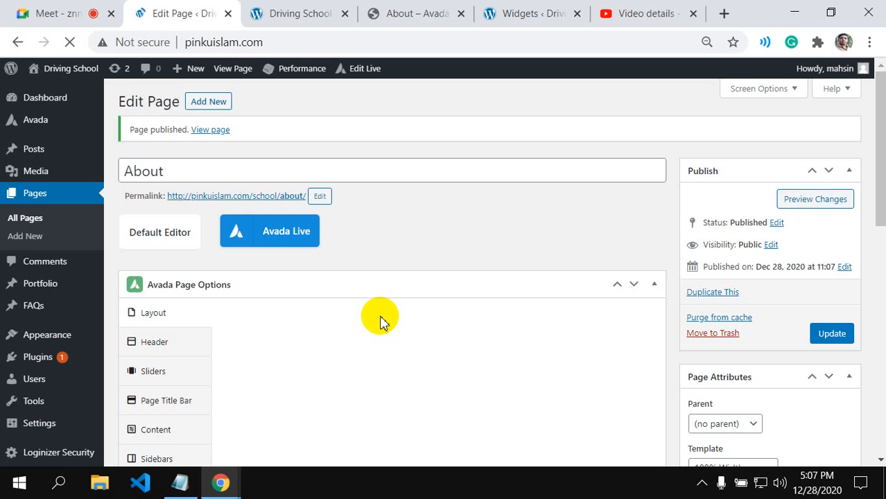
pyautogui.scroll(-2, 447, 334)
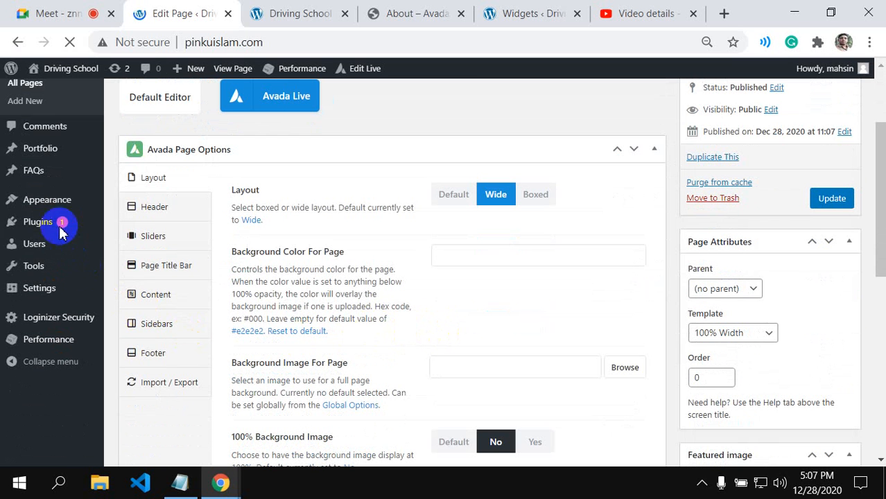
pyautogui.click(51, 203)
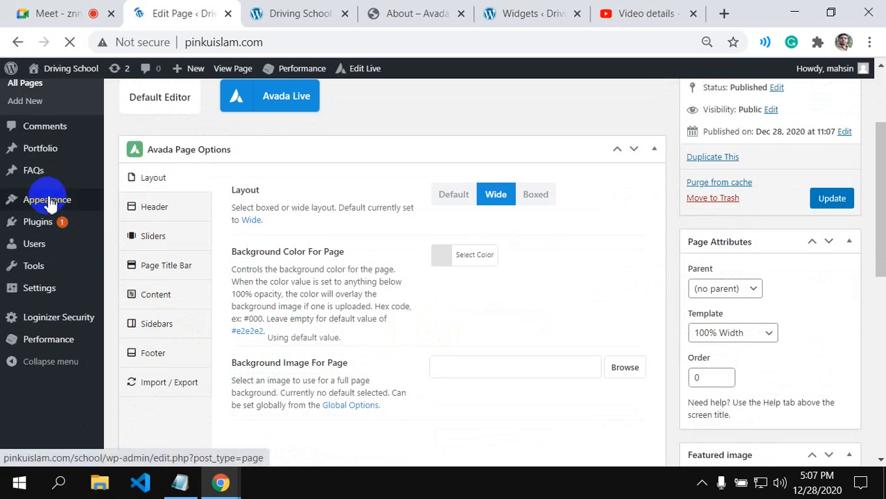
pyautogui.scroll(2, 42, 199)
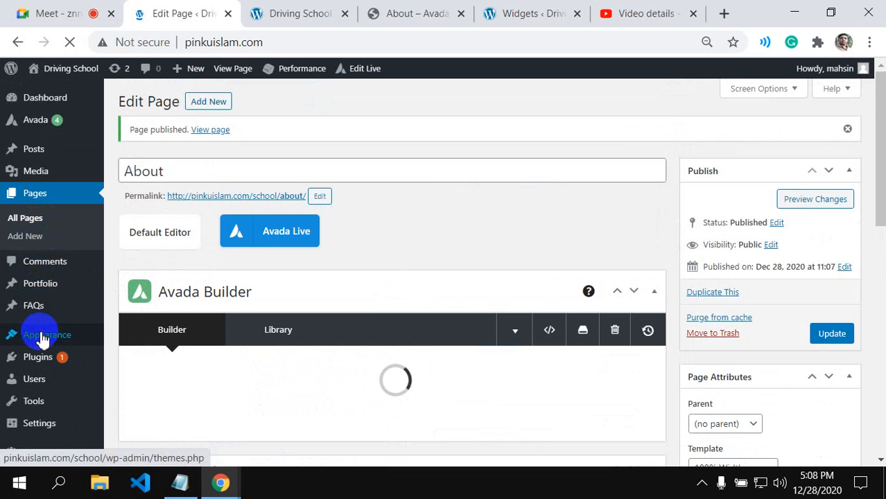
pyautogui.moveTo(54, 331)
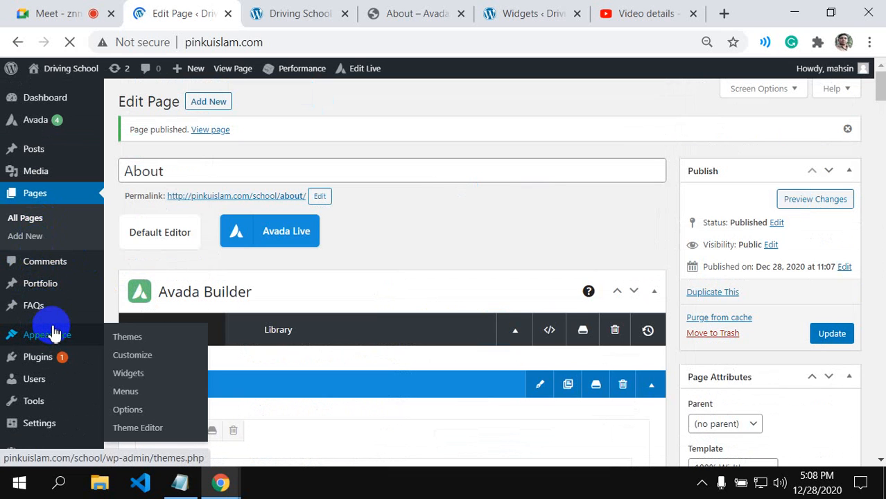
pyautogui.click(128, 395)
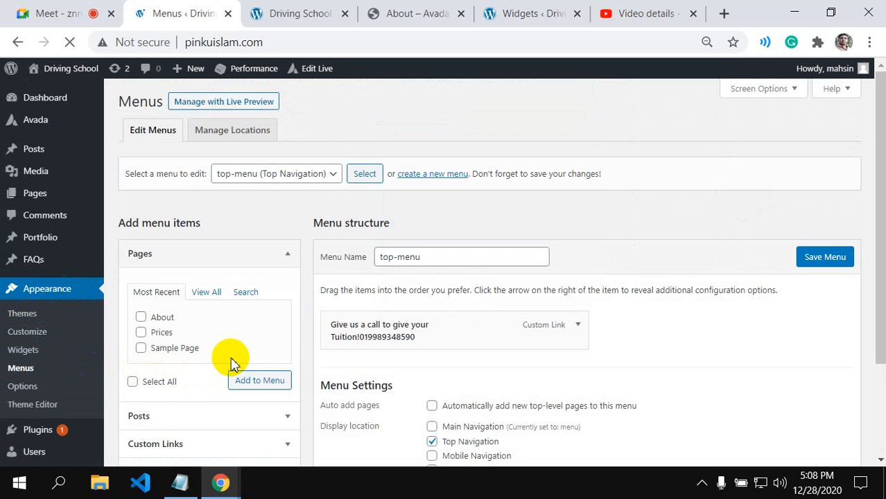
# - Load the menu assigned to Main Navigation for editing
pyautogui.scroll(-3, 452, 329)
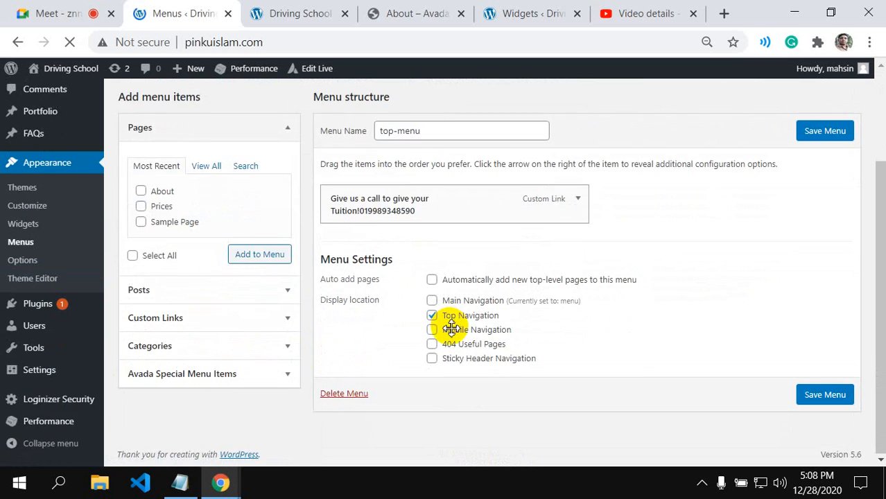
pyautogui.scroll(3, 451, 329)
pyautogui.scroll(1, 452, 329)
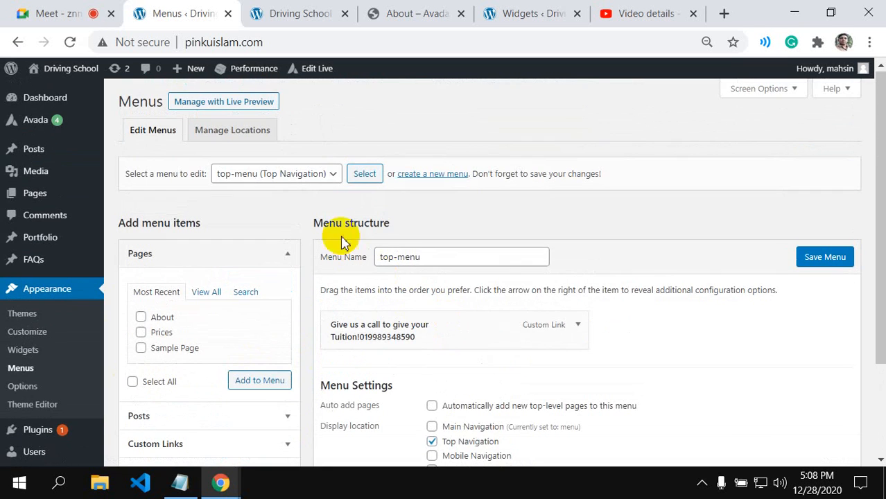
pyautogui.click(333, 175)
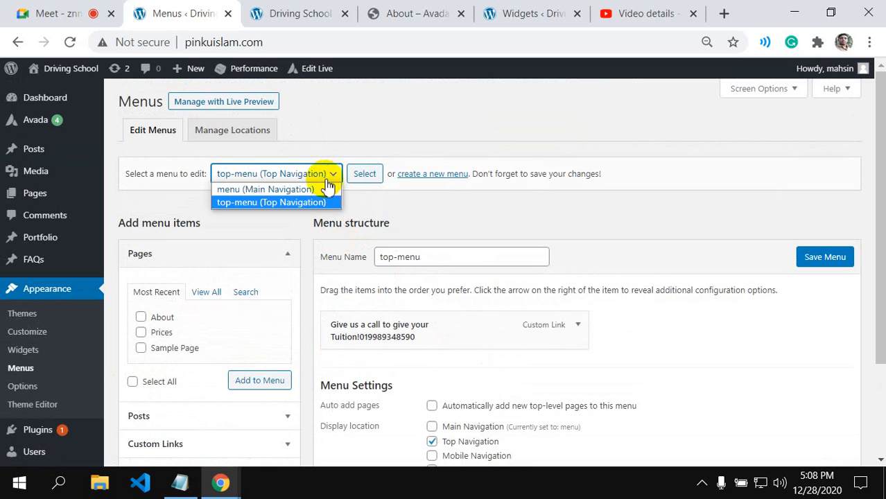
pyautogui.click(307, 190)
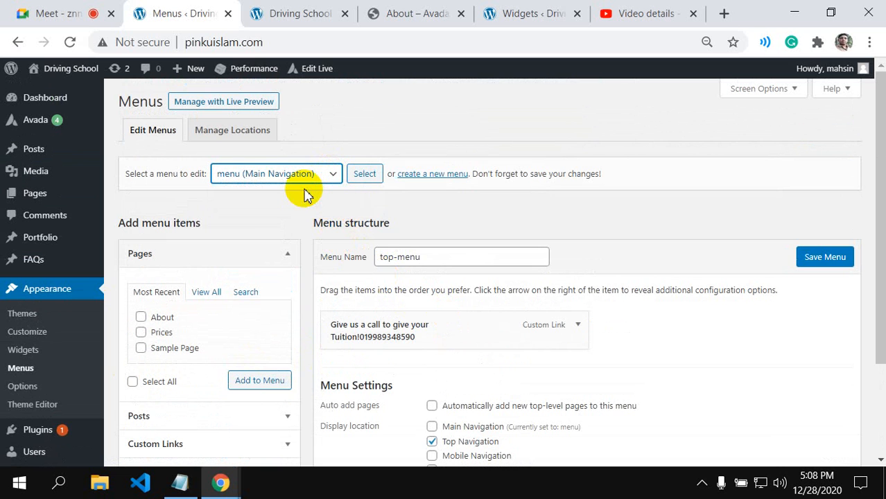
pyautogui.click(371, 174)
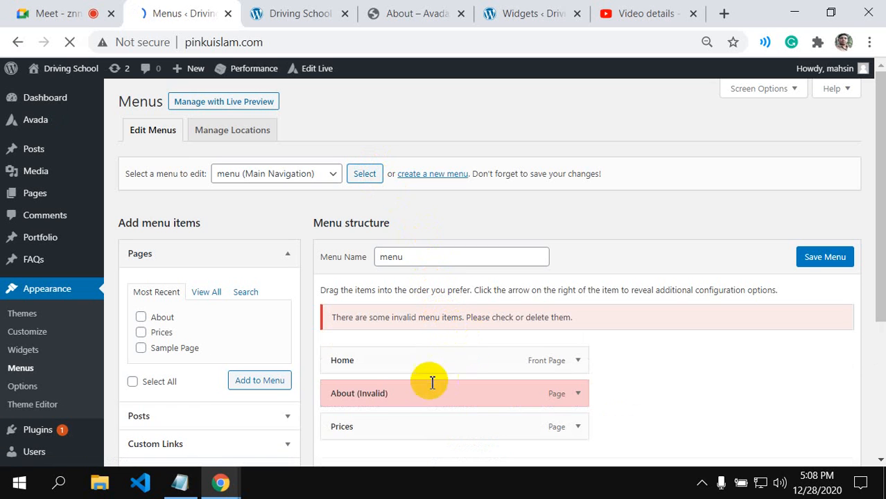
# - Remove the invalid About item from the main navigation menu
pyautogui.click(579, 394)
pyautogui.scroll(-2, 376, 416)
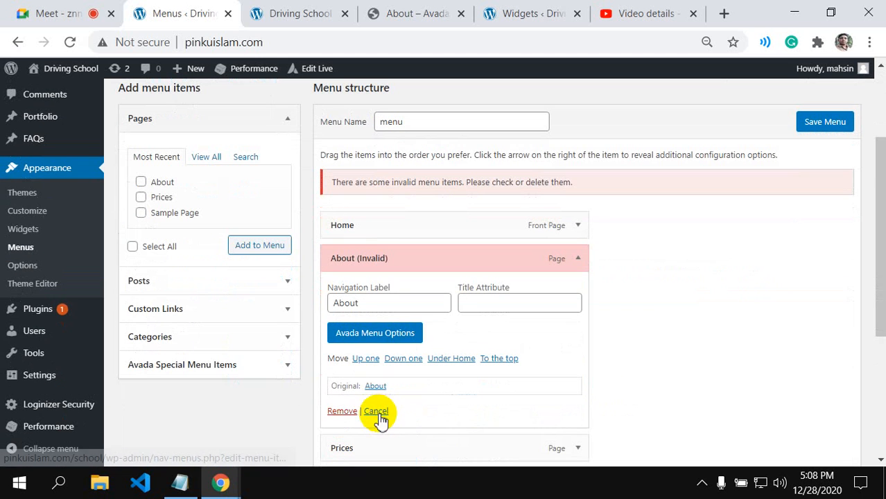
pyautogui.click(342, 412)
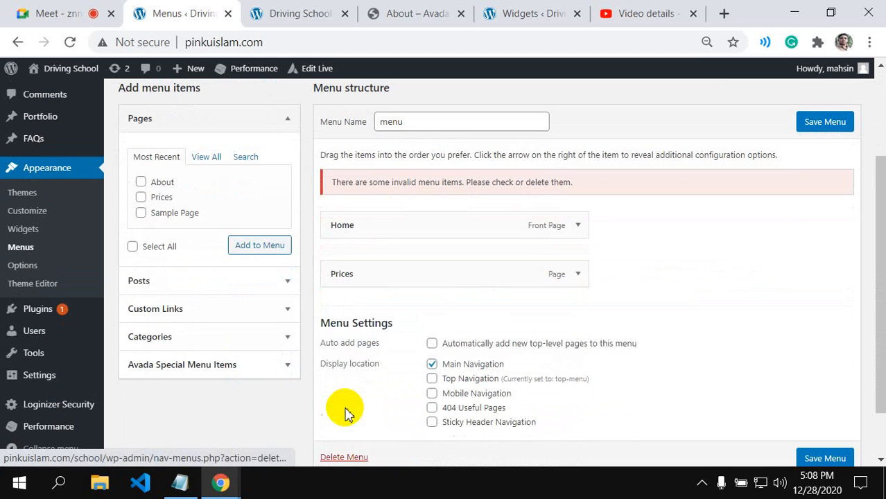
# - Add the new About page to the main navigation menu and save the menu
pyautogui.click(140, 182)
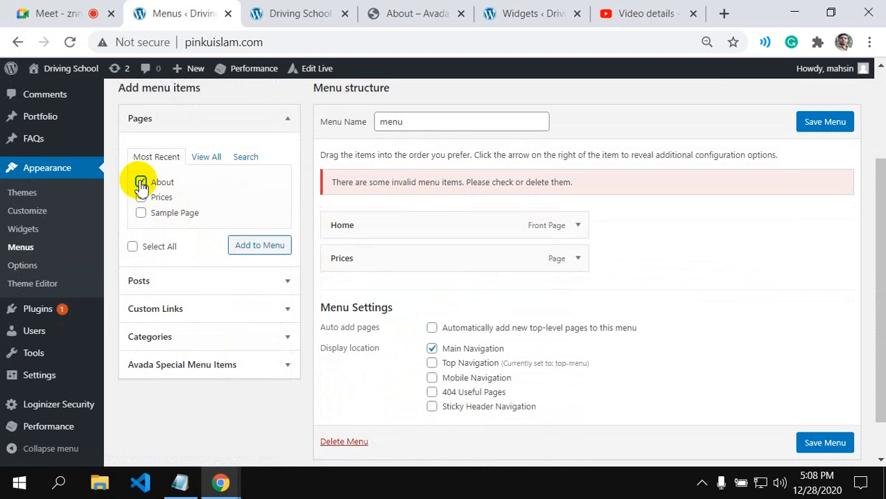
pyautogui.click(257, 249)
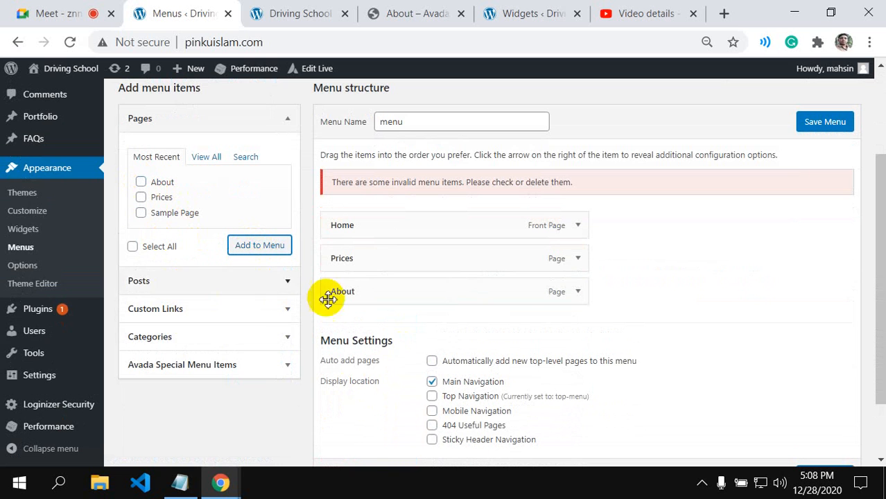
pyautogui.click(824, 124)
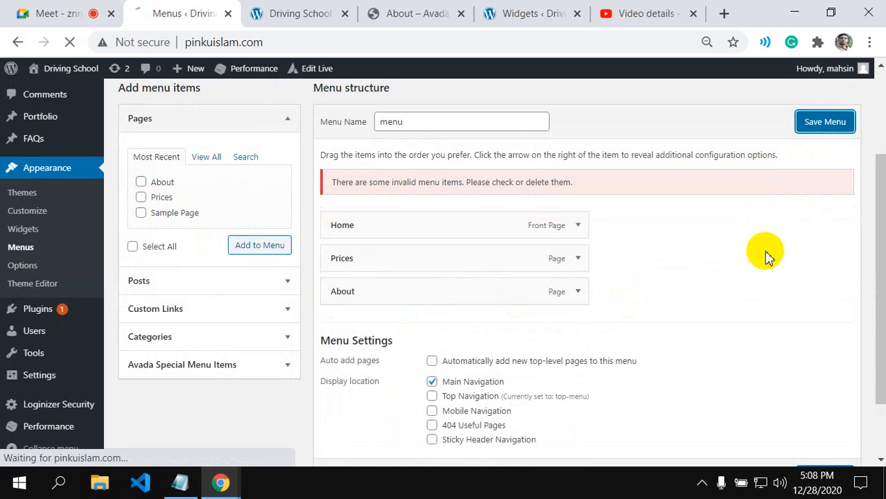
pyautogui.scroll(-2, 770, 264)
pyautogui.click(809, 400)
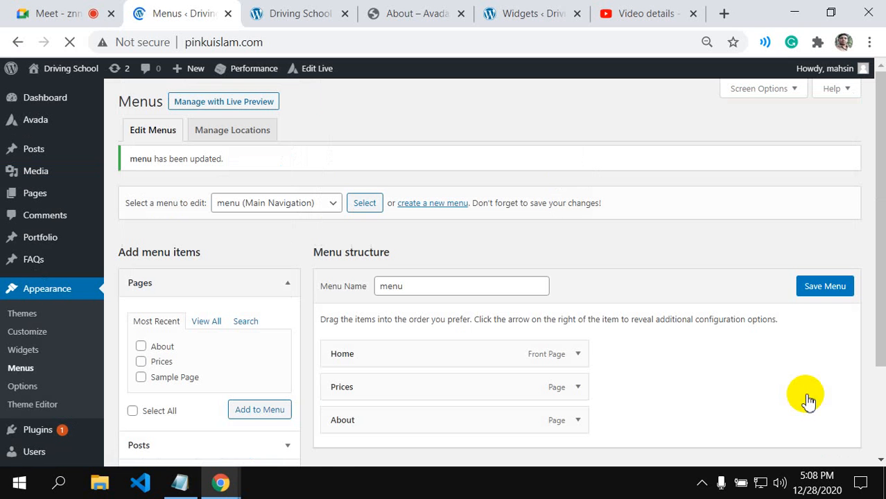
# - Check the demo's About page, reload the published driving school site and open its About page from the navigation
pyautogui.click(375, 13)
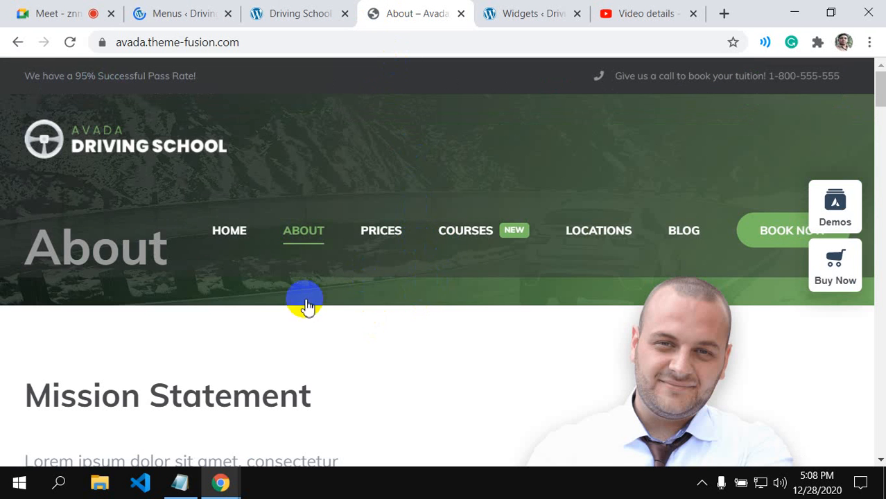
pyautogui.click(71, 43)
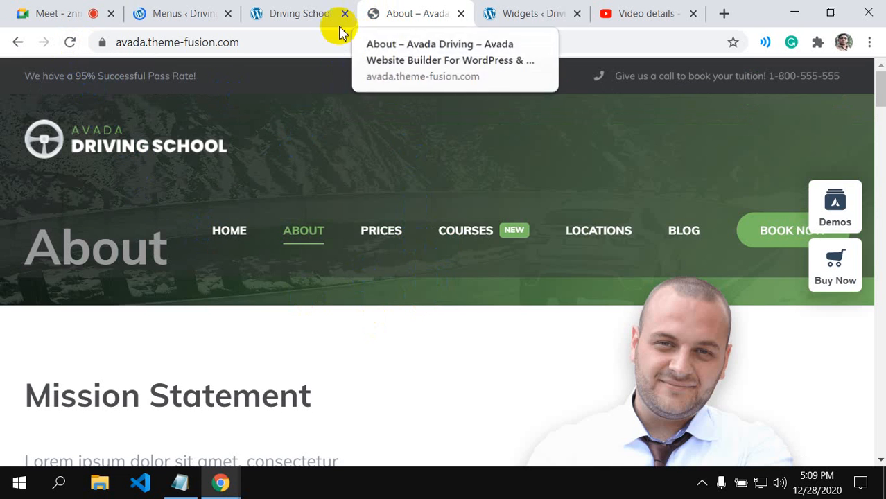
pyautogui.click(262, 15)
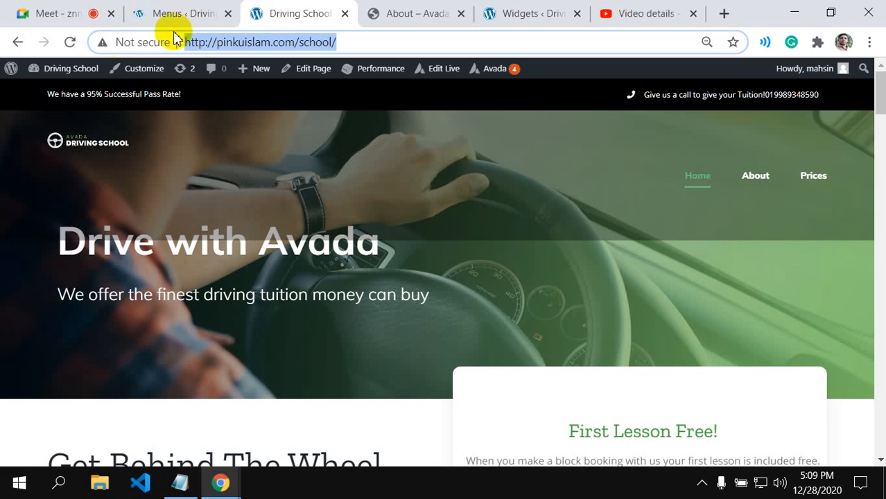
pyautogui.click(69, 42)
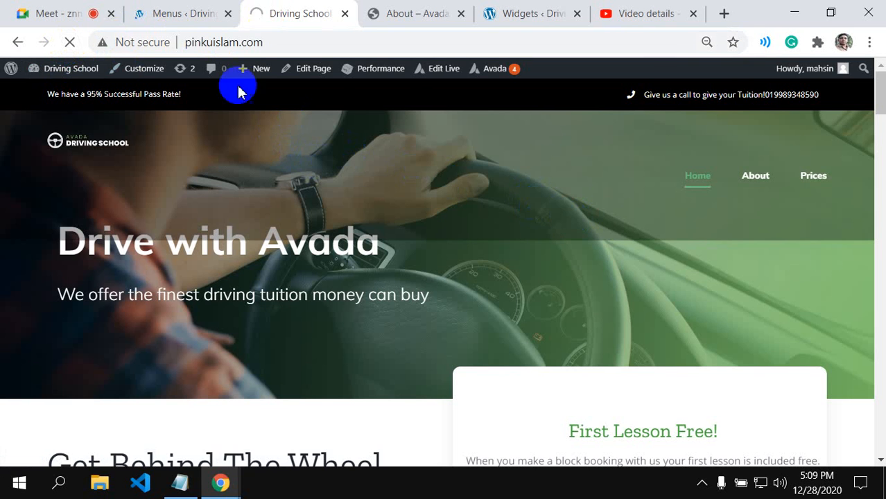
pyautogui.click(191, 14)
pyautogui.click(298, 14)
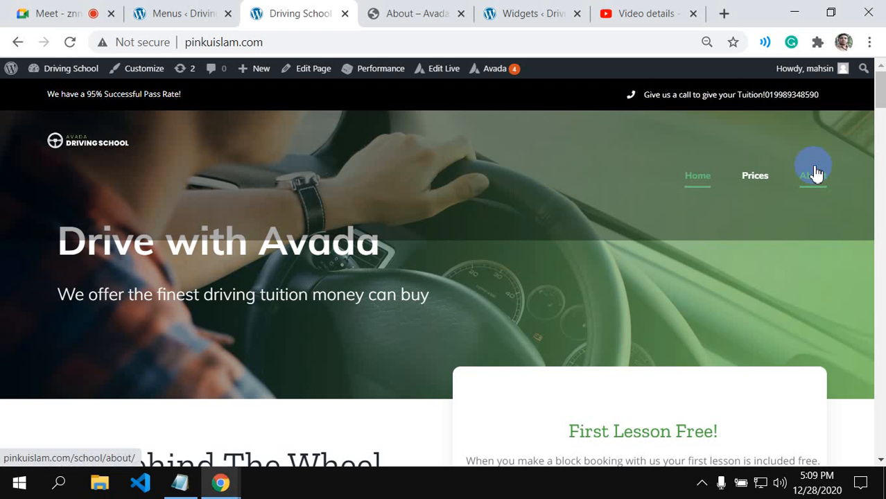
pyautogui.click(815, 177)
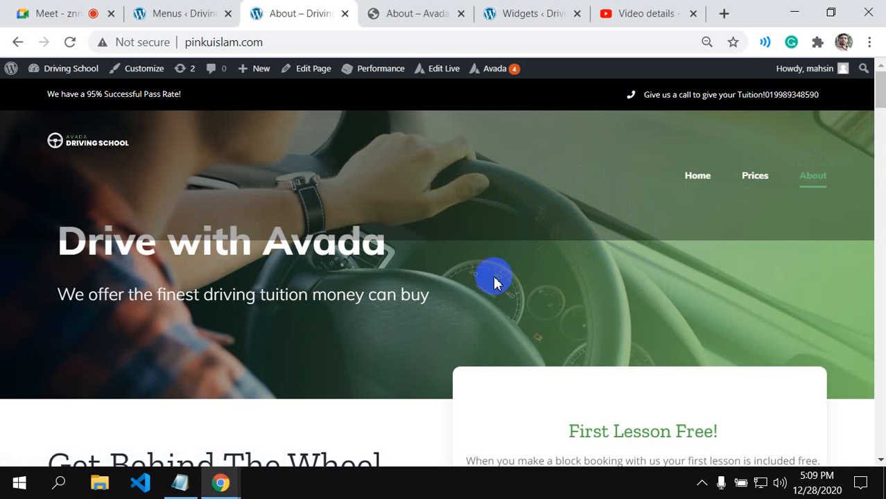
# - Review the published About page's banner and upper content, and open the page in the live builder
pyautogui.scroll(-4, 469, 327)
pyautogui.scroll(4, 466, 323)
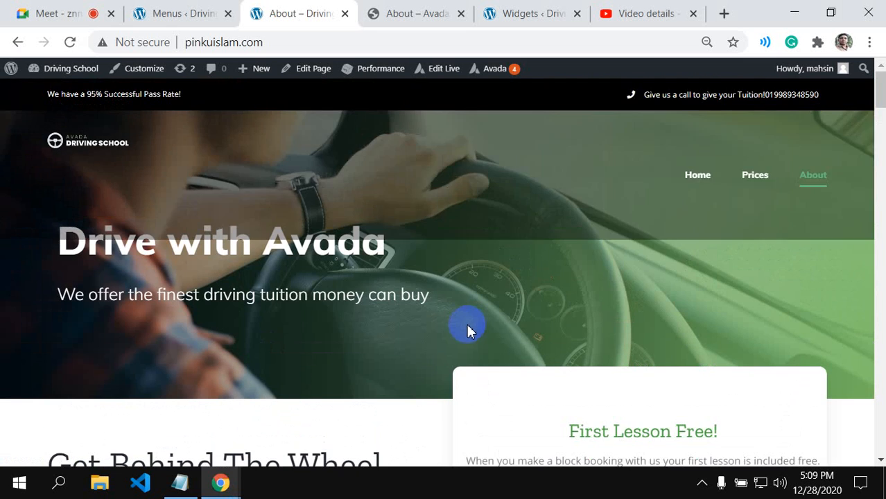
pyautogui.scroll(-2, 329, 377)
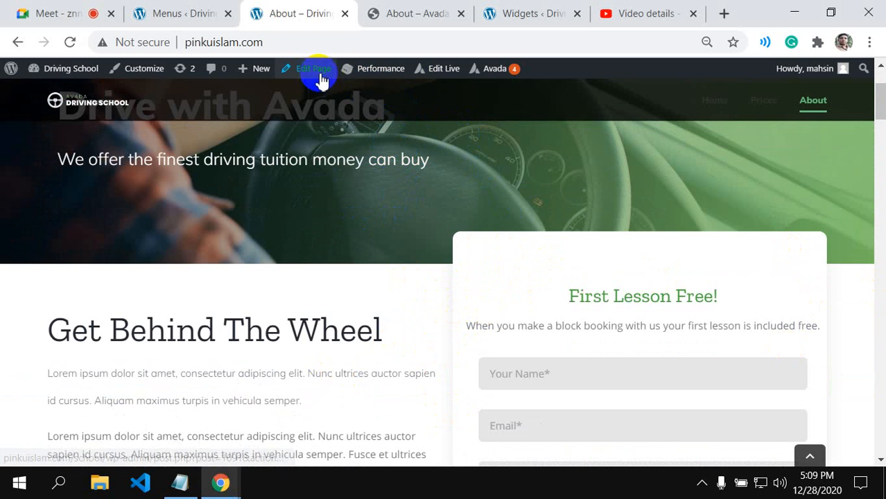
pyautogui.scroll(2, 533, 189)
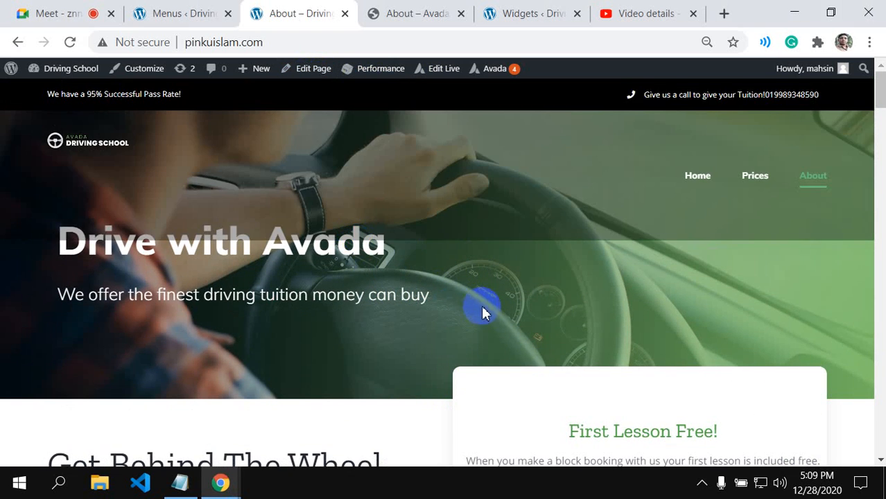
pyautogui.moveTo(445, 75)
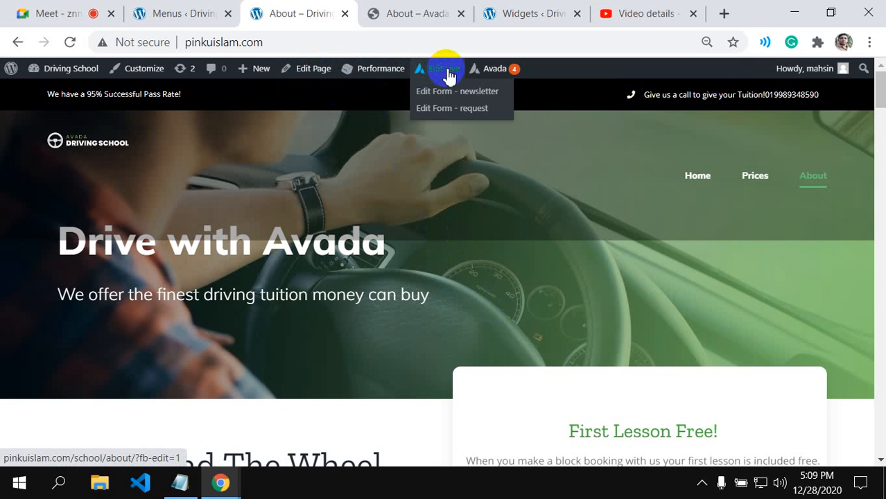
pyautogui.click(449, 75)
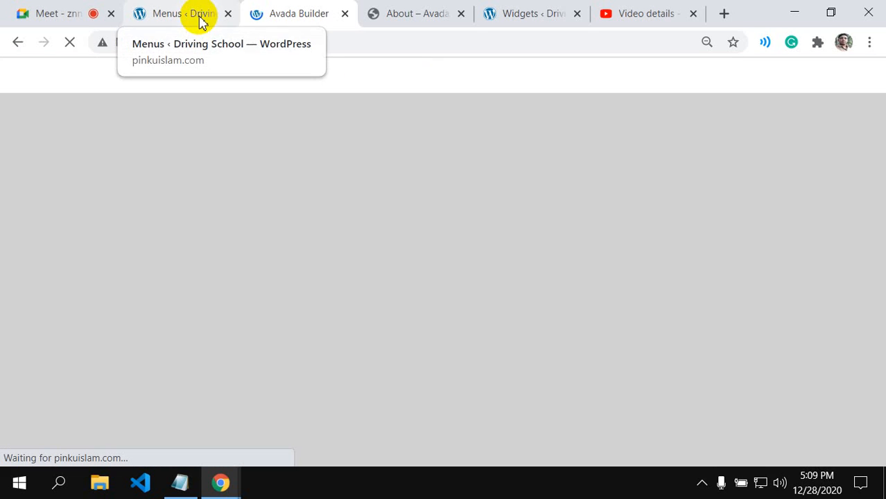
# - Close the Widgets and YouTube video details browser tabs
pyautogui.click(420, 14)
pyautogui.click(511, 17)
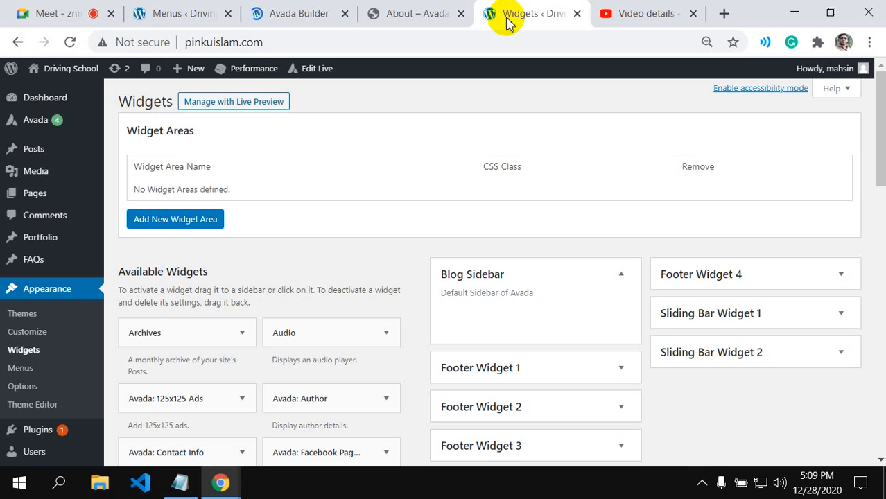
pyautogui.click(577, 15)
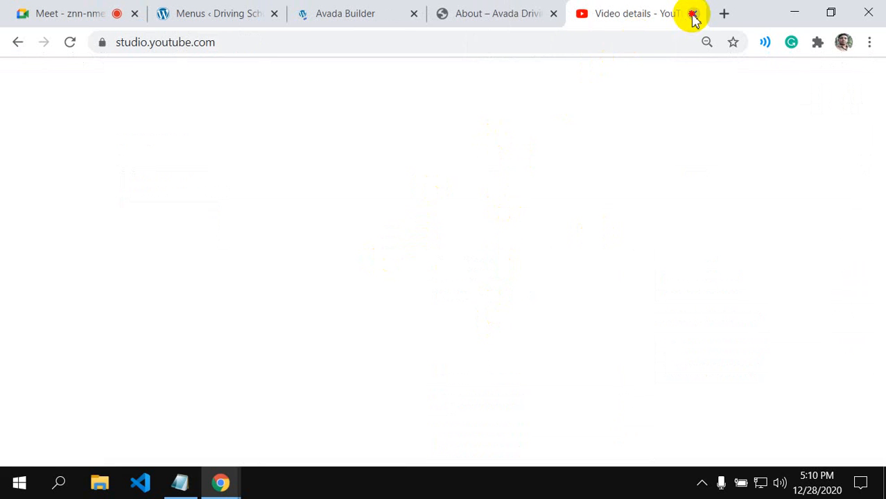
pyautogui.hotkey('ctrl', 'w')
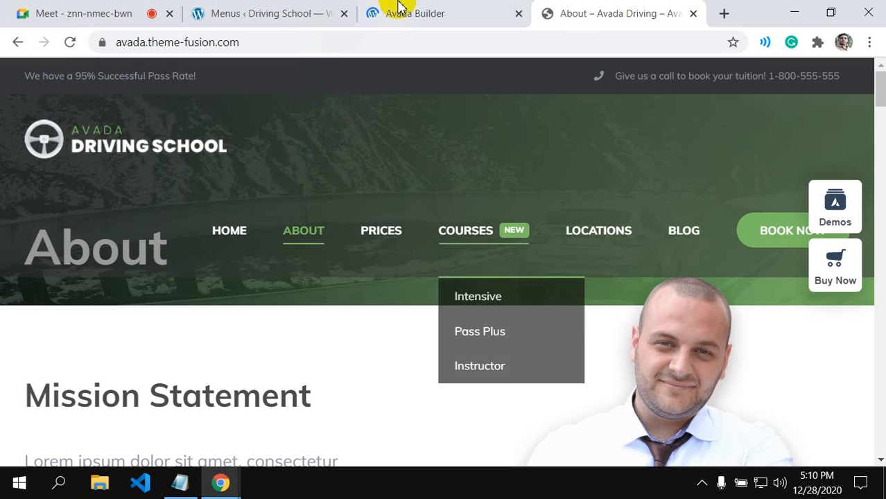
# - Return to the About page's live builder and view the Get Behind The Wheel section below the banner
pyautogui.click(391, 13)
pyautogui.click(263, 15)
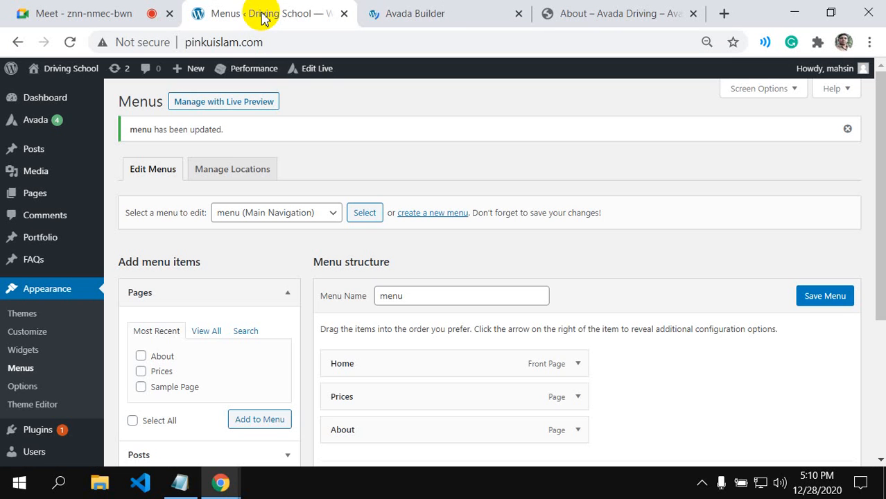
pyautogui.click(381, 13)
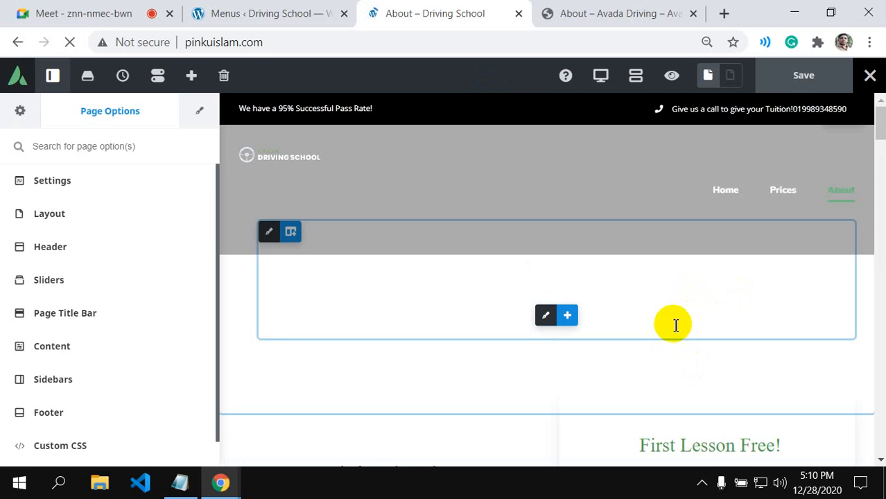
pyautogui.scroll(-4, 676, 326)
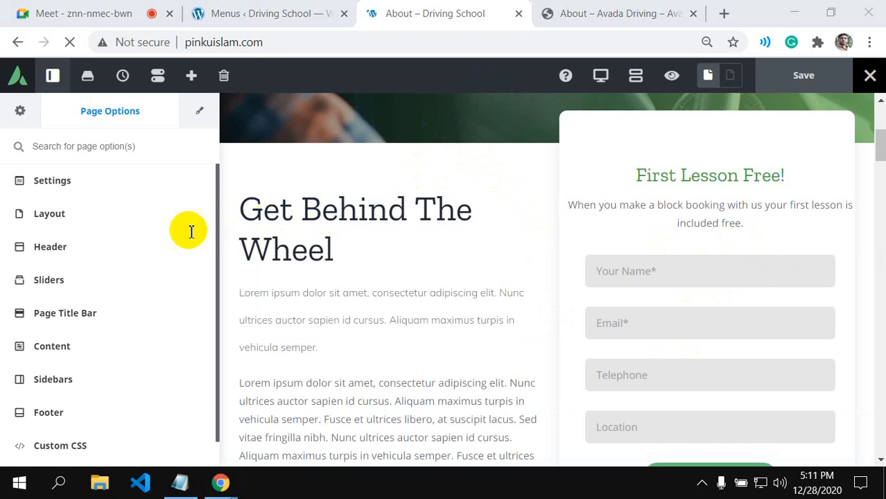
# - Turn off the header display in the About page's header options
pyautogui.click(32, 252)
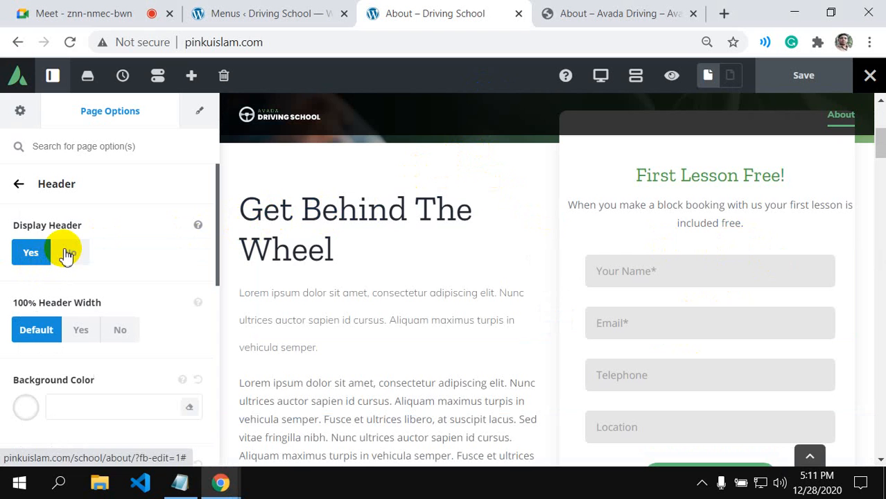
pyautogui.click(67, 253)
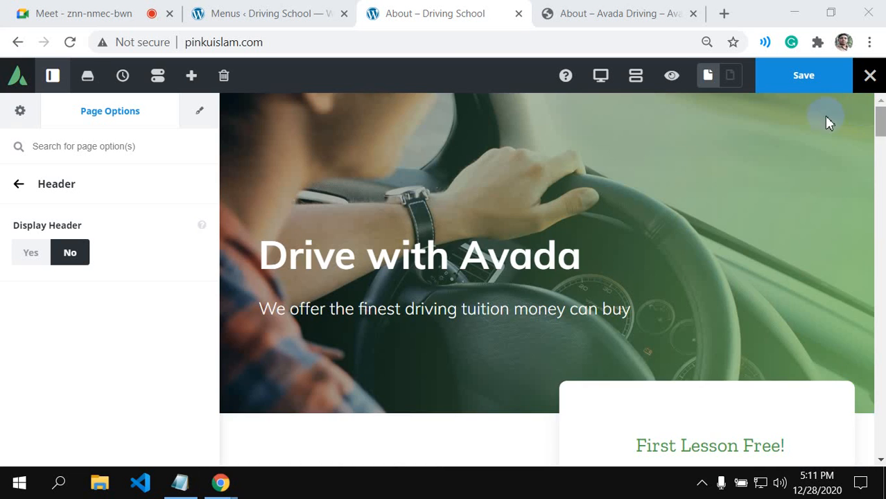
# - Open the background image settings of the h-bg banner container and check the banner on the demo's About page
pyautogui.moveTo(837, 115)
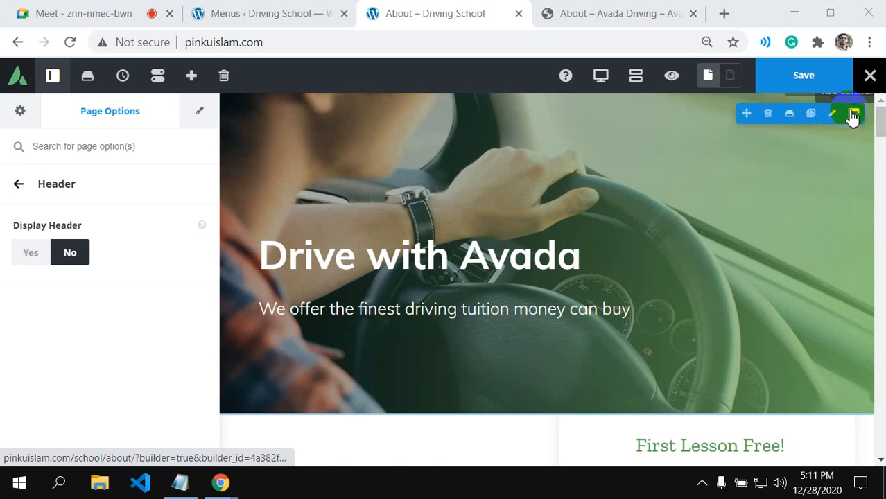
pyautogui.click(832, 117)
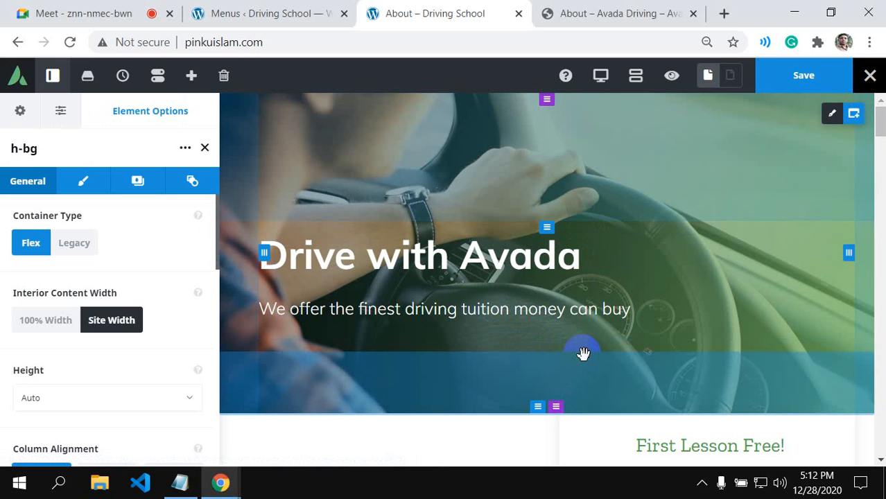
pyautogui.click(136, 184)
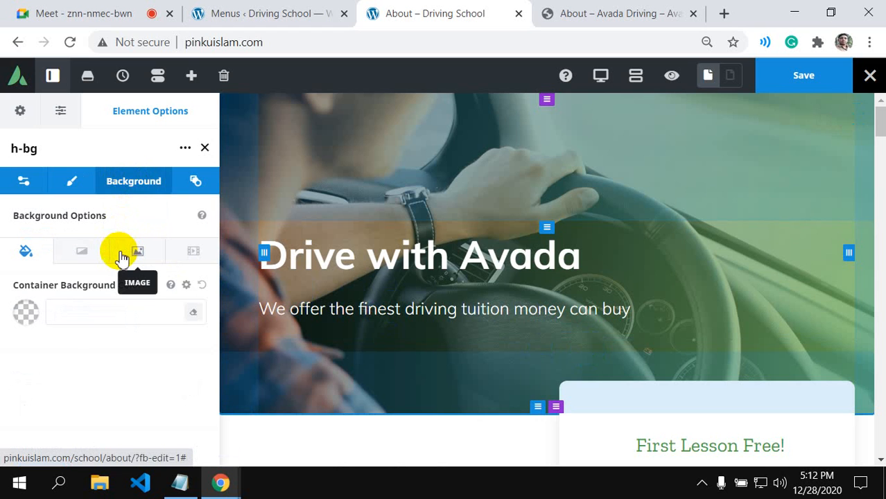
pyautogui.click(126, 255)
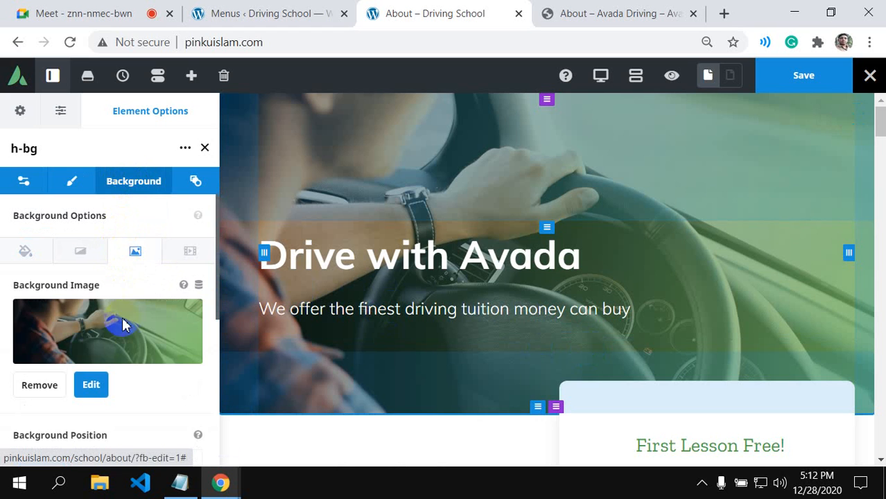
pyautogui.click(586, 11)
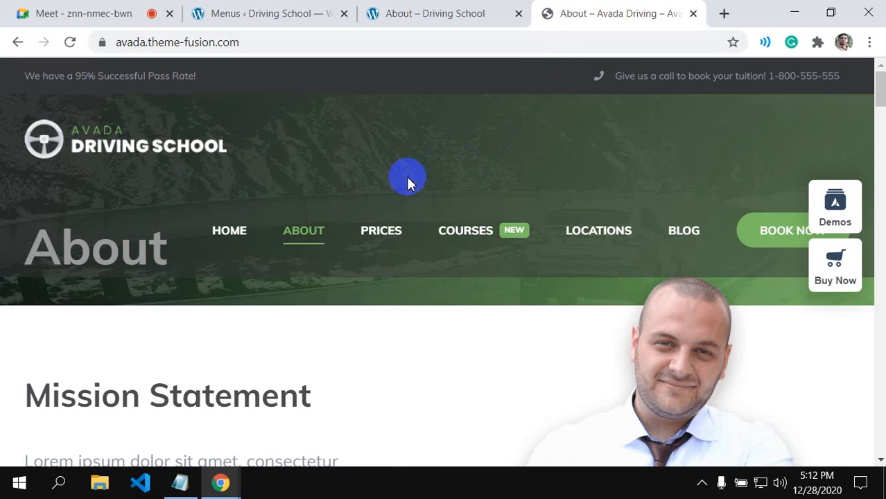
pyautogui.click(223, 13)
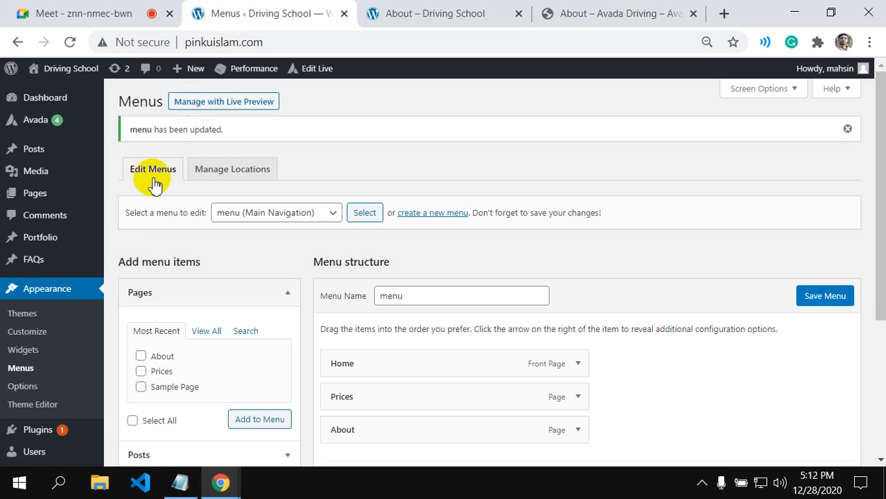
pyautogui.click(390, 20)
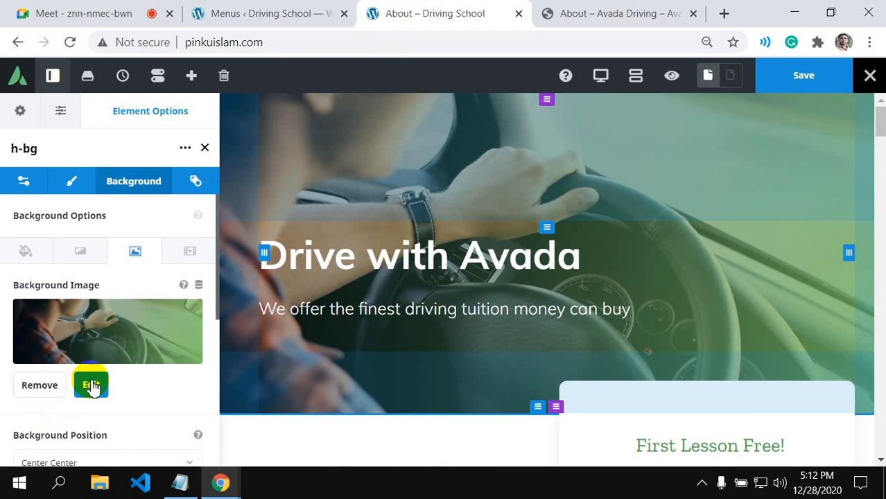
# - Browse the media library for a new banner background, examining pricing-intensive-background.jpg and default-ptb-retina-scaled.jpg
pyautogui.click(92, 388)
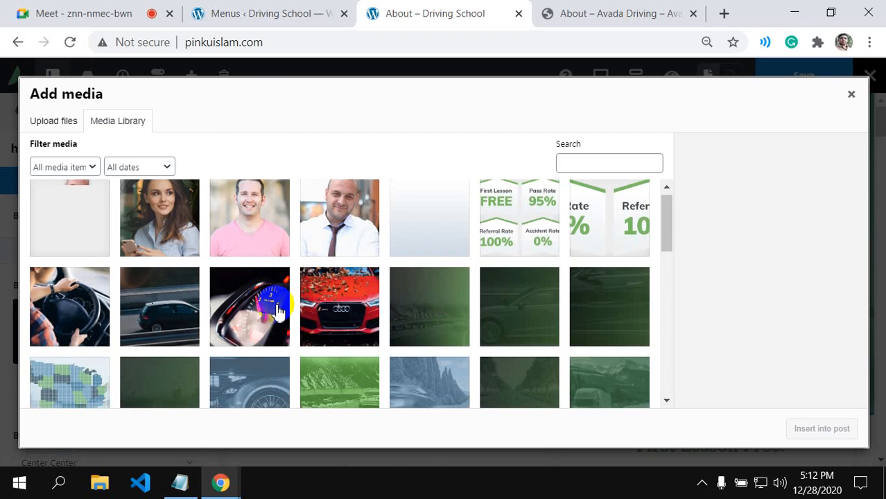
pyautogui.scroll(-10, 287, 307)
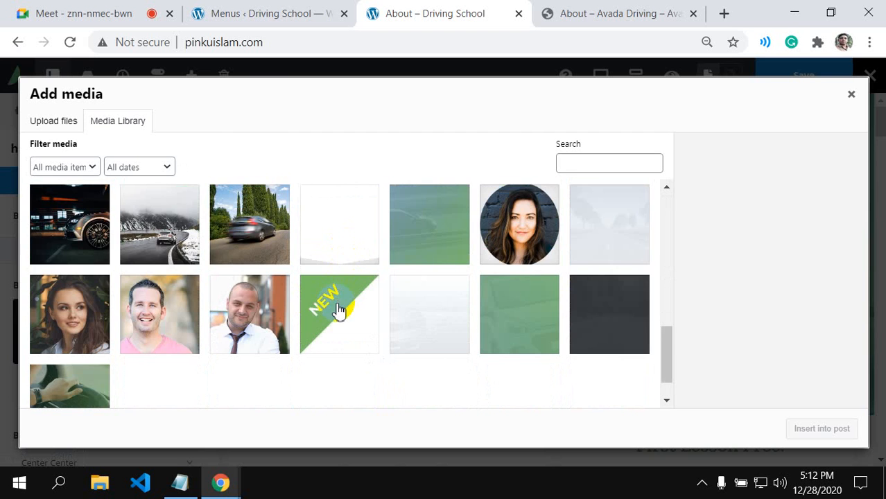
pyautogui.scroll(5, 343, 308)
pyautogui.click(336, 248)
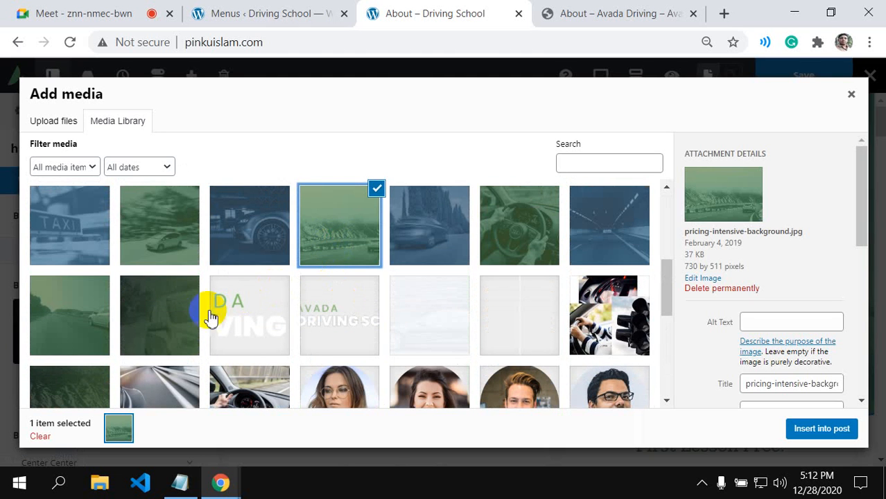
pyautogui.scroll(-5, 170, 340)
pyautogui.scroll(5, 89, 304)
pyautogui.click(60, 298)
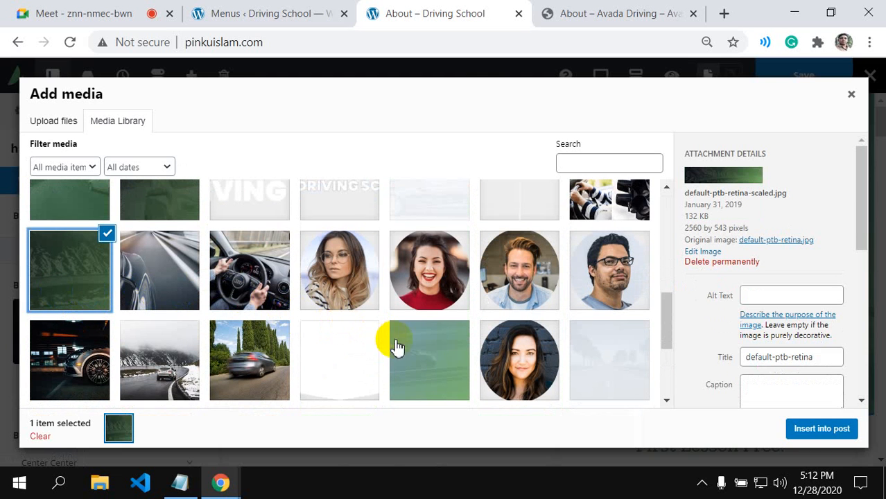
# - Compare the intensivecourse-hero, default-ptb-retina, prices-standardtuition and coverage-hero background images in the media library
pyautogui.scroll(5, 412, 357)
pyautogui.scroll(3, 483, 298)
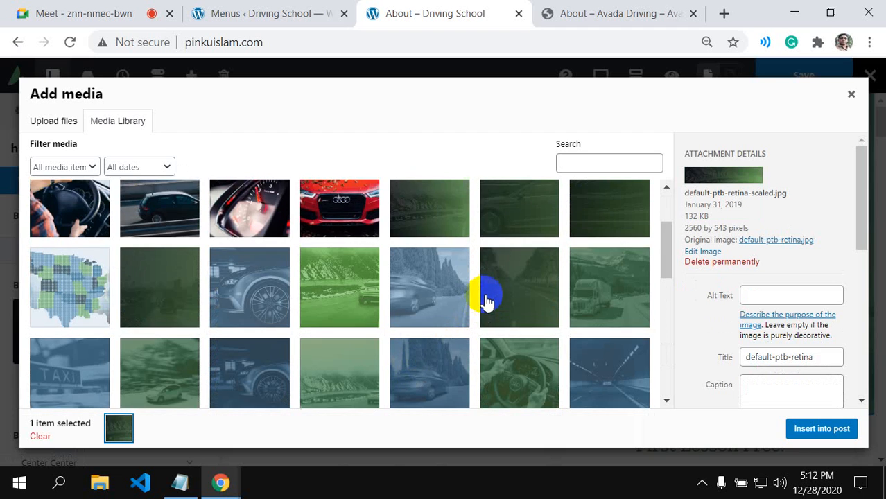
pyautogui.click(435, 311)
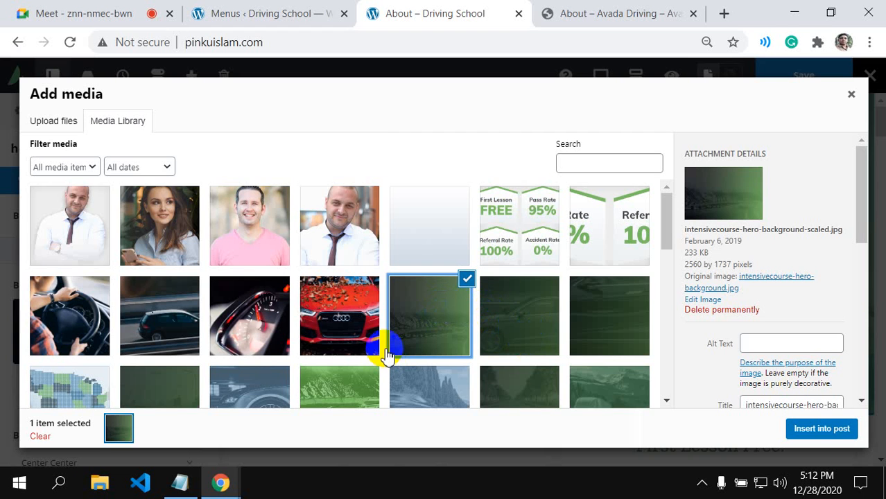
pyautogui.scroll(-3, 387, 355)
pyautogui.scroll(-4, 339, 368)
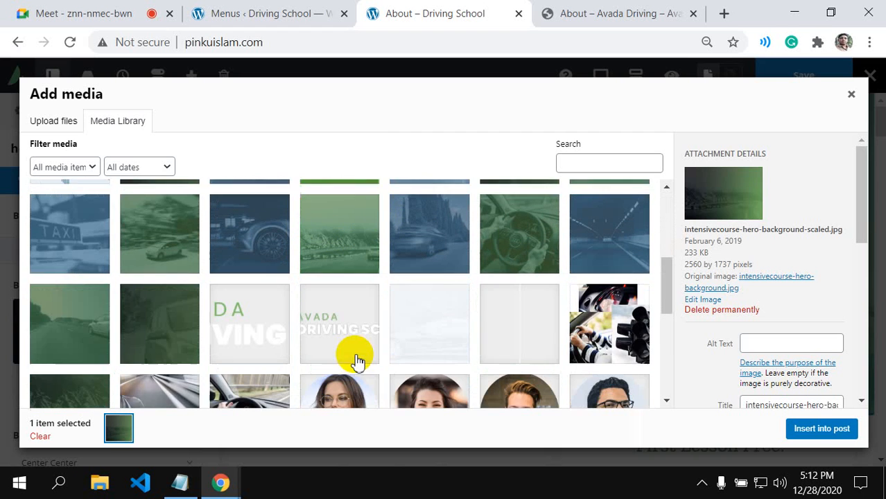
pyautogui.click(71, 397)
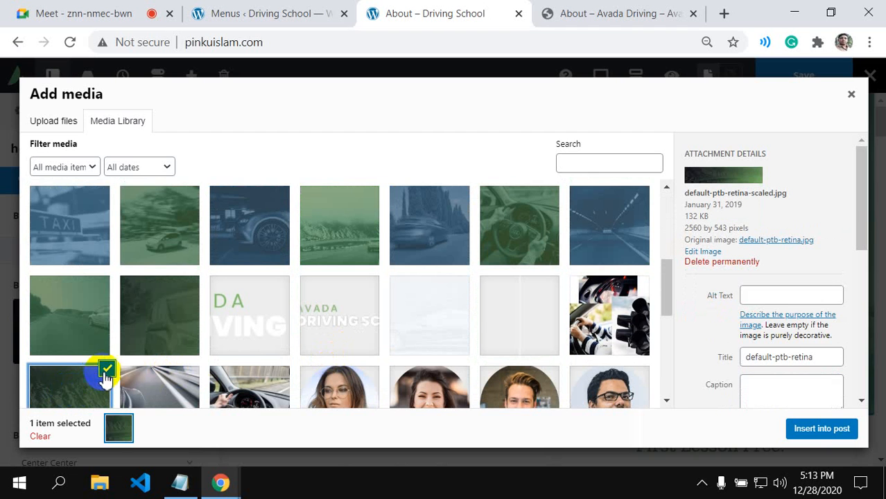
pyautogui.scroll(-4, 119, 337)
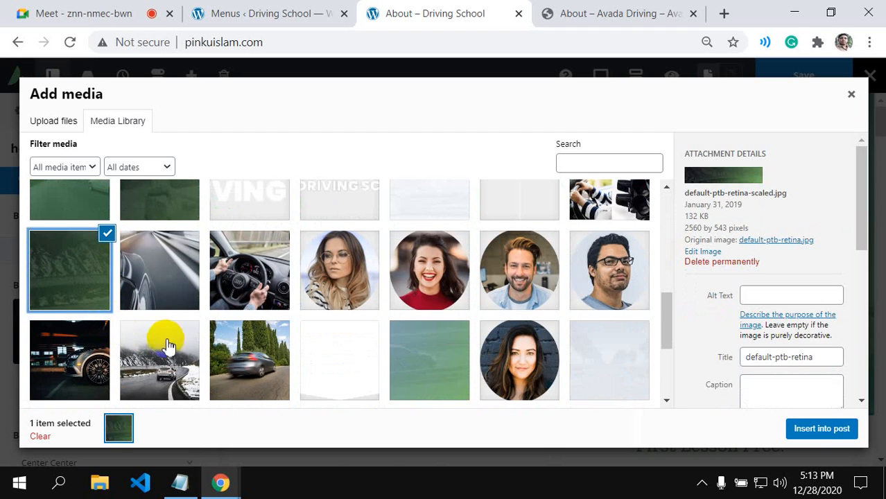
pyautogui.scroll(4, 103, 353)
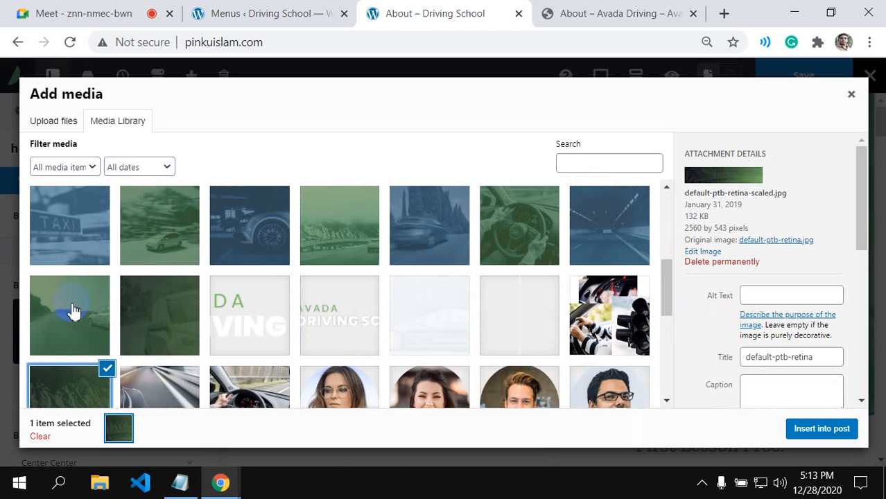
pyautogui.click(75, 310)
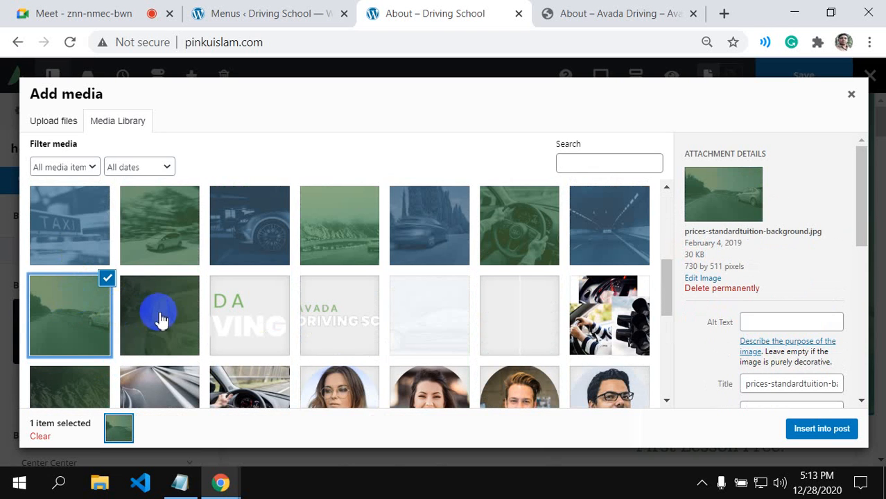
pyautogui.scroll(4, 161, 319)
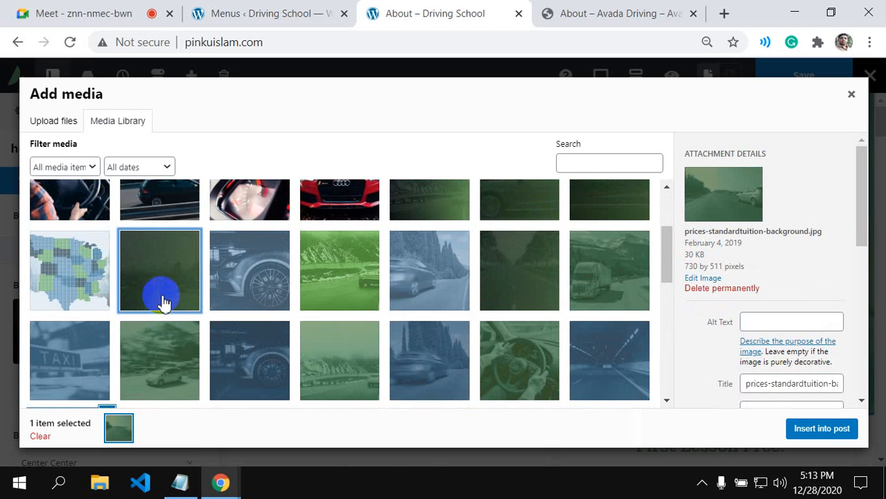
pyautogui.click(162, 302)
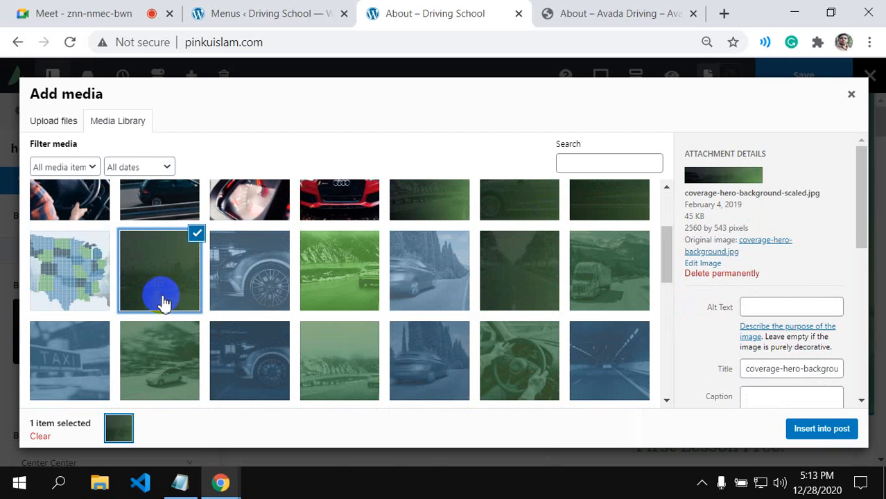
# - Check the demo's About banner, and insert intensivecourse-hero-background-scaled.jpg at full size as the h-bg container's background image
pyautogui.click(573, 9)
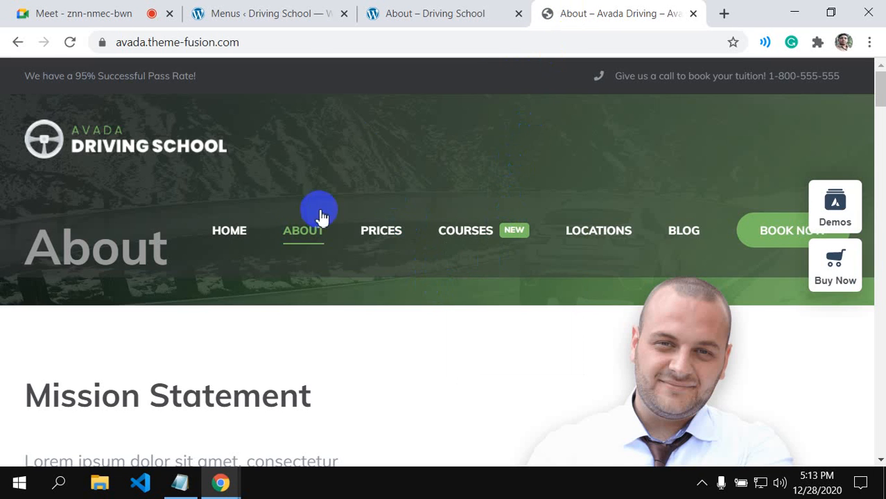
pyautogui.click(370, 11)
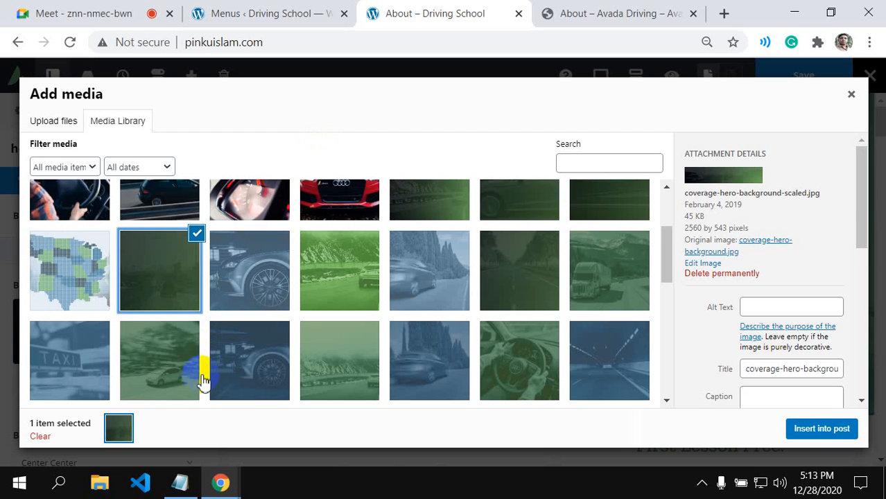
pyautogui.scroll(2, 183, 356)
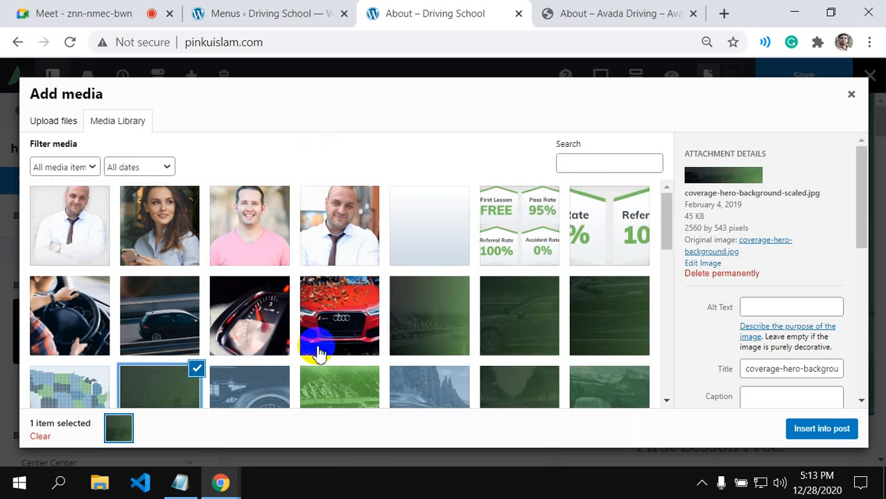
pyautogui.click(422, 321)
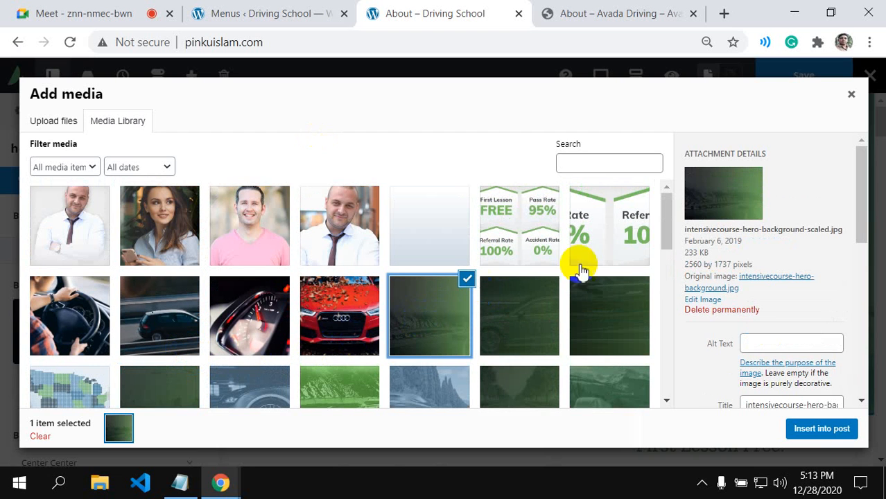
pyautogui.scroll(-7, 787, 316)
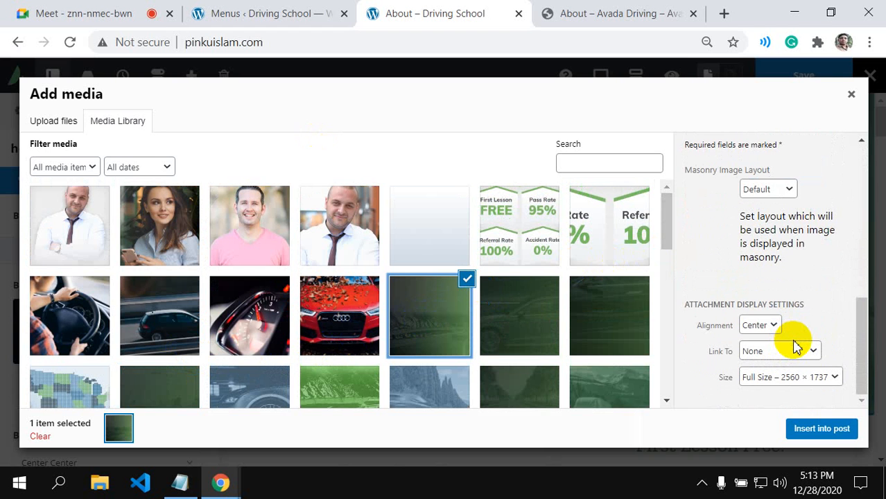
pyautogui.click(830, 430)
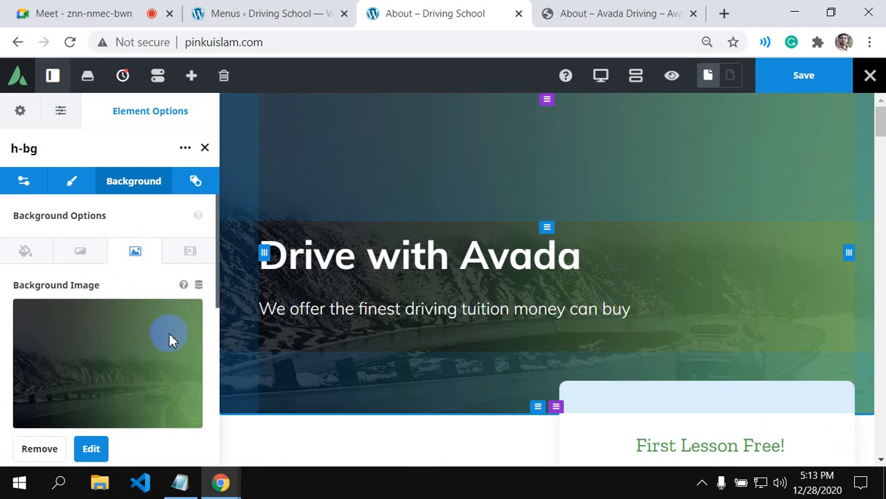
# - Save the About page and preview its banner and upper content
pyautogui.scroll(-2, 170, 336)
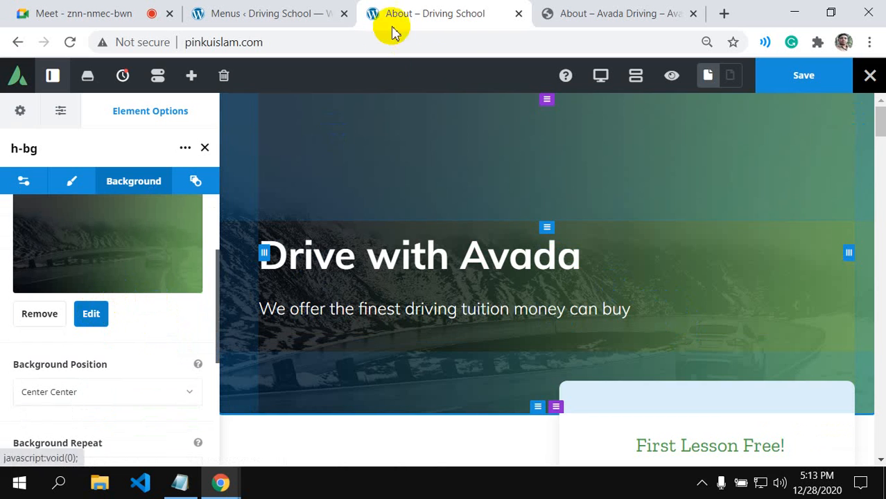
pyautogui.click(795, 78)
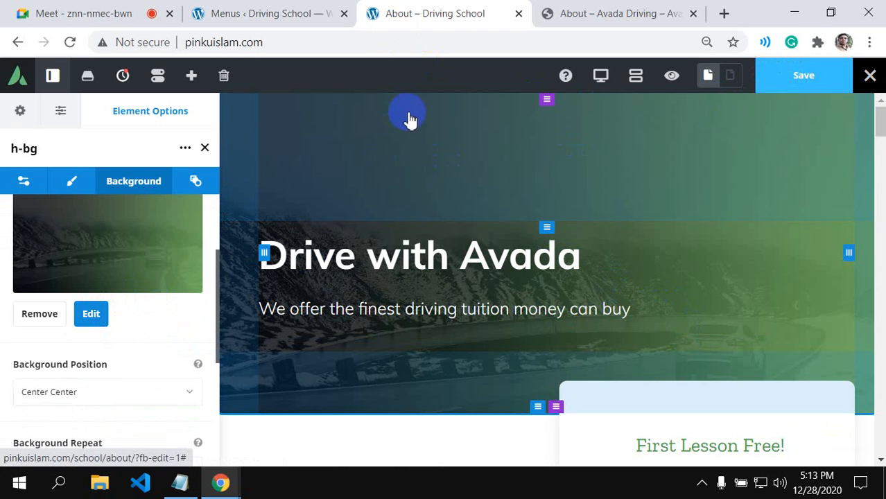
pyautogui.click(675, 80)
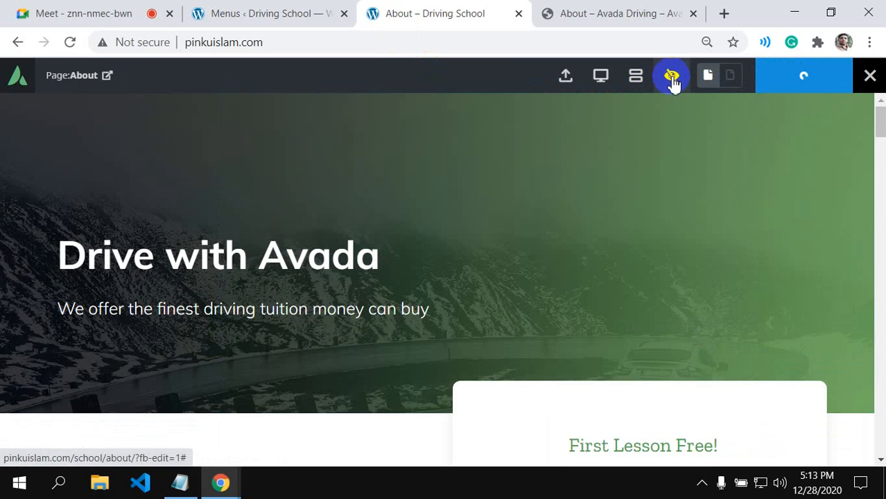
pyautogui.scroll(-5, 540, 271)
pyautogui.scroll(6, 542, 275)
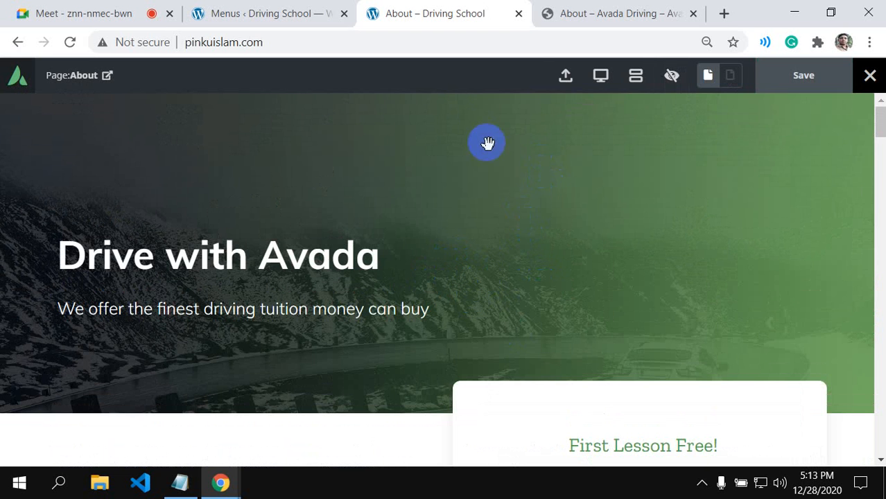
# - Compare the demo's About banner with the previewed About page, also checking the site's Menus screen
pyautogui.click(558, 20)
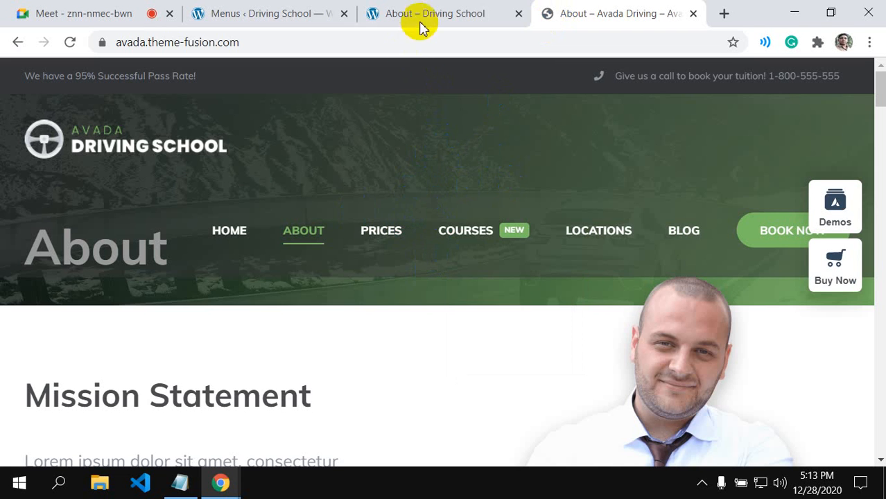
pyautogui.click(257, 15)
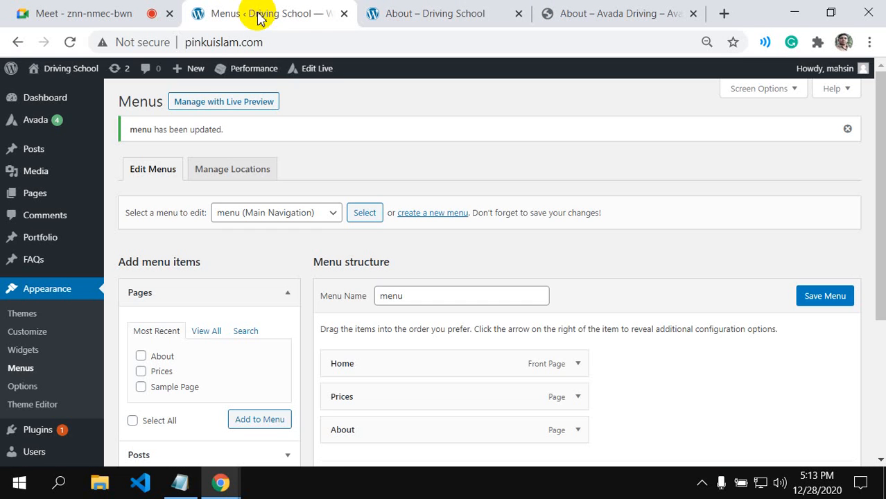
pyautogui.click(469, 16)
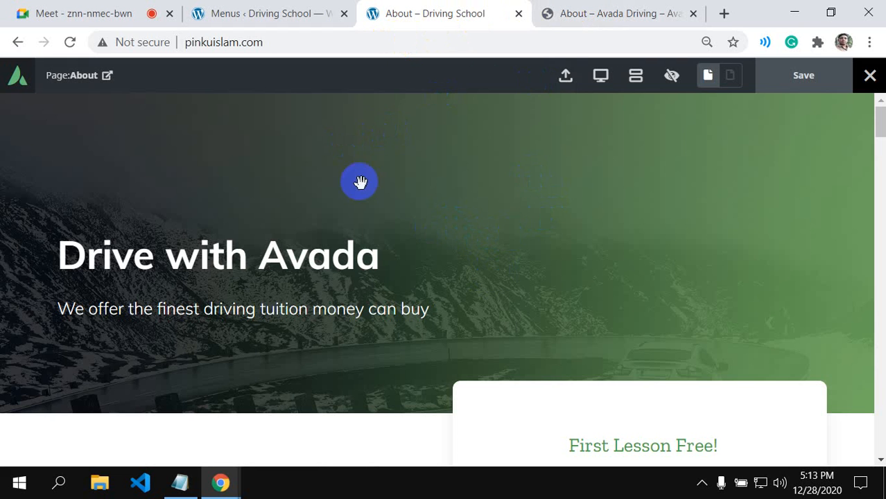
# - Reopen the h-bg container's background image selection and compare pricing-intensive-background.jpg with courses-intensivecourse-background.jpg in the media library
pyautogui.click(682, 85)
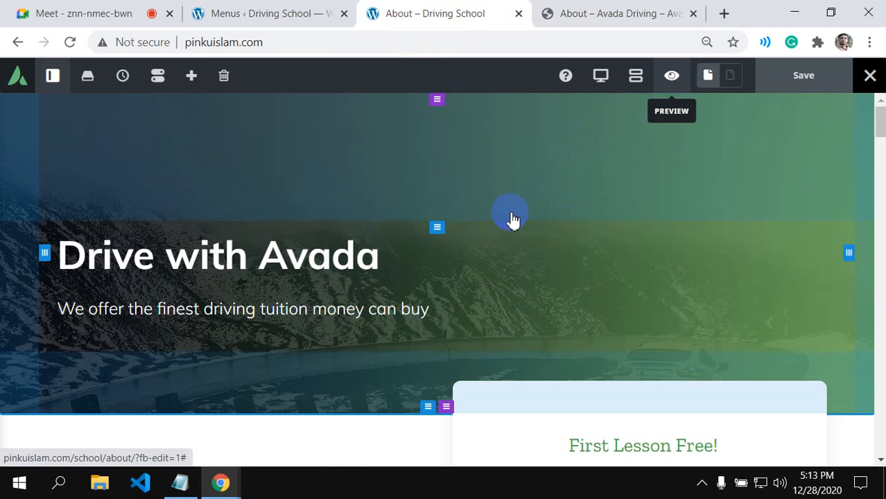
pyautogui.click(469, 237)
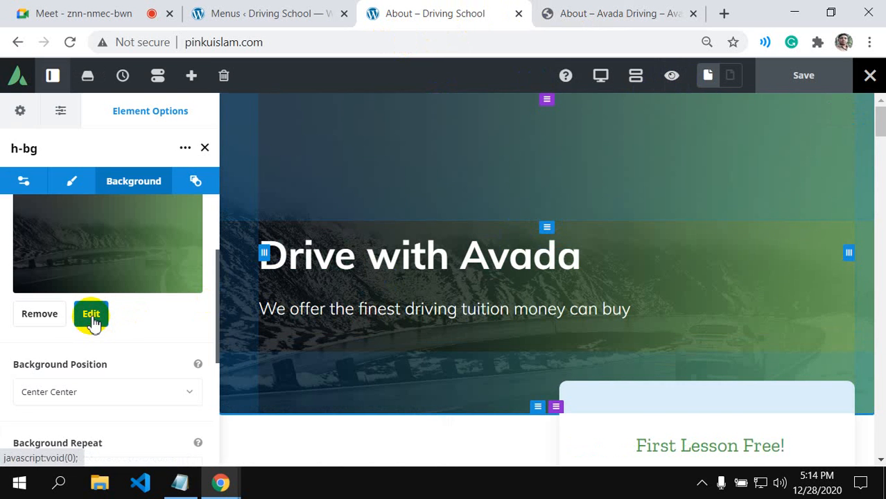
pyautogui.click(92, 315)
pyautogui.scroll(-2, 550, 314)
pyautogui.scroll(-2, 549, 316)
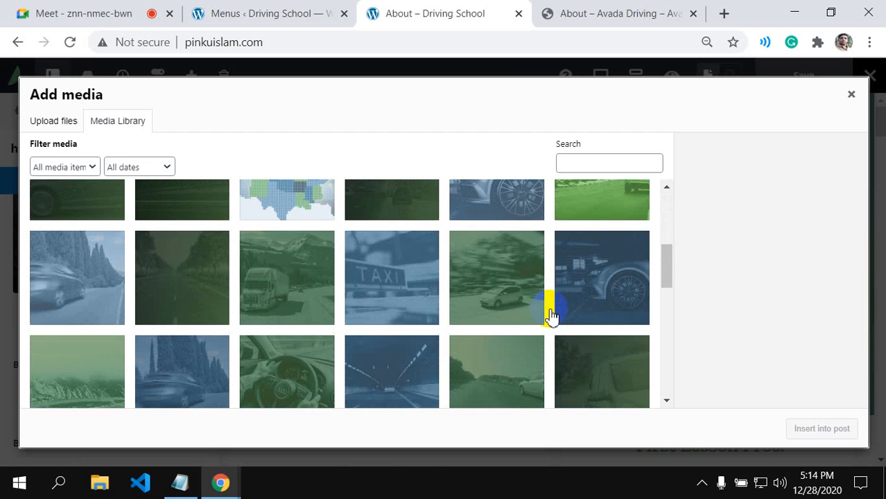
pyautogui.scroll(-2, 550, 316)
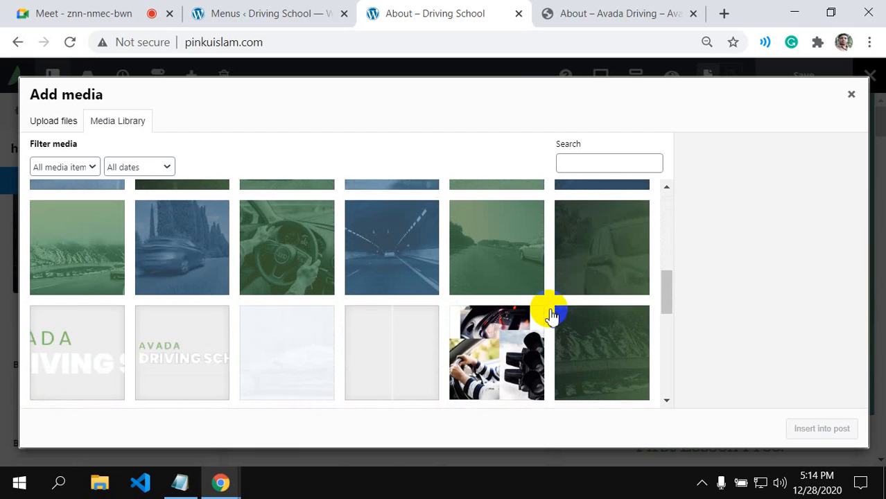
pyautogui.click(71, 276)
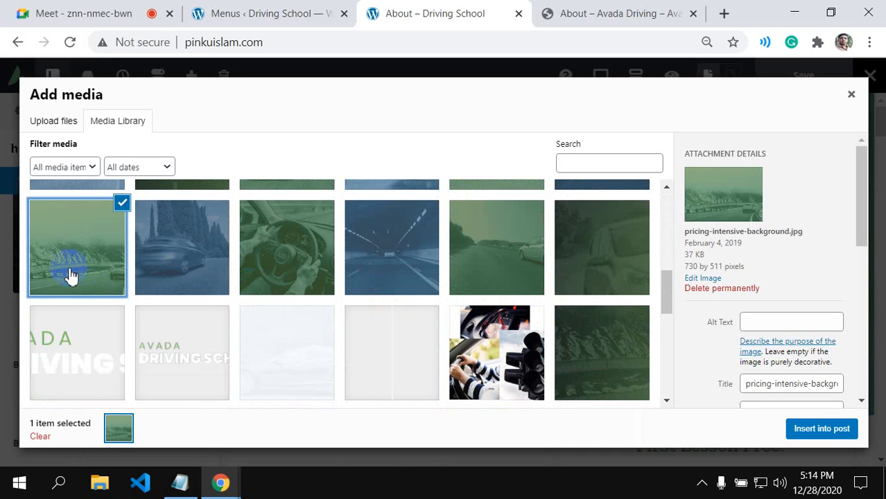
pyautogui.scroll(2, 462, 292)
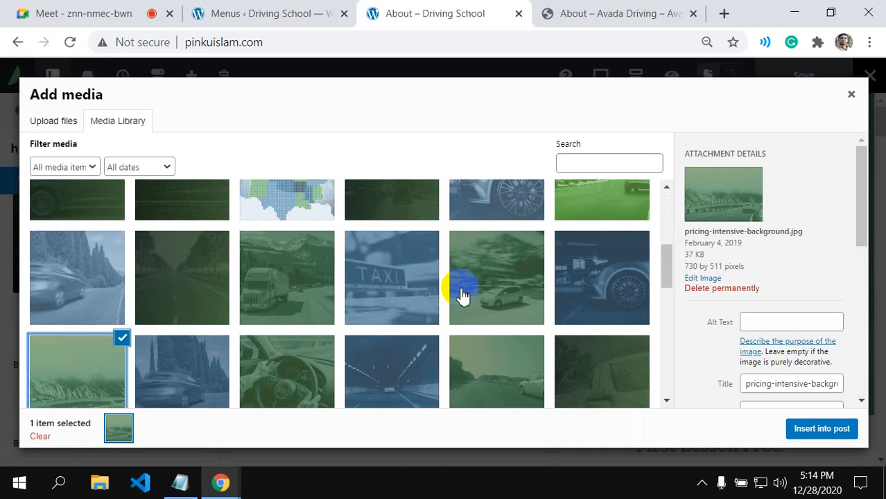
pyautogui.scroll(3, 527, 313)
pyautogui.scroll(-2, 530, 316)
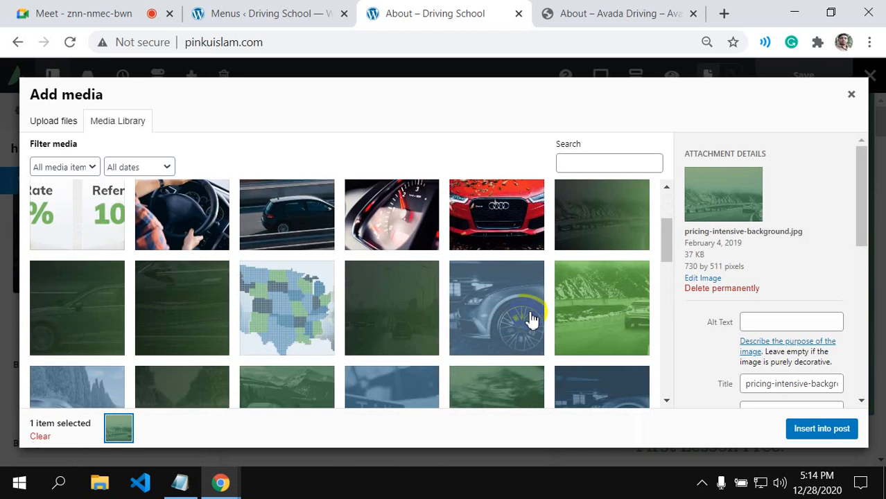
pyautogui.click(590, 313)
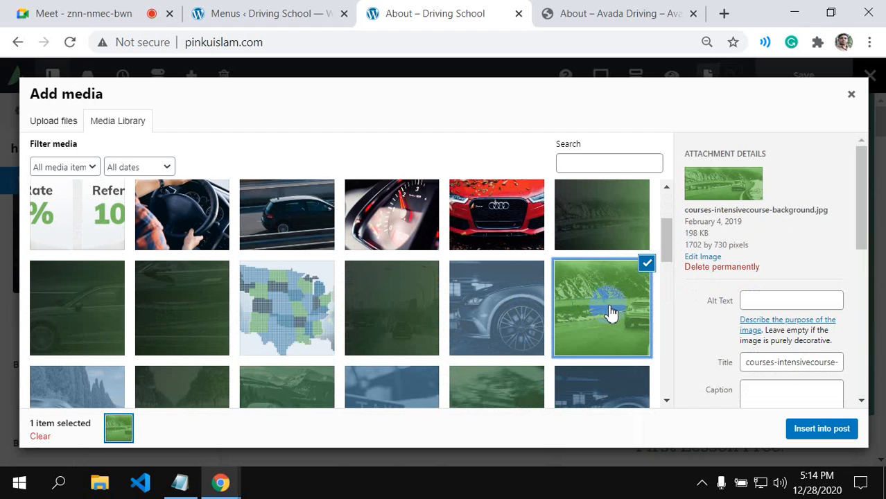
# - Examine the demo's About page, including its banner, Our Team section and Courses submenu
pyautogui.click(579, 12)
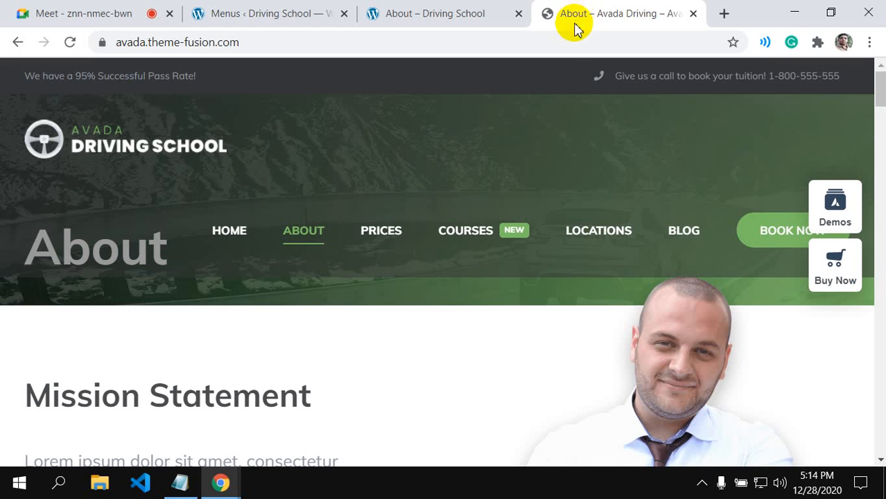
pyautogui.moveTo(461, 267)
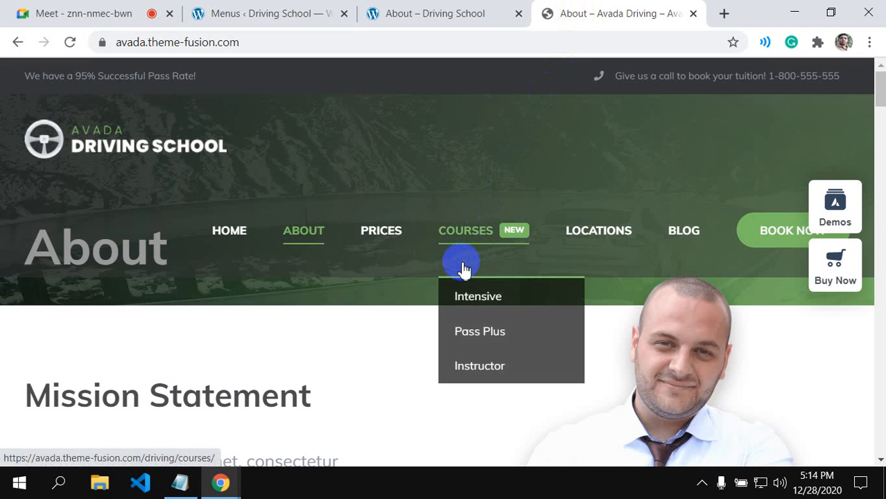
pyautogui.scroll(-10, 450, 257)
pyautogui.scroll(2, 449, 262)
pyautogui.scroll(2, 452, 264)
pyautogui.moveTo(511, 92)
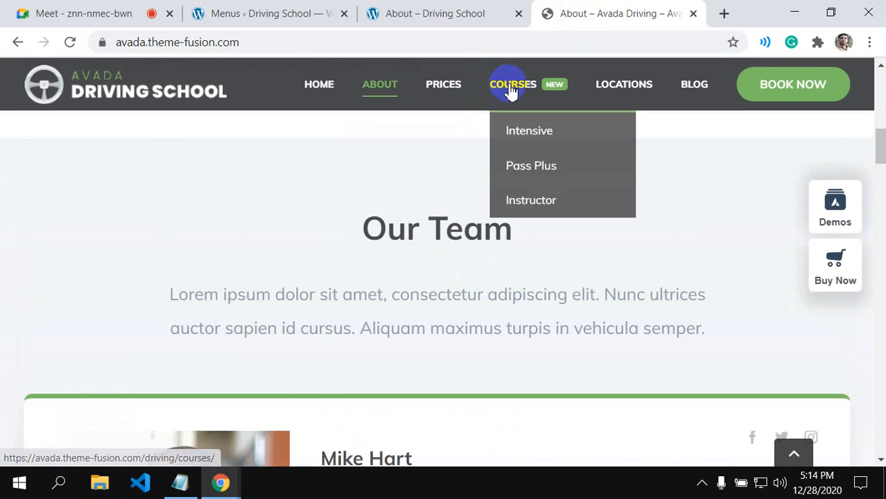
# - Recheck pricing-intensive-background.jpg in the media library, and insert intensivecourse-hero-background-scaled.jpg as the h-bg container's background image
pyautogui.click(376, 14)
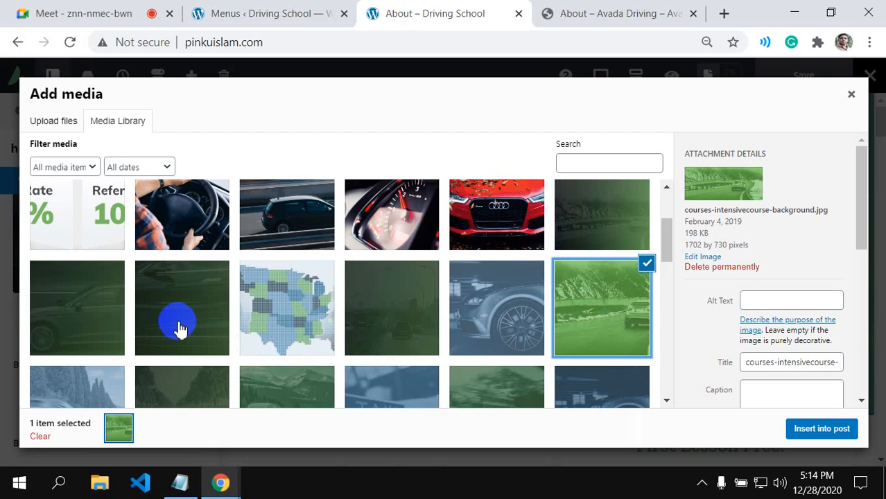
pyautogui.scroll(-2, 182, 333)
pyautogui.scroll(-2, 115, 354)
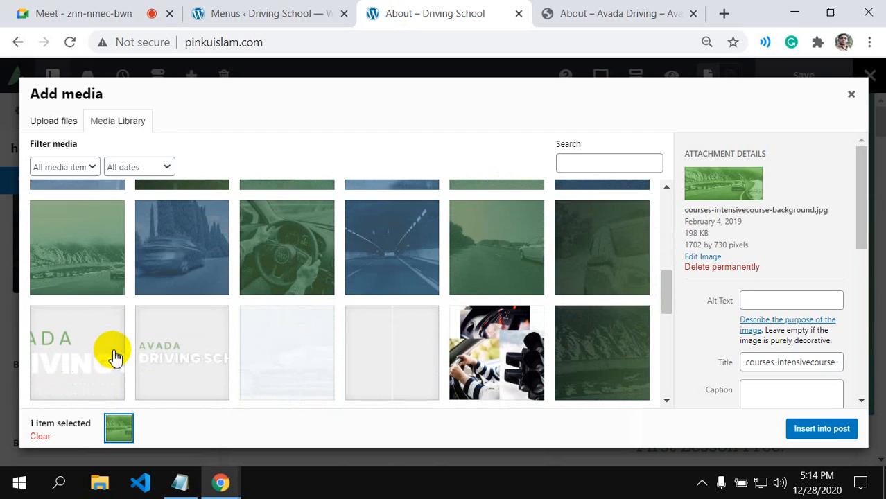
pyautogui.click(83, 290)
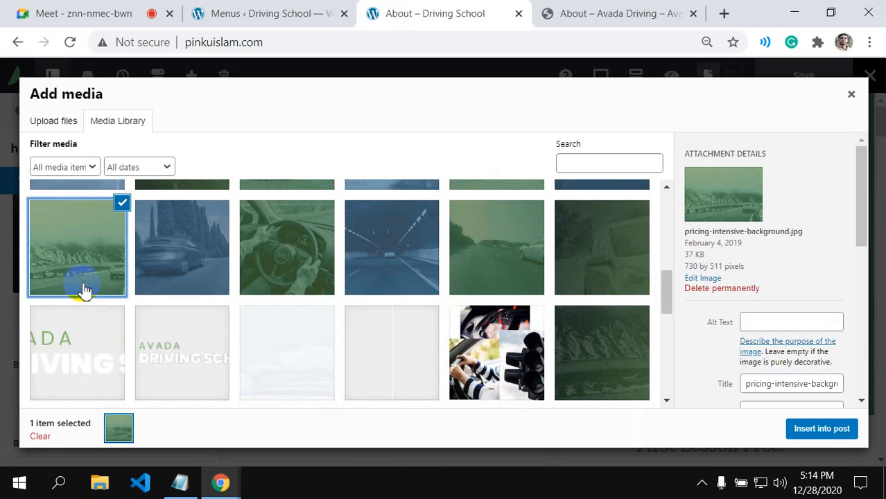
pyautogui.scroll(2, 237, 317)
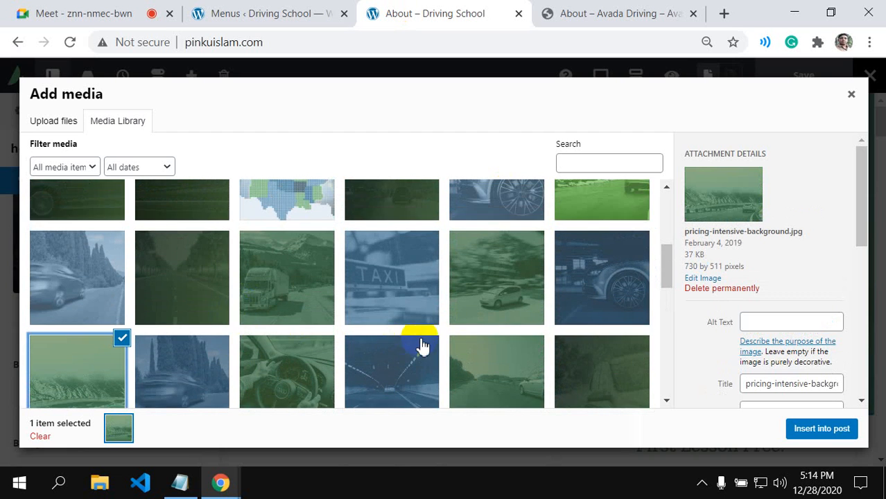
pyautogui.scroll(2, 421, 345)
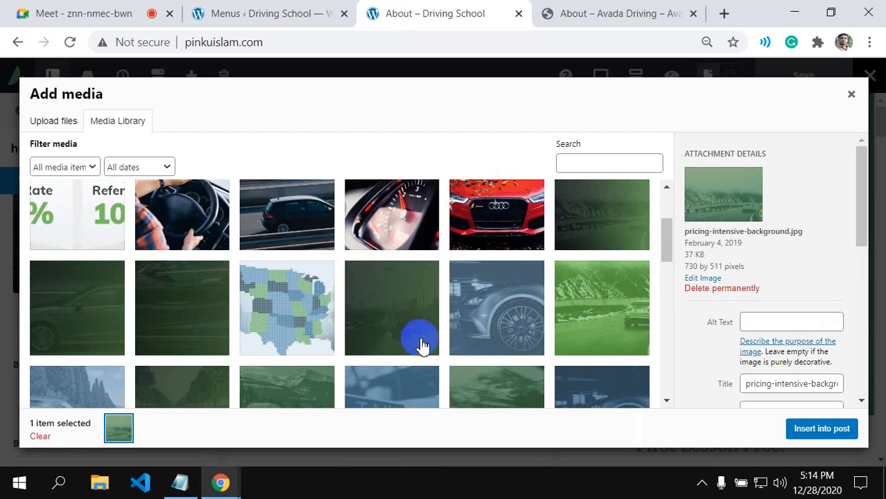
pyautogui.click(596, 231)
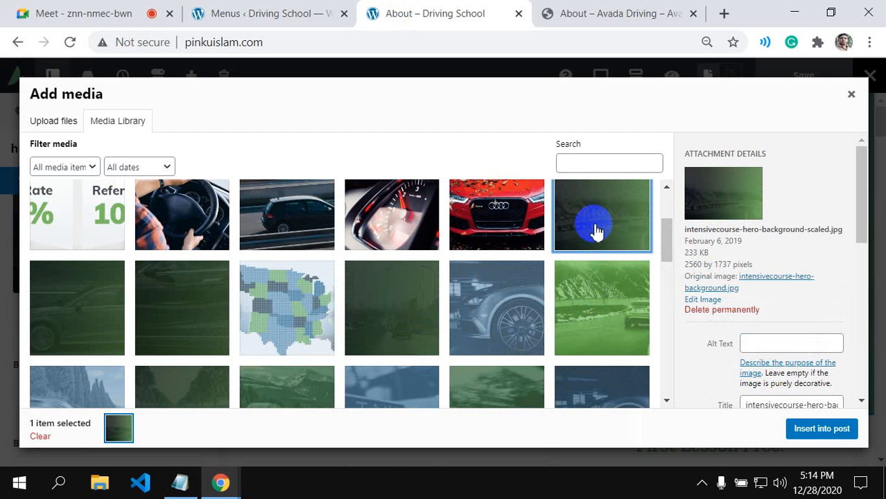
pyautogui.scroll(2, 554, 270)
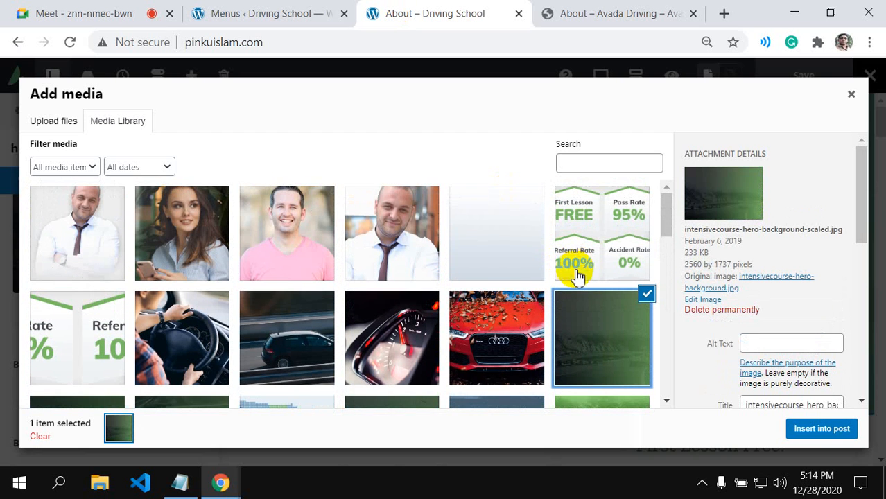
pyautogui.click(821, 428)
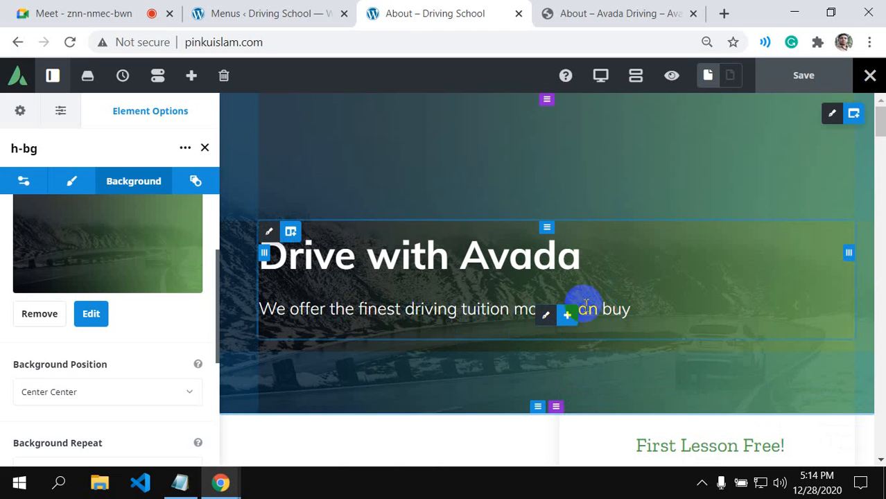
# - Compare the banner and upper content of the edited About page with the demo's About page
pyautogui.scroll(-1, 558, 332)
pyautogui.scroll(-1, 558, 334)
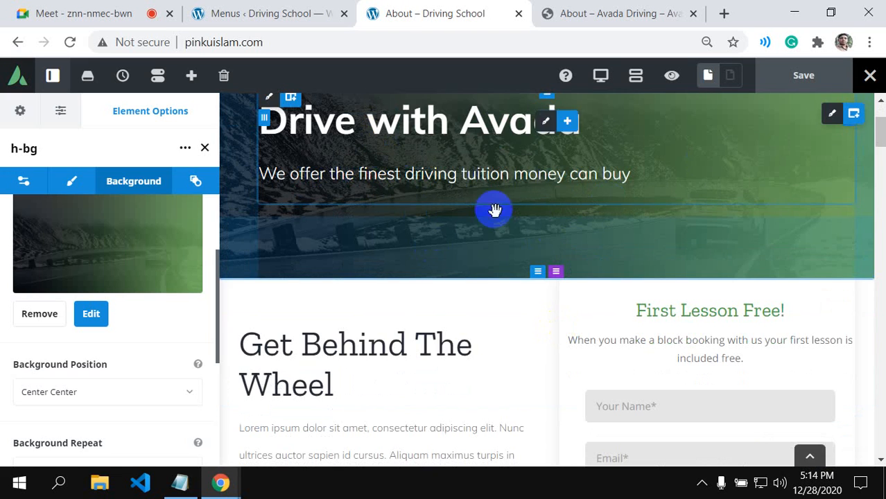
pyautogui.click(574, 15)
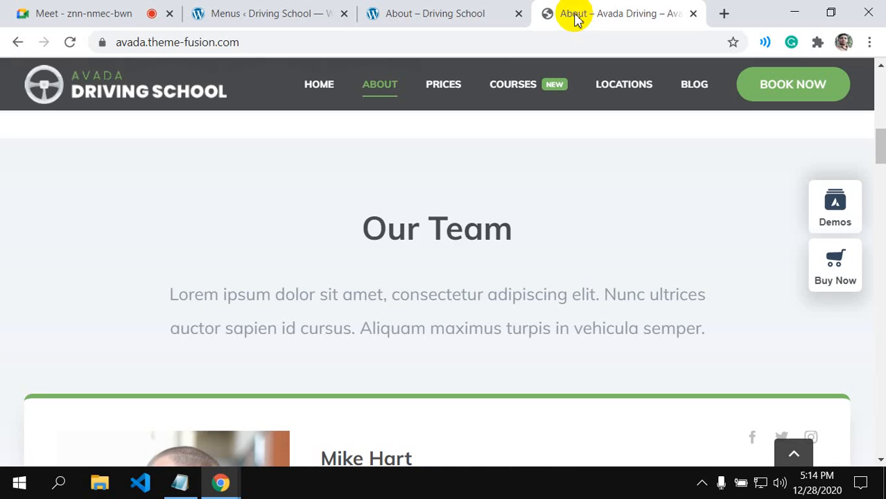
pyautogui.scroll(15, 290, 316)
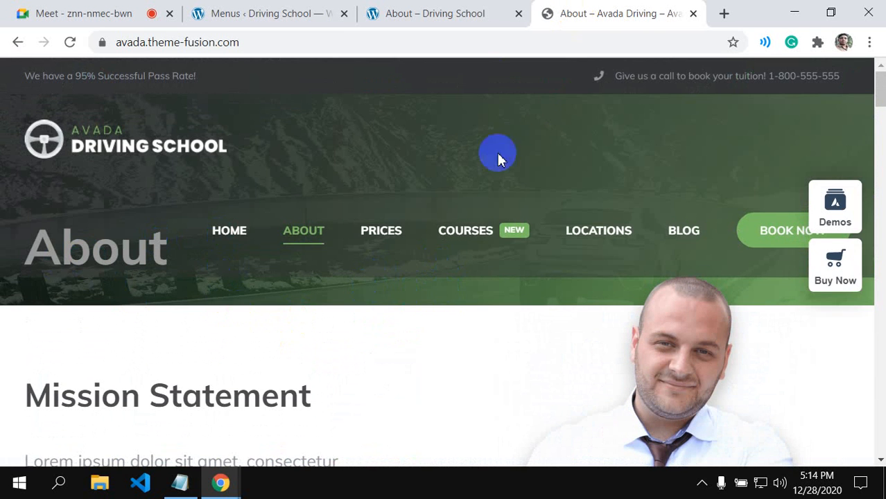
pyautogui.click(427, 20)
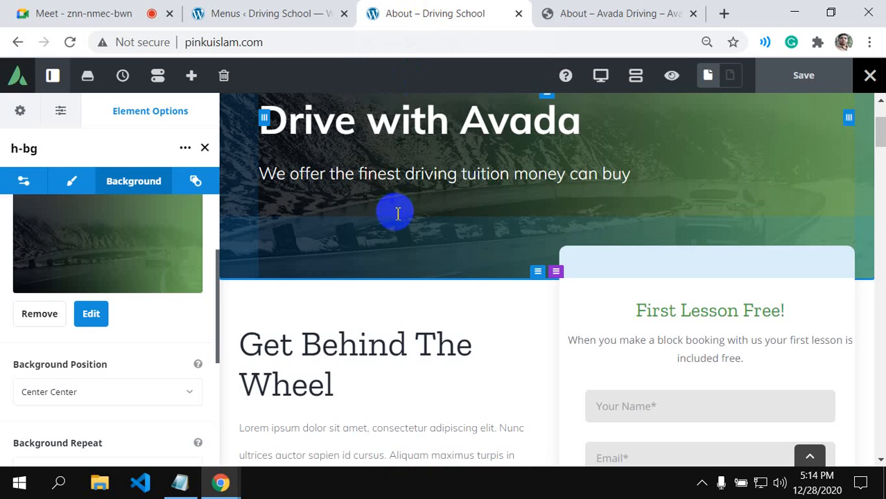
# - Delete the "We offer the finest driving tuition money can buy" text and the container holding Get Behind The Wheel and the First Lesson Free form
pyautogui.moveTo(572, 184)
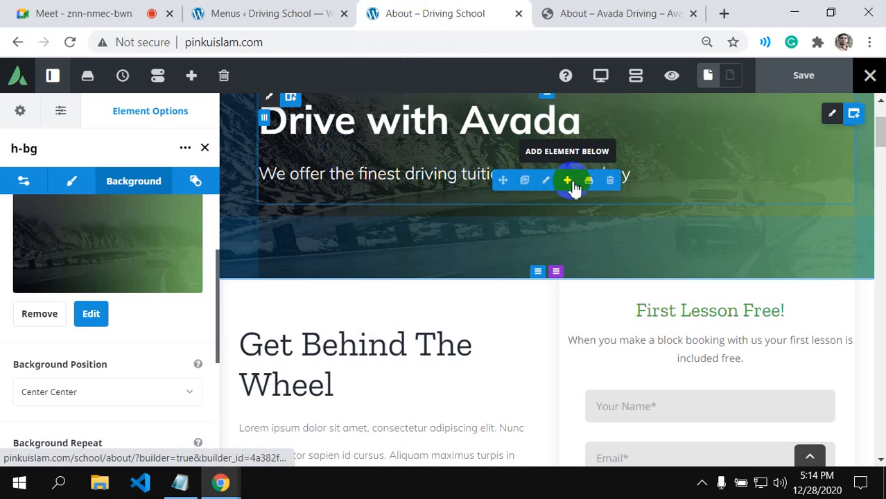
pyautogui.click(610, 181)
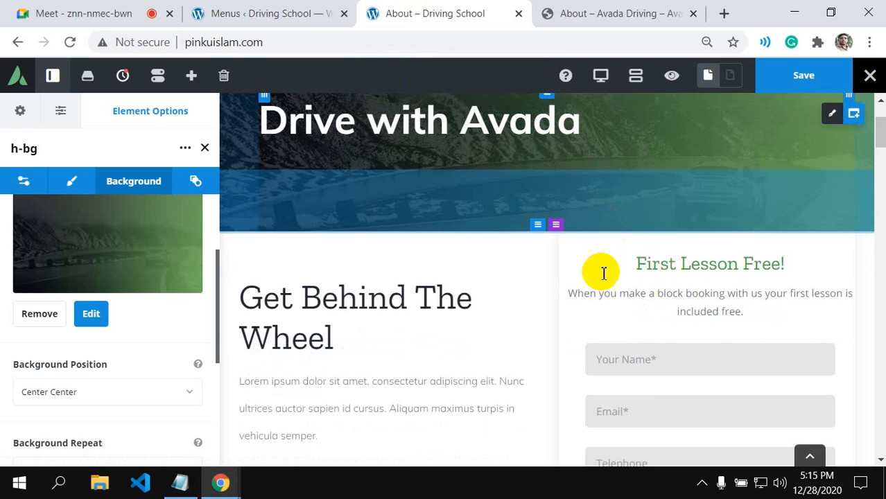
pyautogui.moveTo(833, 252)
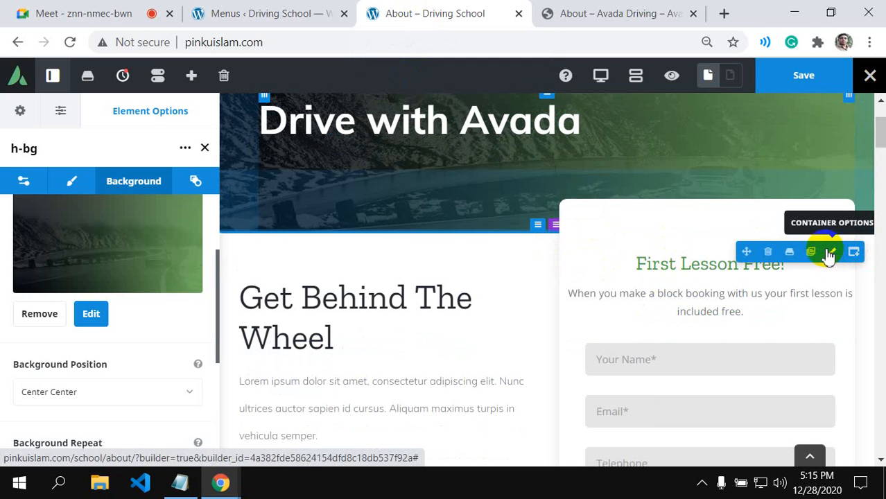
pyautogui.click(768, 253)
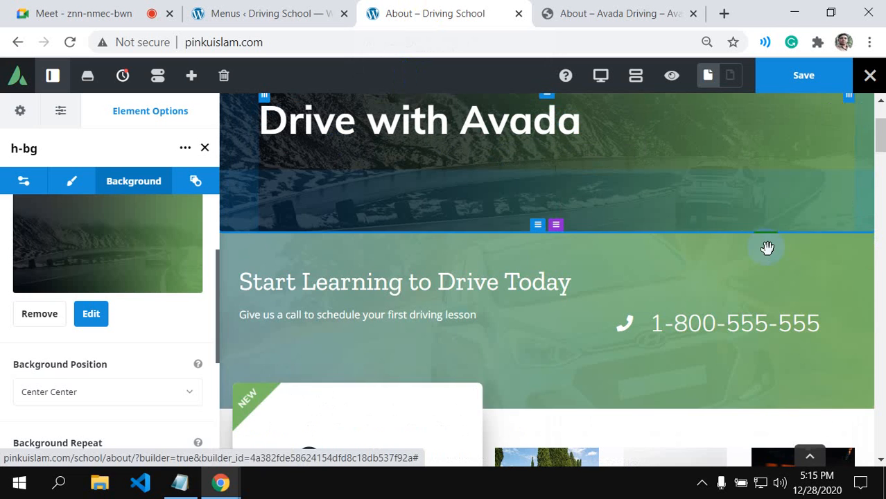
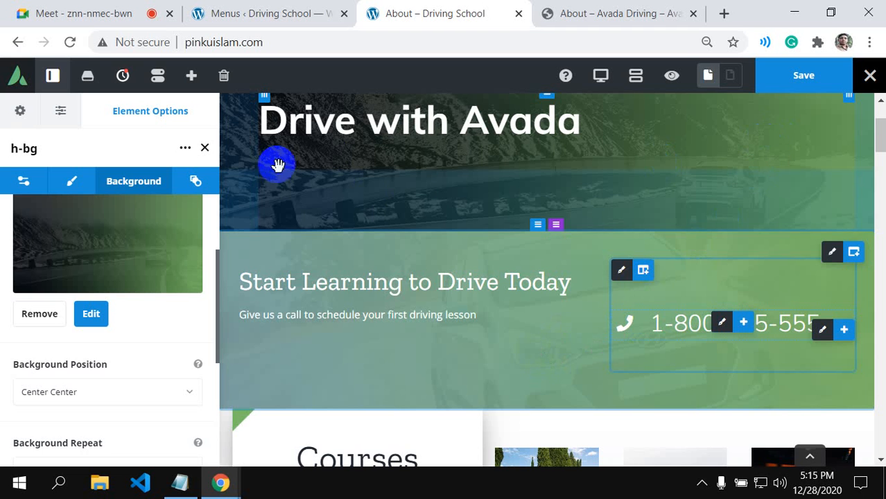
# - Reload the About page in the live builder, discarding the unsaved changes
pyautogui.click(70, 43)
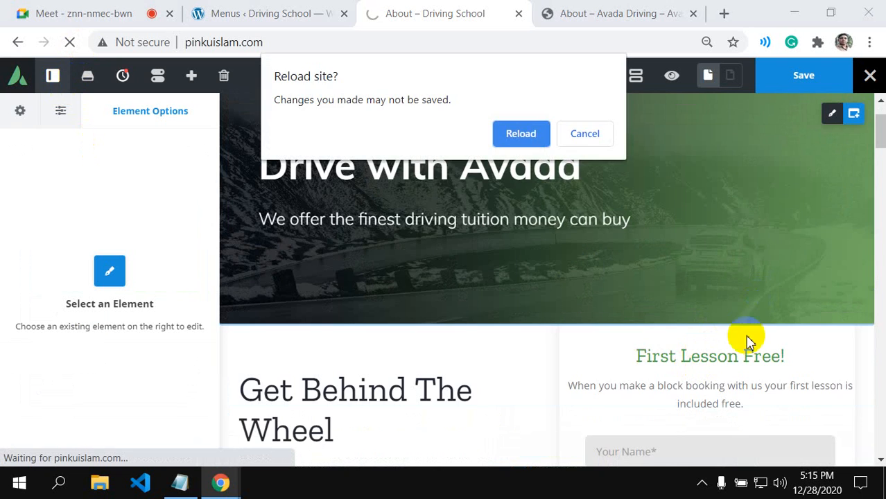
pyautogui.click(585, 133)
pyautogui.scroll(-3, 637, 213)
pyautogui.scroll(2, 658, 297)
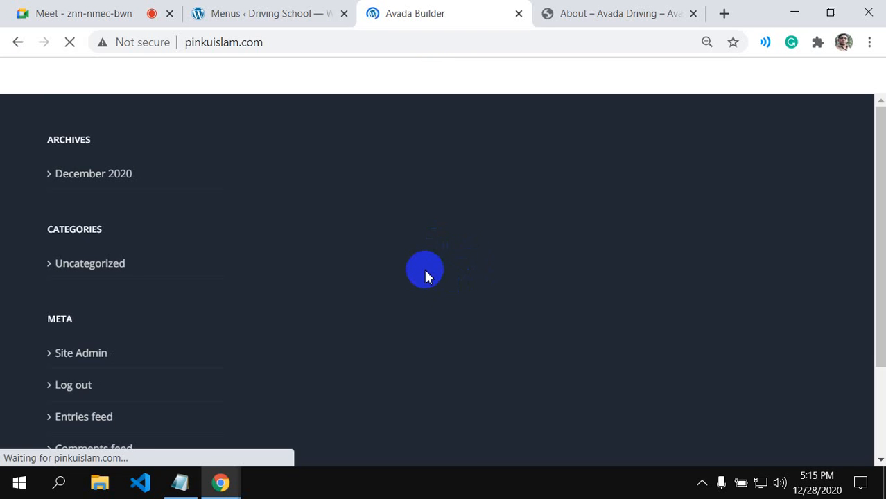
# - Review the site's main menu structure, and check the demo's About banner and Mission Statement section
pyautogui.click(253, 13)
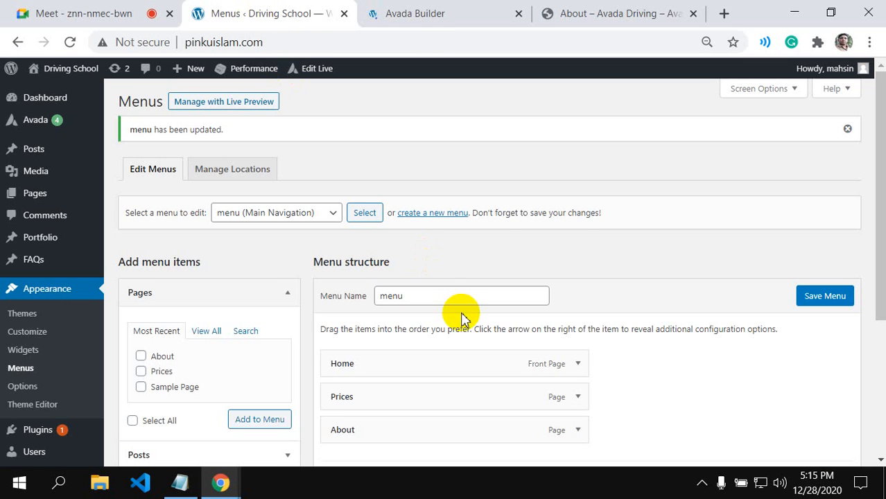
pyautogui.scroll(-5, 463, 319)
pyautogui.scroll(5, 465, 317)
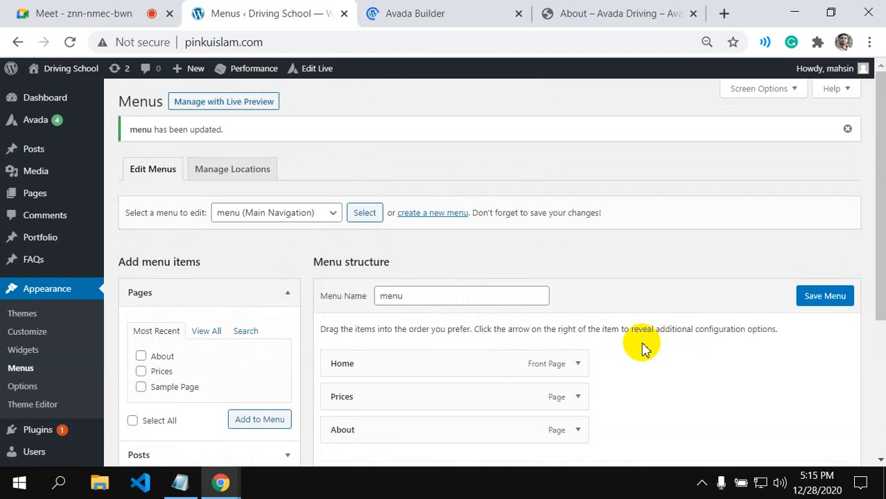
pyautogui.scroll(-4, 639, 335)
pyautogui.scroll(4, 639, 335)
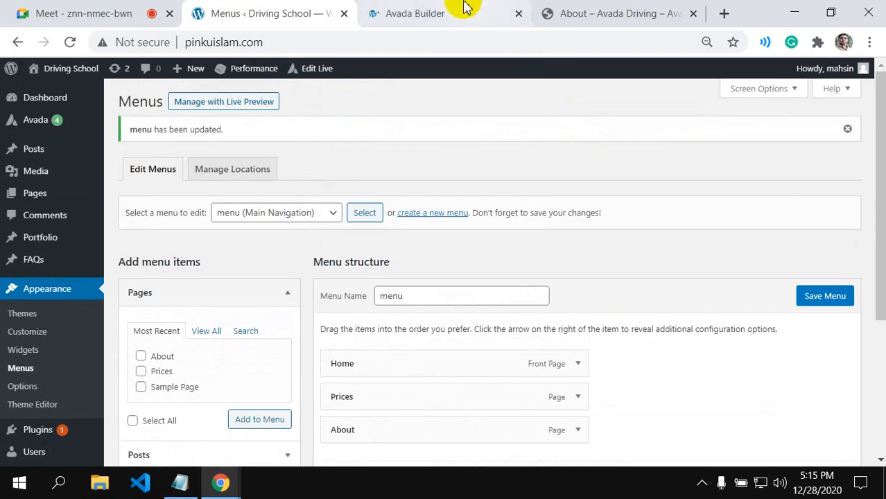
pyautogui.click(474, 9)
pyautogui.click(546, 315)
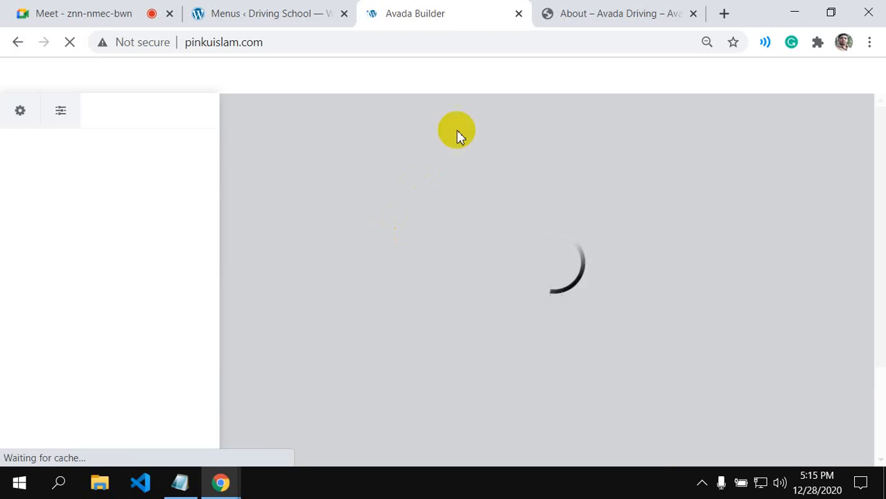
pyautogui.click(548, 11)
pyautogui.scroll(-2, 492, 331)
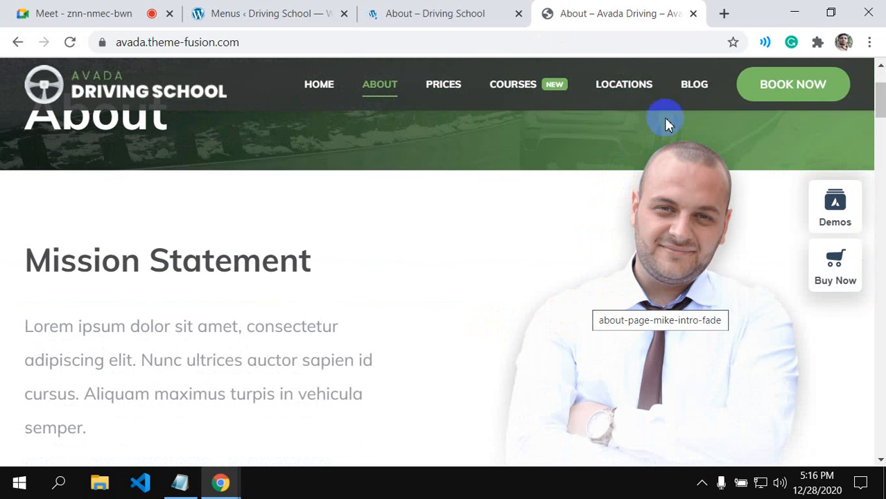
# - Examine the Mission Statement text and the row of rate badges on the demo's About page
pyautogui.scroll(-5, 576, 331)
pyautogui.scroll(3, 215, 306)
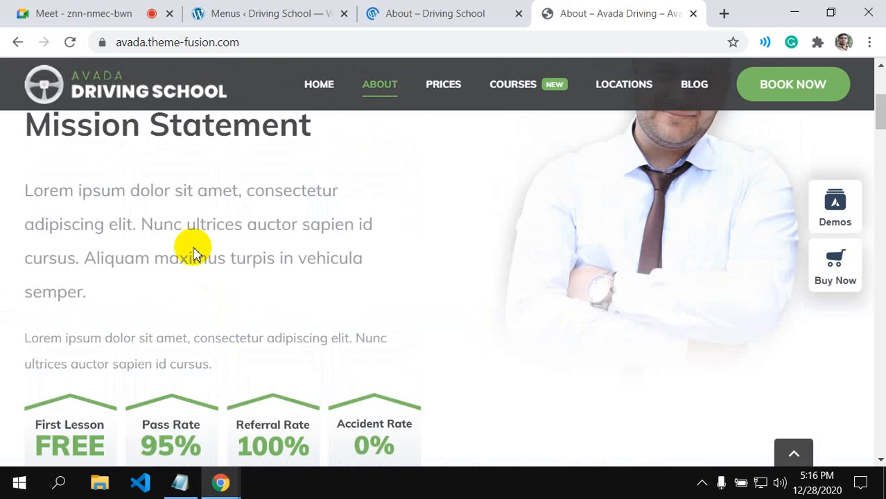
pyautogui.scroll(-2, 196, 313)
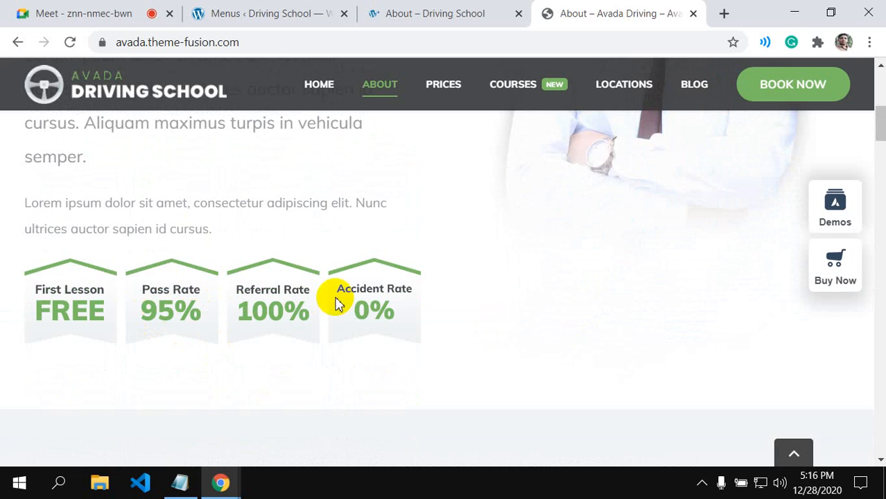
pyautogui.scroll(-4, 354, 298)
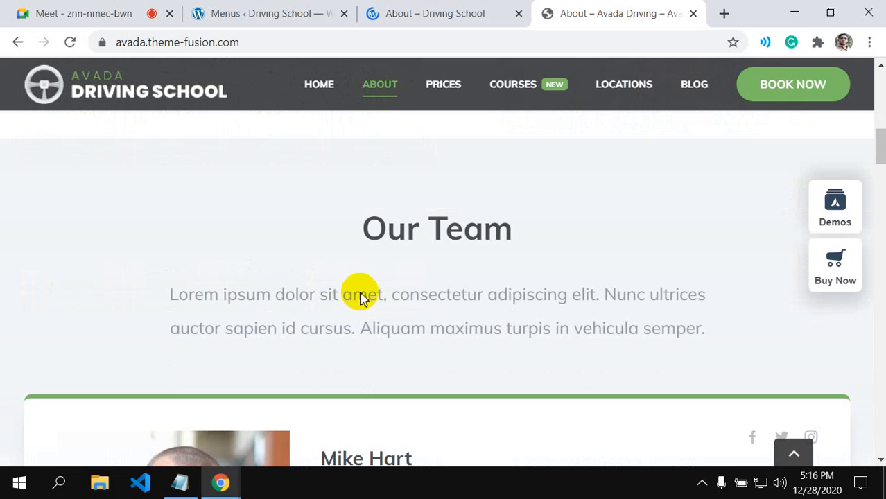
pyautogui.scroll(-4, 293, 293)
pyautogui.scroll(8, 293, 294)
pyautogui.scroll(-2, 212, 333)
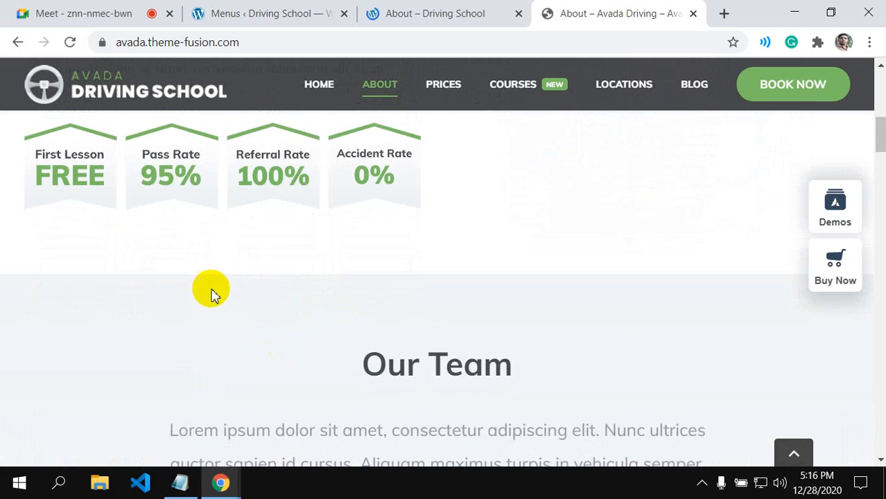
# - Examine the layout of the instructor cards in the demo's Our Team section, including photos, text and covered locations
pyautogui.scroll(-4, 219, 317)
pyautogui.scroll(-5, 234, 314)
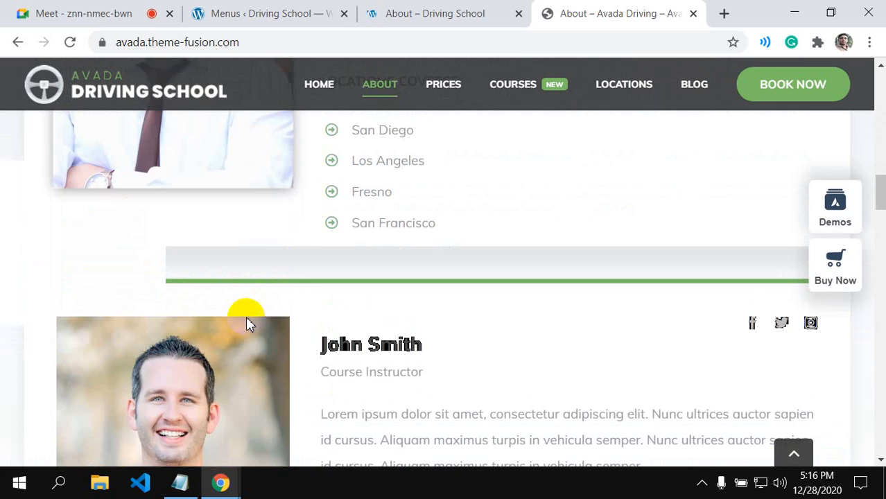
pyautogui.scroll(-3, 277, 285)
pyautogui.scroll(10, 280, 293)
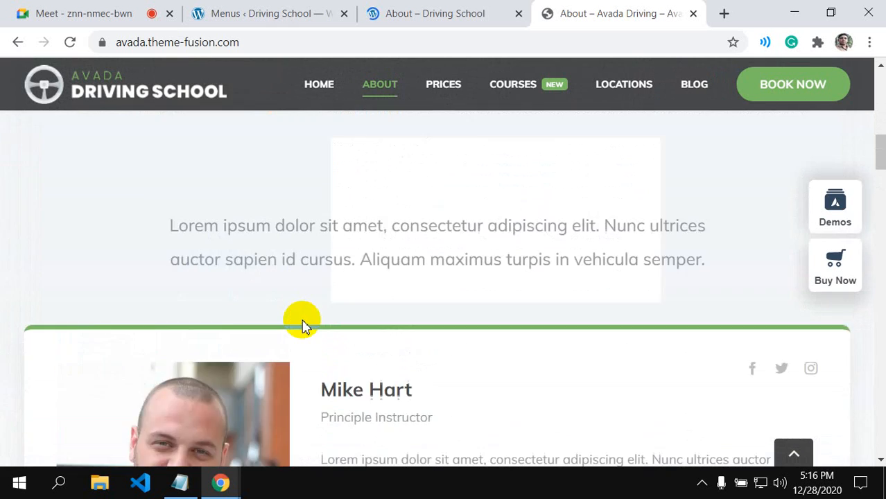
pyautogui.scroll(-4, 235, 349)
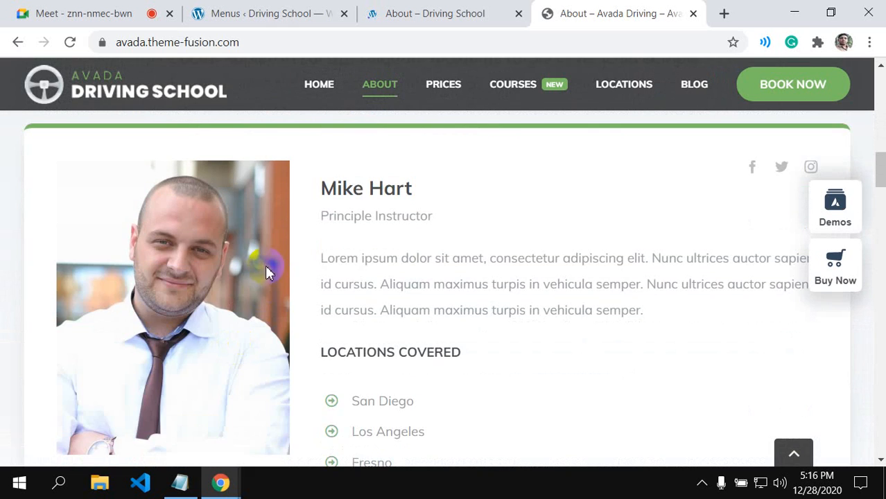
pyautogui.scroll(-4, 306, 321)
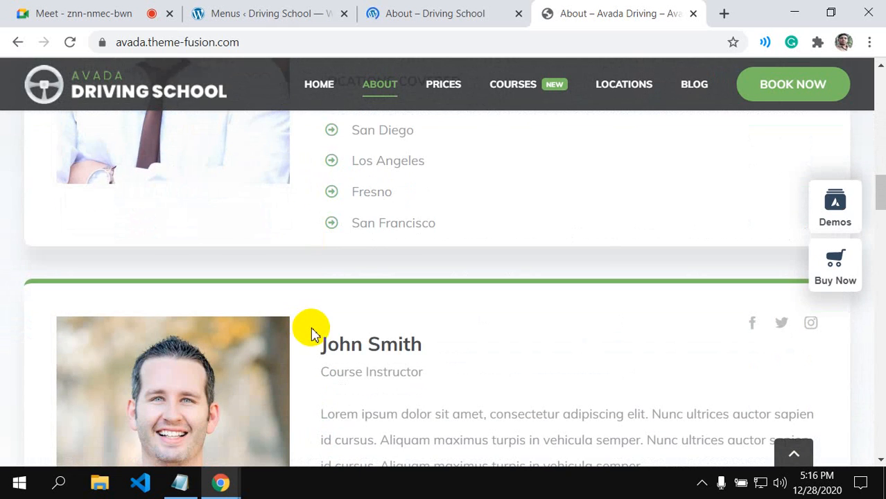
pyautogui.scroll(2, 311, 333)
pyautogui.scroll(2, 267, 277)
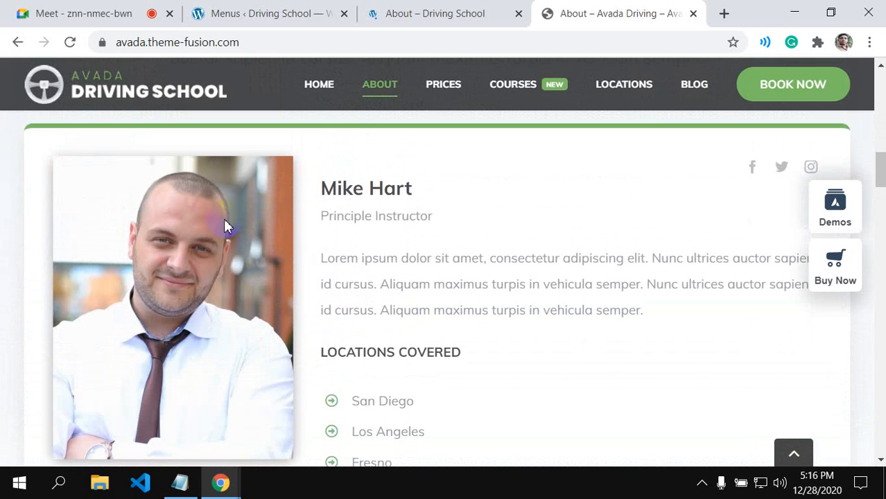
pyautogui.scroll(-2, 147, 278)
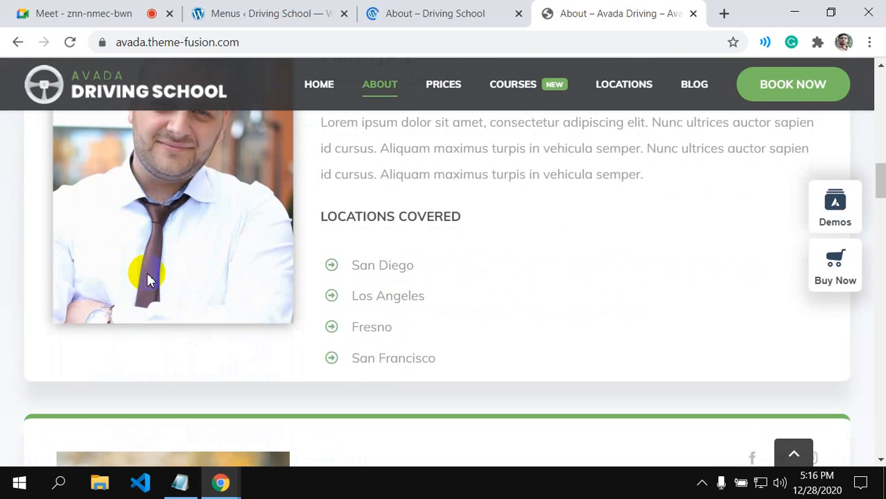
pyautogui.scroll(2, 145, 264)
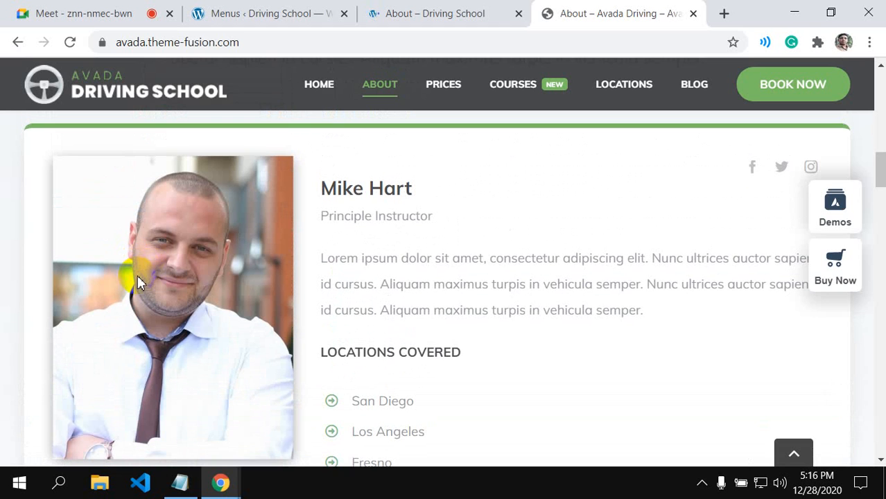
pyautogui.scroll(-2, 160, 333)
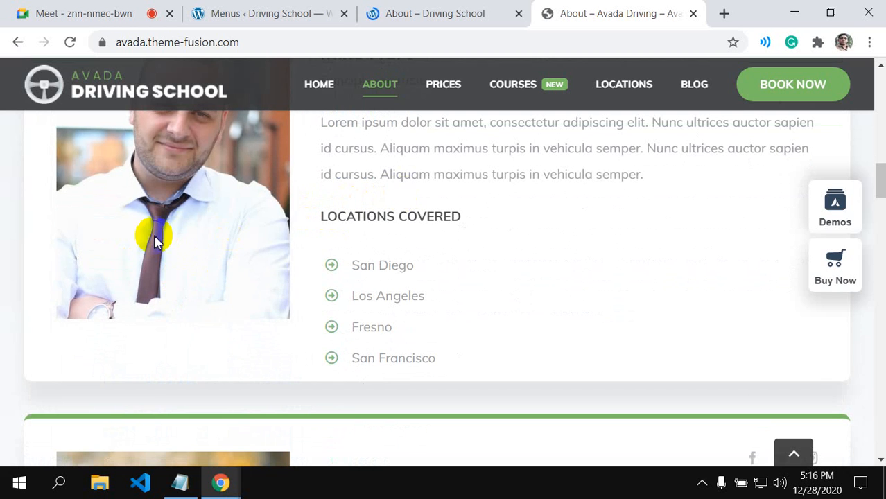
pyautogui.scroll(2, 154, 241)
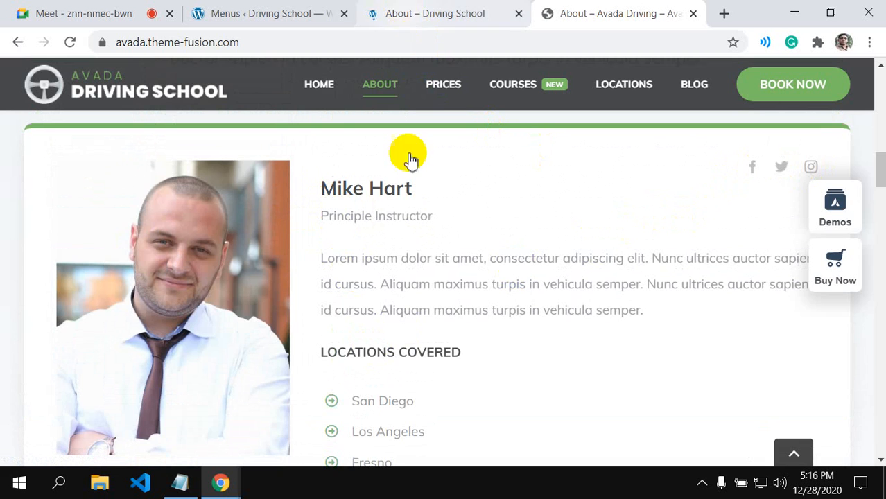
# - Review the demo's Our Promise heading, text and toggles, plus the call banner, testimonials and footer below
pyautogui.scroll(-6, 392, 238)
pyautogui.scroll(-12, 395, 242)
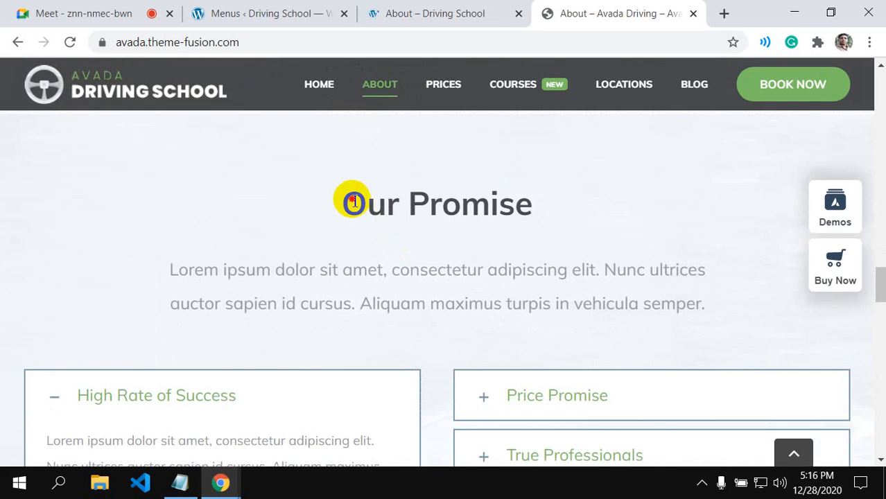
pyautogui.moveTo(353, 203); pyautogui.dragTo(549, 204)
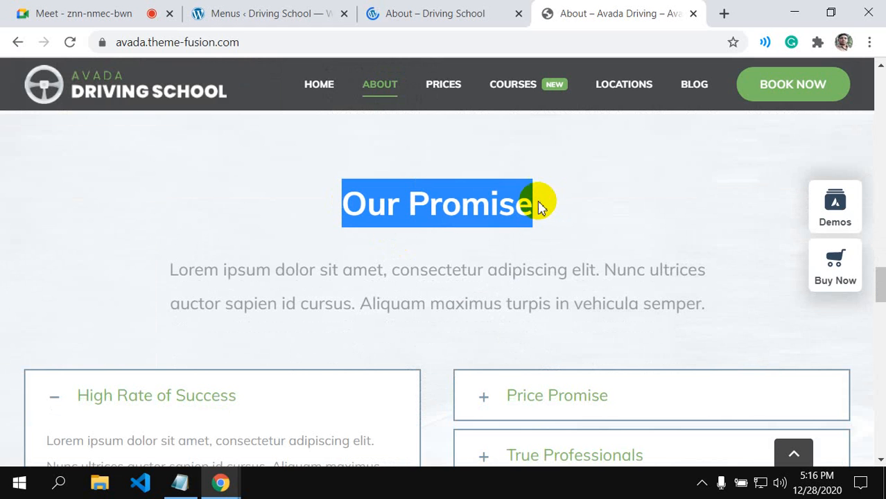
pyautogui.moveTo(161, 270); pyautogui.dragTo(561, 305)
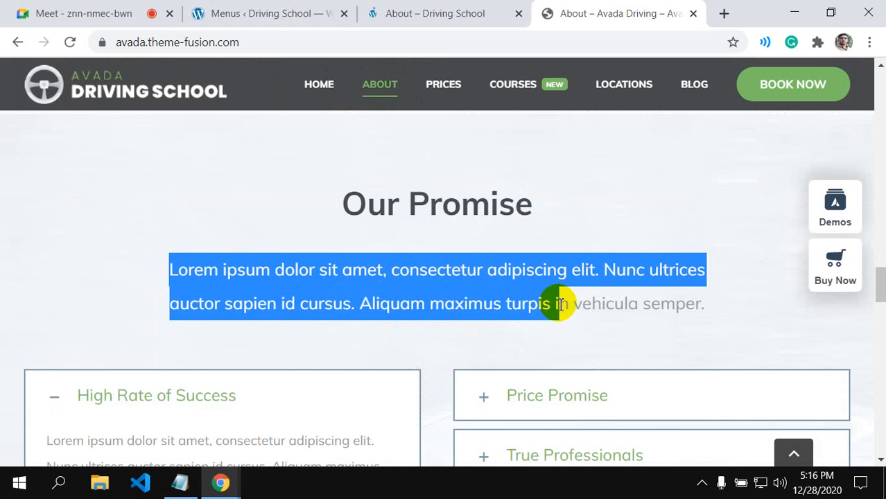
pyautogui.scroll(-3, 511, 301)
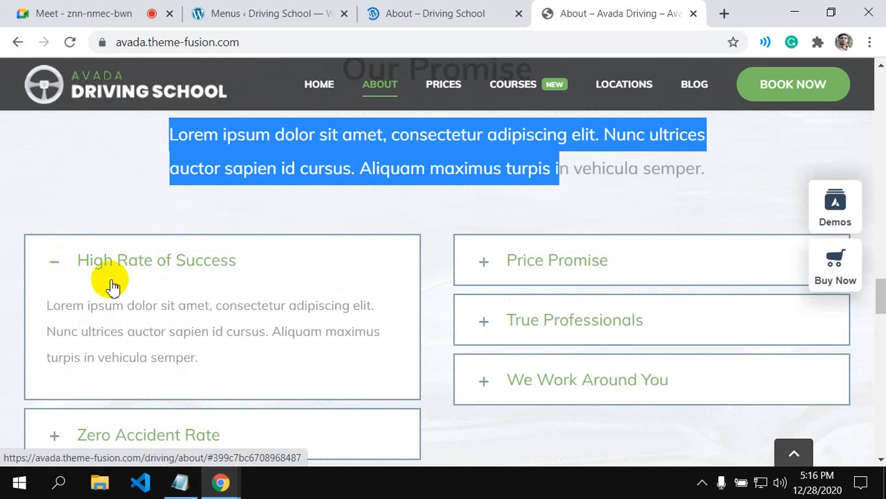
pyautogui.scroll(-2, 177, 281)
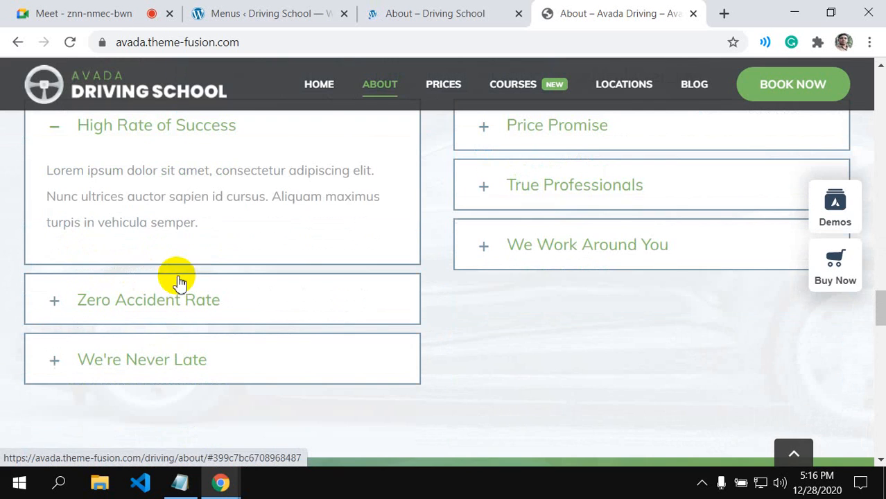
pyautogui.scroll(-2, 159, 239)
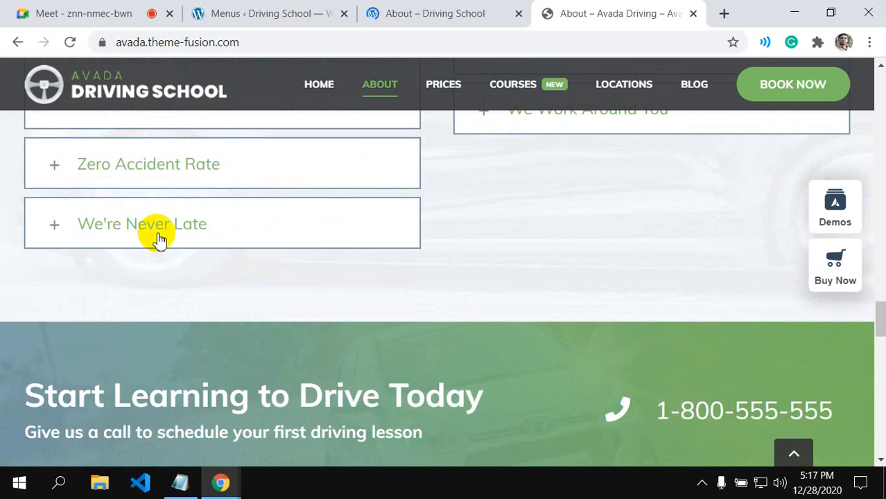
pyautogui.scroll(-2, 256, 267)
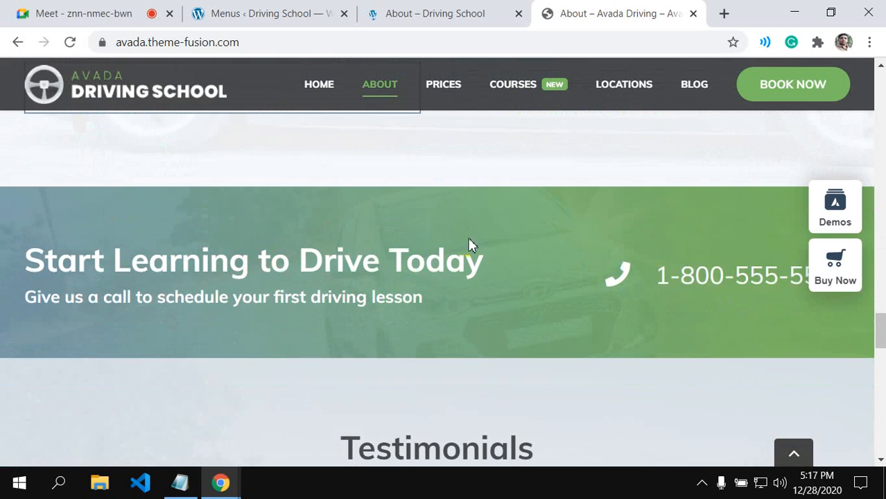
pyautogui.scroll(-2, 624, 288)
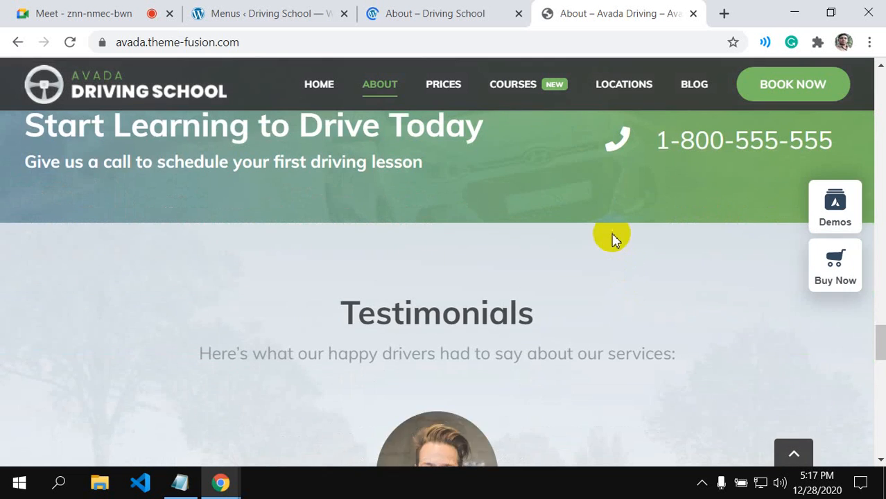
pyautogui.scroll(4, 613, 237)
pyautogui.scroll(-4, 617, 336)
pyautogui.scroll(-5, 595, 207)
pyautogui.scroll(-6, 585, 259)
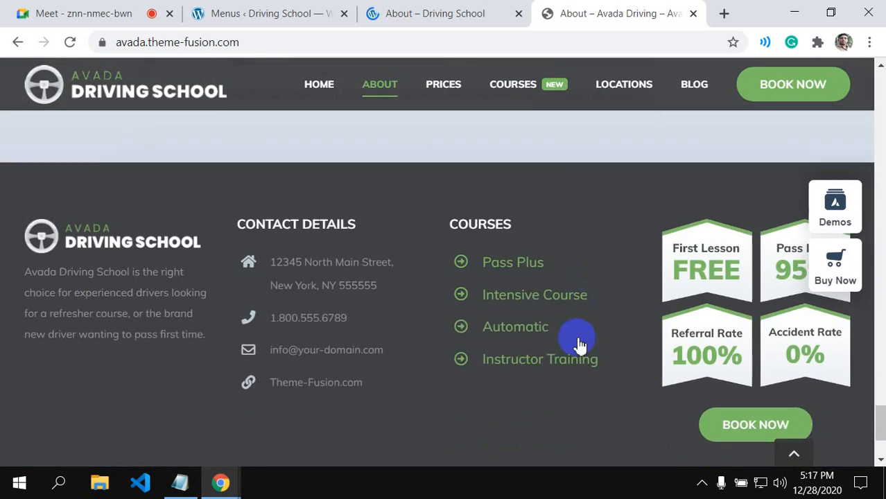
pyautogui.scroll(4, 580, 362)
pyautogui.scroll(-5, 580, 362)
# - Recheck the demo's About sections from the call banner back up to the Mission Statement
pyautogui.scroll(16, 578, 357)
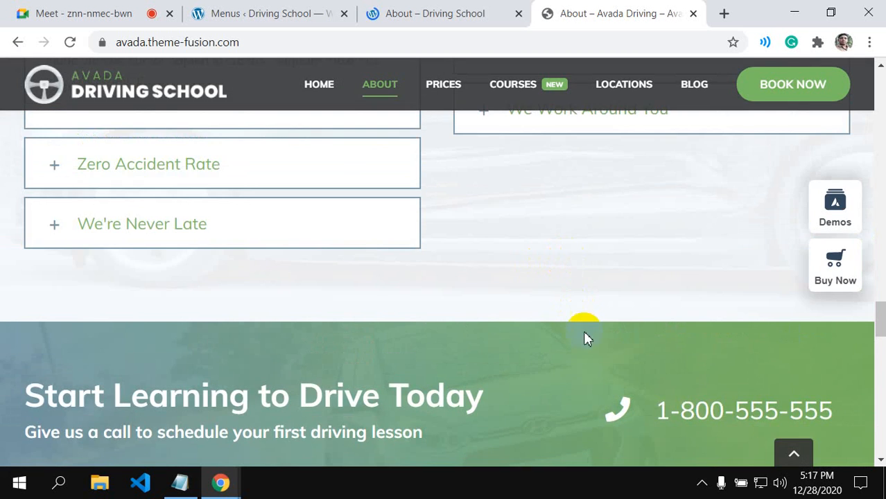
pyautogui.scroll(-5, 590, 360)
pyautogui.scroll(7, 589, 371)
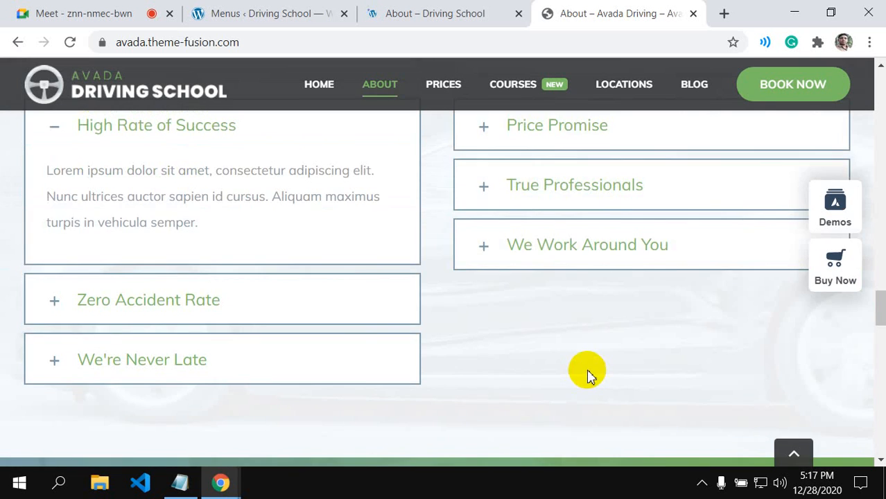
pyautogui.scroll(-2, 586, 372)
pyautogui.scroll(6, 586, 373)
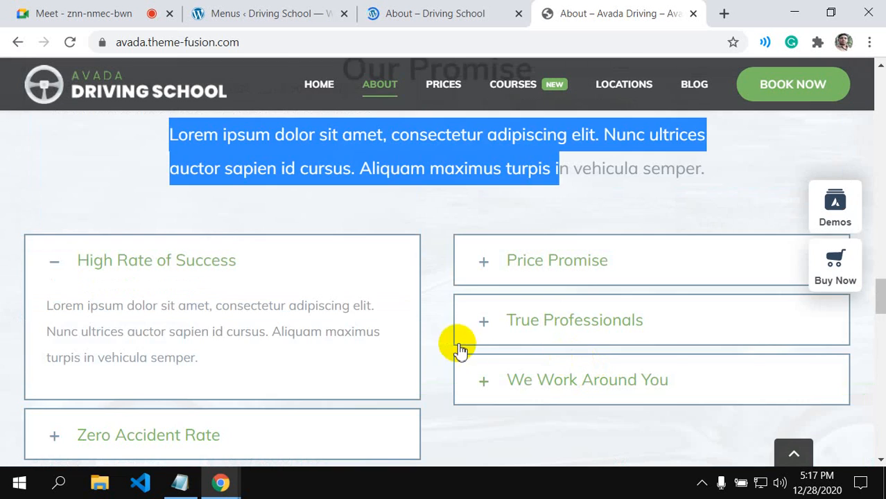
pyautogui.scroll(15, 461, 350)
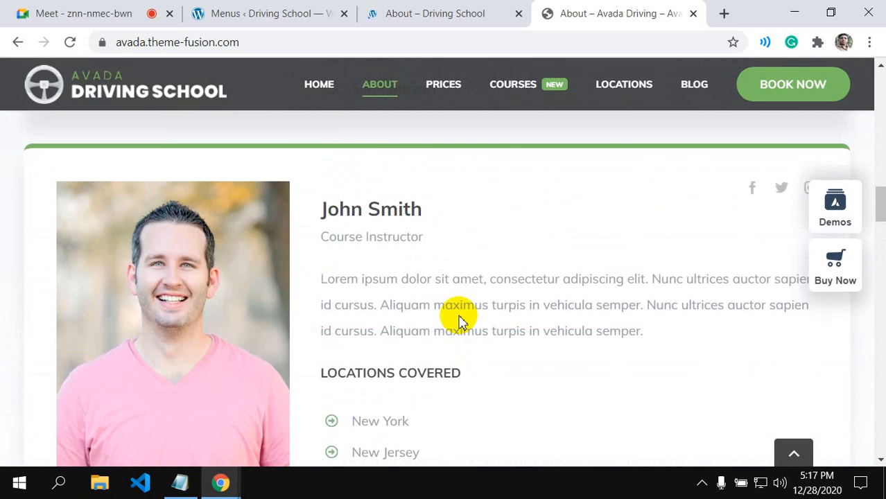
pyautogui.scroll(8, 461, 321)
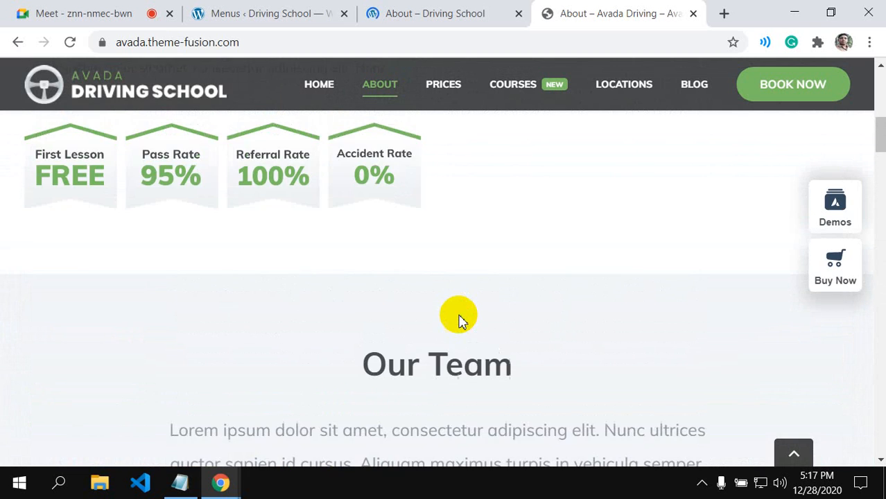
pyautogui.scroll(3, 461, 321)
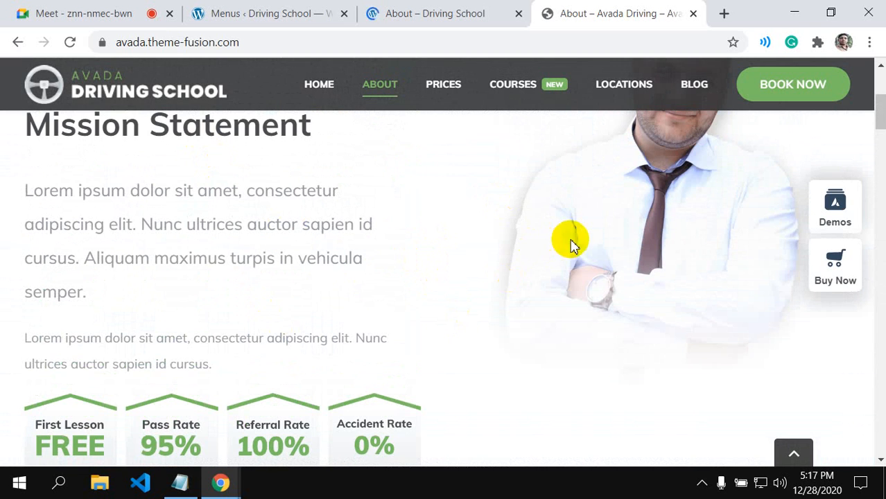
# - In the About page's live builder, delete the contact form, the block booking text and the First Lesson Free title from their column
pyautogui.click(403, 15)
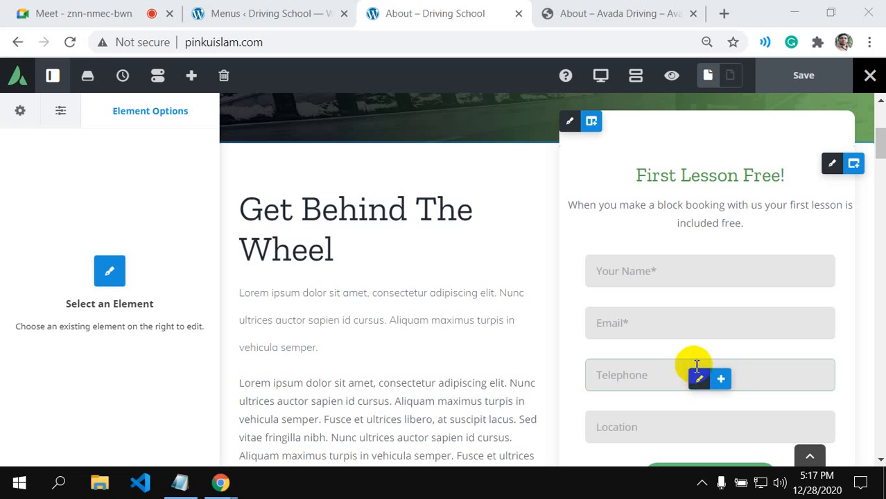
pyautogui.moveTo(712, 380)
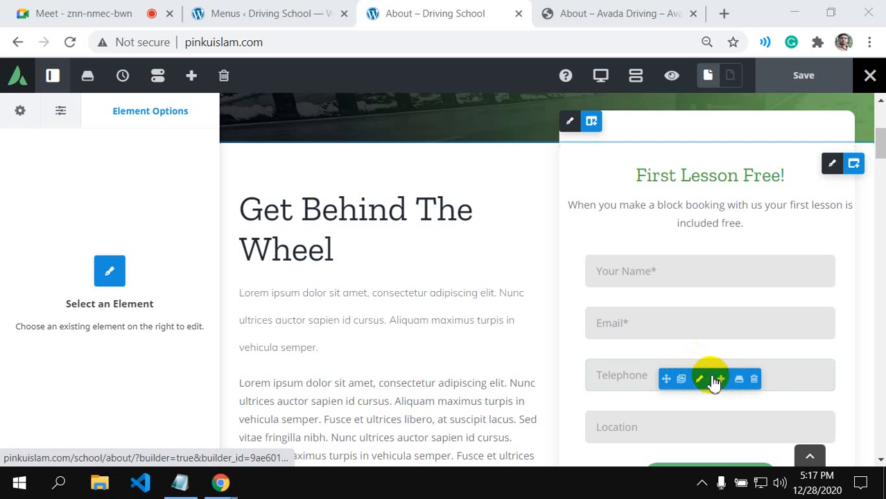
pyautogui.click(764, 380)
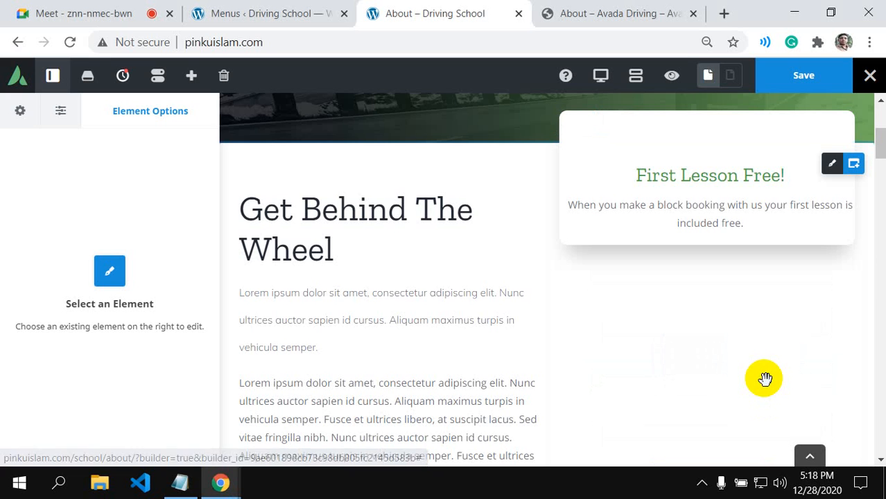
pyautogui.moveTo(734, 224)
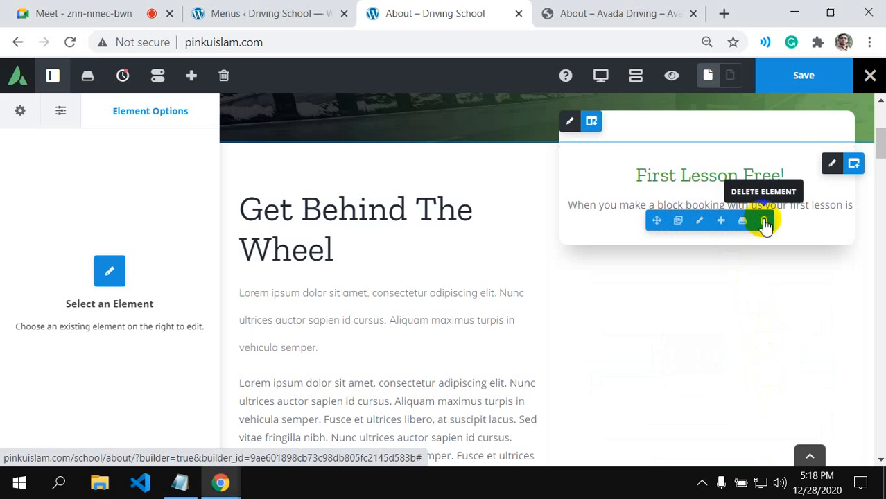
pyautogui.click(765, 220)
pyautogui.moveTo(722, 181)
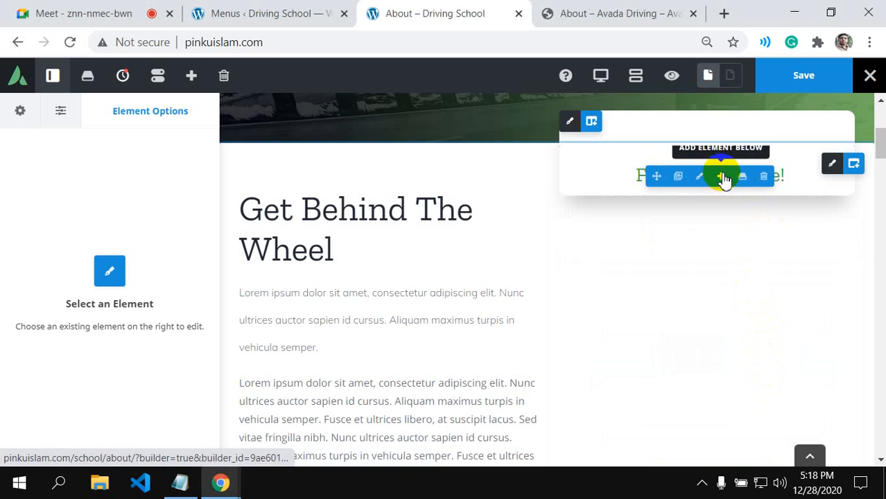
pyautogui.click(763, 178)
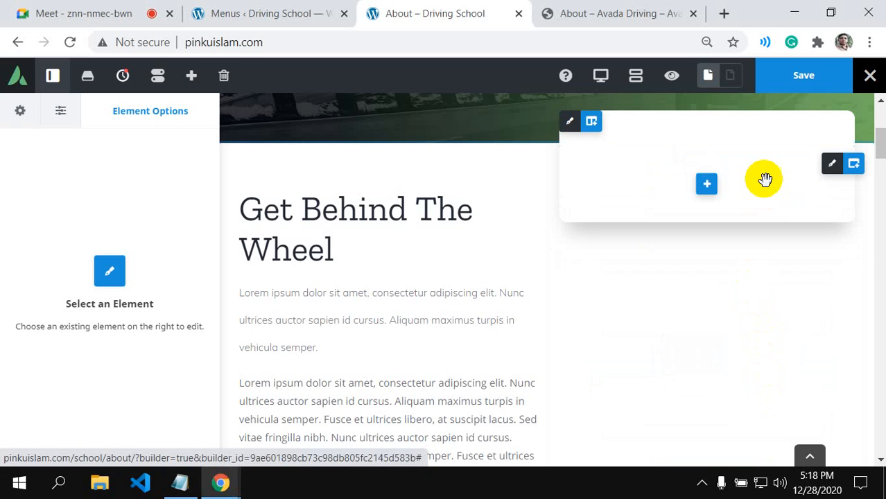
pyautogui.click(708, 184)
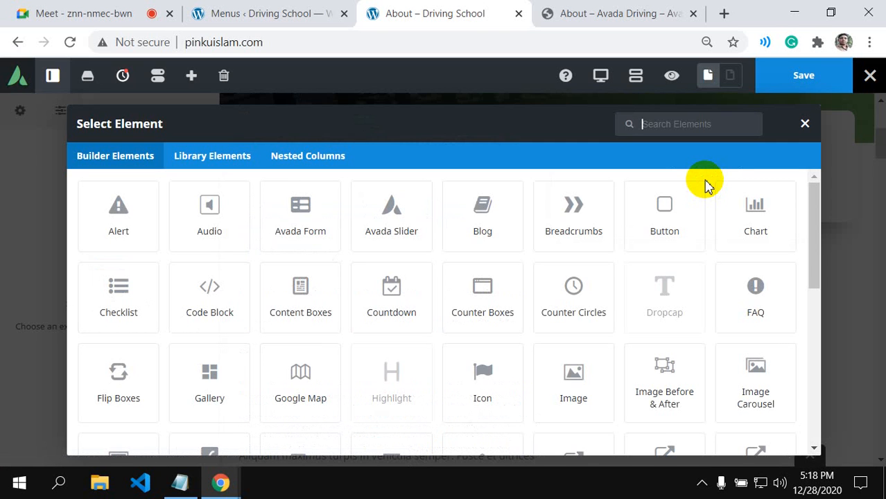
pyautogui.click(808, 126)
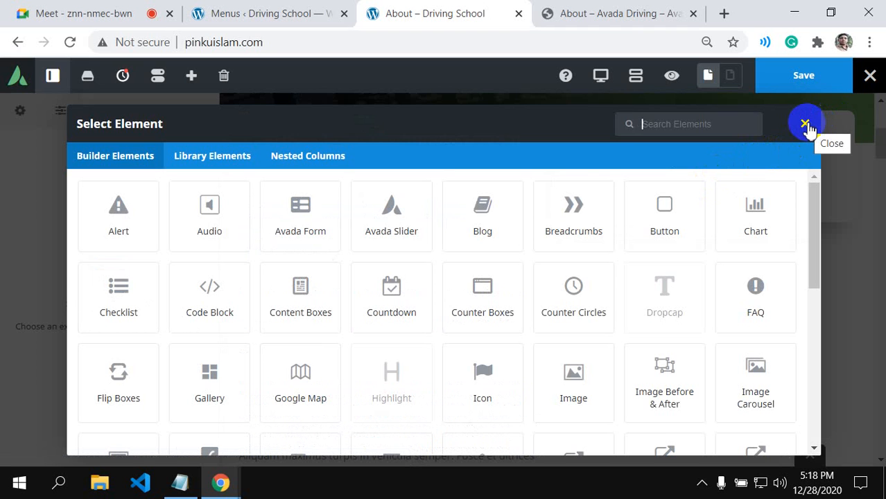
pyautogui.click(808, 124)
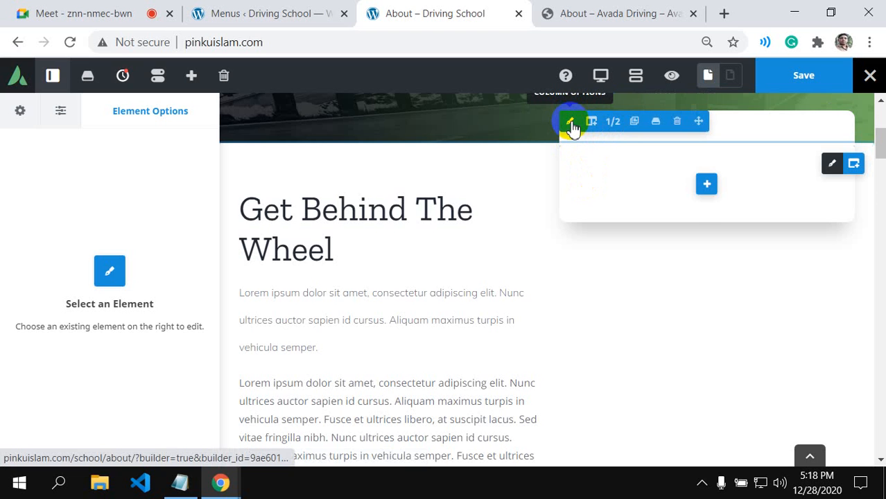
# - Switch the emptied form column to an image background and browse the media library for the instructor portrait
pyautogui.click(570, 123)
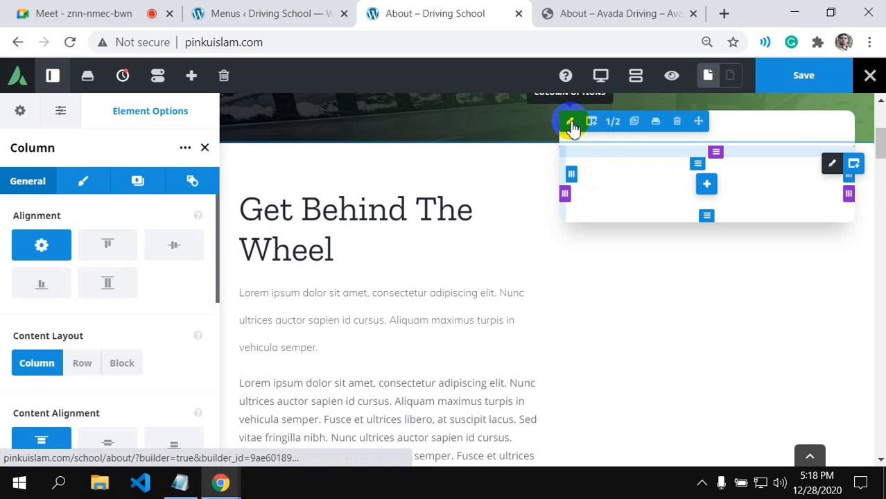
pyautogui.click(132, 185)
pyautogui.click(183, 251)
pyautogui.click(111, 351)
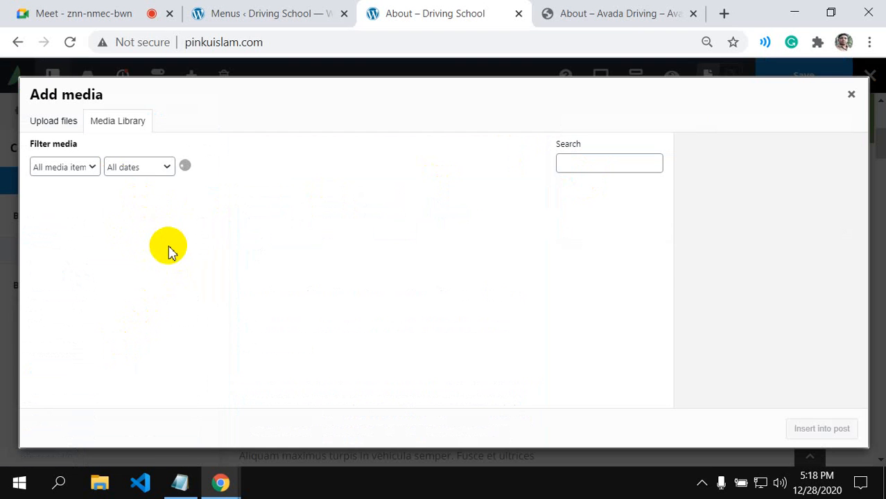
pyautogui.scroll(-6, 345, 247)
pyautogui.scroll(4, 345, 260)
pyautogui.scroll(-5, 345, 260)
pyautogui.scroll(-3, 345, 260)
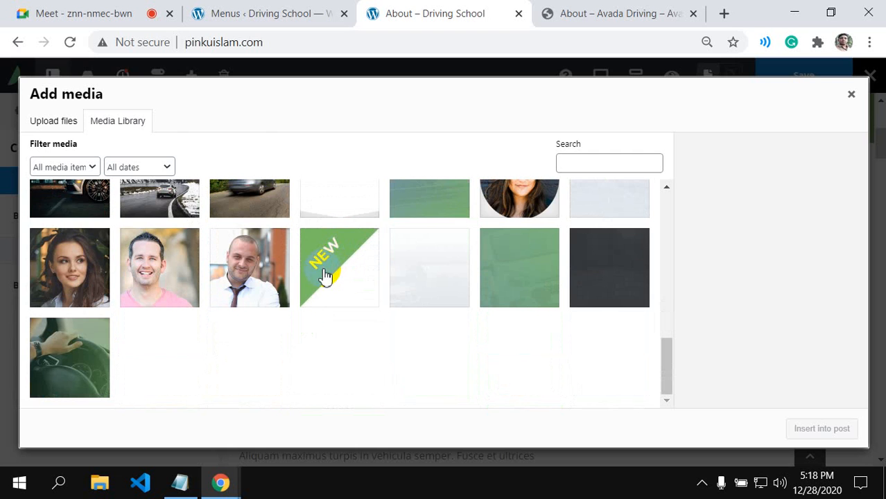
# - Check the instructor portrait beside the Mission Statement in the demo's About page, and return to the media selection
pyautogui.click(561, 13)
pyautogui.scroll(5, 522, 168)
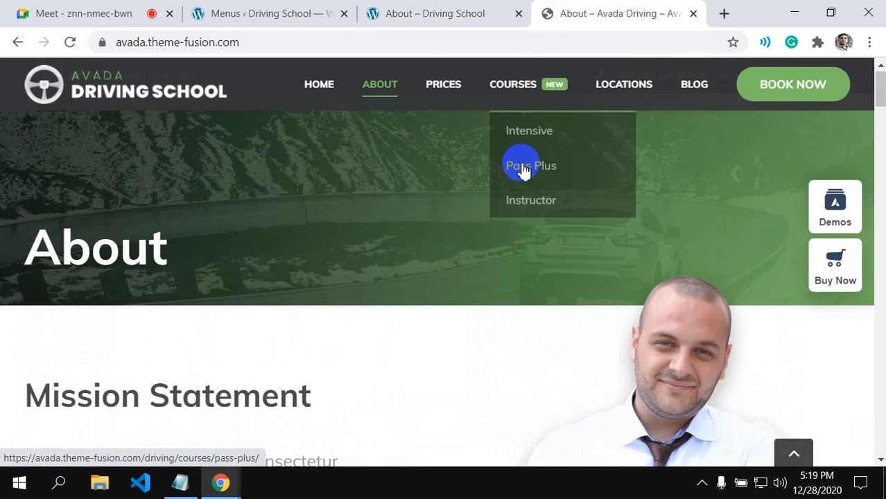
pyautogui.scroll(-2, 523, 170)
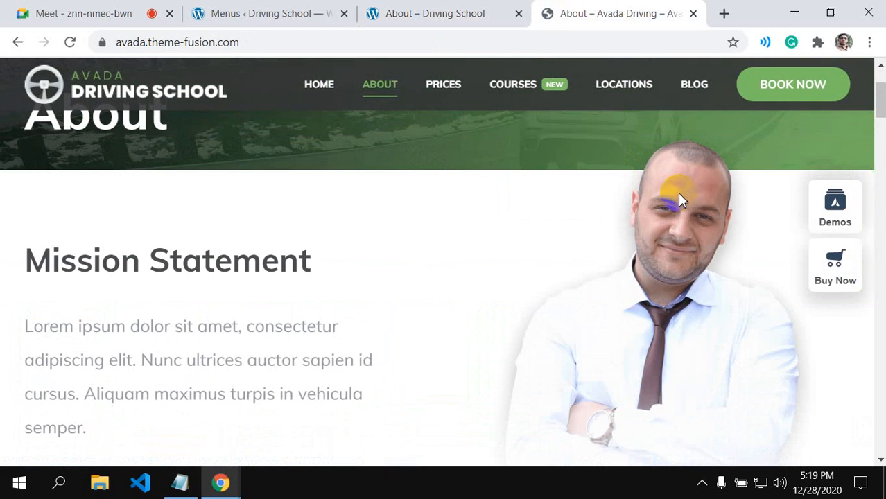
pyautogui.click(234, 16)
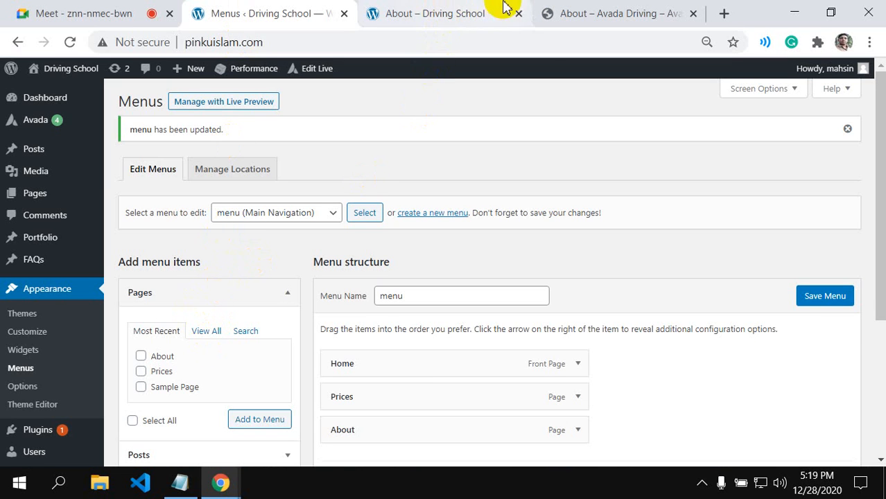
pyautogui.click(461, 15)
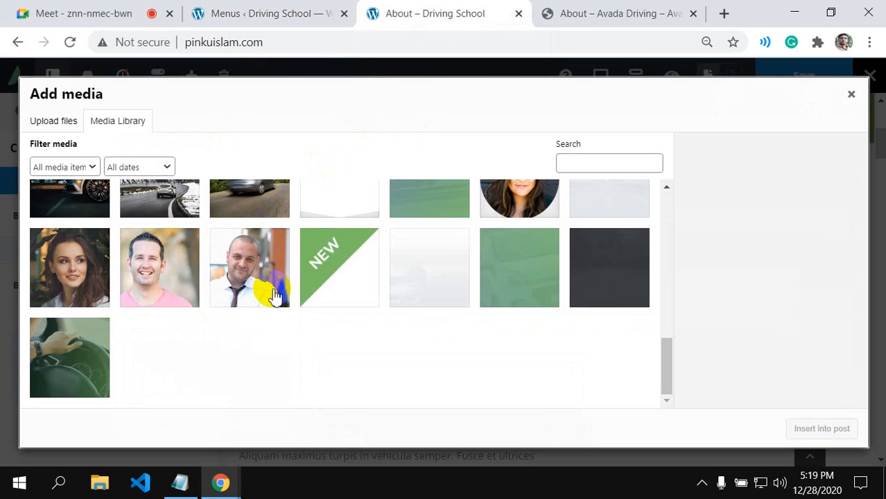
# - Insert about-page-mike-intro-fade.png from the media library as the column's background image
pyautogui.scroll(2, 276, 294)
pyautogui.scroll(2, 326, 285)
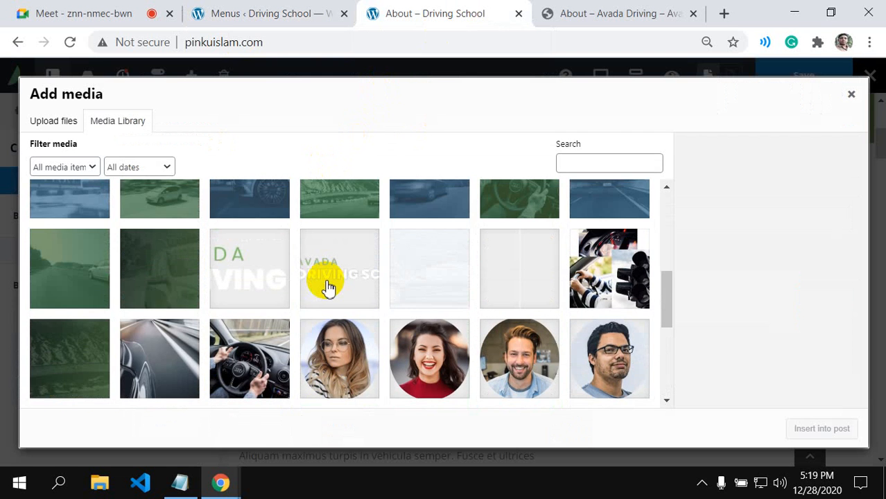
pyautogui.scroll(5, 328, 288)
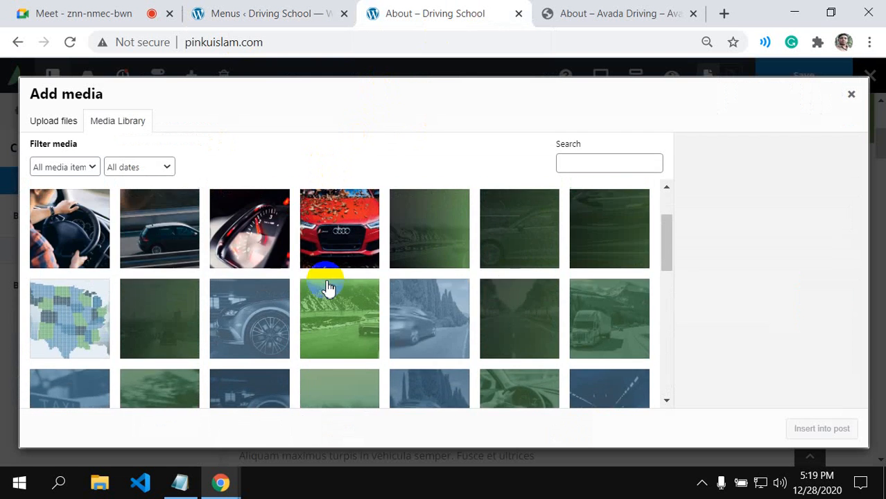
pyautogui.scroll(1, 330, 288)
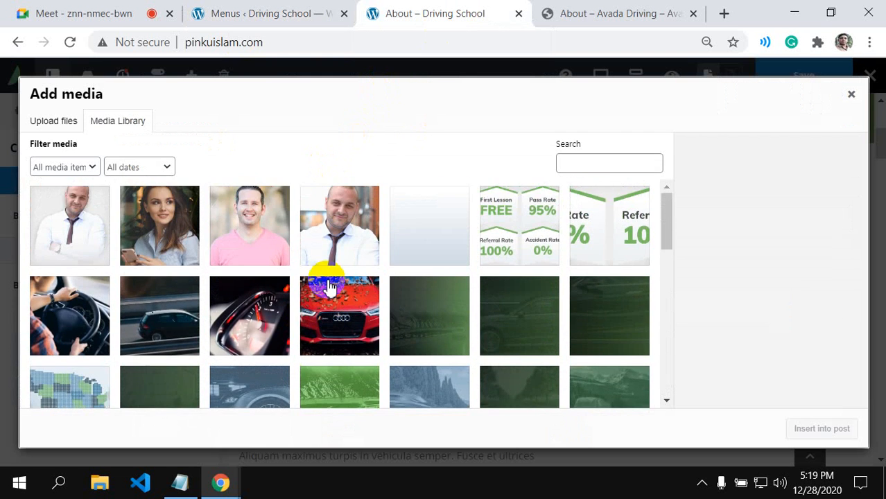
pyautogui.click(72, 219)
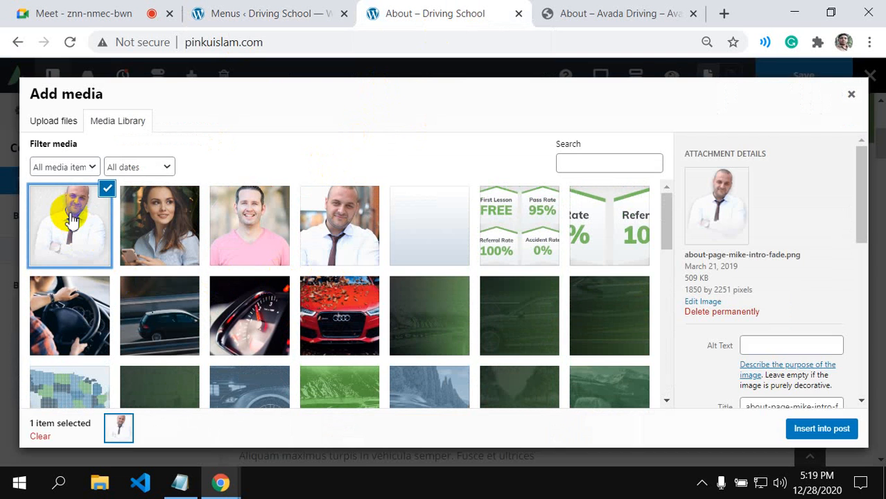
pyautogui.click(818, 429)
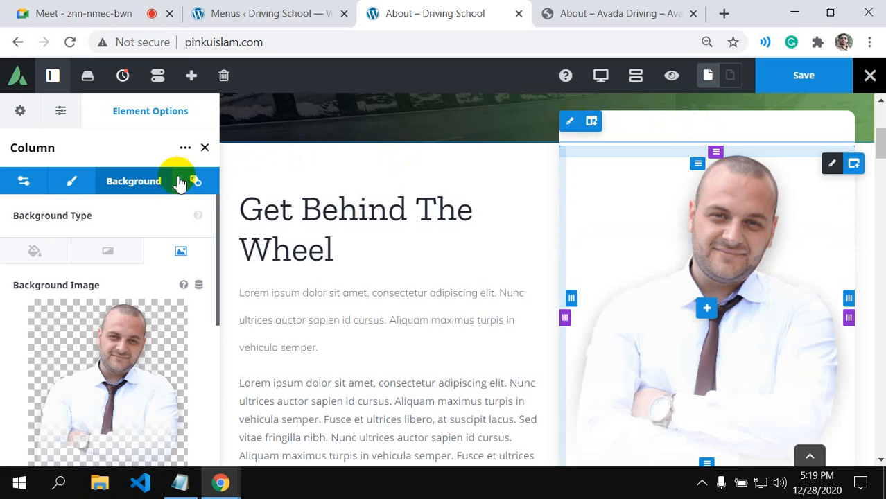
# - Clear the portrait column's top border size in its design settings and save the About page
pyautogui.click(68, 184)
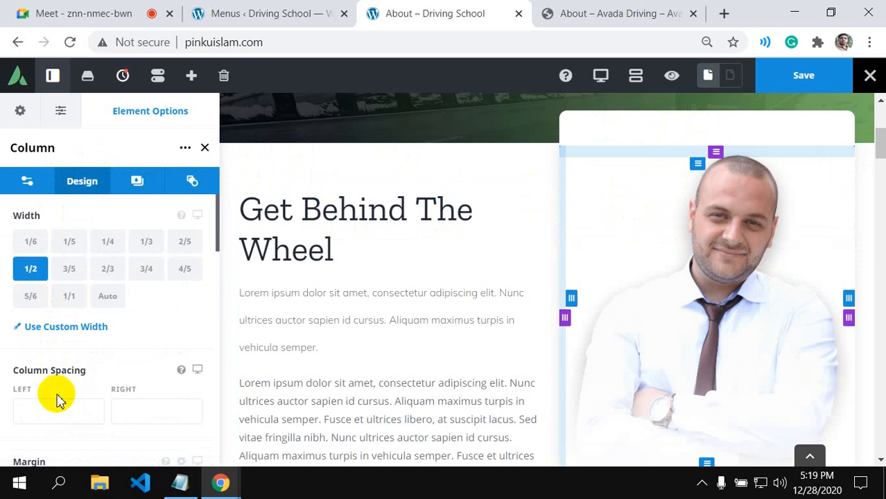
pyautogui.scroll(-2, 58, 400)
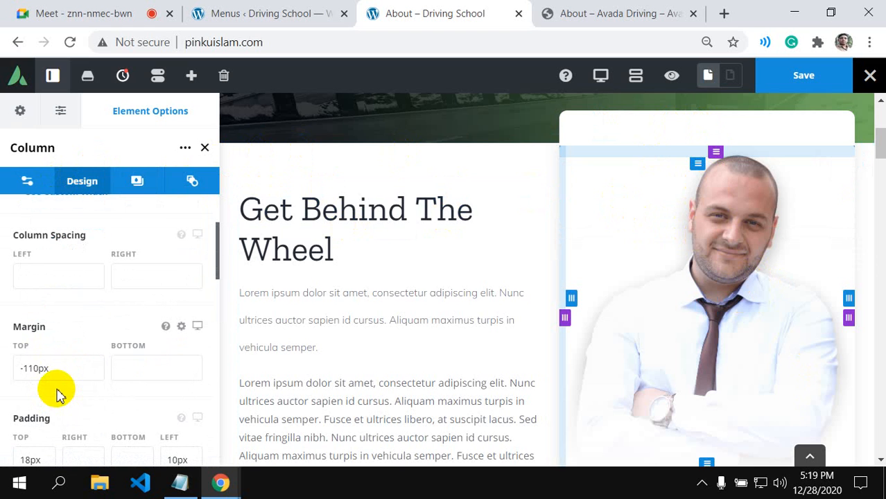
pyautogui.scroll(-2, 58, 393)
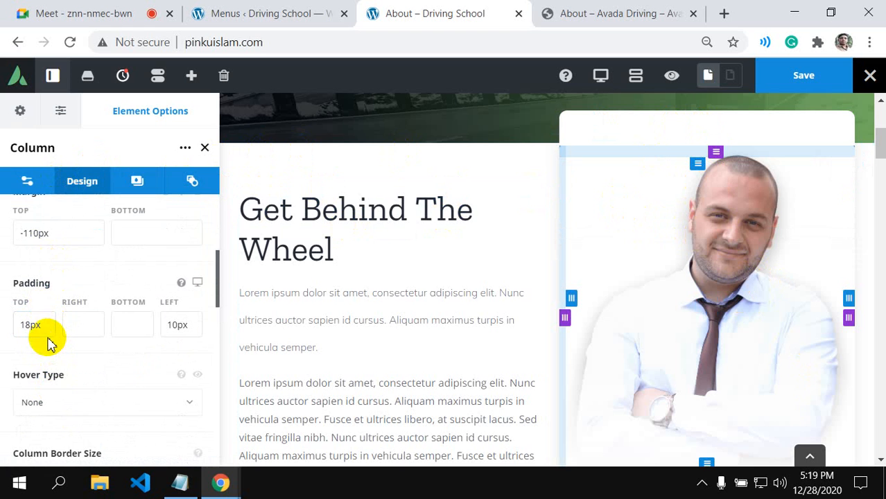
pyautogui.scroll(-2, 50, 342)
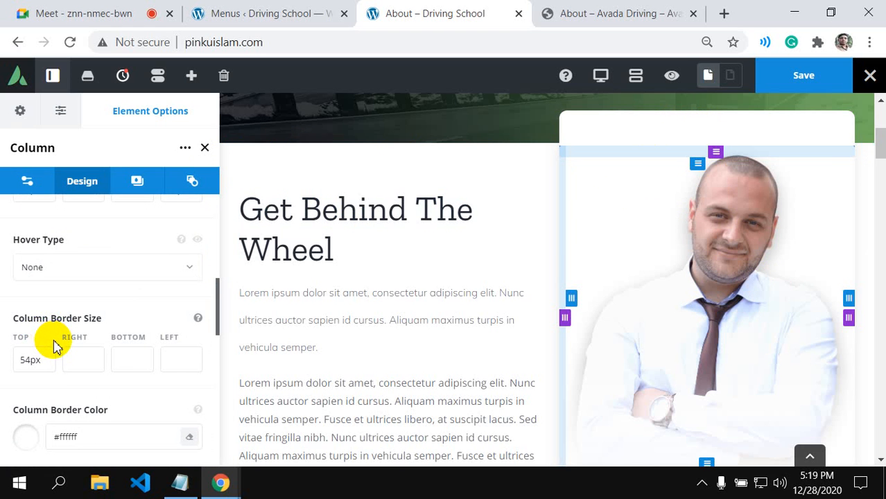
pyautogui.scroll(-2, 55, 347)
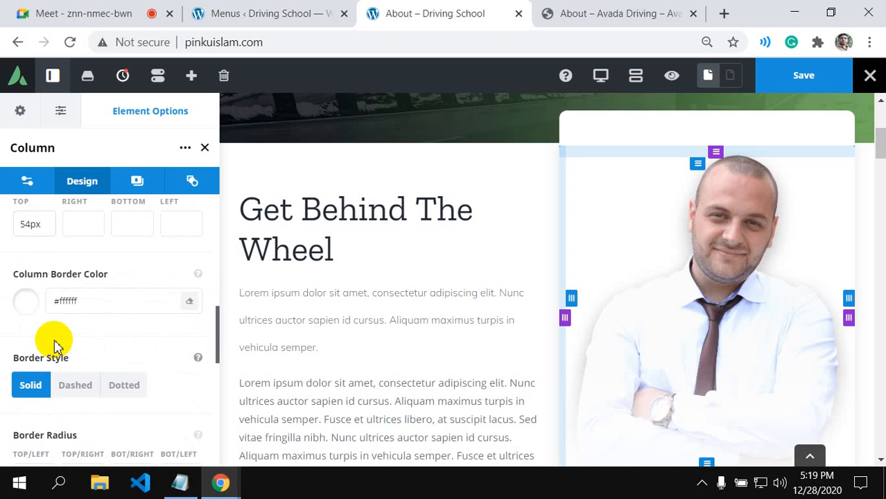
pyautogui.scroll(2, 55, 345)
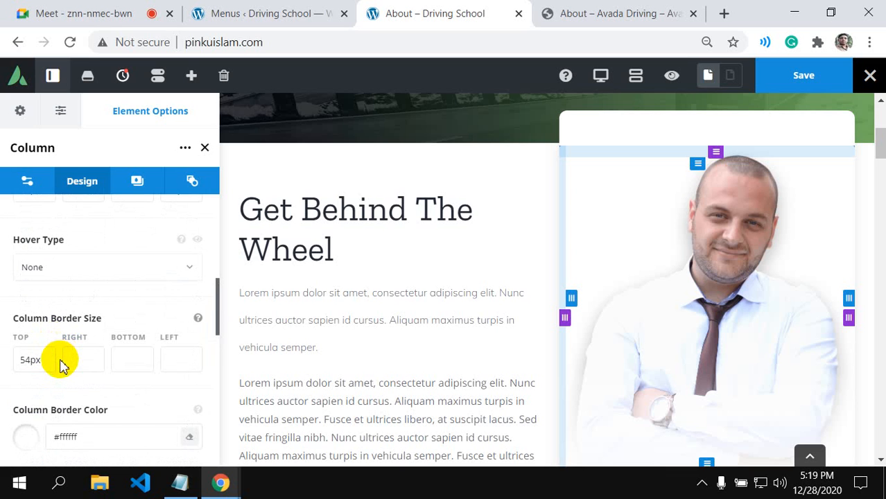
pyautogui.click(49, 360)
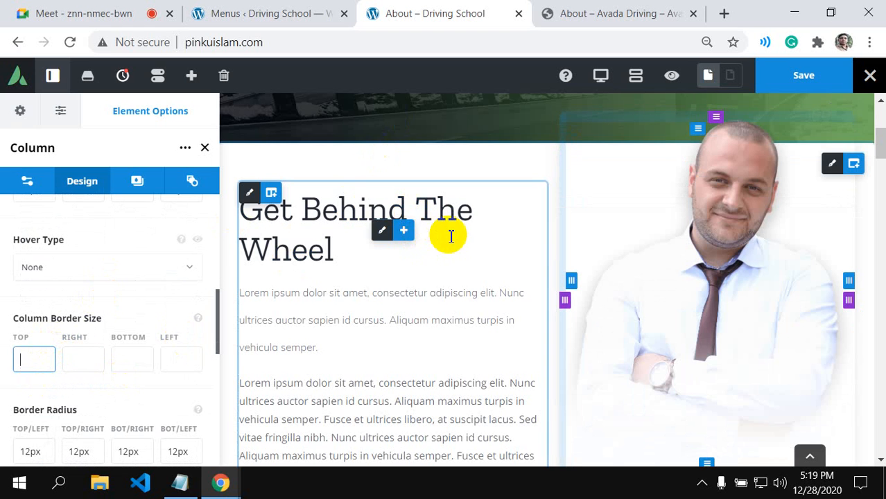
pyautogui.click(782, 81)
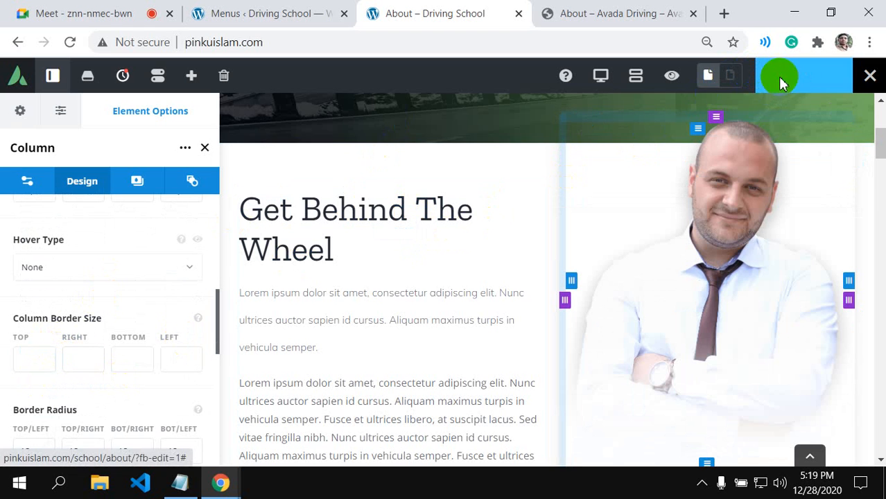
# - Review the saved About page around the portrait column and compare its heading with the demo's Mission Statement
pyautogui.scroll(-2, 499, 246)
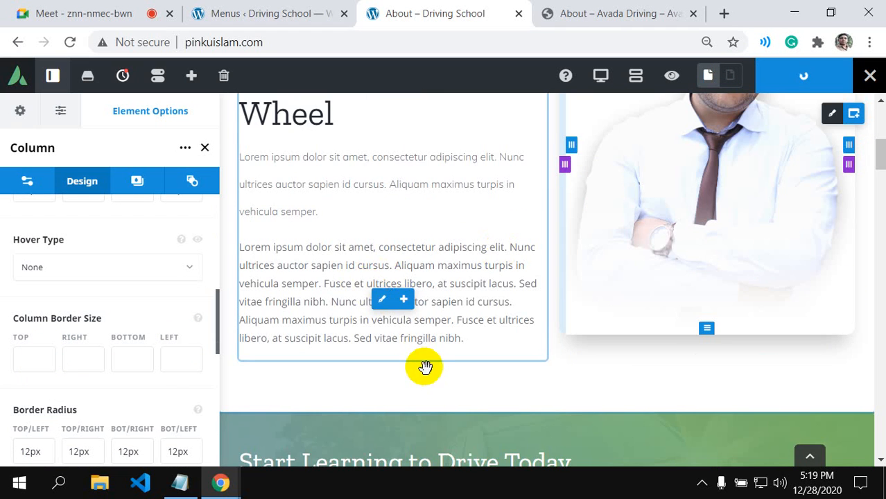
pyautogui.scroll(-2, 425, 366)
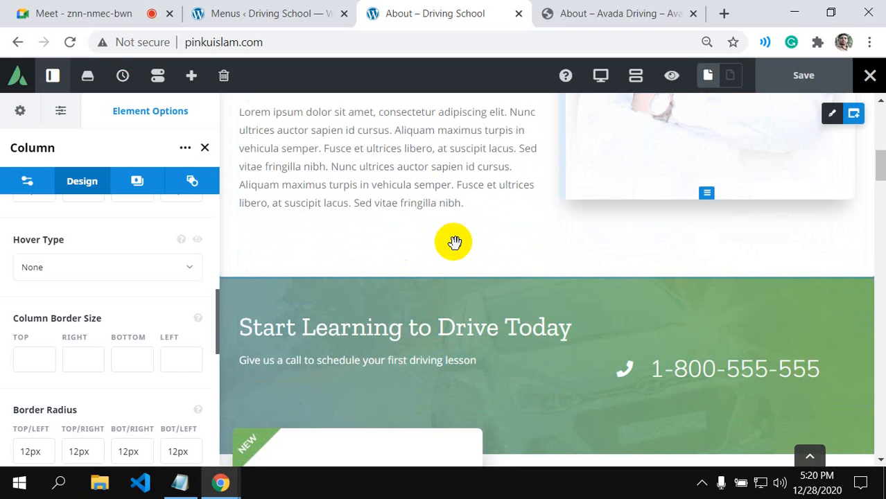
pyautogui.scroll(5, 454, 242)
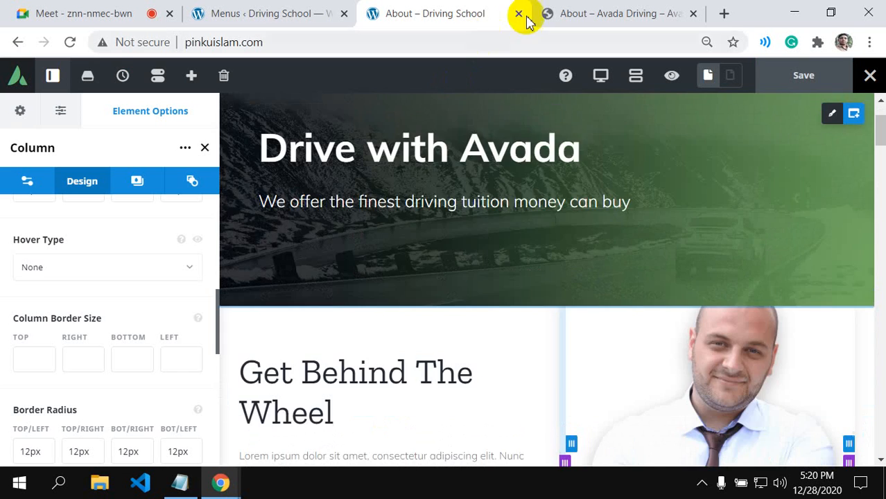
pyautogui.click(584, 11)
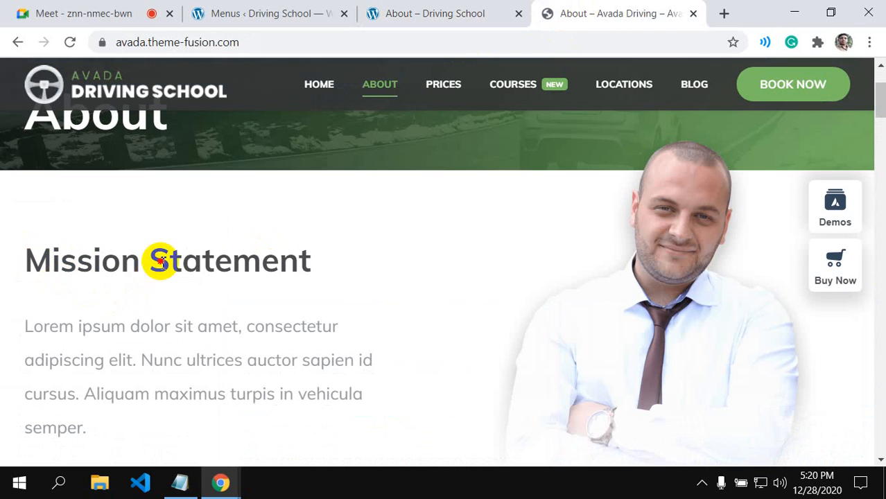
pyautogui.moveTo(142, 261); pyautogui.dragTo(285, 254)
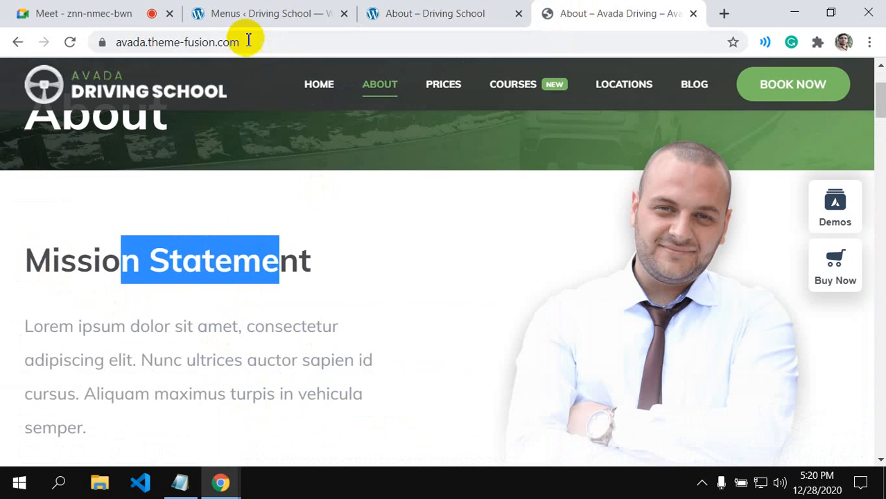
pyautogui.click(234, 17)
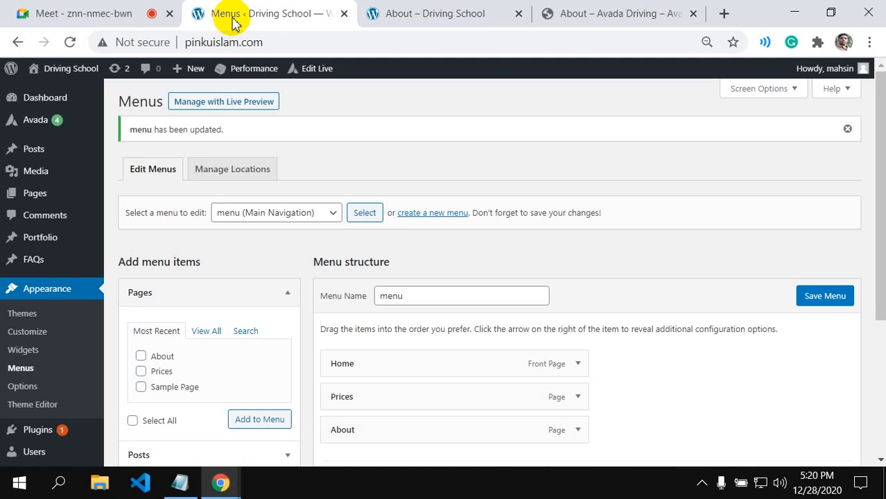
pyautogui.click(458, 17)
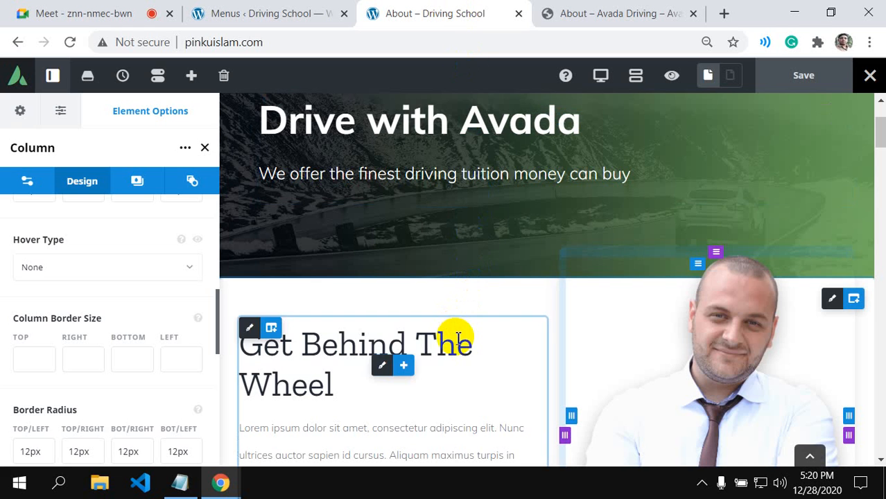